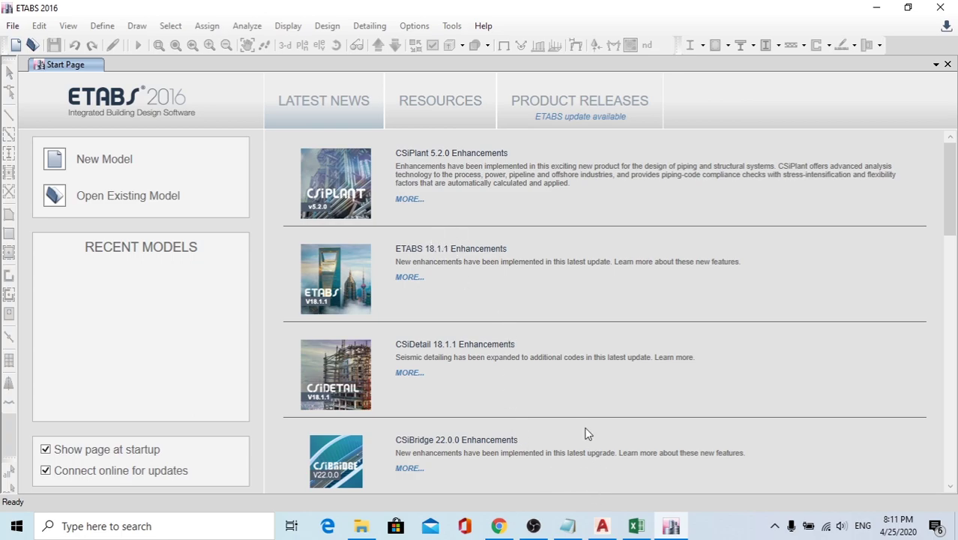
Step: Switch to AutoCAD to examine the floor plans and storey note, and review the listed design codes and references in Notepad
{"action": "left_click", "coordinate": [603, 525]}
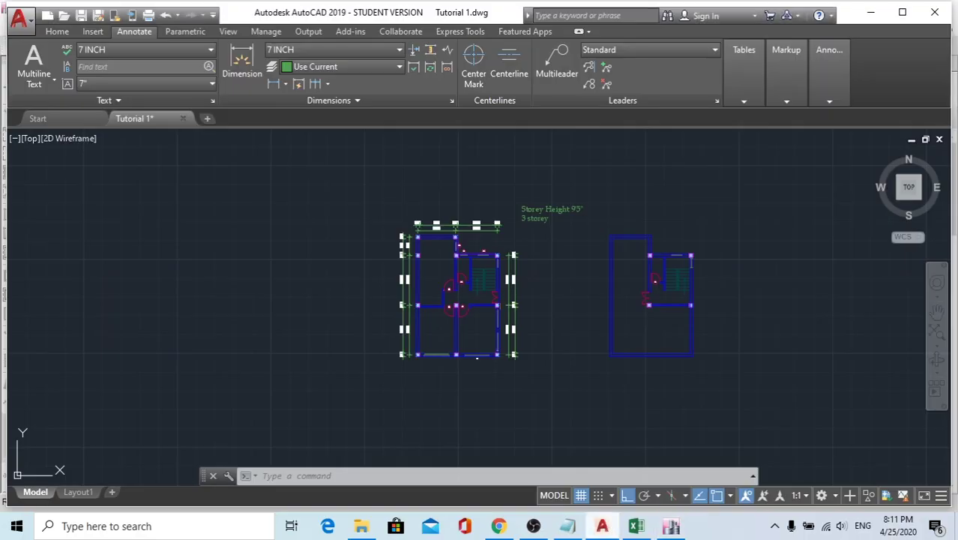
{"action": "scroll", "coordinate": [431, 274], "scroll_direction": "up", "scroll_amount": 3}
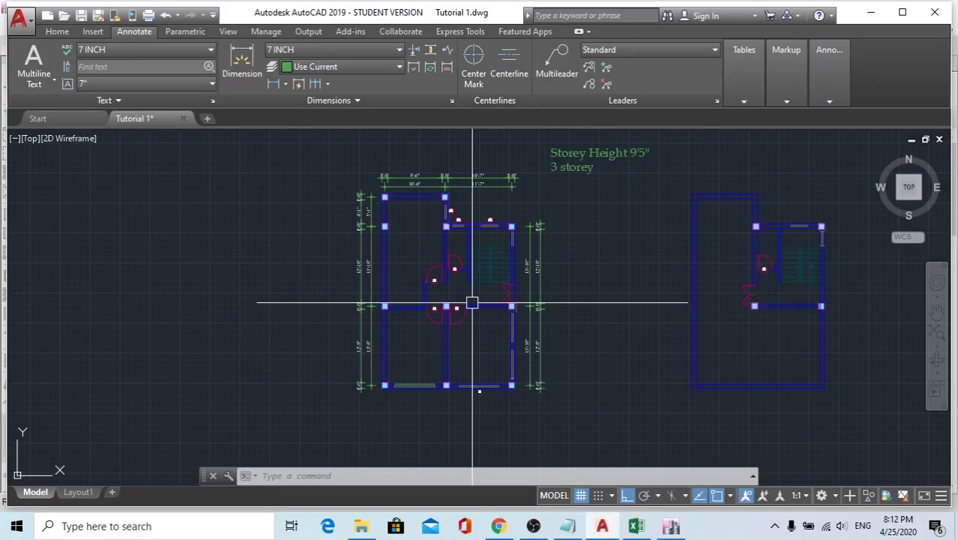
{"action": "scroll", "coordinate": [471, 266], "scroll_direction": "up", "scroll_amount": 4}
{"action": "scroll", "coordinate": [522, 265], "scroll_direction": "down", "scroll_amount": 6}
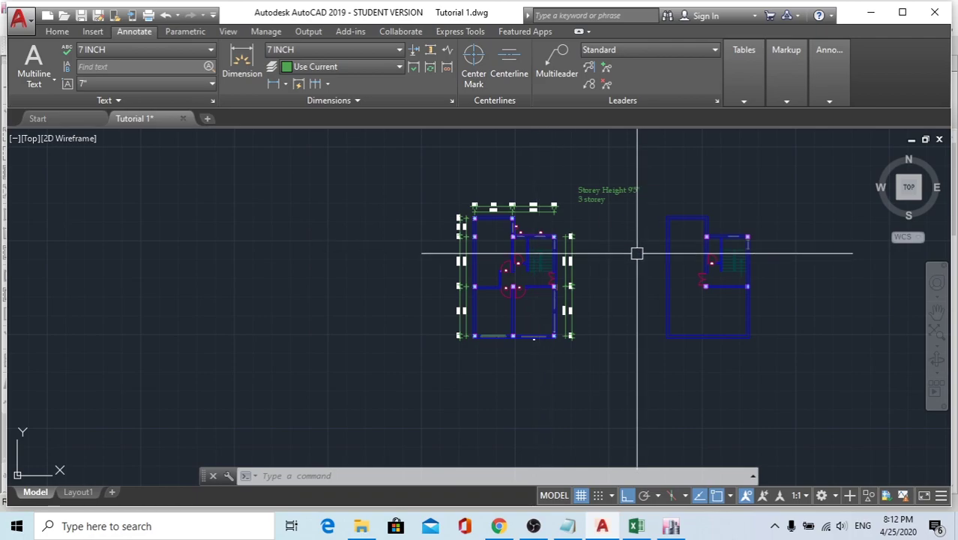
{"action": "scroll", "coordinate": [413, 273], "scroll_direction": "up", "scroll_amount": 2}
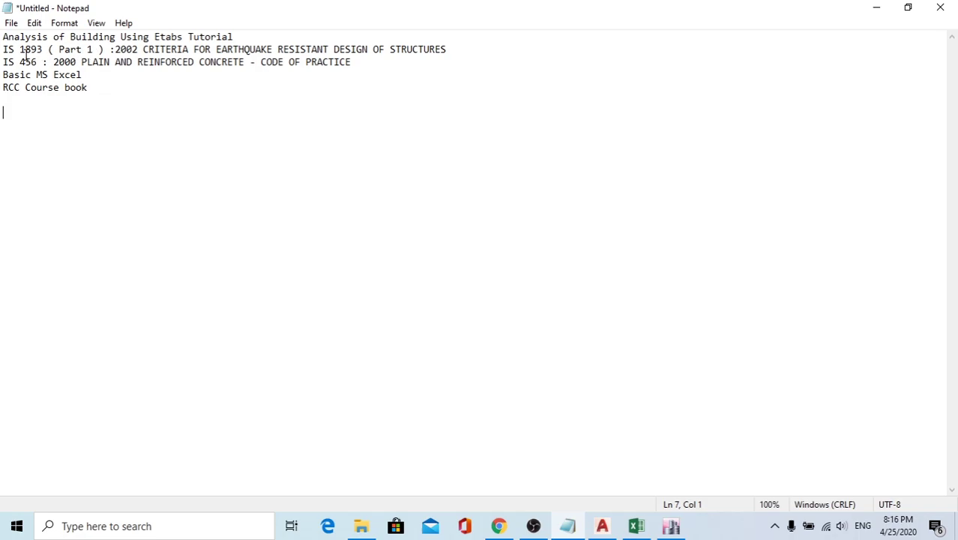
{"action": "left_click_drag", "start_coordinate": [5, 50], "coordinate": [107, 96]}
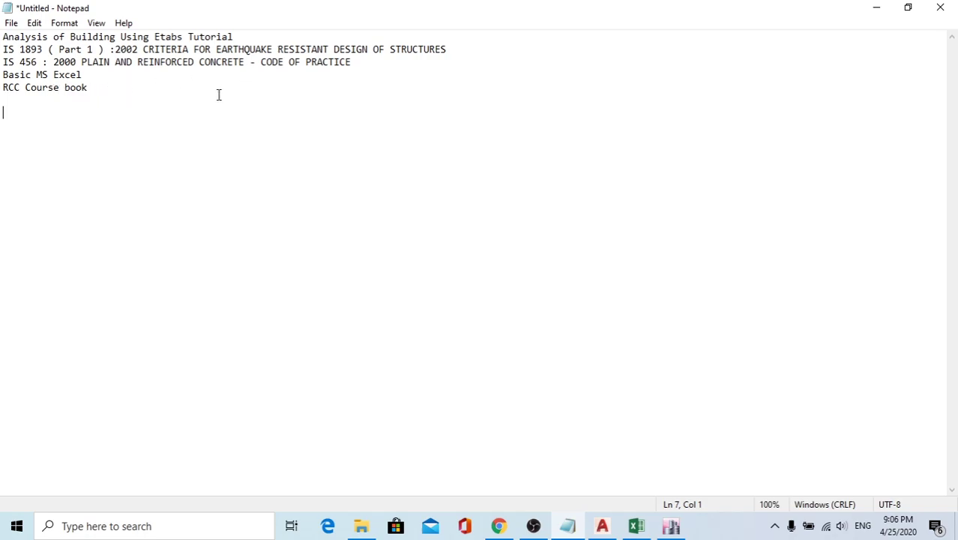
{"action": "left_click", "coordinate": [871, 7]}
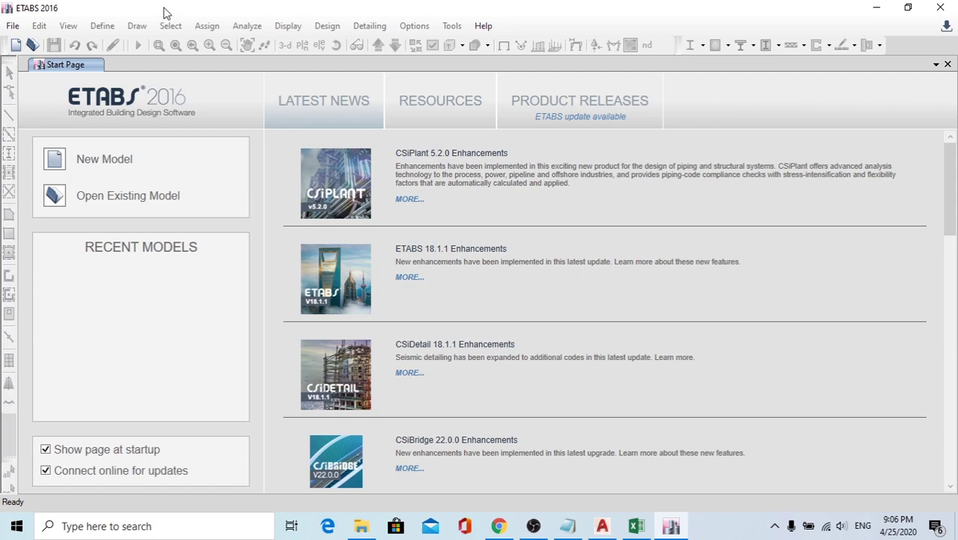
Step: Start a new ETABS model initialized with built-in settings and Metric SI display units
{"action": "left_click", "coordinate": [6, 26]}
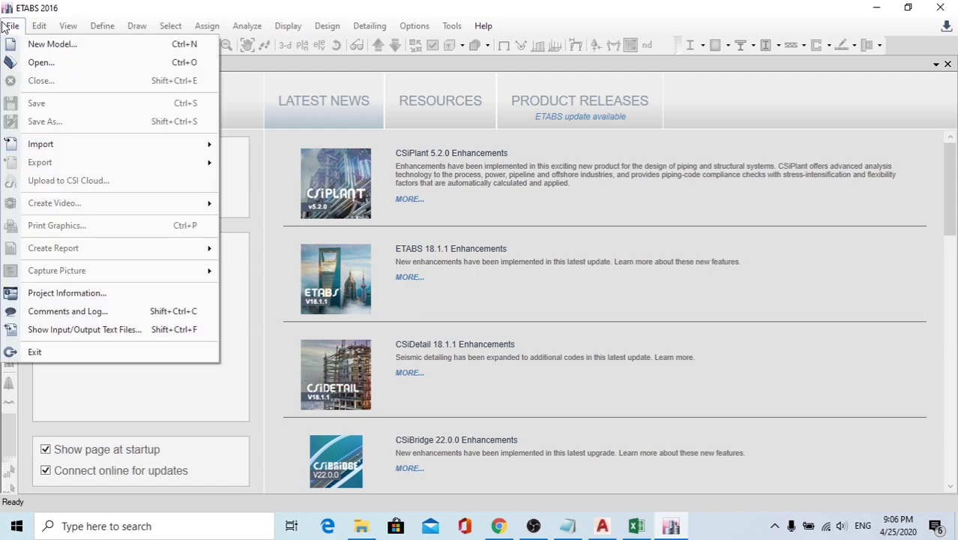
{"action": "left_click", "coordinate": [26, 44]}
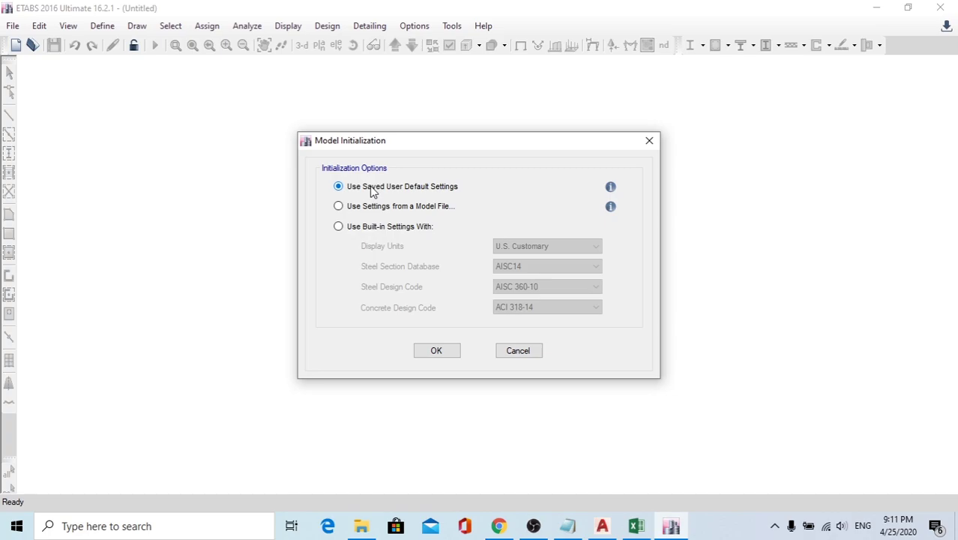
{"action": "left_click", "coordinate": [396, 232]}
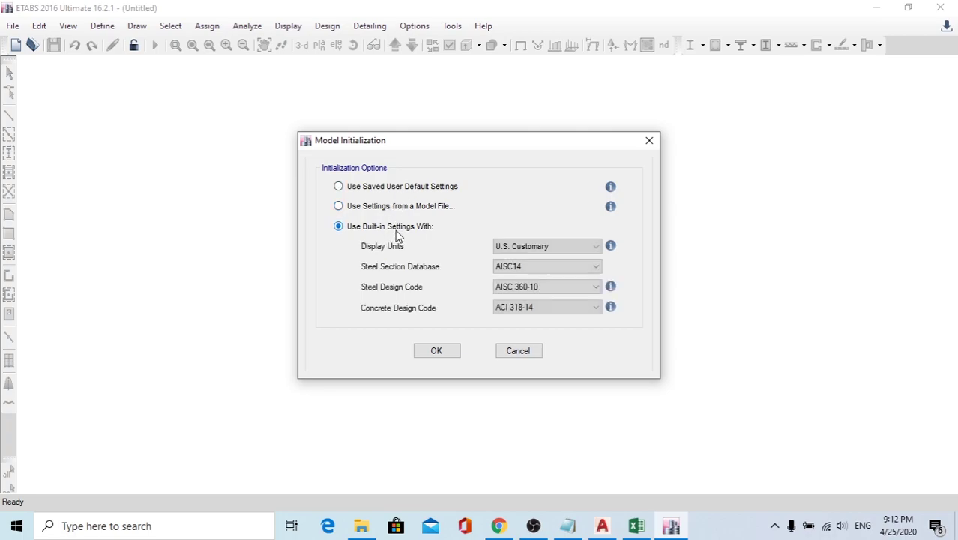
{"action": "left_click", "coordinate": [521, 246]}
{"action": "left_click", "coordinate": [527, 268]}
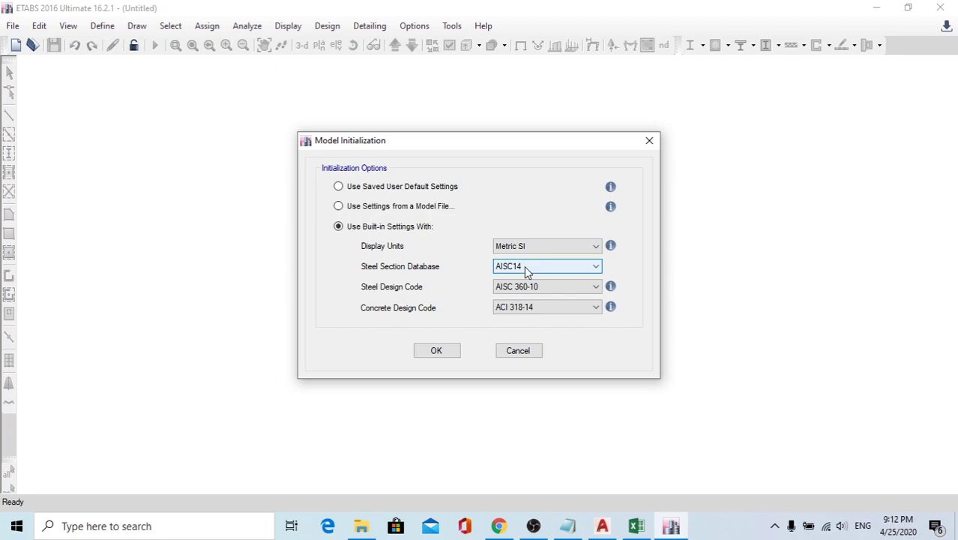
Step: Set the steel section database to Indian, with design codes IS 800:2007 for steel and IS 456:2000 for concrete, and accept the initialization
{"action": "left_click", "coordinate": [524, 268]}
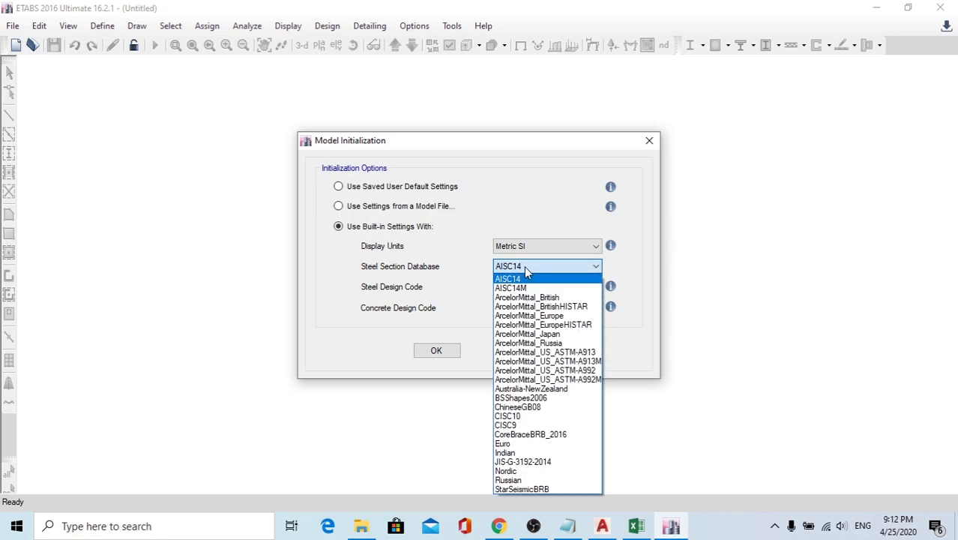
{"action": "left_click", "coordinate": [558, 452]}
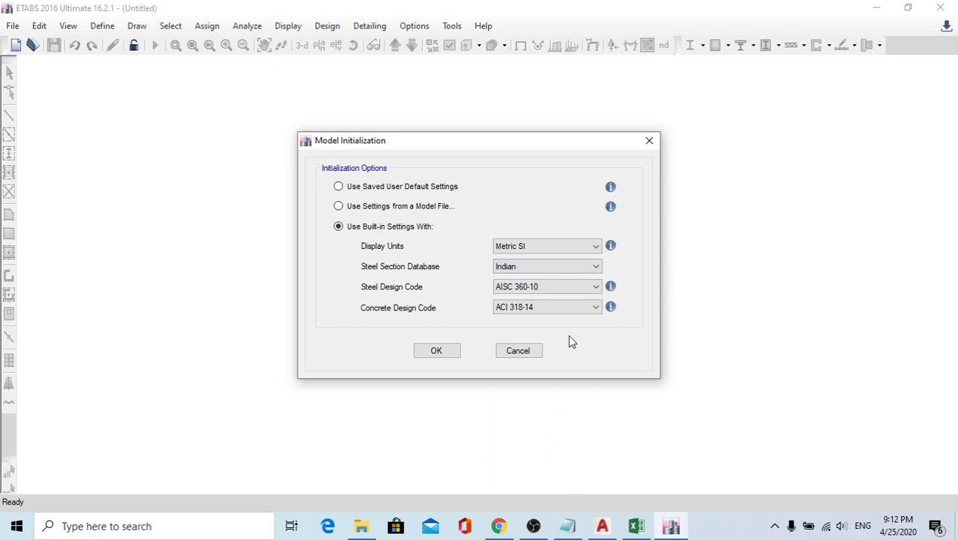
{"action": "left_click", "coordinate": [536, 285]}
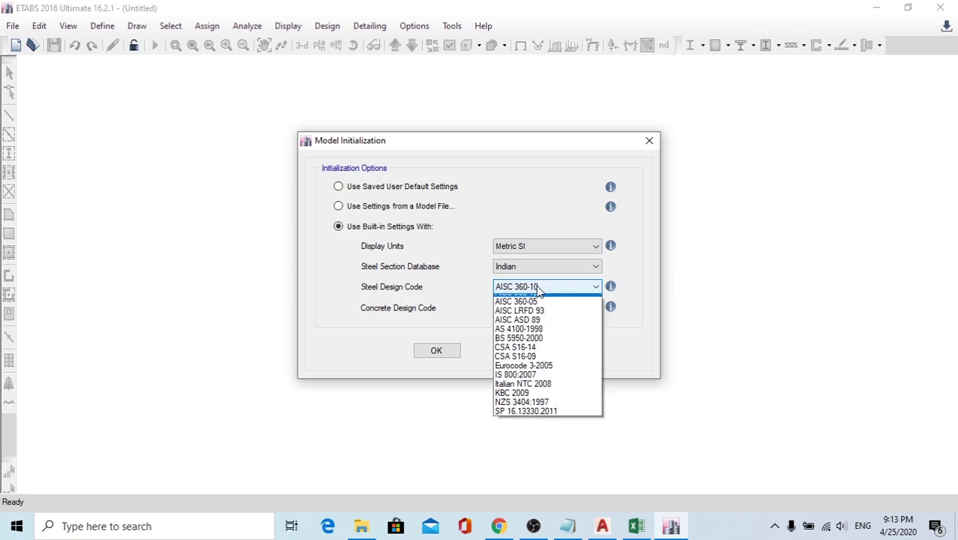
{"action": "left_click", "coordinate": [534, 382]}
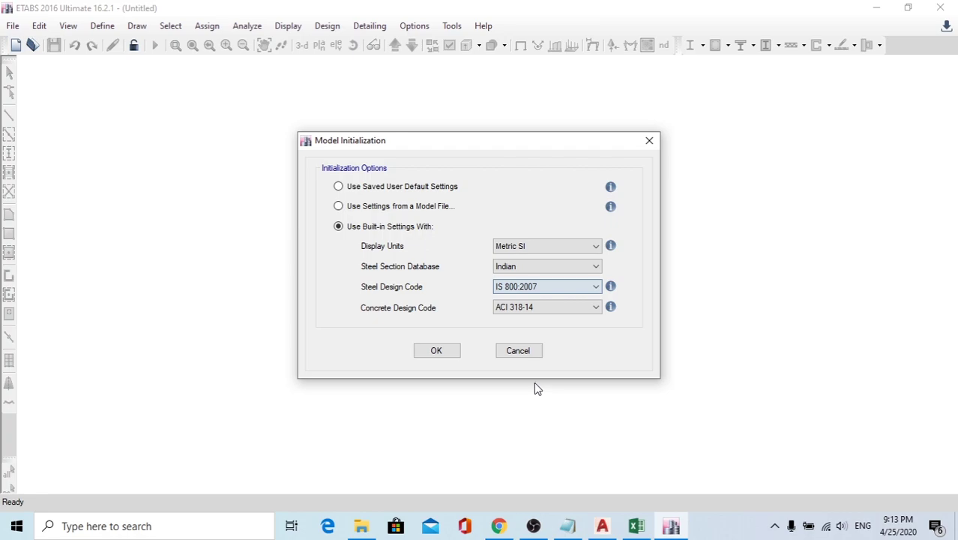
{"action": "left_click", "coordinate": [543, 312]}
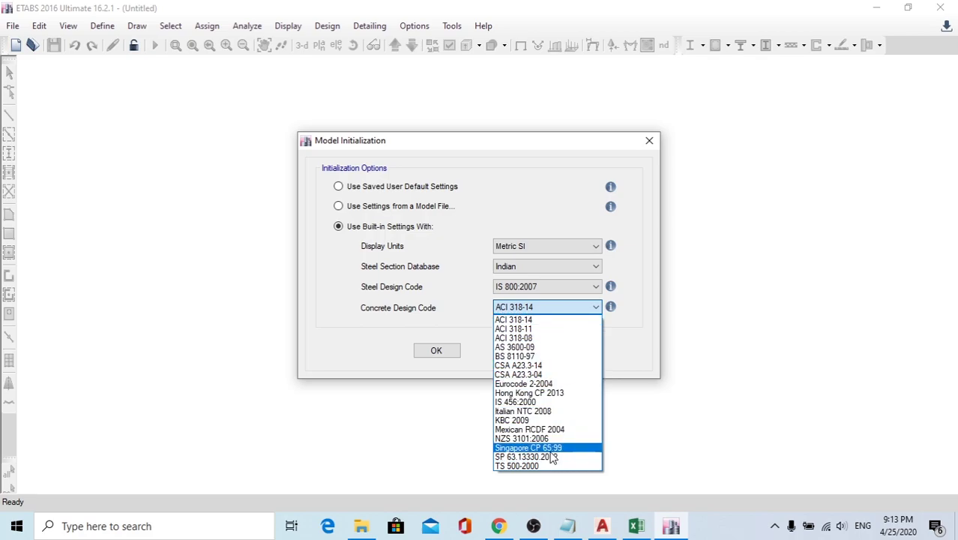
{"action": "left_click", "coordinate": [529, 402]}
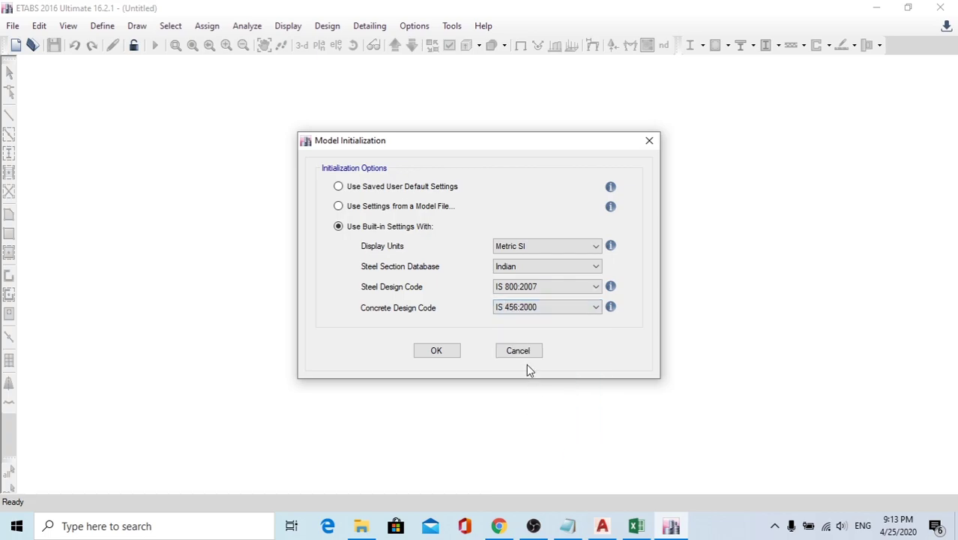
{"action": "left_click", "coordinate": [441, 349]}
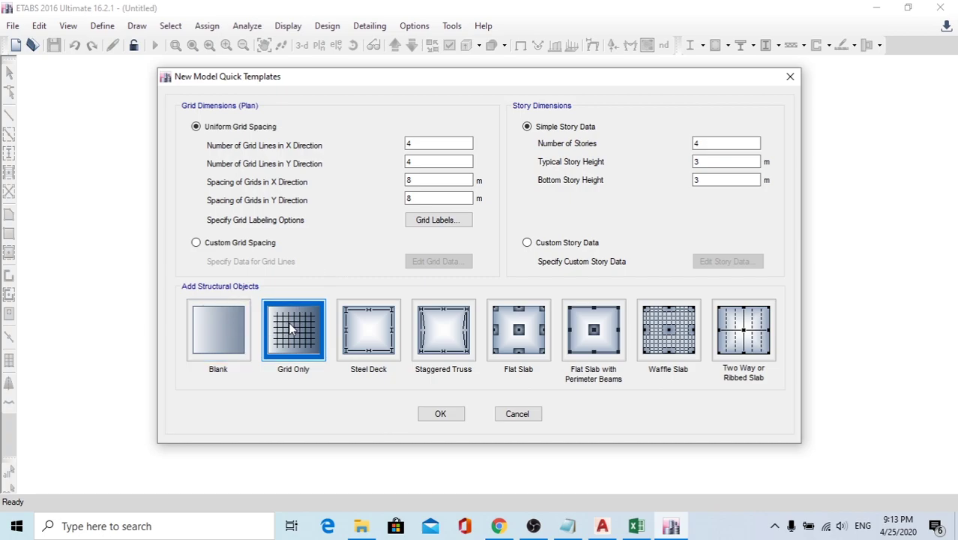
Step: Enable custom grid spacing and custom story data, and open the grid system data with the grid values displayed as spacing
{"action": "left_click", "coordinate": [246, 251]}
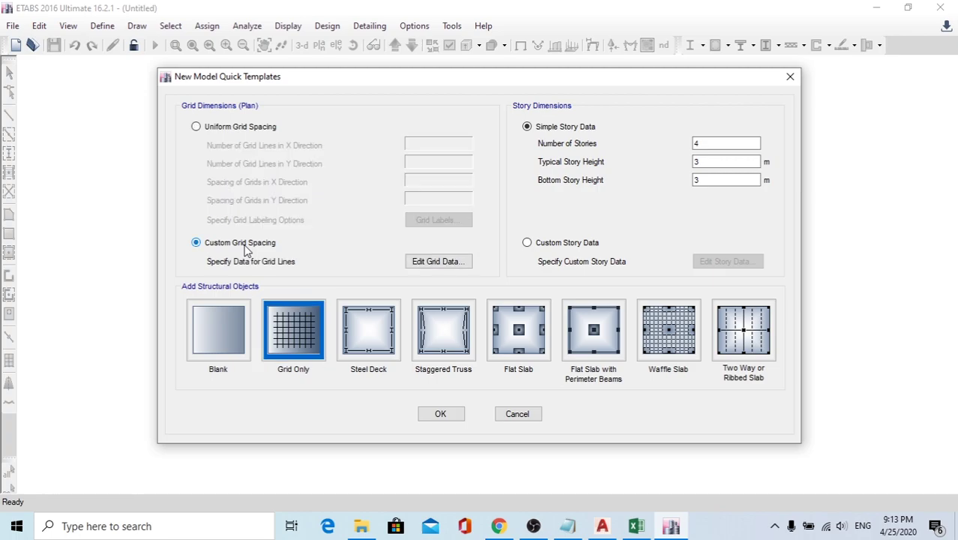
{"action": "left_click", "coordinate": [546, 250]}
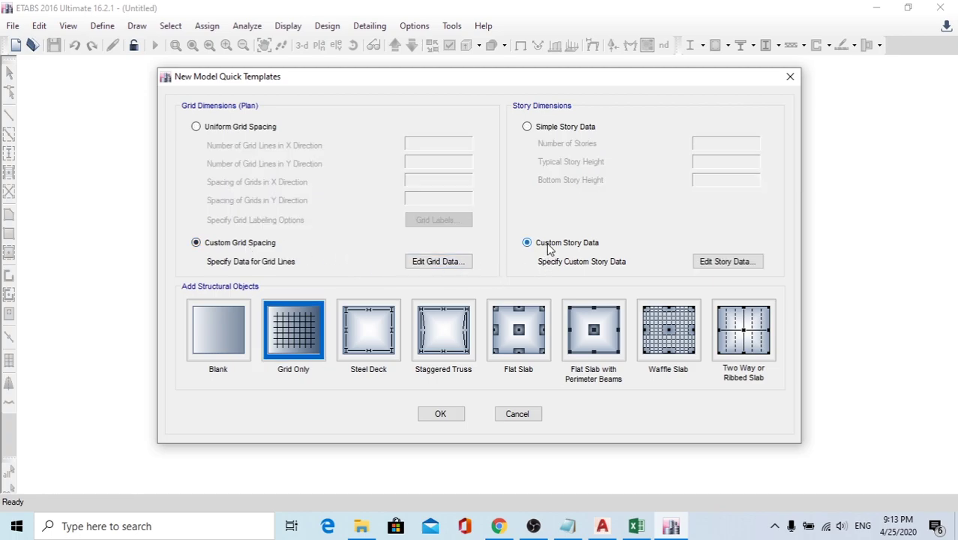
{"action": "left_click", "coordinate": [439, 261]}
{"action": "key", "text": "alt+Tab"}
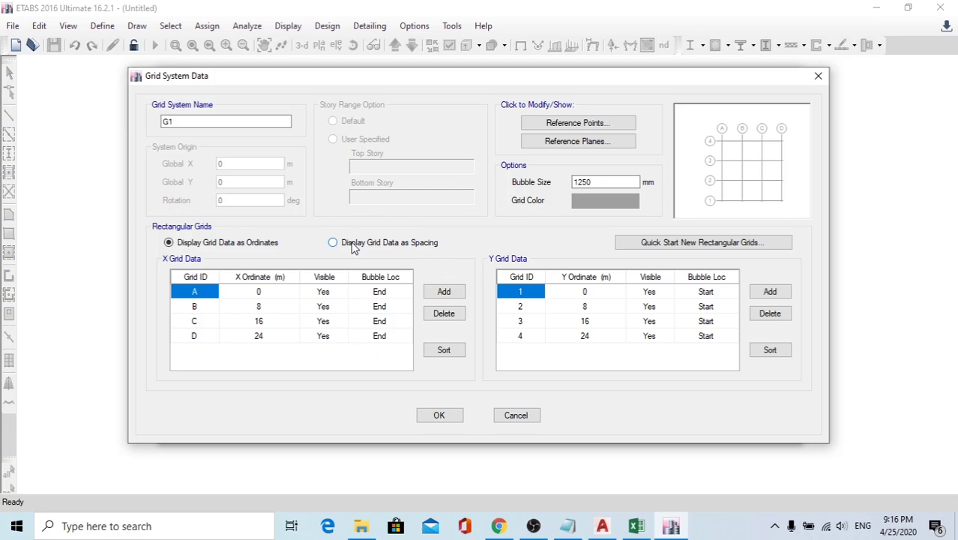
{"action": "left_click", "coordinate": [354, 246]}
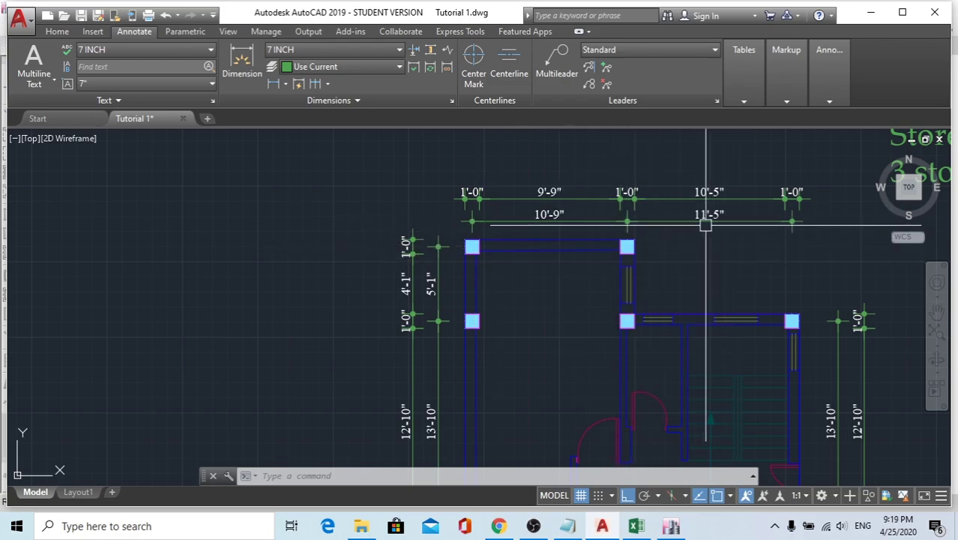
Step: Set the X spacing of grid line A to 10'9" and of B to 11'5", and delete grid line D
{"action": "left_click", "coordinate": [669, 524]}
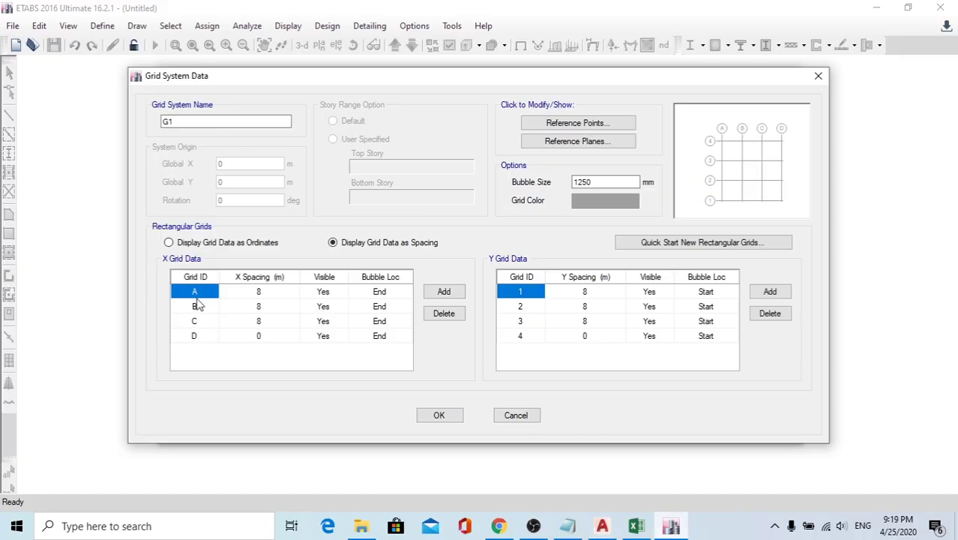
{"action": "left_click", "coordinate": [255, 296]}
{"action": "type", "text": "10"}
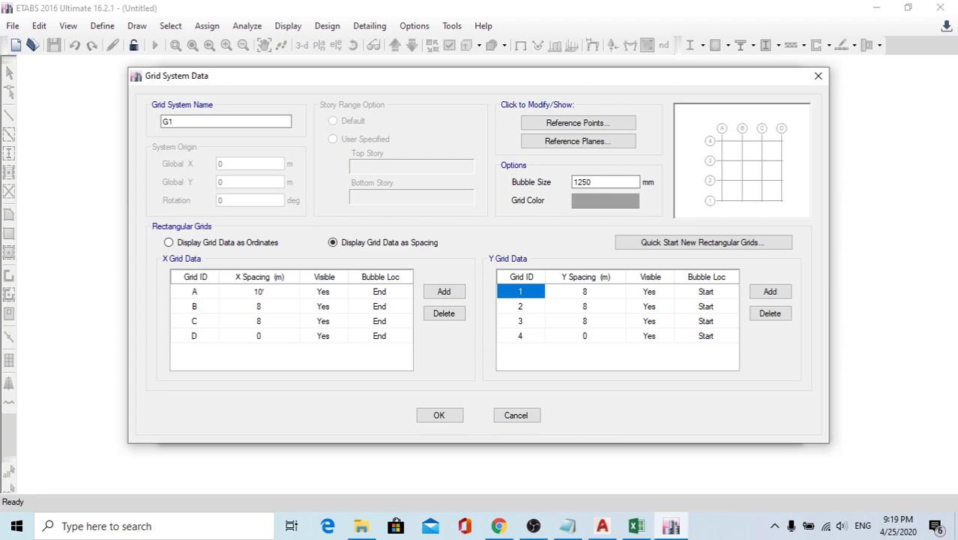
{"action": "type", "text": "'9\""}
{"action": "key", "text": "Return"}
{"action": "type", "text": "11'5\""}
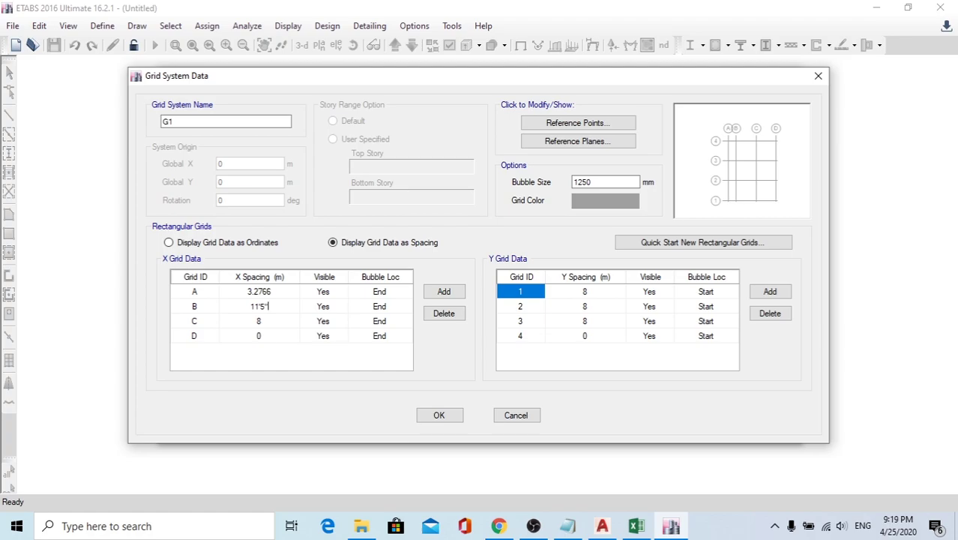
{"action": "key", "text": "Return"}
{"action": "left_click", "coordinate": [214, 340]}
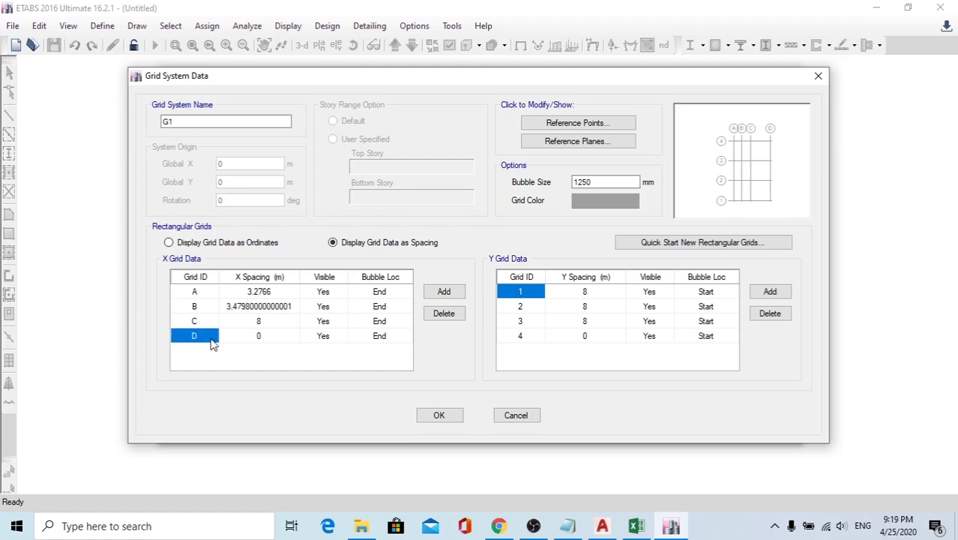
{"action": "left_click", "coordinate": [448, 314]}
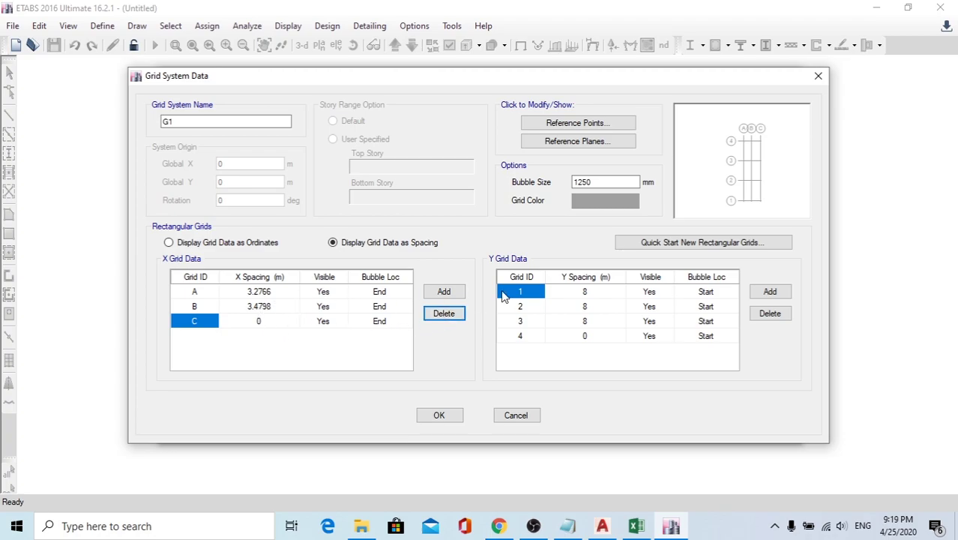
Step: Check the plan's Y-direction column spacings in AutoCAD and set the Y spacing of grid line 1 to 13'9" in ETABS
{"action": "left_click", "coordinate": [599, 296]}
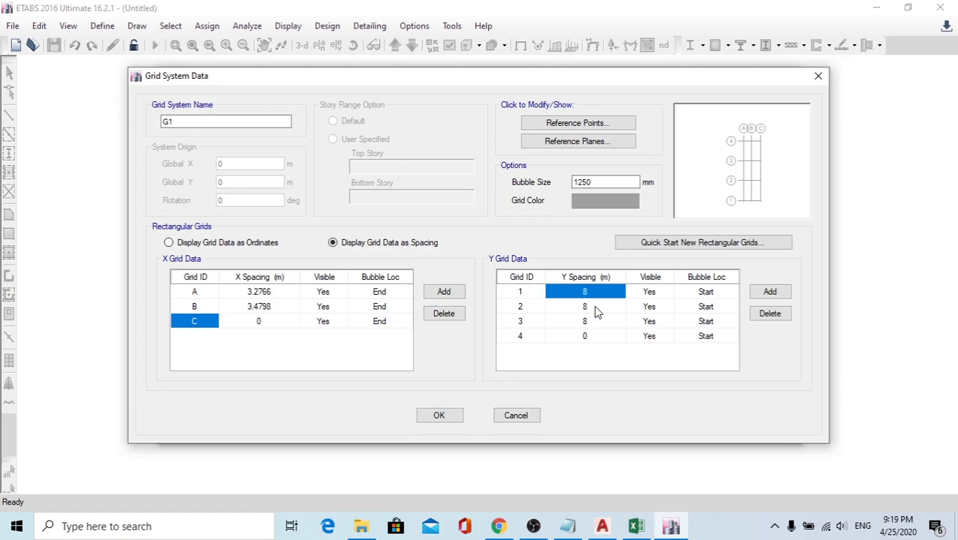
{"action": "left_click", "coordinate": [603, 527]}
{"action": "scroll", "coordinate": [593, 353], "scroll_direction": "down", "scroll_amount": 4}
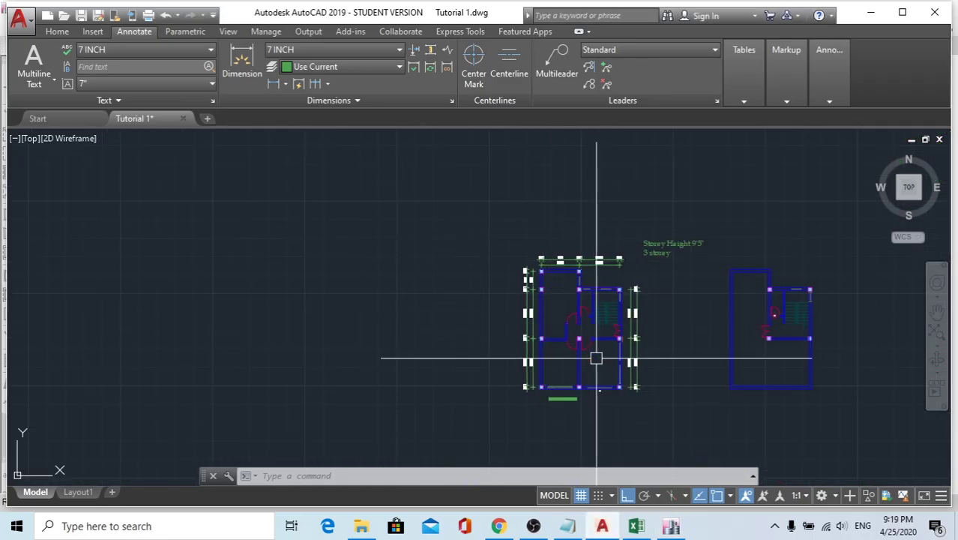
{"action": "scroll", "coordinate": [540, 382], "scroll_direction": "up", "scroll_amount": 4}
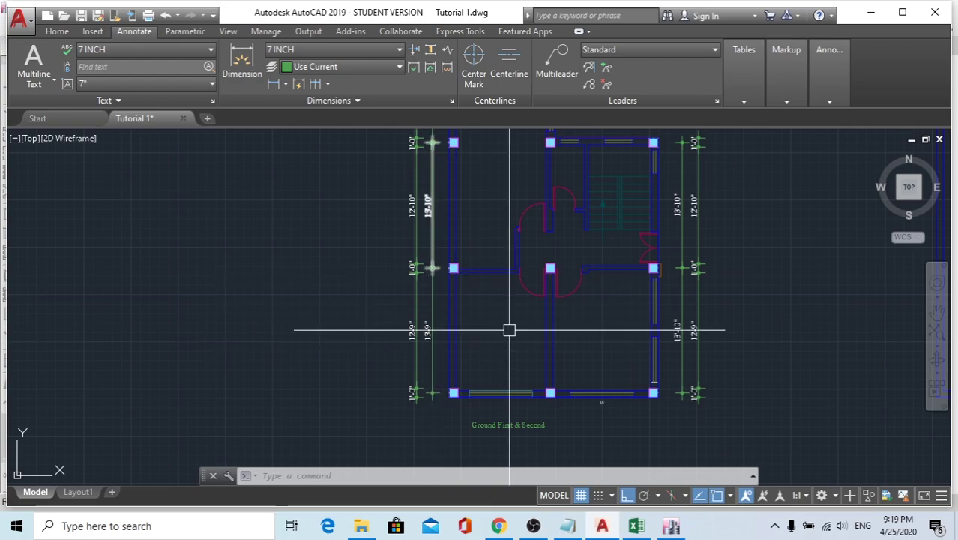
{"action": "scroll", "coordinate": [460, 289], "scroll_direction": "down", "scroll_amount": 3}
{"action": "scroll", "coordinate": [442, 262], "scroll_direction": "up", "scroll_amount": 5}
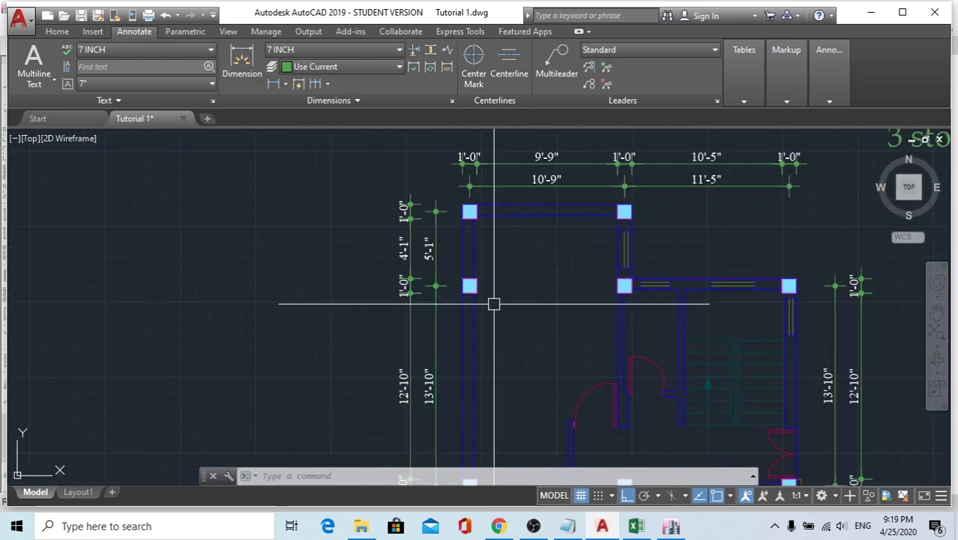
{"action": "left_click", "coordinate": [670, 526]}
{"action": "type", "text": "13'9\""}
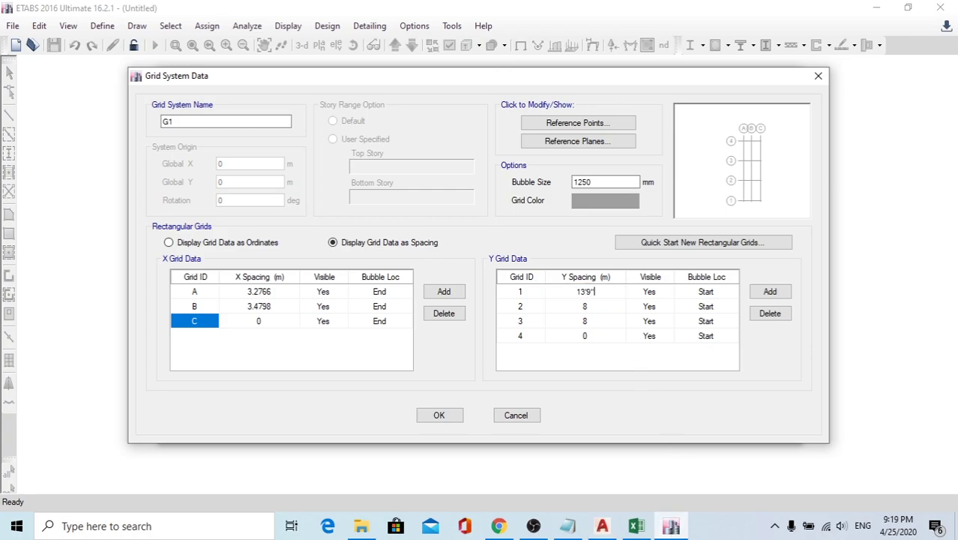
{"action": "key", "text": "Return"}
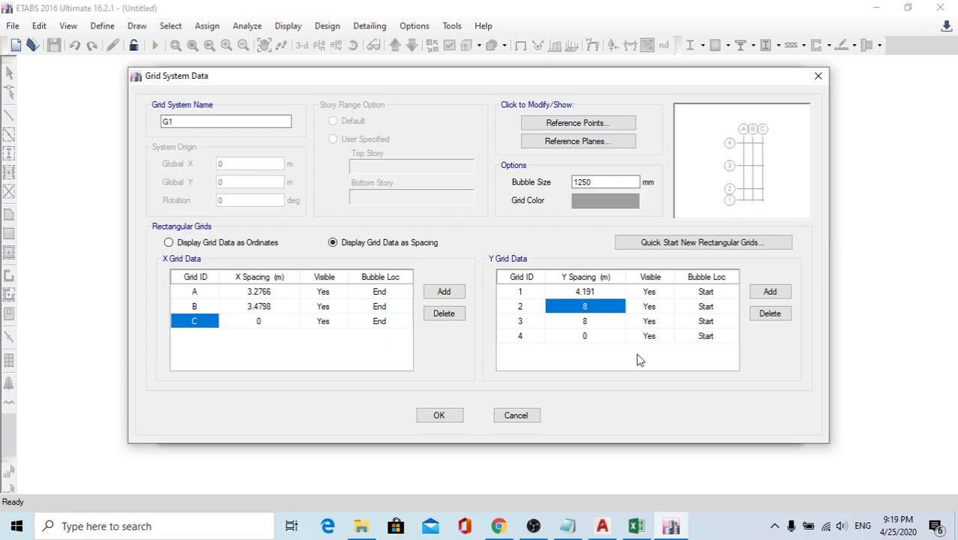
Step: Set the Y spacing of grid line 2 to 13'10"
{"action": "type", "text": "13'1"}
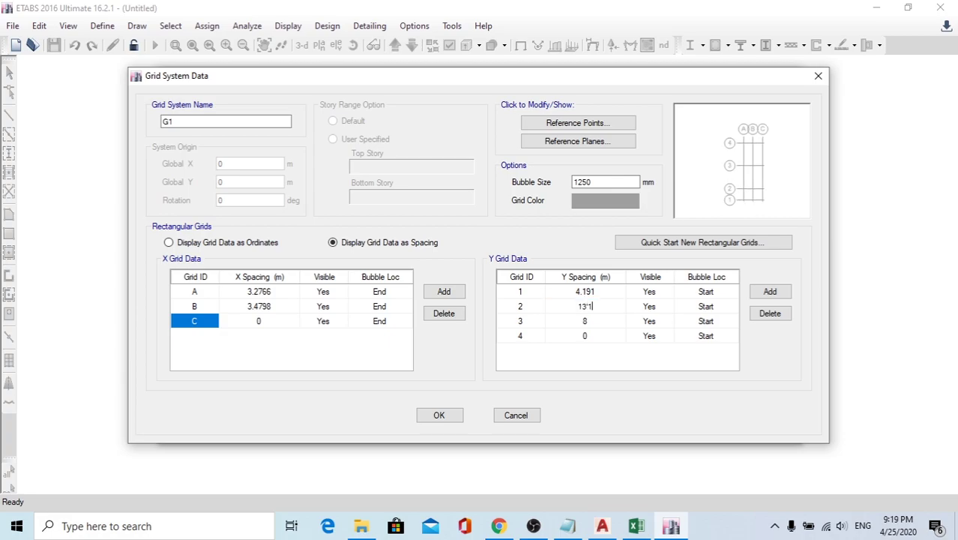
{"action": "type", "text": "0\""}
{"action": "key", "text": "Return"}
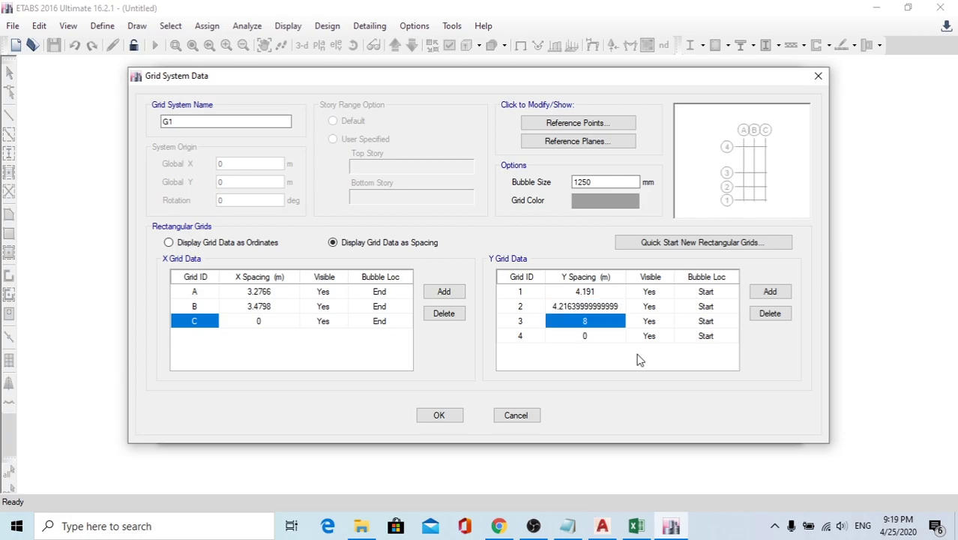
{"action": "left_click", "coordinate": [673, 527]}
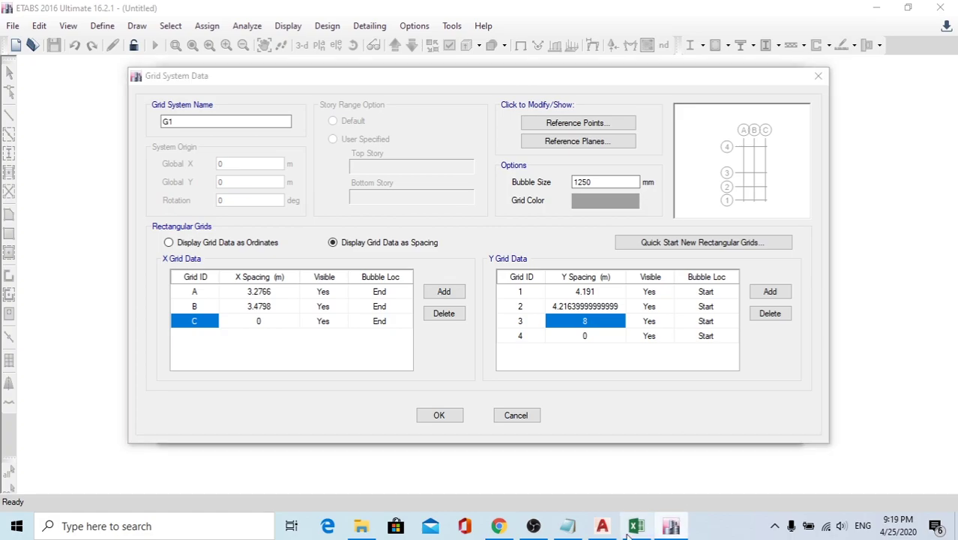
Step: Set the Y spacing of grid line 3 to 5'1" in the grid data, and open the custom story data for editing
{"action": "left_click", "coordinate": [603, 527]}
{"action": "left_click", "coordinate": [603, 527]}
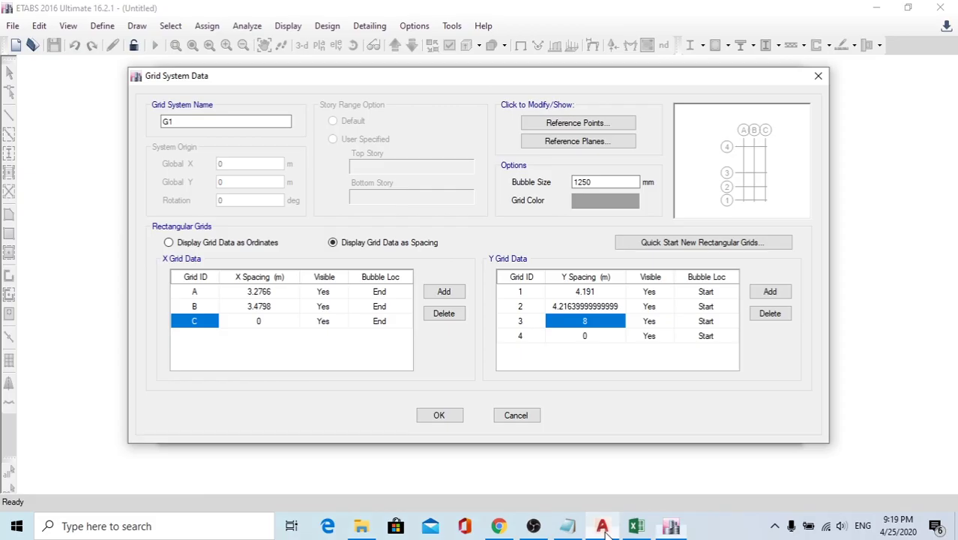
{"action": "type", "text": "5"}
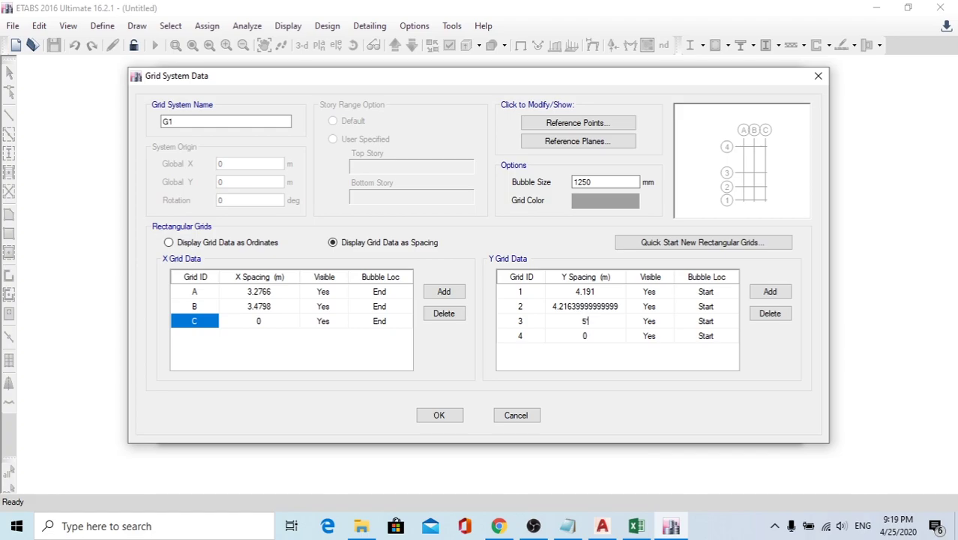
{"action": "type", "text": "'1\""}
{"action": "key", "text": "Return"}
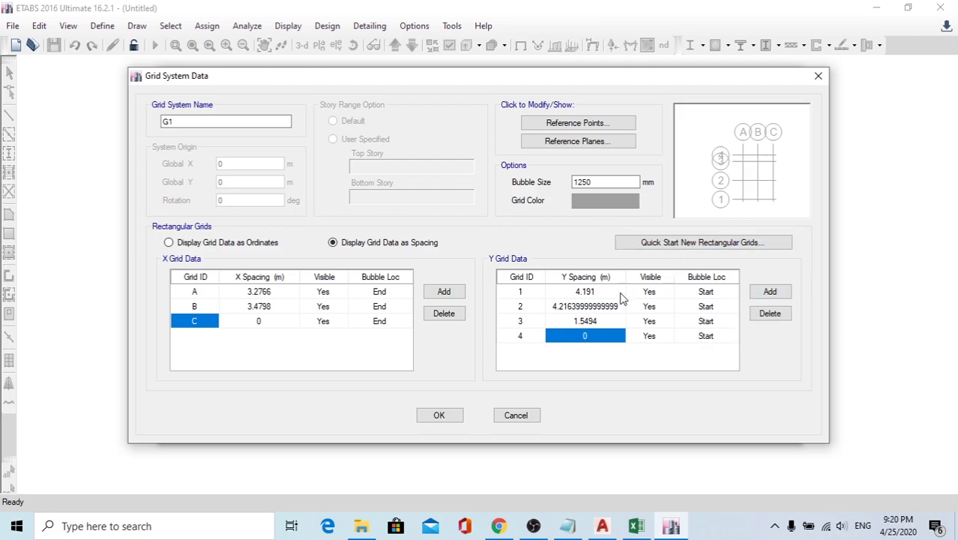
{"action": "left_click", "coordinate": [438, 416]}
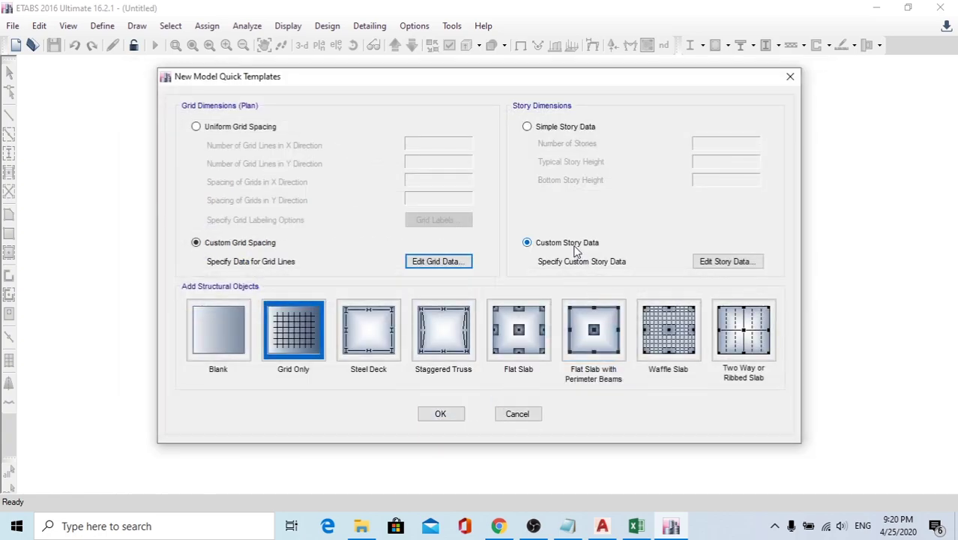
{"action": "left_click", "coordinate": [705, 264]}
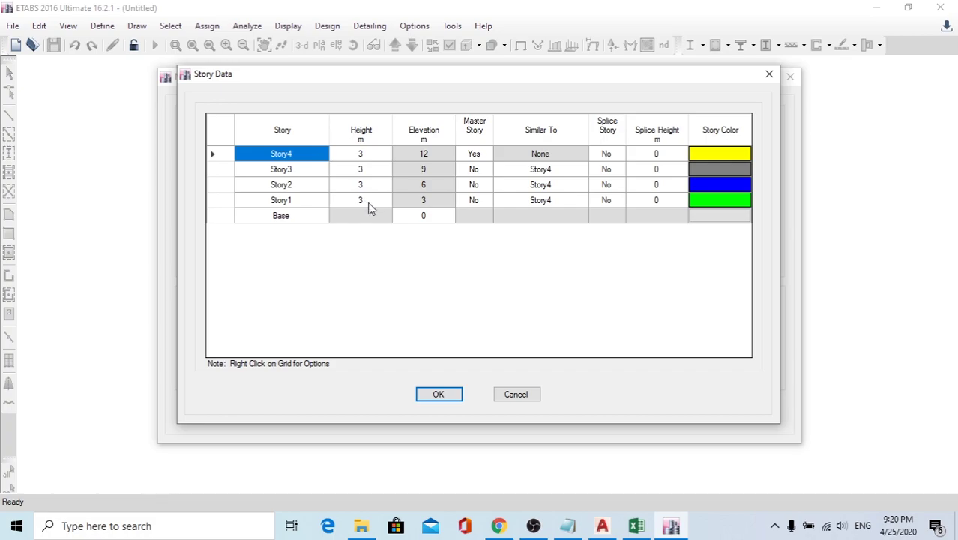
Step: Switch to AutoCAD and check the storey height and number of storeys in the note above the floor plans
{"action": "left_click", "coordinate": [602, 525]}
{"action": "scroll", "coordinate": [422, 268], "scroll_direction": "down", "scroll_amount": 3}
{"action": "scroll", "coordinate": [494, 213], "scroll_direction": "up", "scroll_amount": 6}
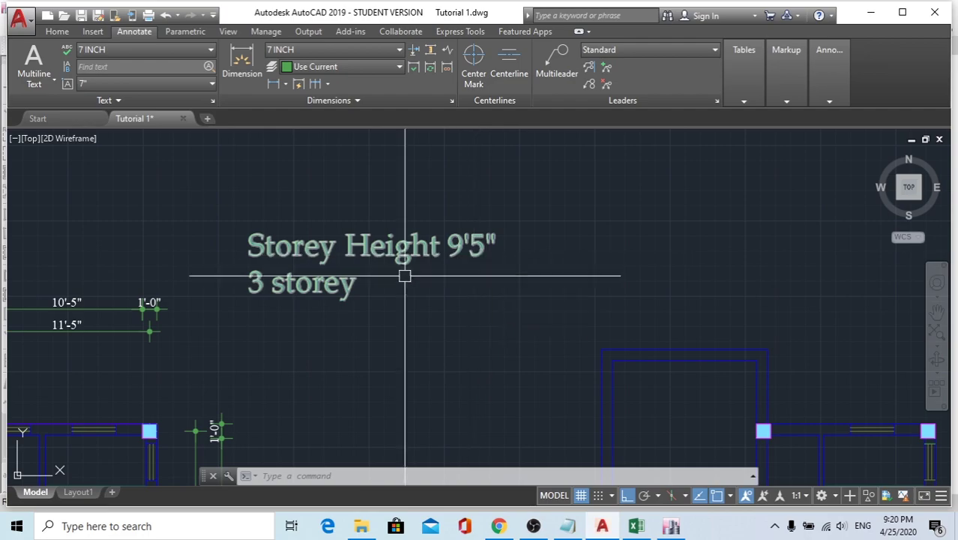
{"action": "scroll", "coordinate": [352, 198], "scroll_direction": "down", "scroll_amount": 2}
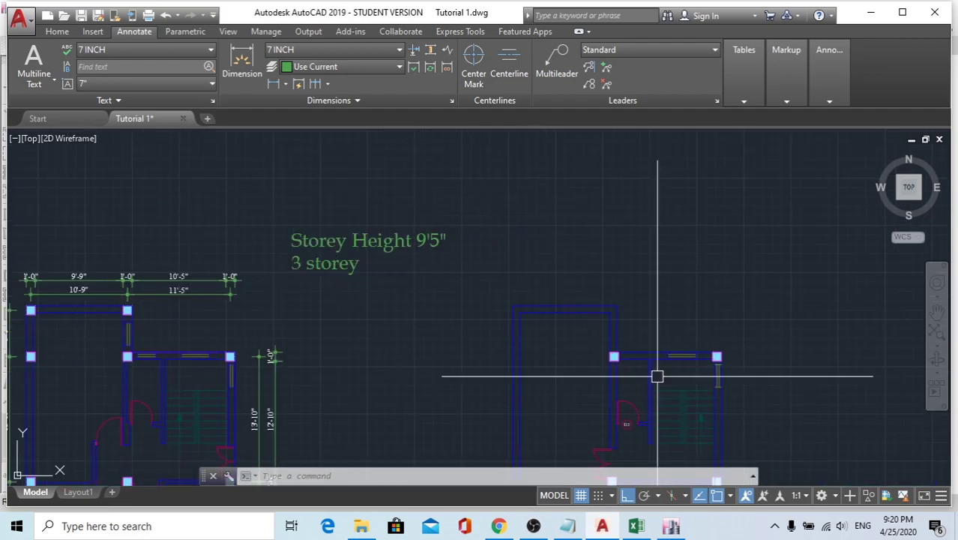
{"action": "scroll", "coordinate": [617, 358], "scroll_direction": "down", "scroll_amount": 1}
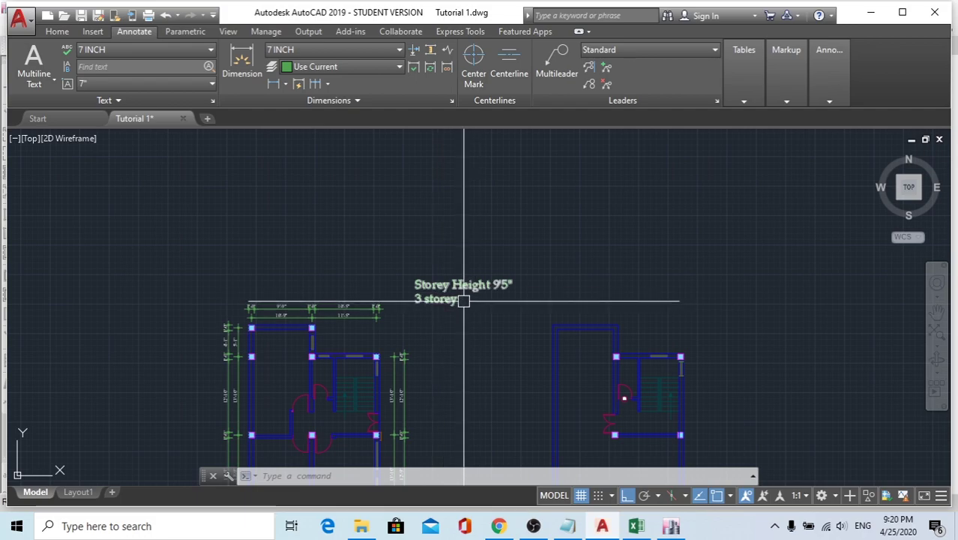
{"action": "scroll", "coordinate": [442, 314], "scroll_direction": "up", "scroll_amount": 3}
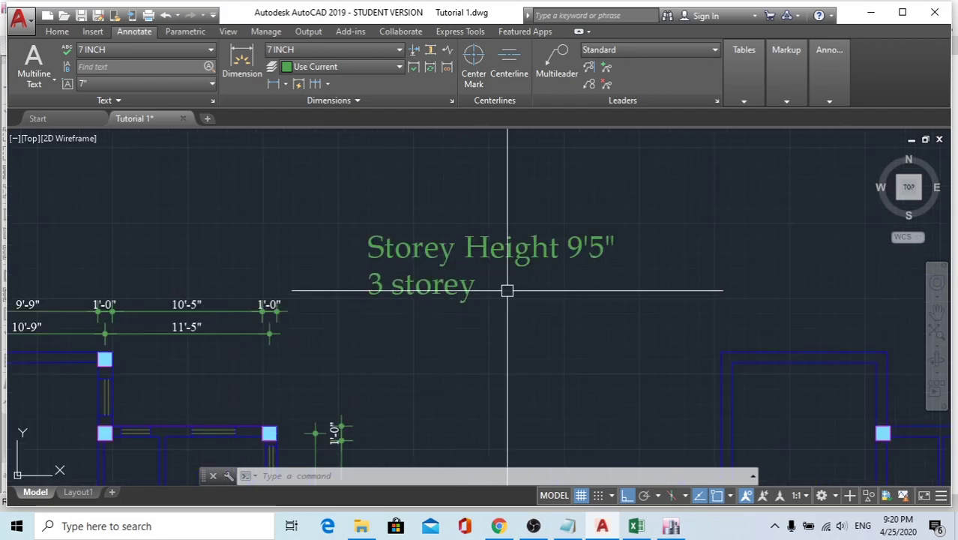
Step: Extend the second line of the storey note above the plans to read "3 storey including staircover"
{"action": "left_click", "coordinate": [467, 286]}
{"action": "double_click", "coordinate": [471, 287]}
{"action": "type", "text": "includ"}
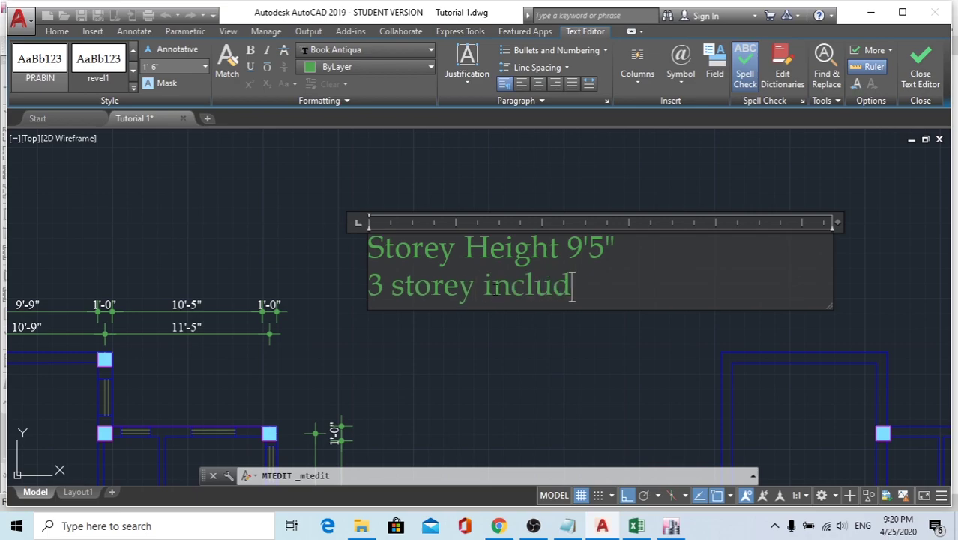
{"action": "type", "text": "ing "}
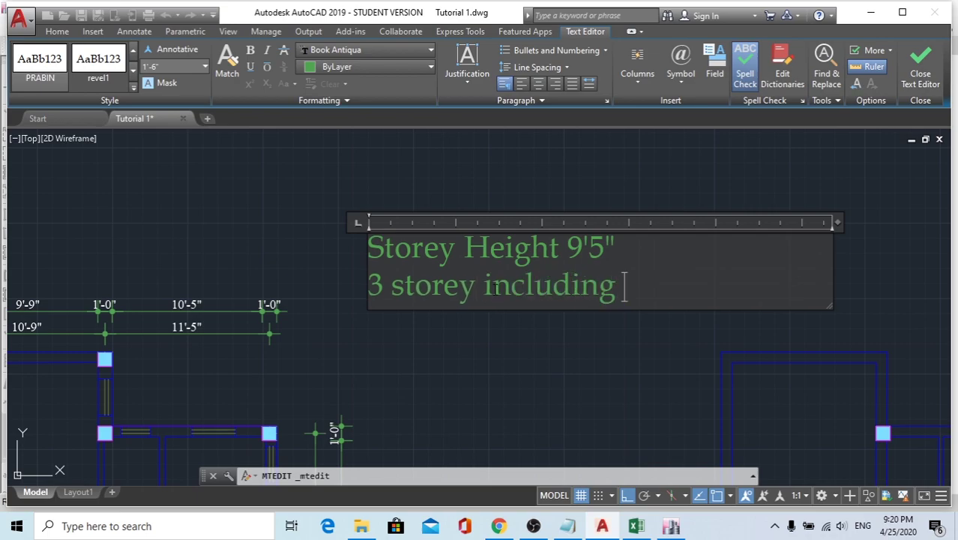
{"action": "type", "text": "staircover"}
{"action": "left_click", "coordinate": [289, 278]}
{"action": "scroll", "coordinate": [289, 277], "scroll_direction": "down", "scroll_amount": 2}
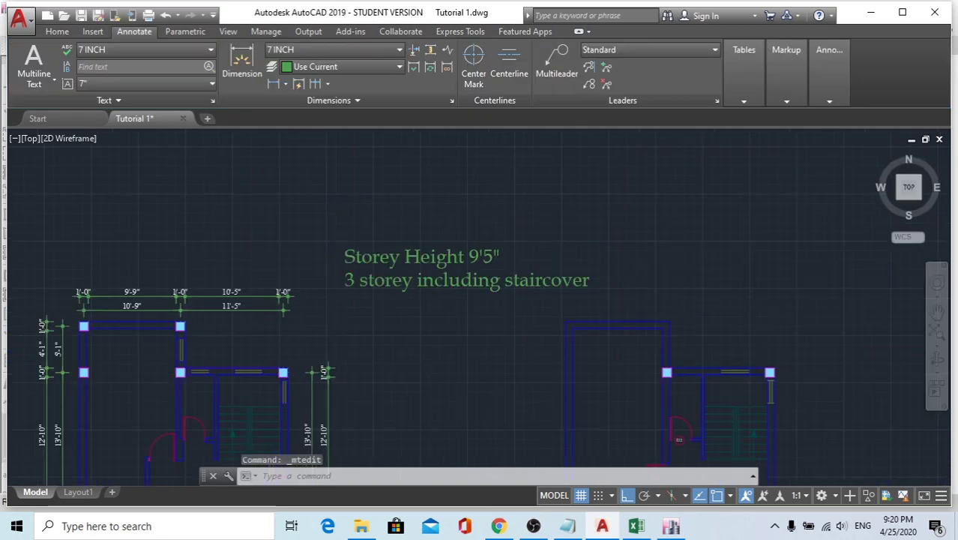
{"action": "scroll", "coordinate": [374, 293], "scroll_direction": "down", "scroll_amount": 3}
{"action": "scroll", "coordinate": [360, 288], "scroll_direction": "up", "scroll_amount": 6}
{"action": "scroll", "coordinate": [506, 216], "scroll_direction": "down", "scroll_amount": 5}
{"action": "scroll", "coordinate": [553, 266], "scroll_direction": "up", "scroll_amount": 2}
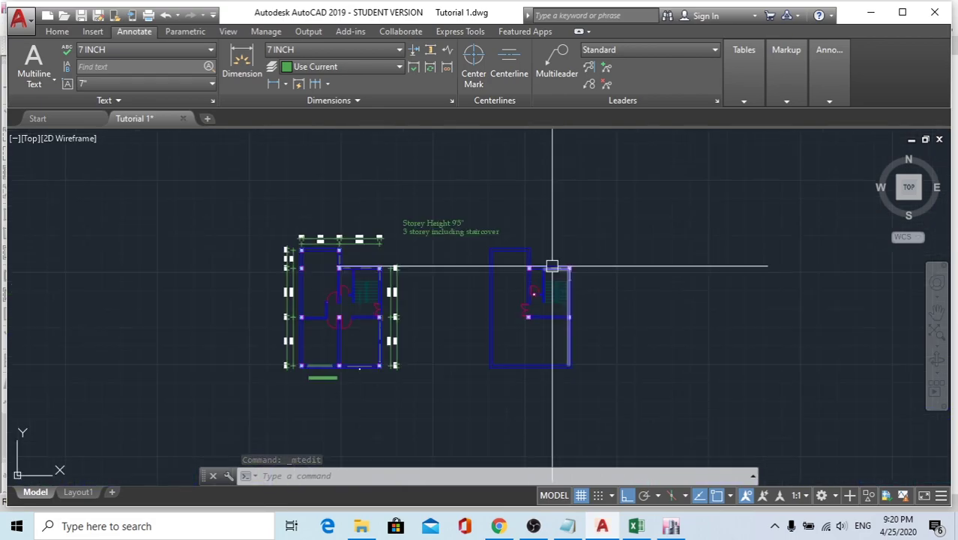
{"action": "scroll", "coordinate": [496, 322], "scroll_direction": "down", "scroll_amount": 2}
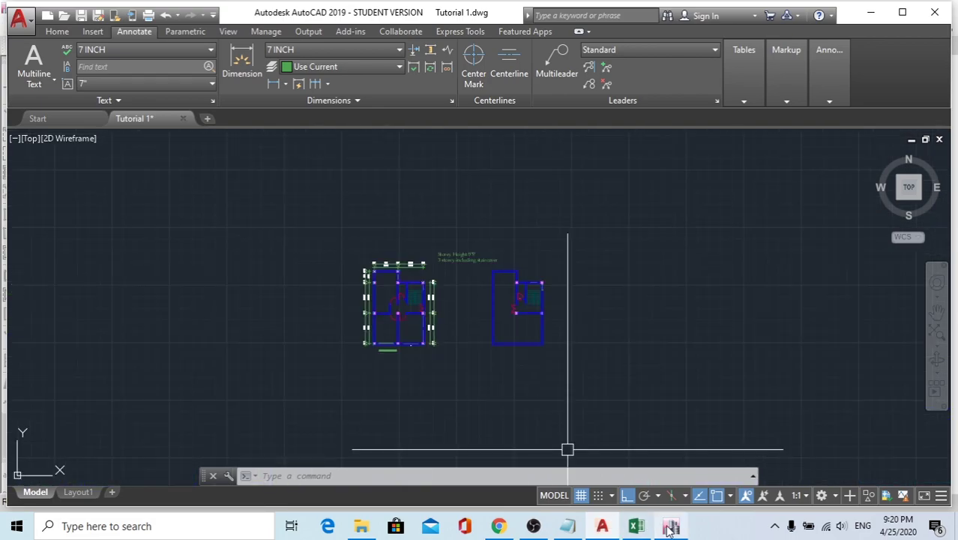
{"action": "scroll", "coordinate": [487, 248], "scroll_direction": "up", "scroll_amount": 2}
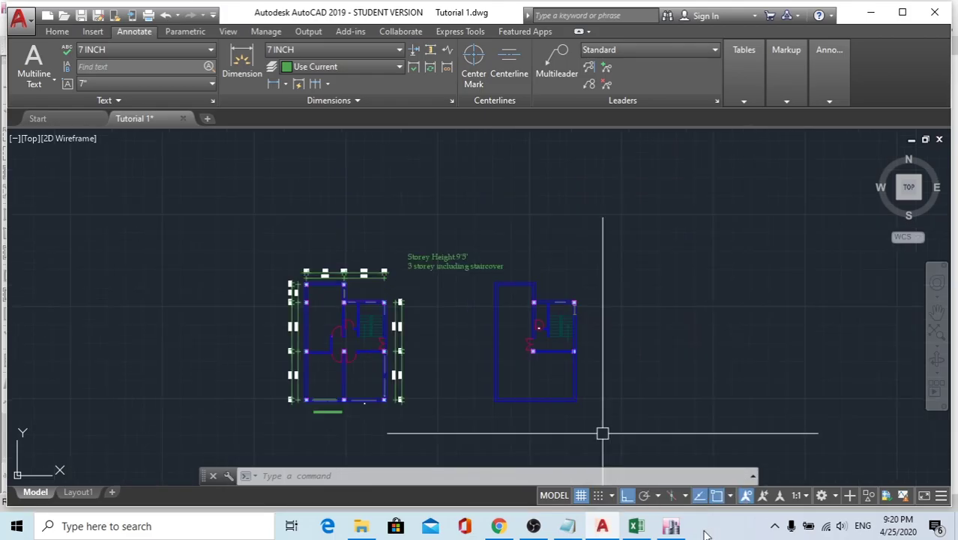
Step: Switch back to ETABS and delete Story4 from the story data, keeping the existing structure at that story
{"action": "left_click", "coordinate": [671, 526]}
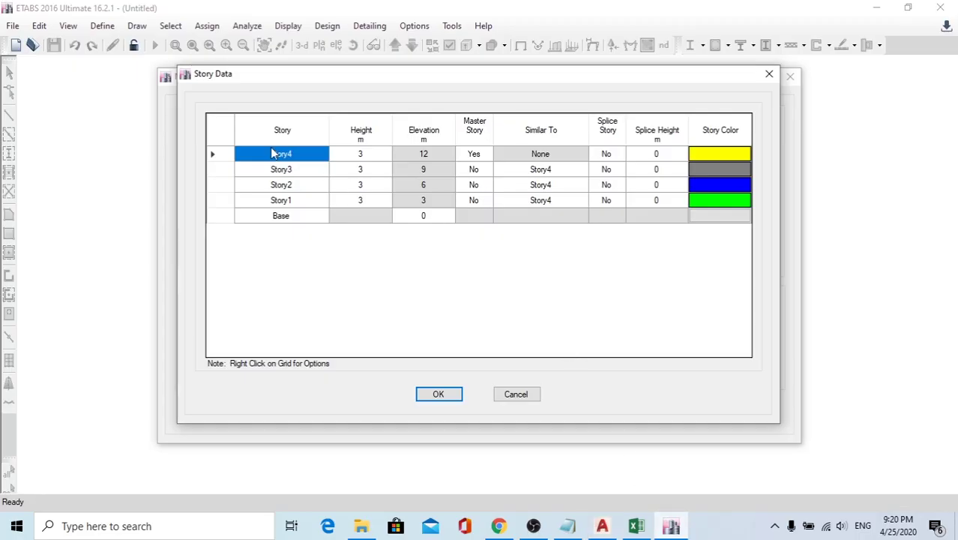
{"action": "right_click", "coordinate": [220, 155]}
{"action": "mouse_move", "coordinate": [348, 214]}
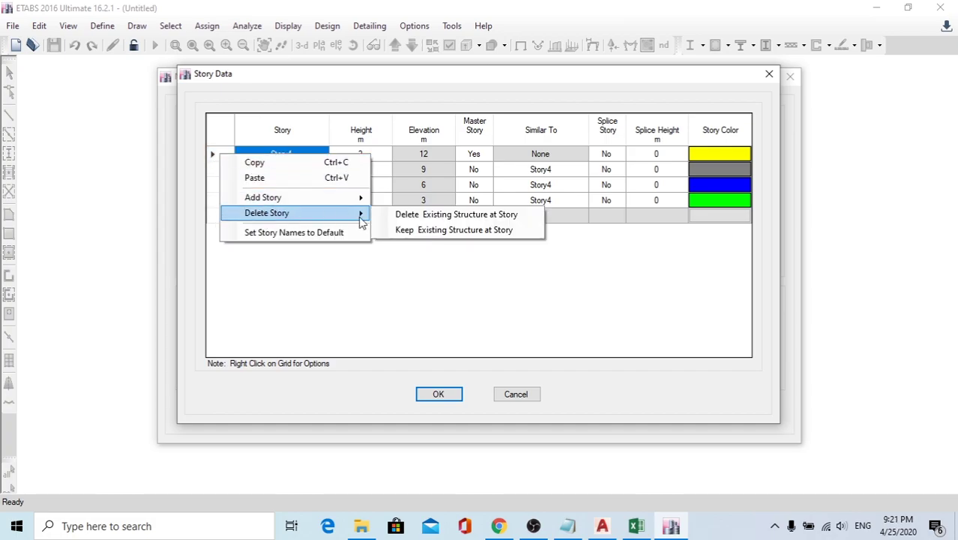
{"action": "left_click", "coordinate": [439, 226]}
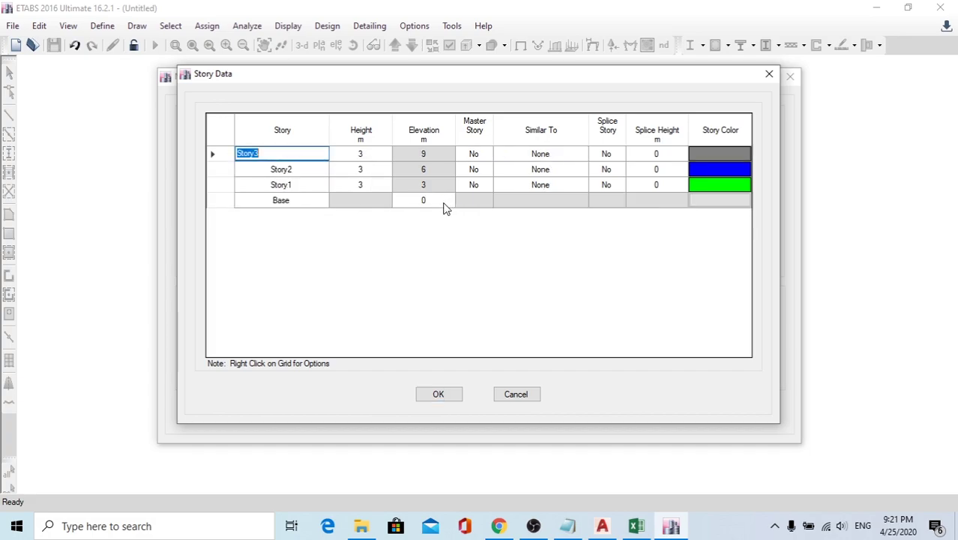
Step: Set the heights of Story1, Story2 and Story3 to 9'5" each
{"action": "left_click", "coordinate": [374, 186]}
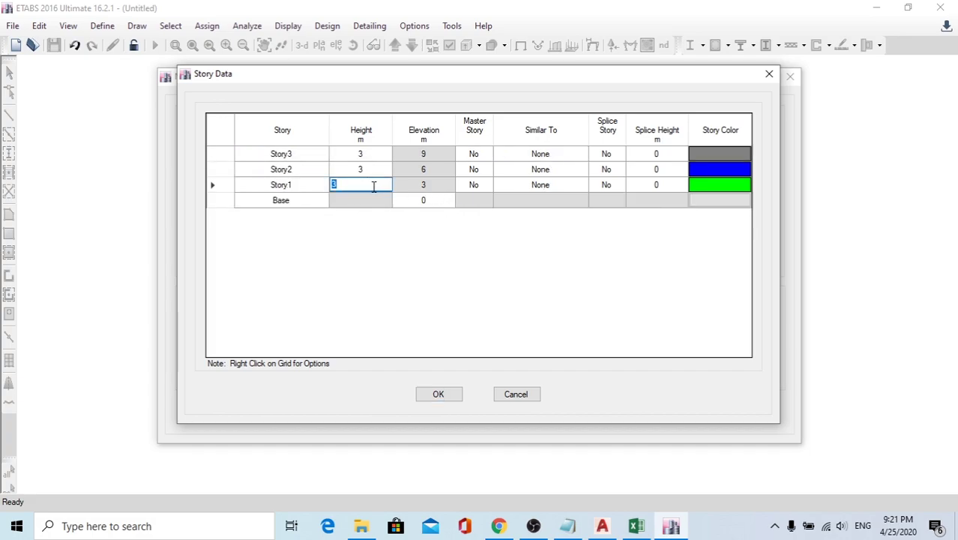
{"action": "type", "text": "9'5\""}
{"action": "key", "text": "Return"}
{"action": "left_click", "coordinate": [374, 174]}
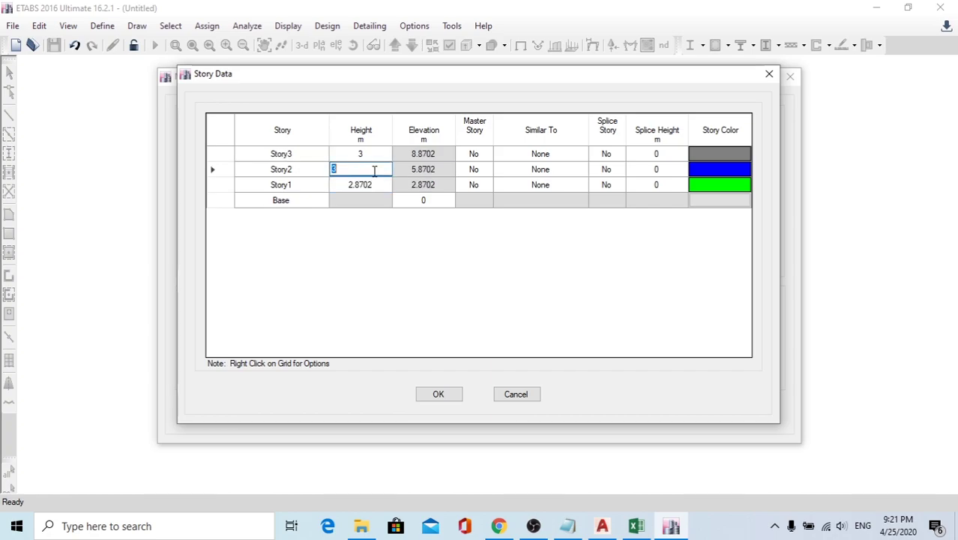
{"action": "type", "text": "9'4\""}
{"action": "key", "text": "Return"}
{"action": "type", "text": "9"}
{"action": "left_click", "coordinate": [385, 153]}
{"action": "left_click", "coordinate": [385, 153]}
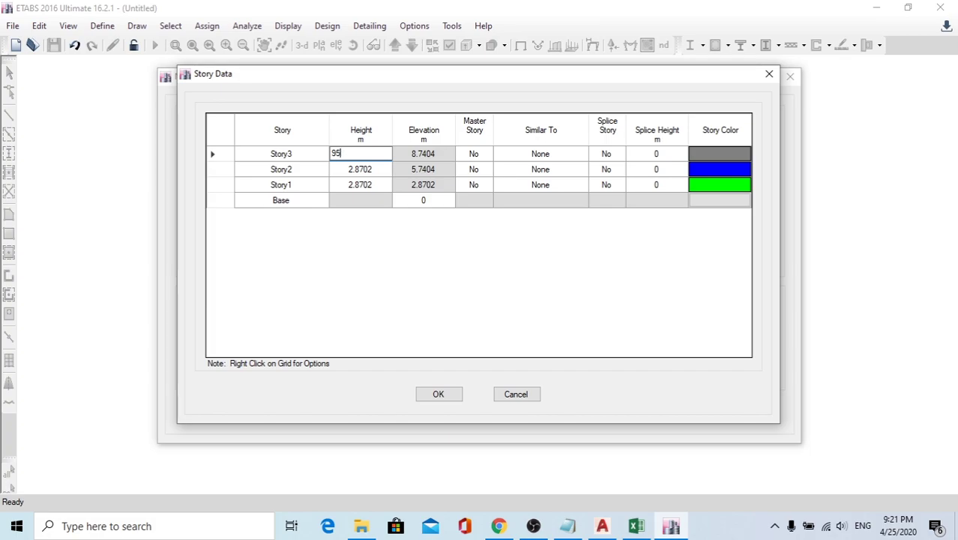
{"action": "type", "text": "9'5\""}
{"action": "key", "text": "Return"}
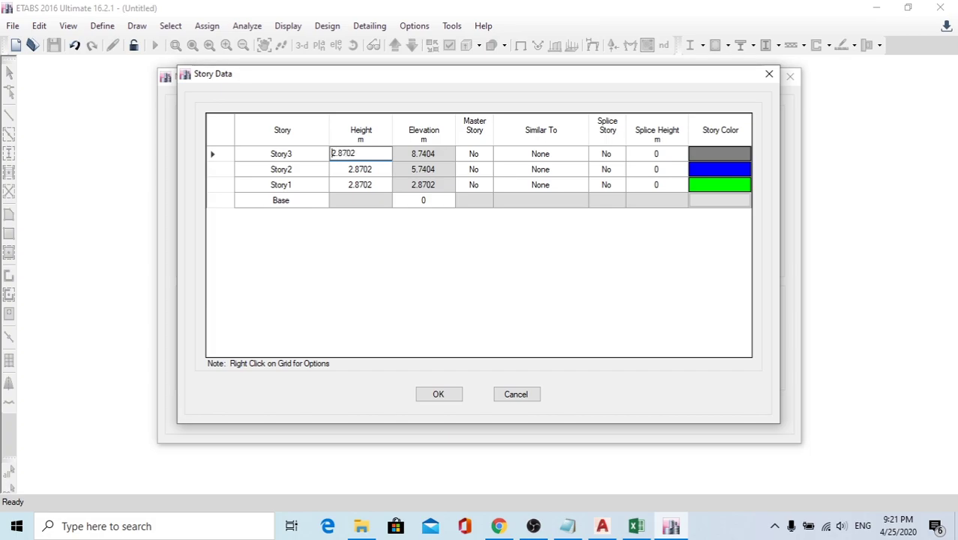
Step: Make Story1 a master story
{"action": "left_click", "coordinate": [538, 187]}
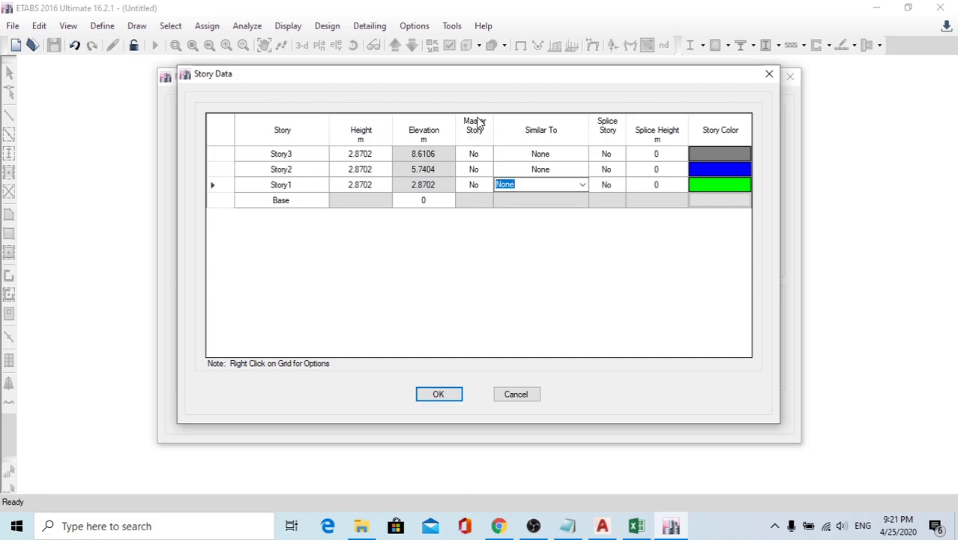
{"action": "key", "text": "shift+Tab"}
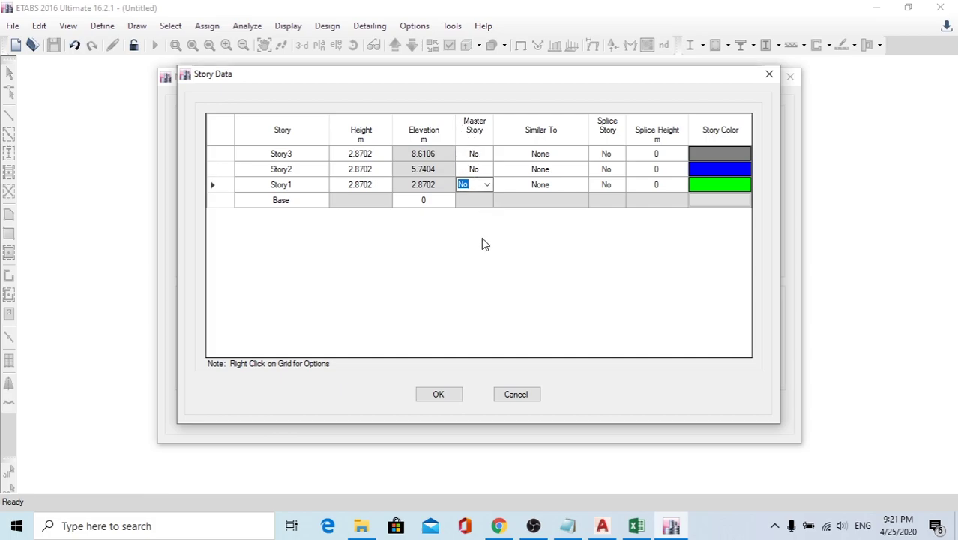
{"action": "left_click", "coordinate": [487, 185]}
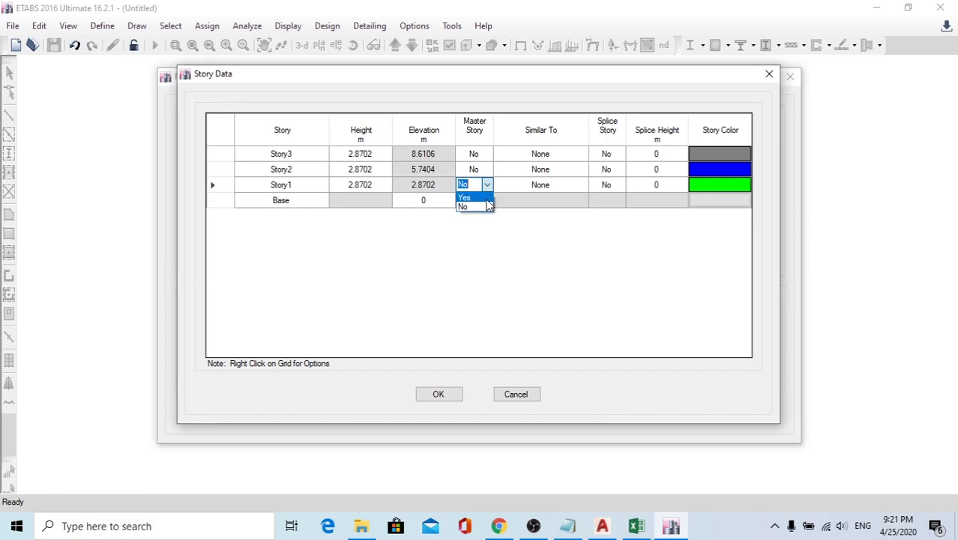
{"action": "left_click", "coordinate": [484, 198]}
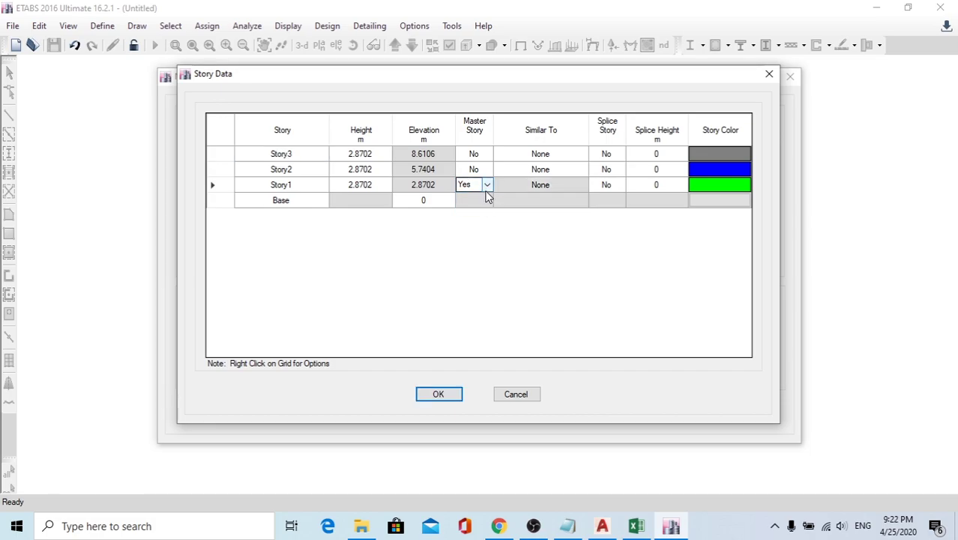
Step: Set Story2 to be similar to Story1 and accept the story data
{"action": "left_click", "coordinate": [584, 170]}
{"action": "left_click", "coordinate": [581, 169]}
{"action": "left_click", "coordinate": [561, 192]}
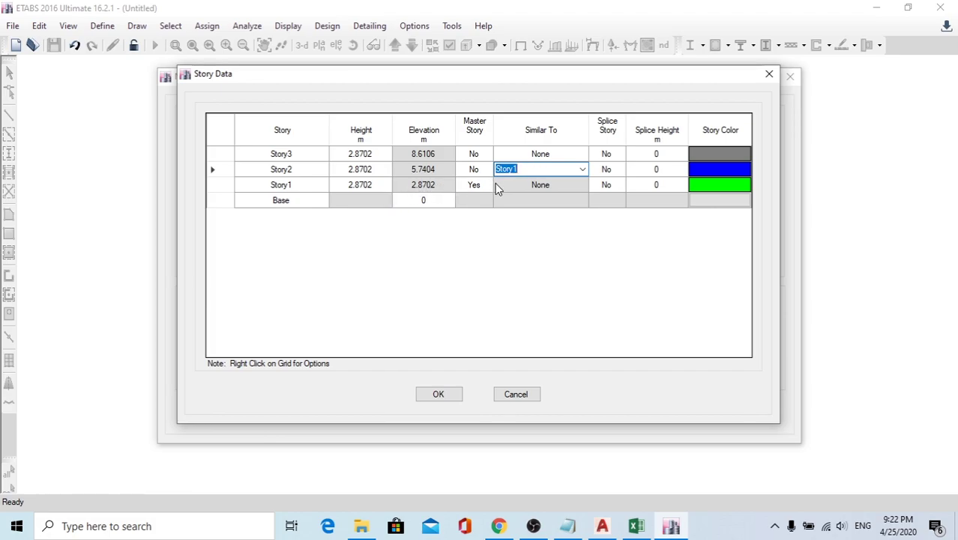
{"action": "left_click", "coordinate": [568, 185]}
{"action": "left_click", "coordinate": [579, 169]}
{"action": "left_click", "coordinate": [487, 186]}
{"action": "left_click", "coordinate": [543, 169]}
{"action": "left_click", "coordinate": [568, 188]}
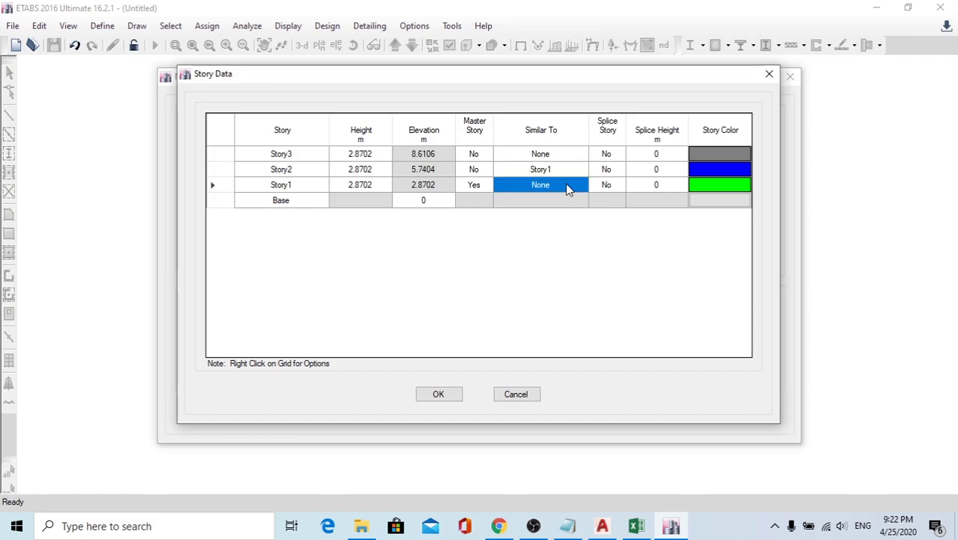
{"action": "left_click", "coordinate": [482, 185]}
{"action": "left_click", "coordinate": [437, 397]}
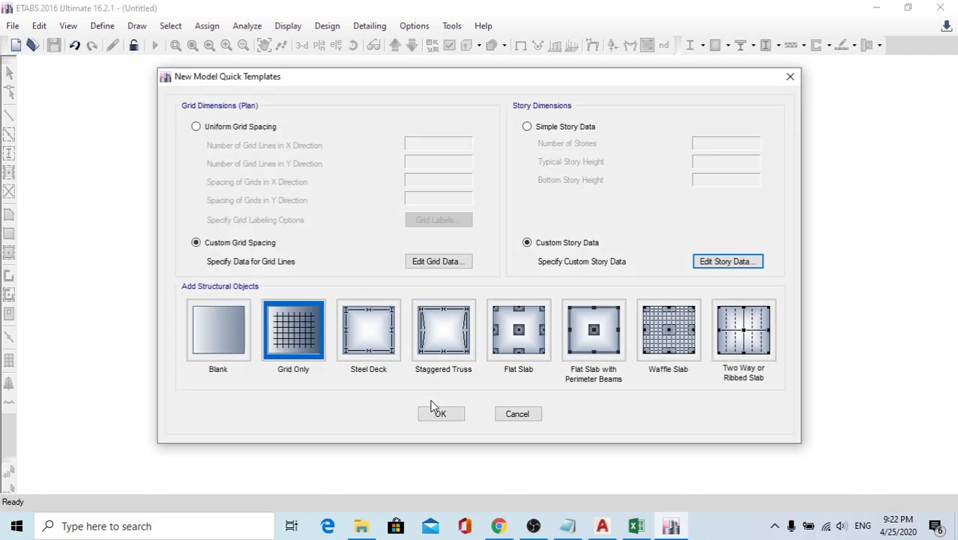
Step: Create the grid-only model from the template and close the 3-D view so only the plan view remains
{"action": "left_click", "coordinate": [439, 415]}
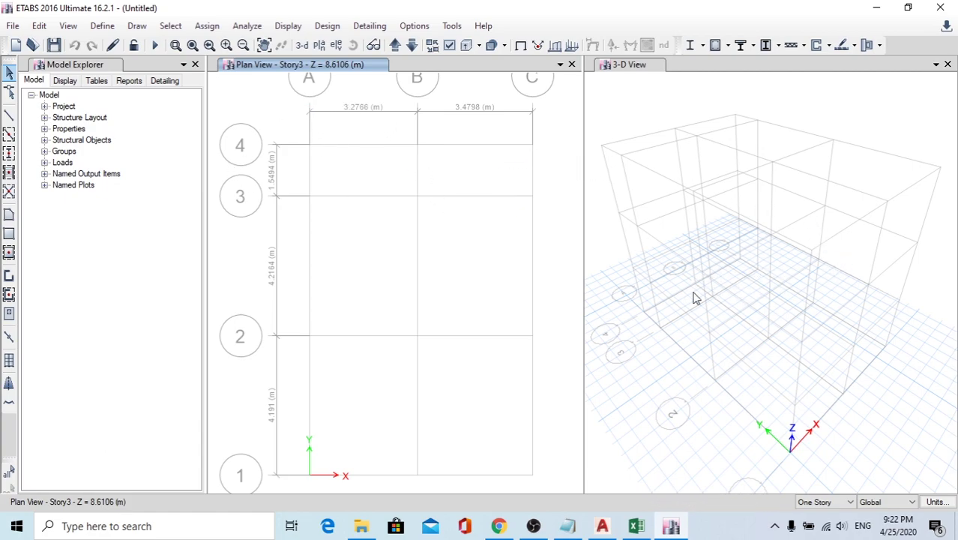
{"action": "left_click", "coordinate": [947, 66]}
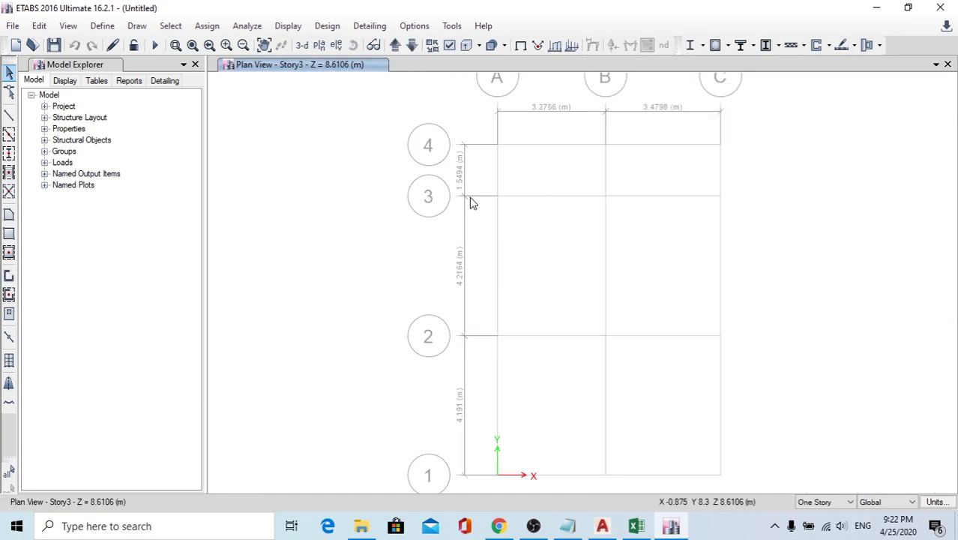
Step: Start defining a new material with region India and material type Concrete
{"action": "left_click", "coordinate": [101, 27]}
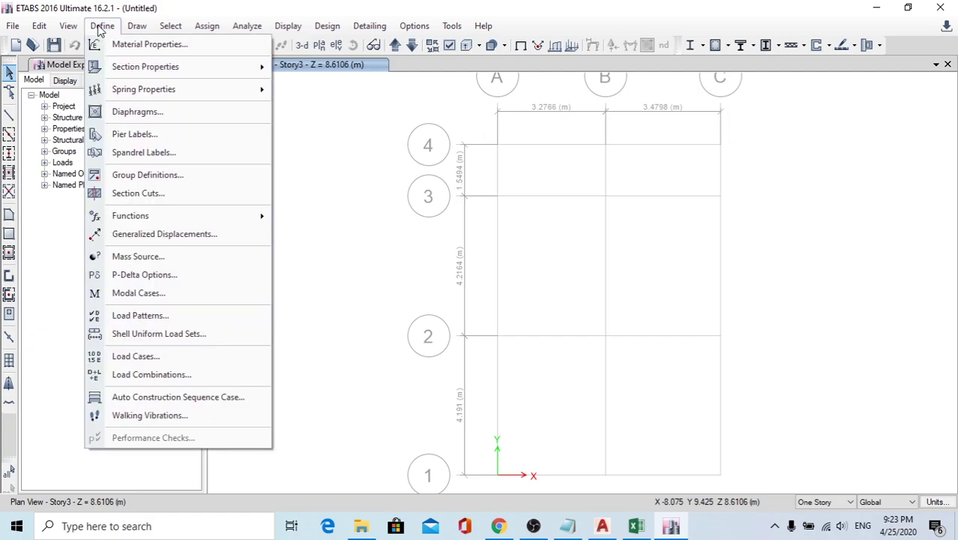
{"action": "left_click", "coordinate": [114, 44]}
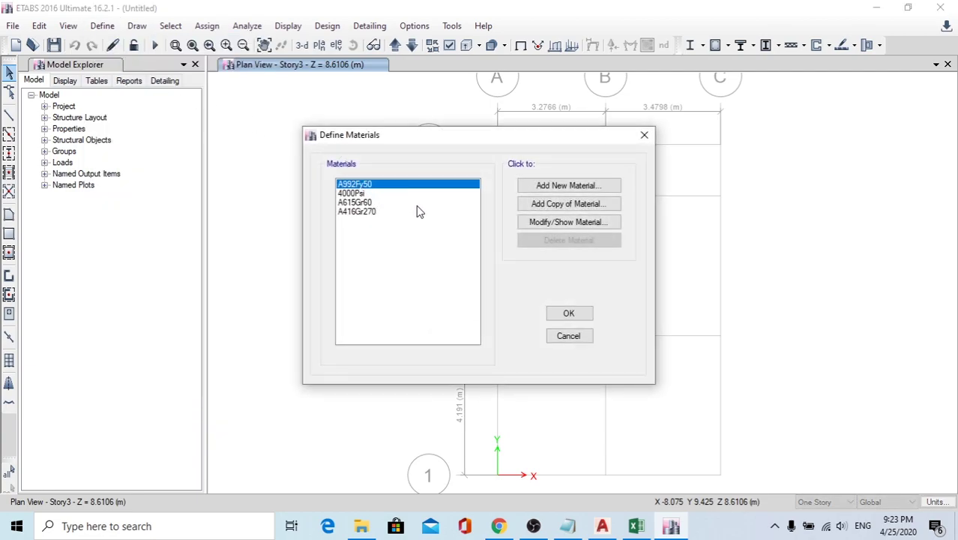
{"action": "left_click", "coordinate": [573, 187]}
{"action": "left_click", "coordinate": [514, 223]}
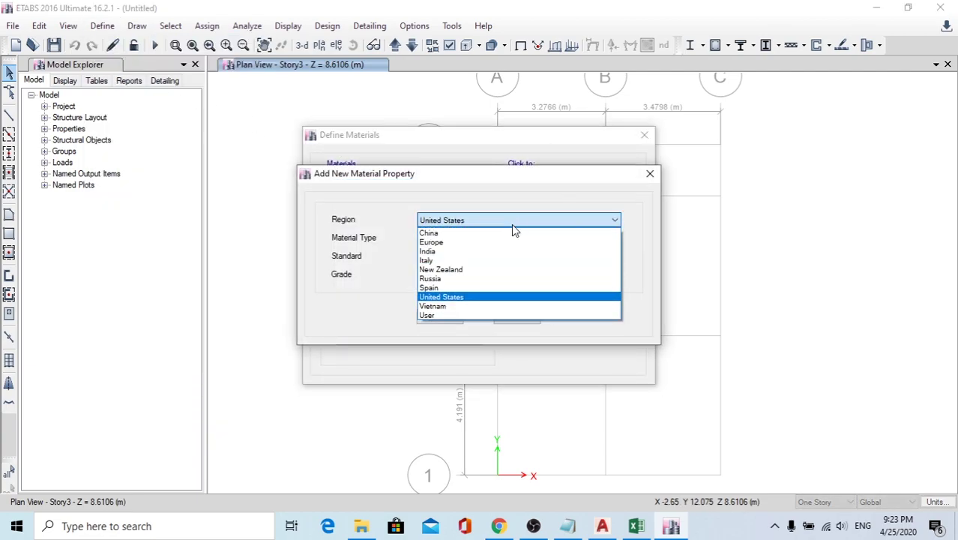
{"action": "left_click", "coordinate": [474, 254]}
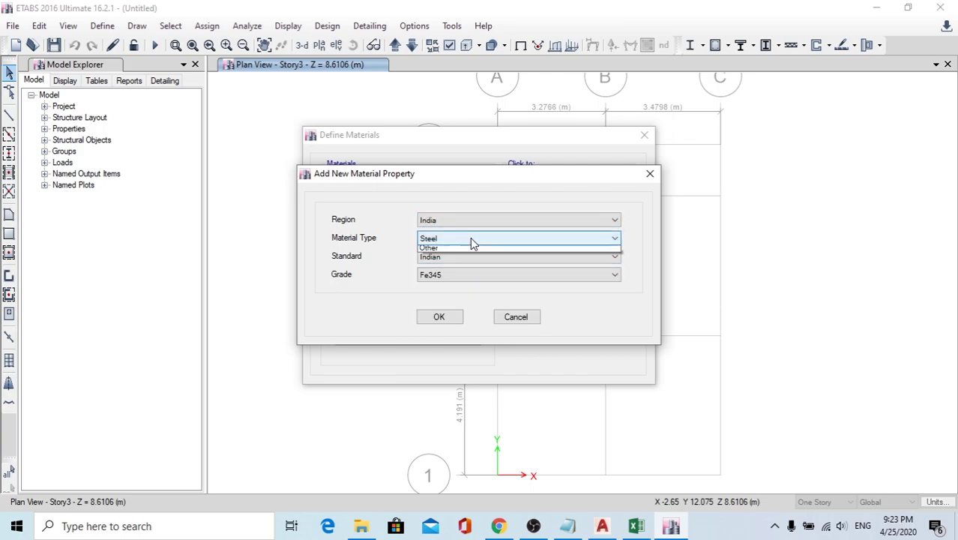
{"action": "left_click", "coordinate": [470, 237]}
{"action": "left_click", "coordinate": [459, 239]}
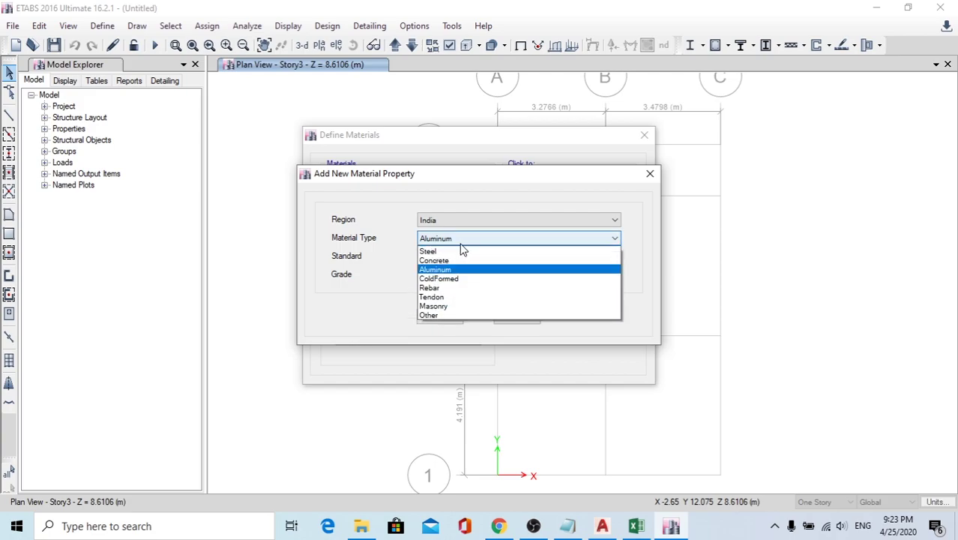
{"action": "left_click", "coordinate": [465, 260]}
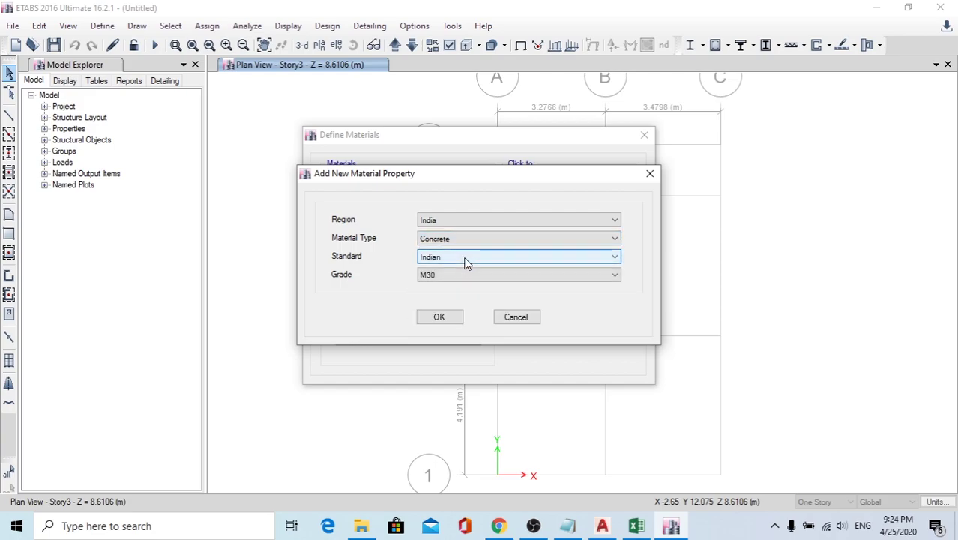
Step: Keep the Indian standard, choose grade M20 for the concrete, and open its property data
{"action": "left_click", "coordinate": [465, 259]}
{"action": "left_click", "coordinate": [459, 270]}
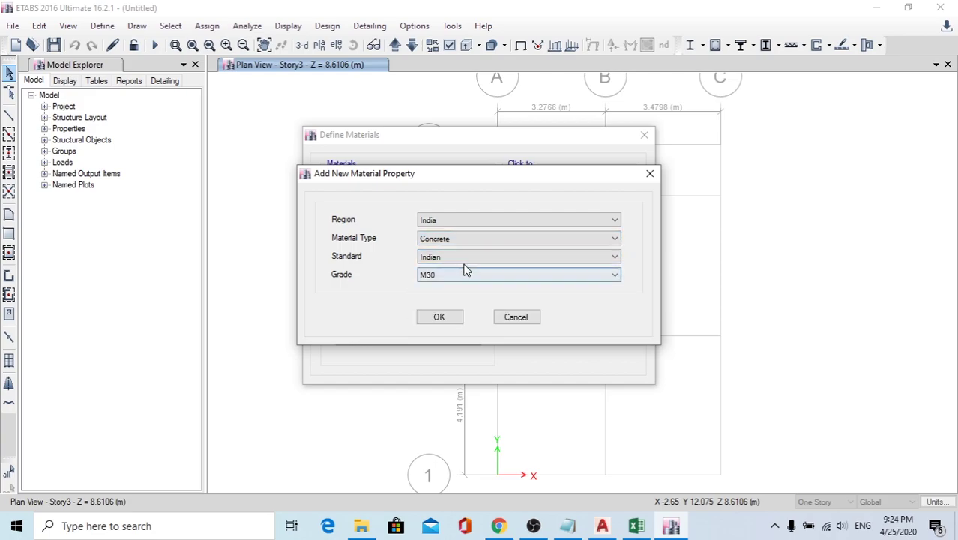
{"action": "left_click", "coordinate": [462, 274]}
{"action": "left_click", "coordinate": [434, 283]}
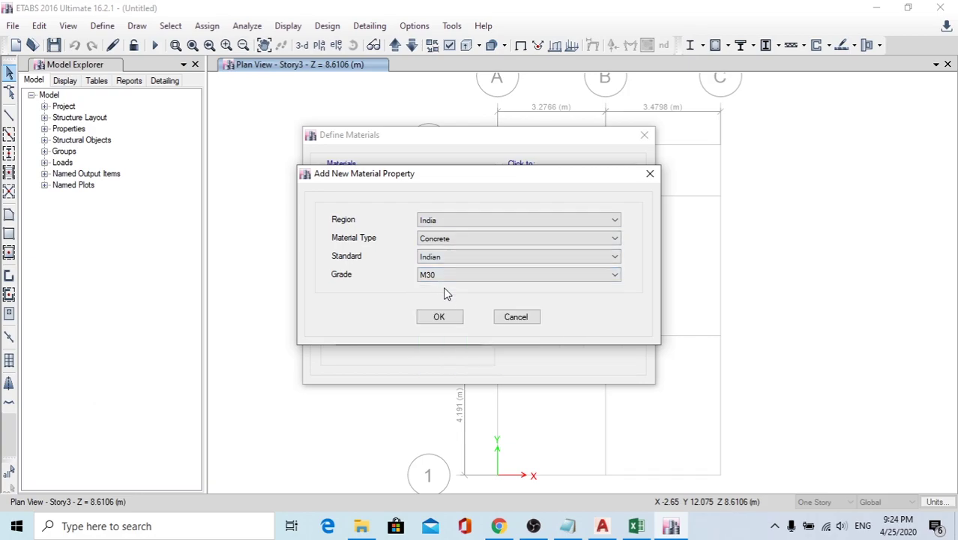
{"action": "left_click", "coordinate": [444, 277]}
{"action": "key", "text": "Up"}
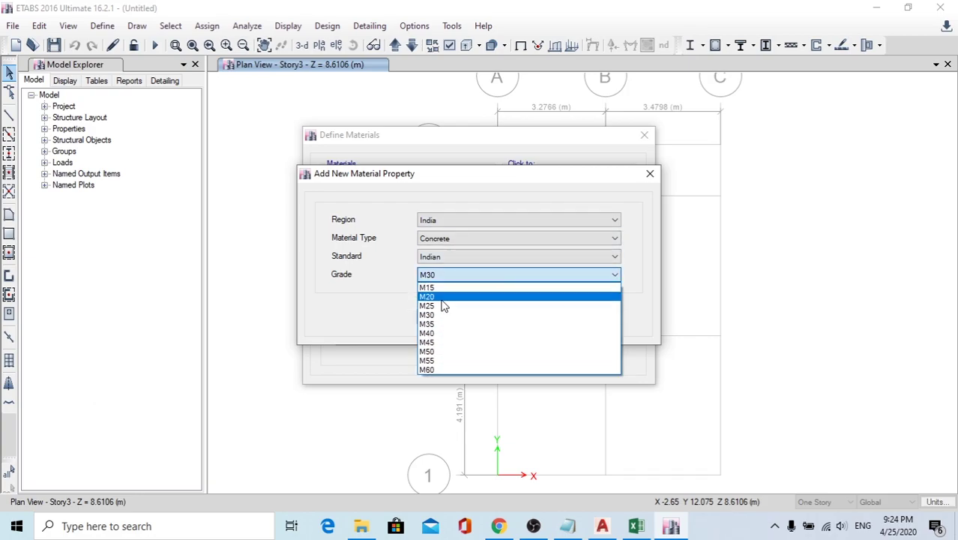
{"action": "key", "text": "Return"}
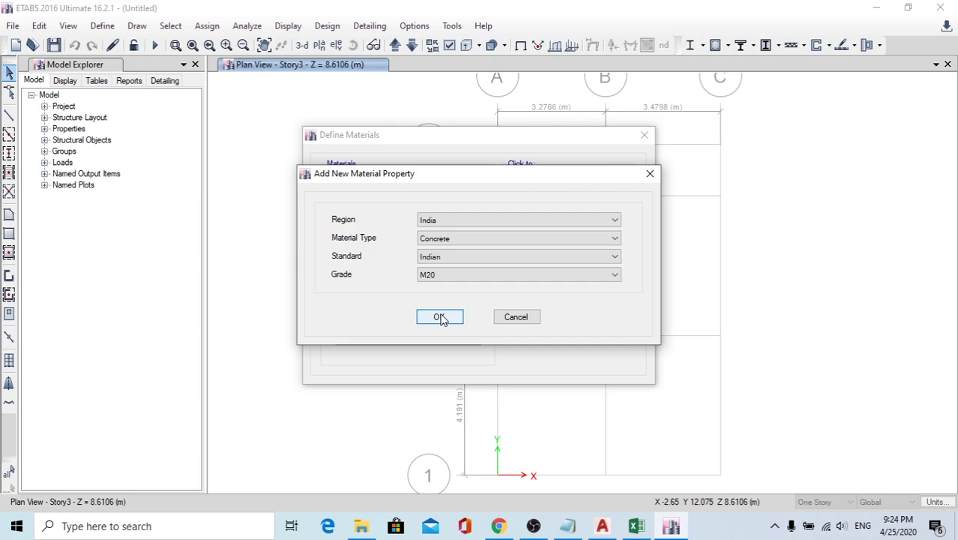
{"action": "left_click", "coordinate": [441, 317]}
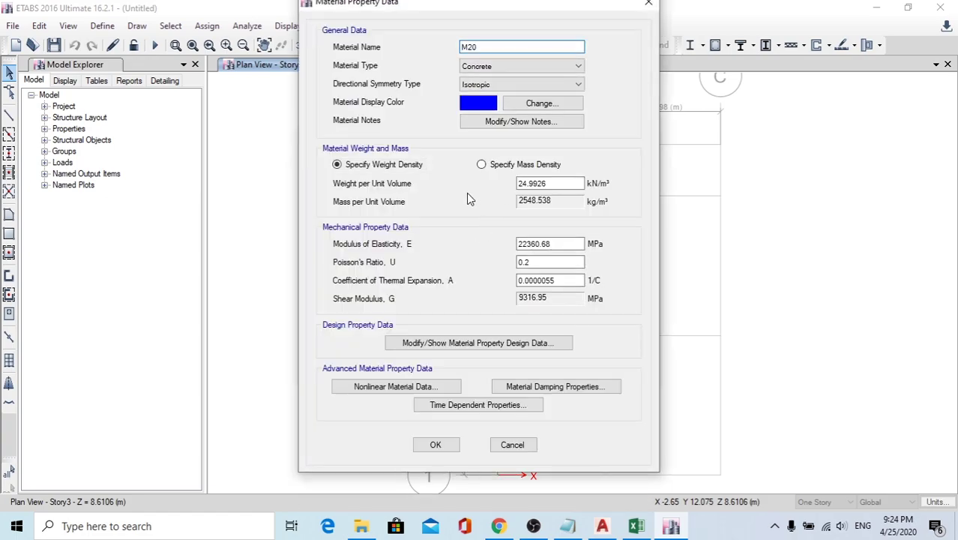
Step: Review the M20 concrete's symmetry type and weight density, and accept the material with its default properties
{"action": "left_click", "coordinate": [496, 69]}
{"action": "left_click", "coordinate": [495, 75]}
{"action": "left_click", "coordinate": [506, 86]}
{"action": "left_click", "coordinate": [506, 84]}
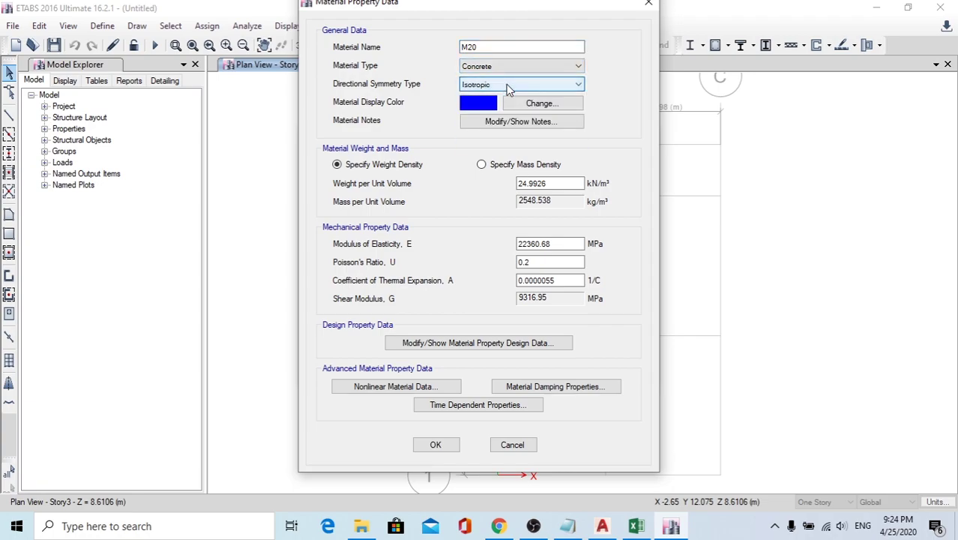
{"action": "double_click", "coordinate": [559, 184]}
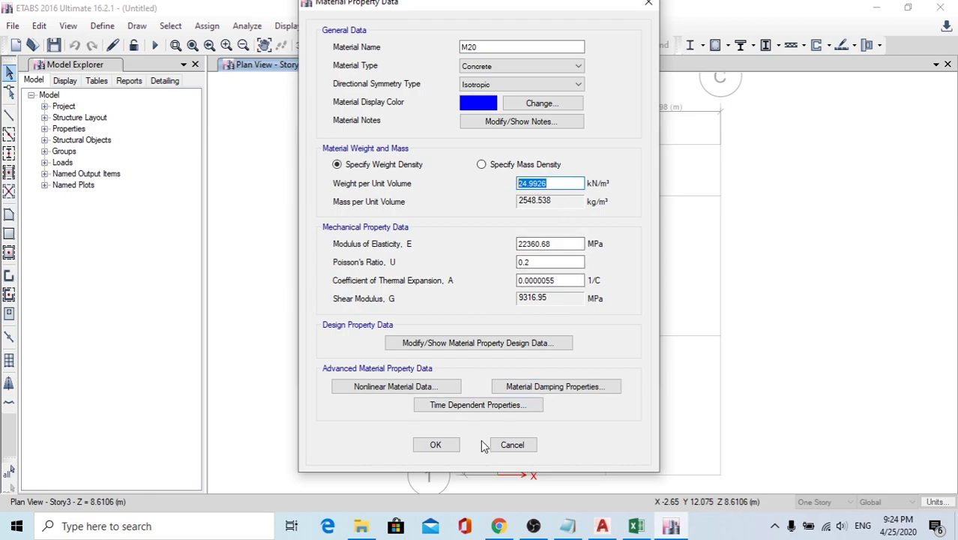
{"action": "left_click", "coordinate": [453, 449]}
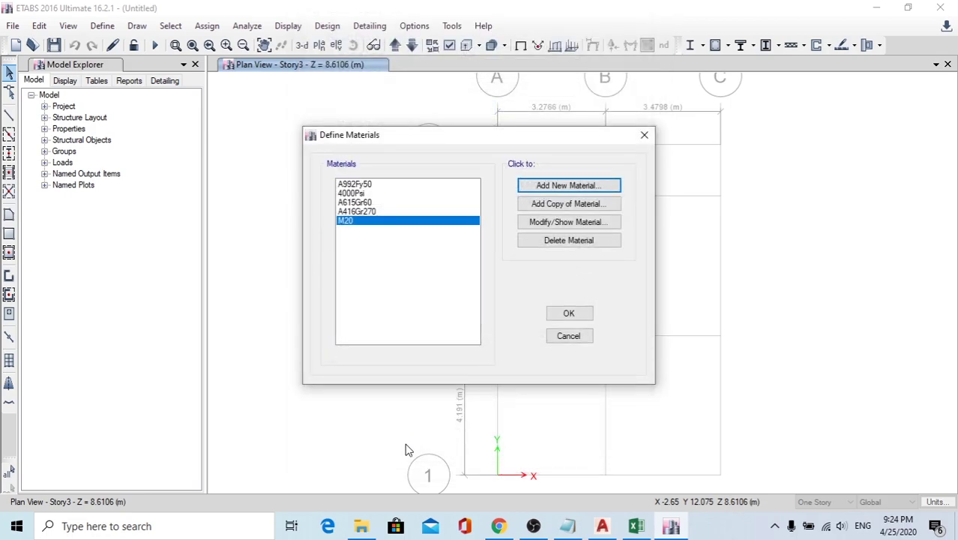
Step: Start another new material of type Rebar with grade HYSD Grade 500
{"action": "left_click", "coordinate": [570, 185]}
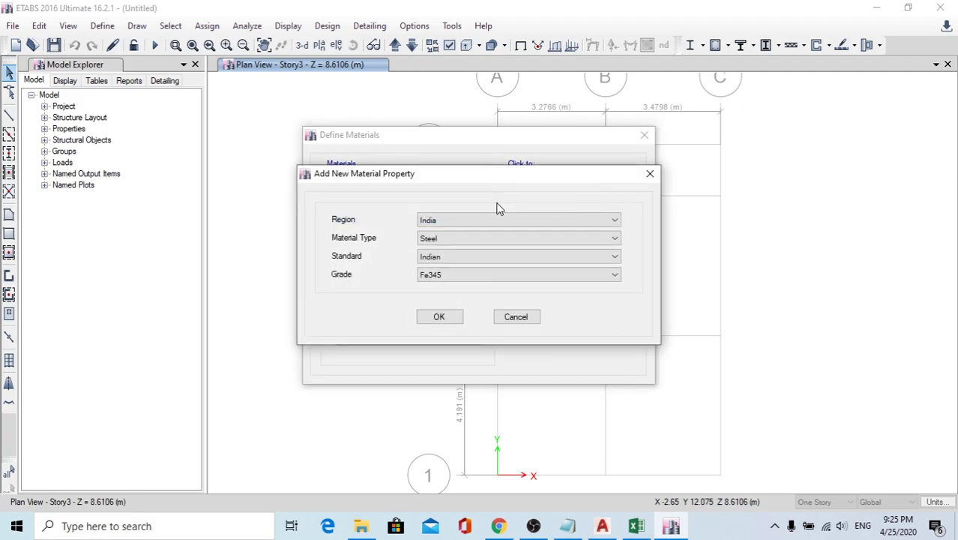
{"action": "left_click", "coordinate": [480, 241]}
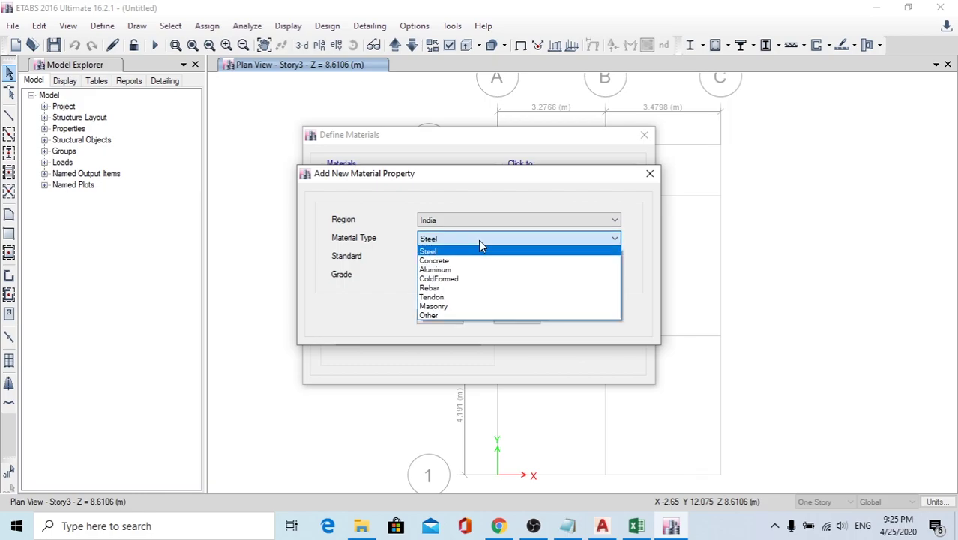
{"action": "left_click", "coordinate": [472, 296]}
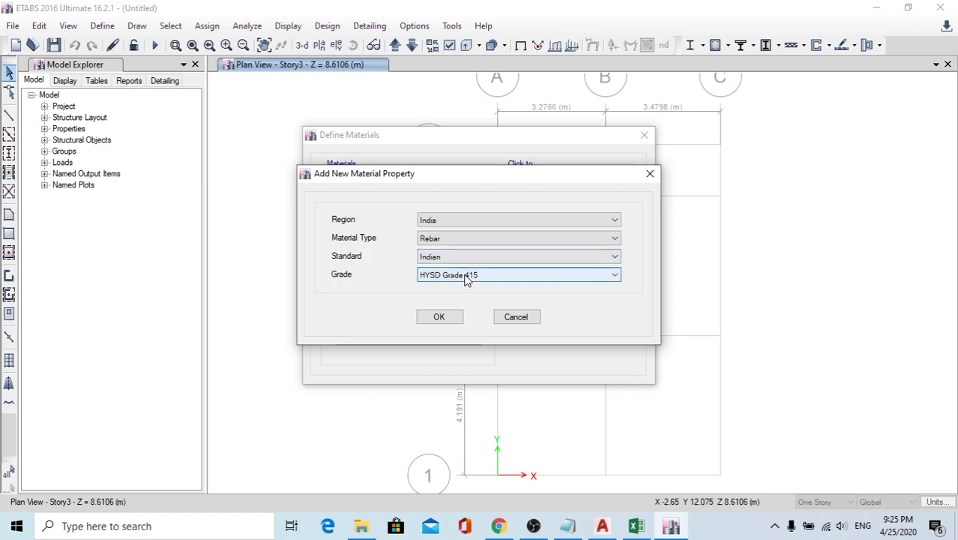
{"action": "left_click", "coordinate": [469, 278]}
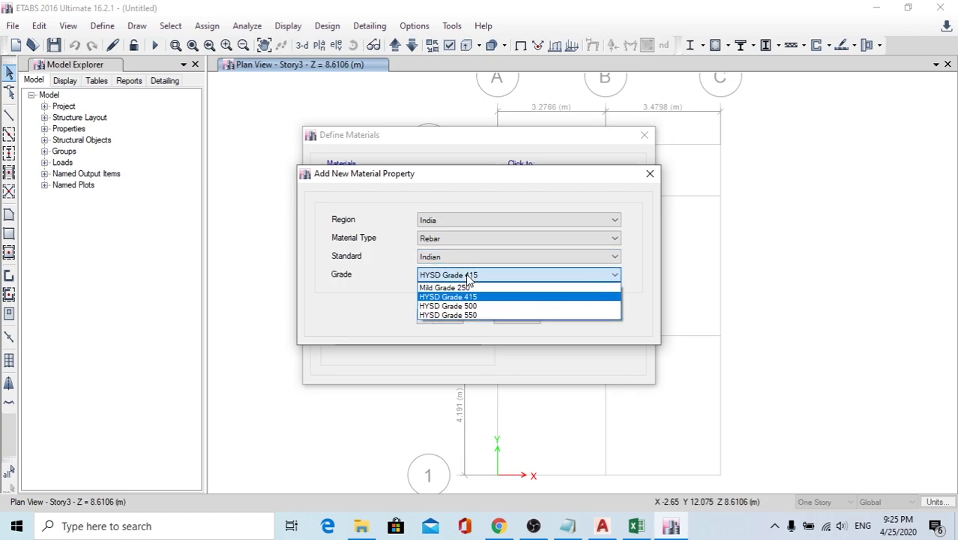
{"action": "left_click", "coordinate": [456, 305]}
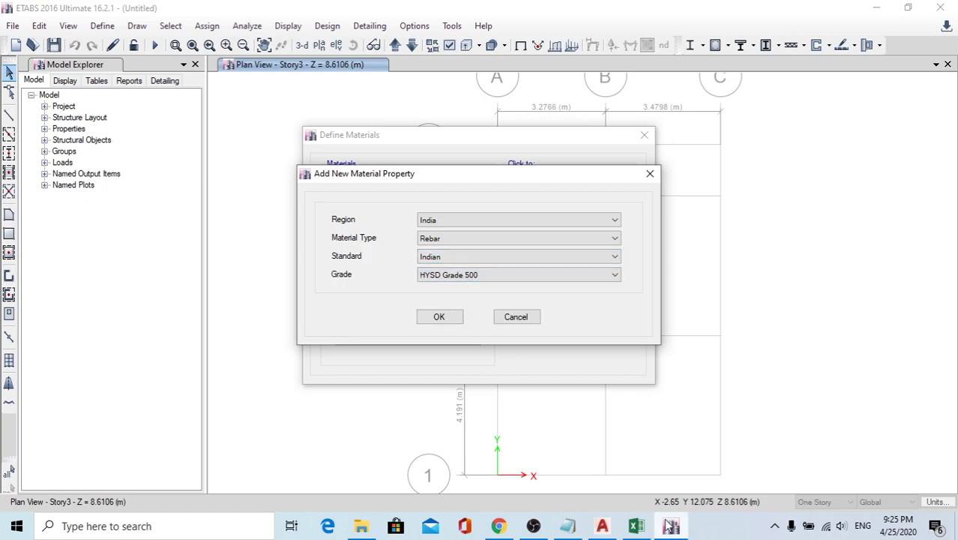
Step: Switch to Notepad, add the line "Rebar Grade Fe500" below the concrete grade note, and return to ETABS
{"action": "left_click", "coordinate": [567, 525]}
{"action": "left_click", "coordinate": [107, 157]}
{"action": "left_click", "coordinate": [262, 123]}
{"action": "key", "text": "Return"}
{"action": "type", "text": "Rebar Grade Fe500"}
{"action": "left_click", "coordinate": [876, 7]}
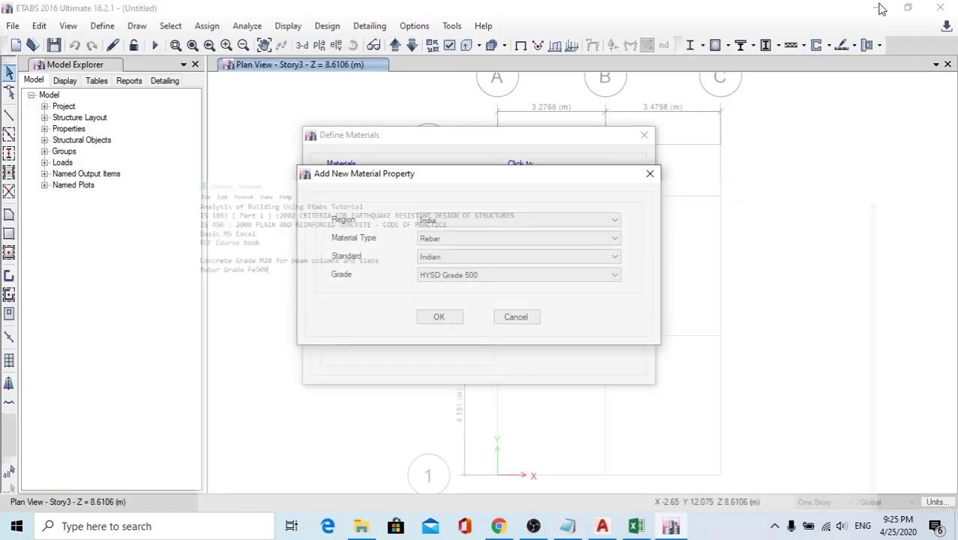
Step: Confirm HYSD Grade 500 as the rebar grade, accept the material's default properties, and accept the materials list
{"action": "left_click", "coordinate": [459, 278]}
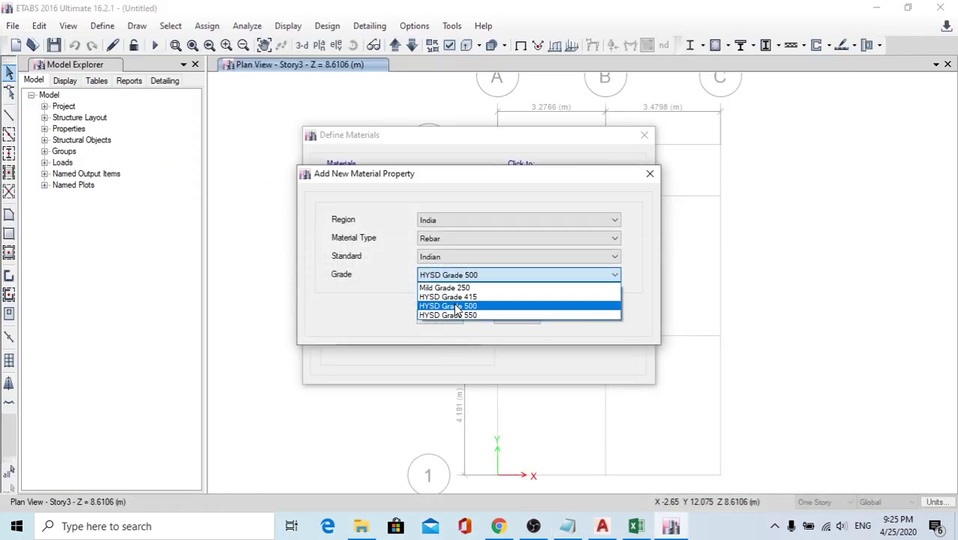
{"action": "left_click", "coordinate": [456, 309]}
{"action": "left_click", "coordinate": [442, 318]}
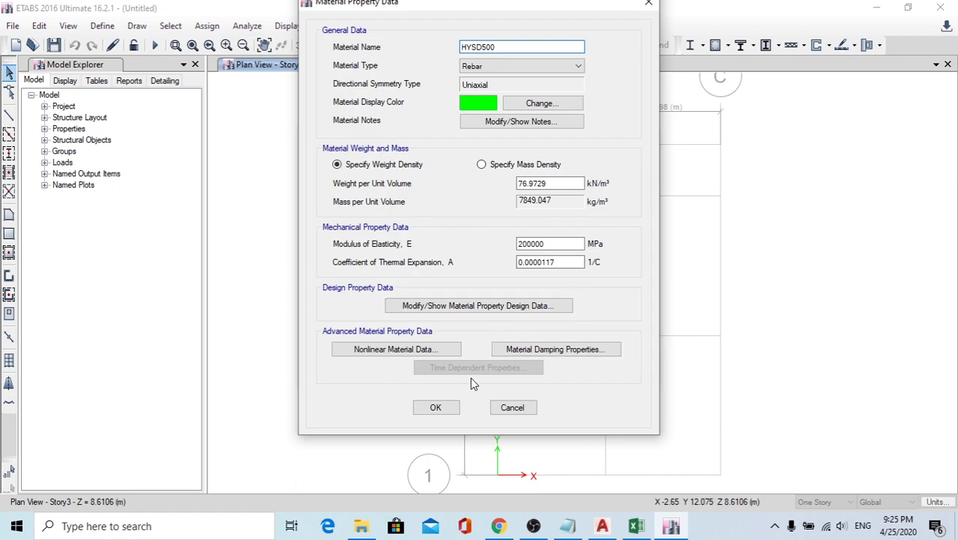
{"action": "left_click", "coordinate": [436, 407]}
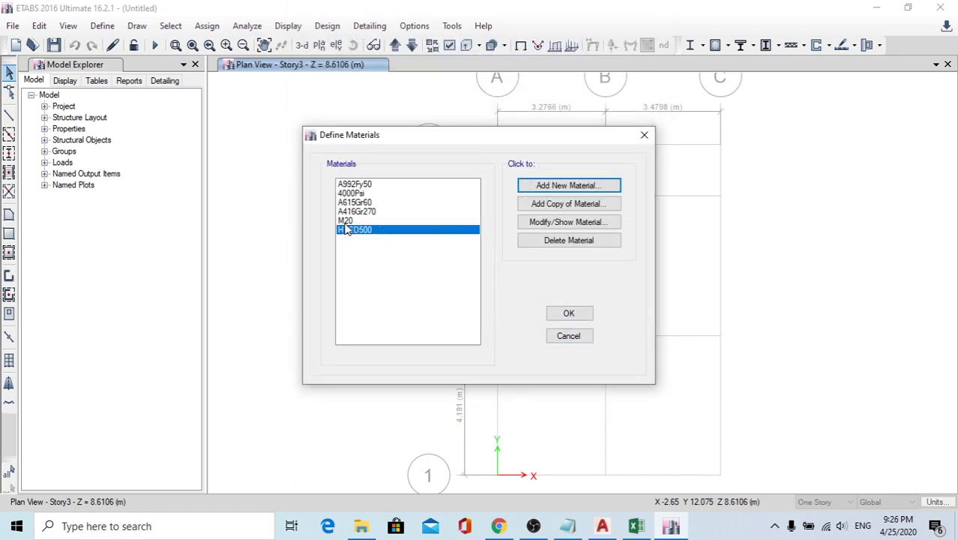
{"action": "left_click", "coordinate": [569, 314]}
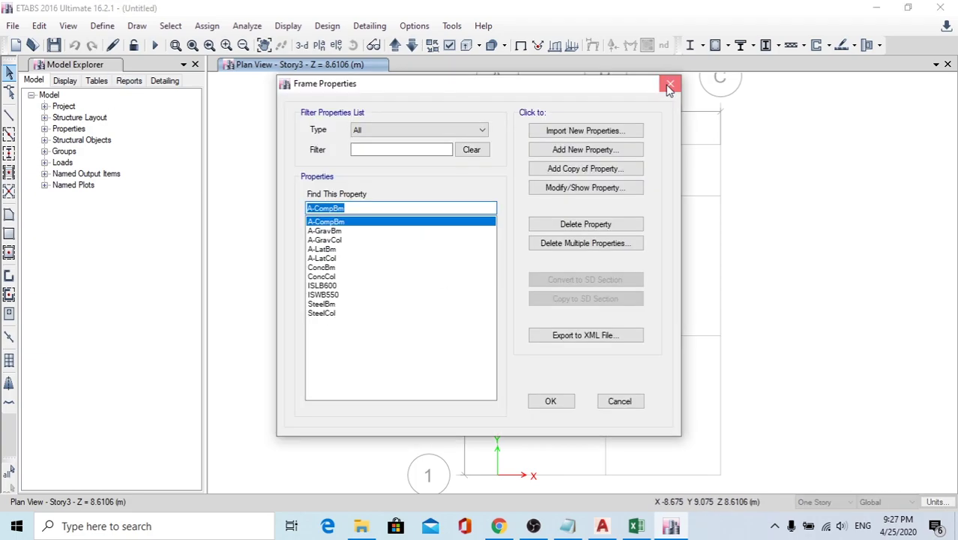
Step: Close the frame properties and reopen them from the section property definitions
{"action": "left_click", "coordinate": [670, 86]}
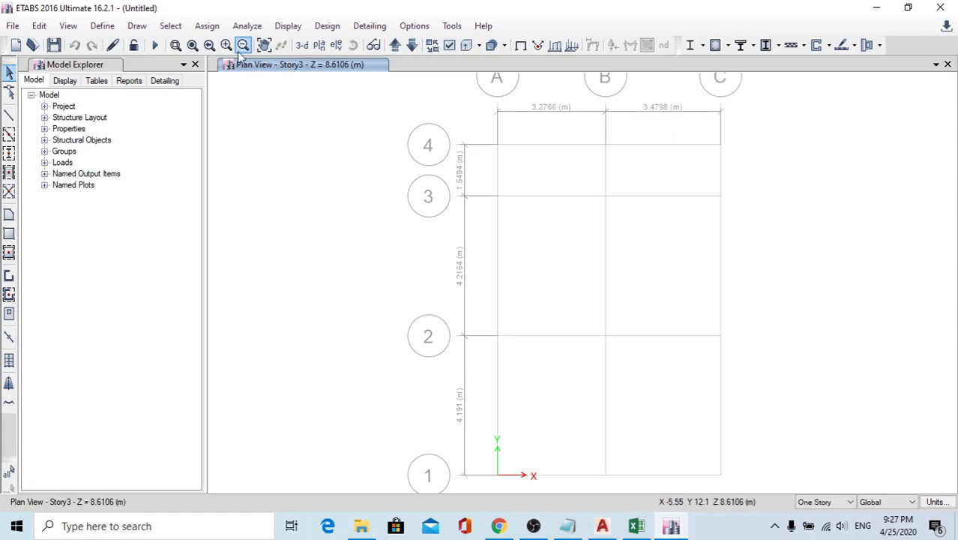
{"action": "left_click", "coordinate": [102, 26]}
{"action": "mouse_move", "coordinate": [134, 72]}
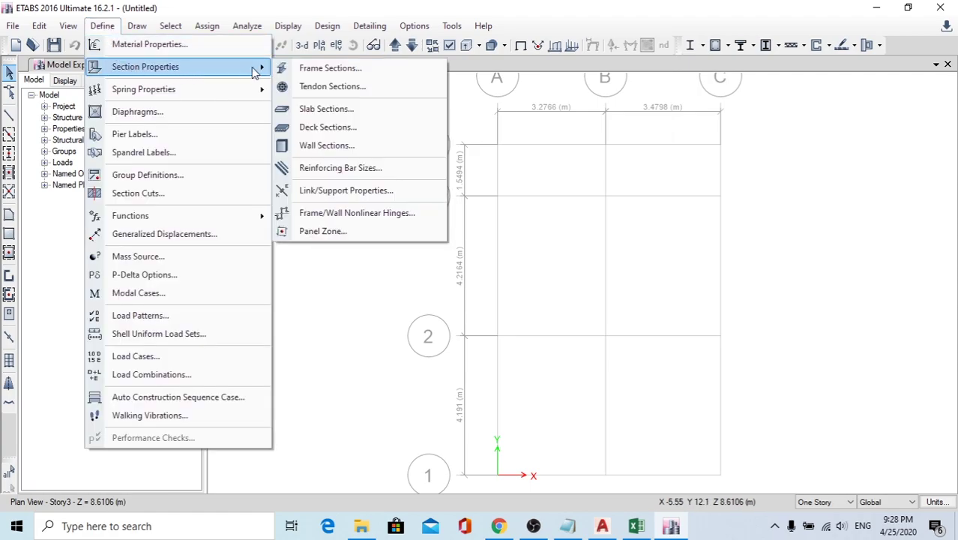
{"action": "left_click", "coordinate": [305, 69]}
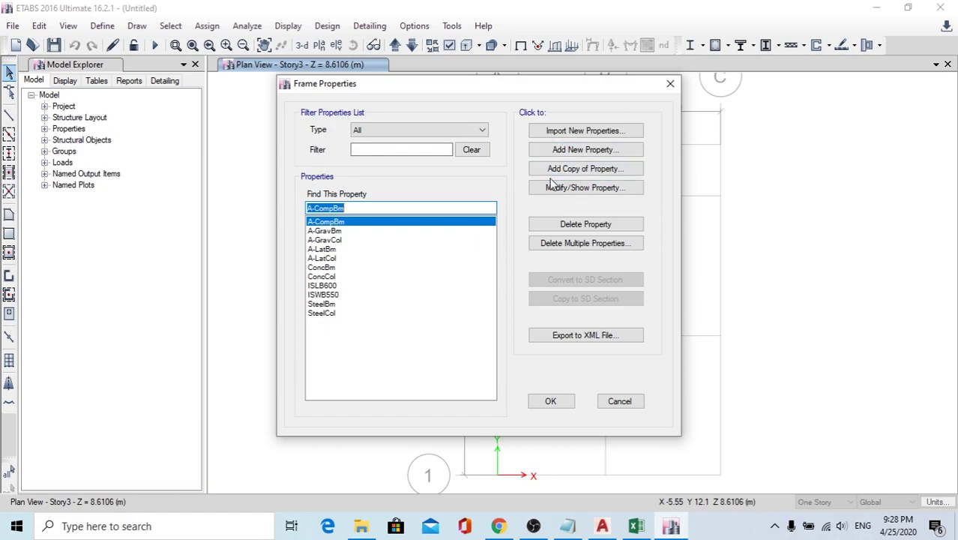
Step: Switch to Notepad, add the missing inch mark so the last column size reads 16"x16", and return to ETABS
{"action": "left_click", "coordinate": [574, 527]}
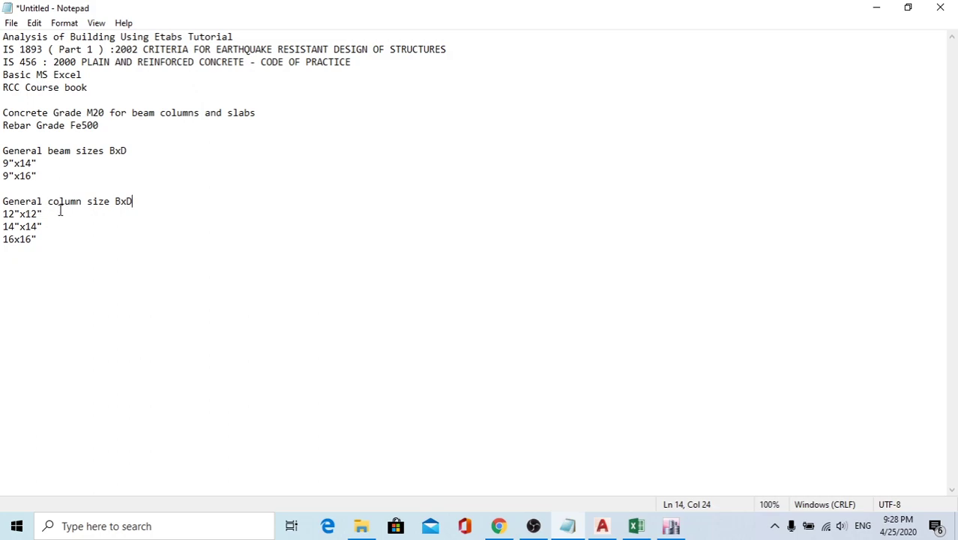
{"action": "left_click", "coordinate": [17, 238]}
{"action": "type", "text": "\""}
{"action": "left_click", "coordinate": [874, 7]}
Step: Add a rectangular concrete frame section named B_9x14 with M20 as its material
{"action": "left_click", "coordinate": [588, 153]}
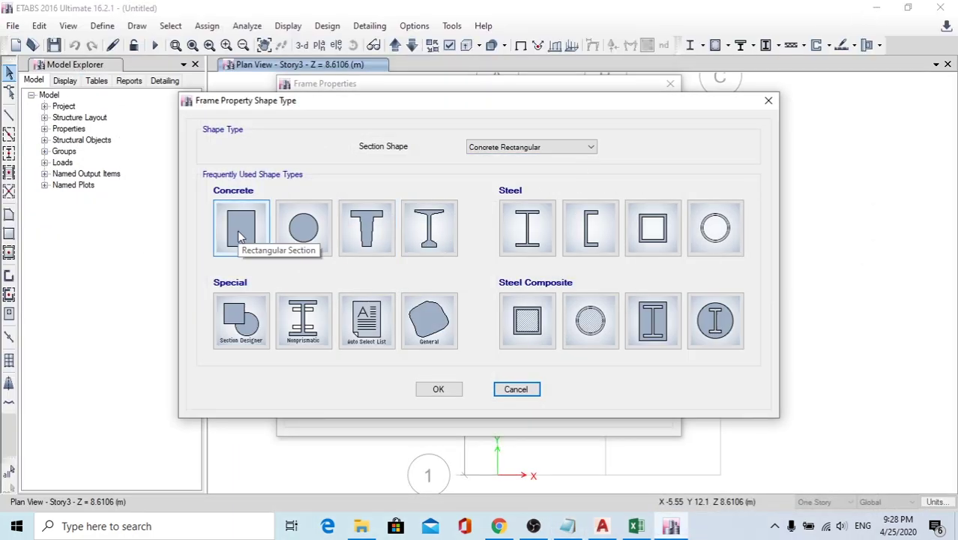
{"action": "left_click", "coordinate": [240, 236]}
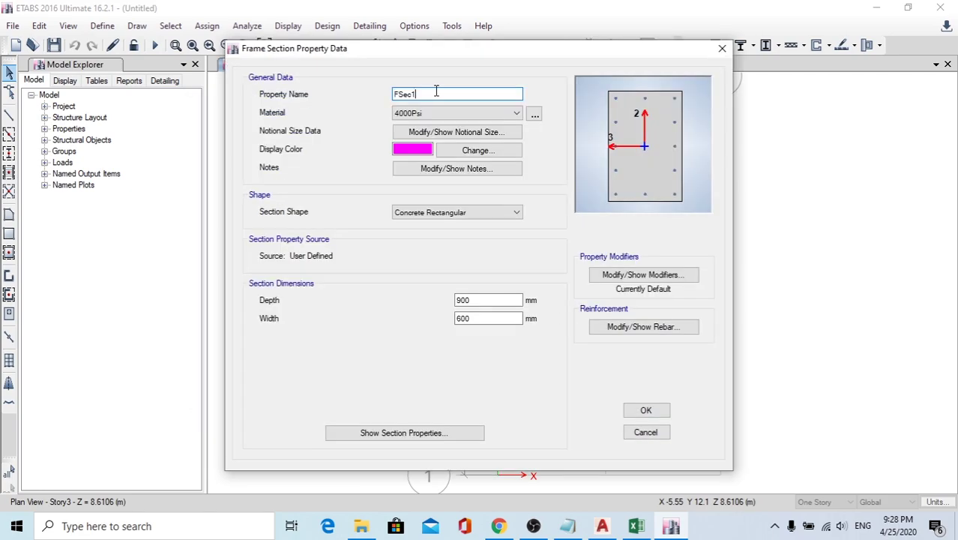
{"action": "double_click", "coordinate": [435, 91]}
{"action": "type", "text": "B_9x14"}
{"action": "left_click", "coordinate": [450, 113]}
{"action": "left_click", "coordinate": [437, 163]}
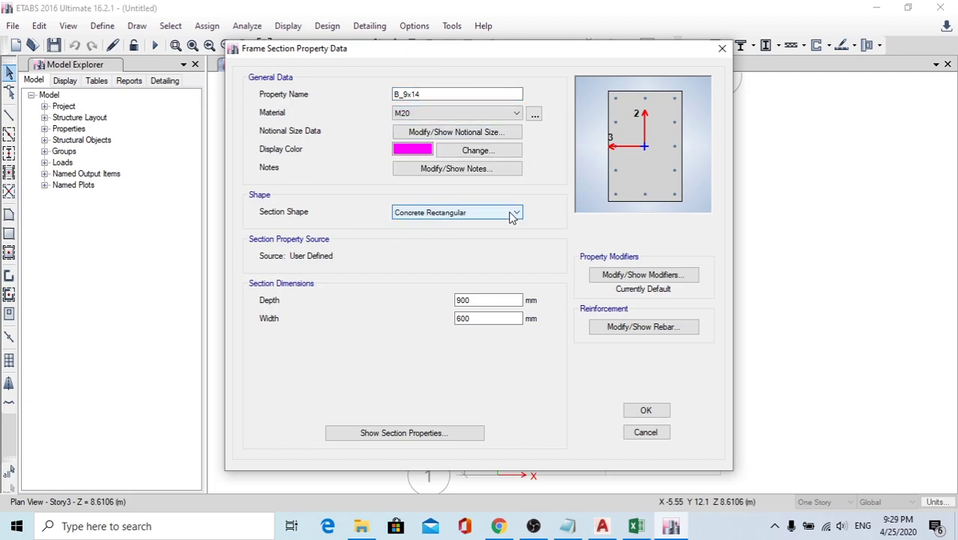
Step: Set the B_9x14 section's depth to 14" and its width to 9"
{"action": "left_click_drag", "start_coordinate": [483, 299], "coordinate": [377, 295]}
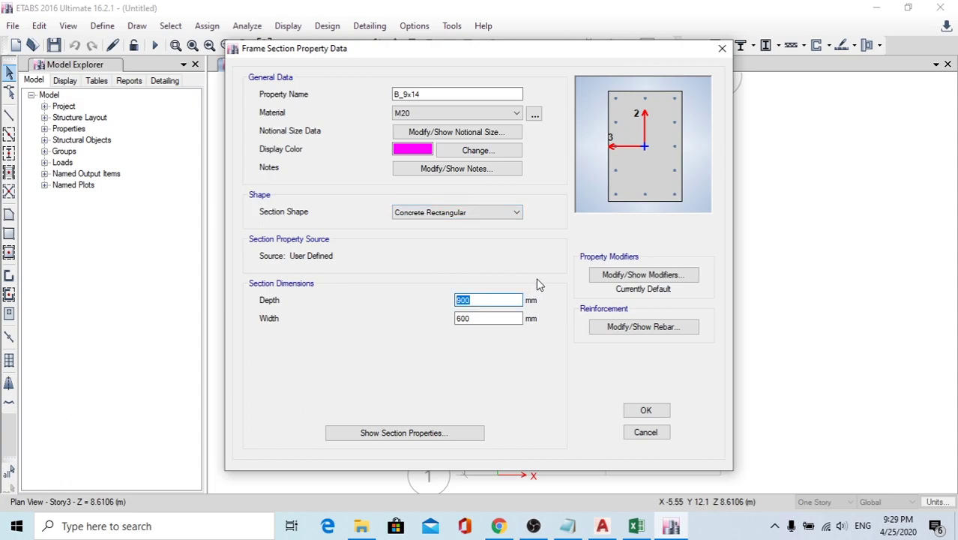
{"action": "type", "text": "14"}
{"action": "key", "text": "Return"}
{"action": "key", "text": "Tab"}
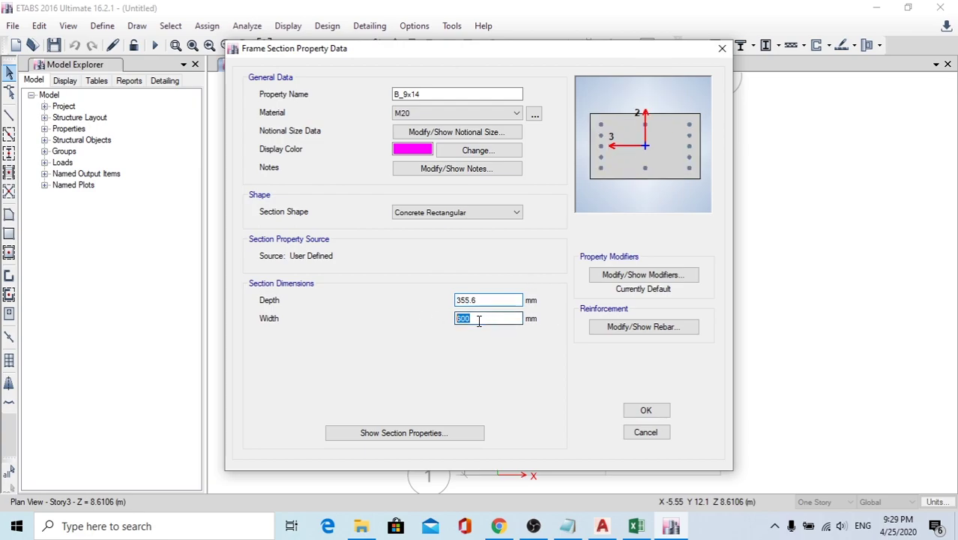
{"action": "type", "text": "9"}
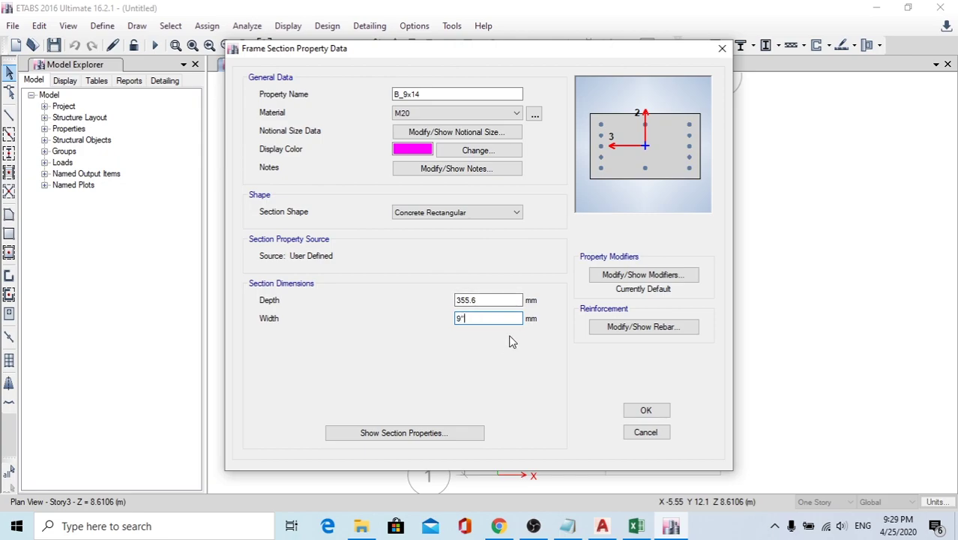
{"action": "key", "text": "Tab"}
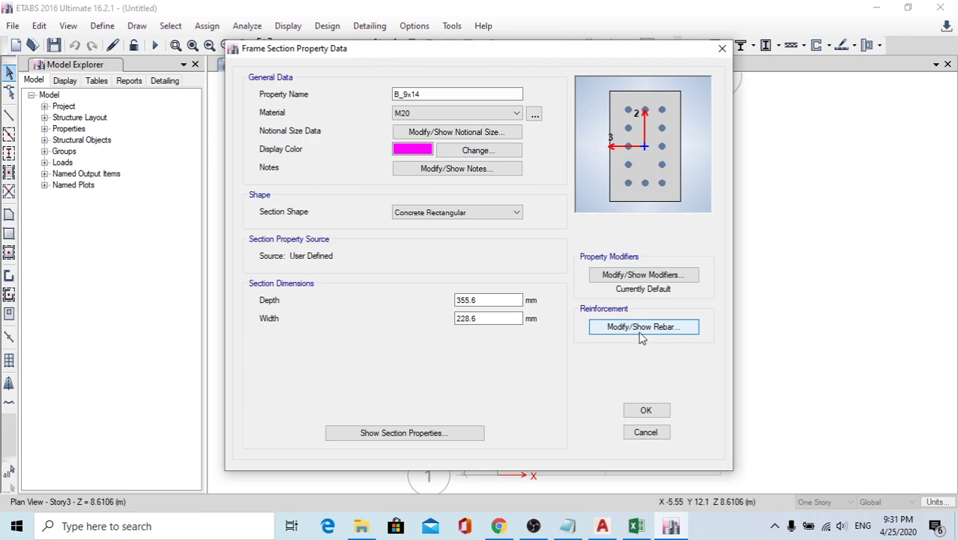
Step: Set the B_9x14 section's reinforcement to M3 Design Only (Beam) with HYSD500 for both longitudinal and confinement bars
{"action": "left_click", "coordinate": [643, 327]}
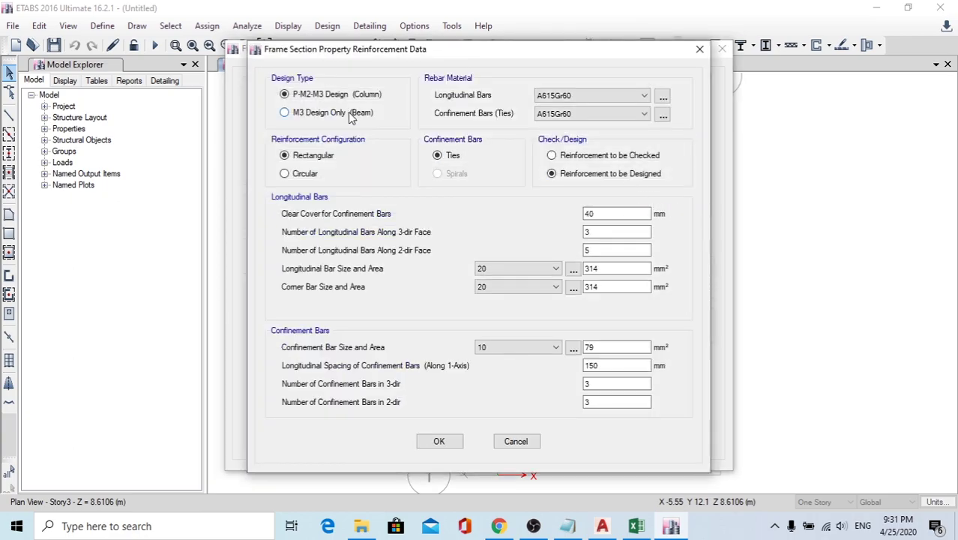
{"action": "left_click", "coordinate": [285, 113]}
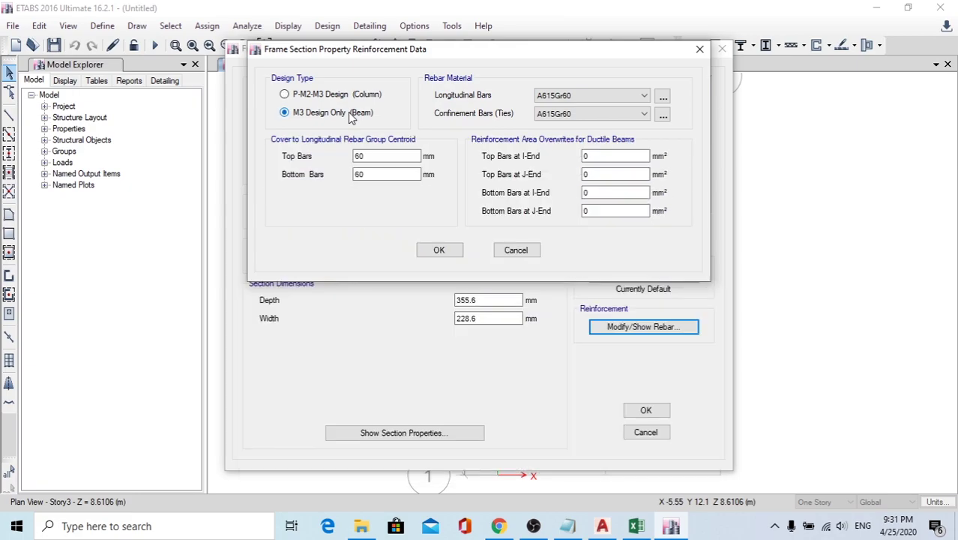
{"action": "left_click", "coordinate": [593, 95]}
{"action": "left_click", "coordinate": [584, 120]}
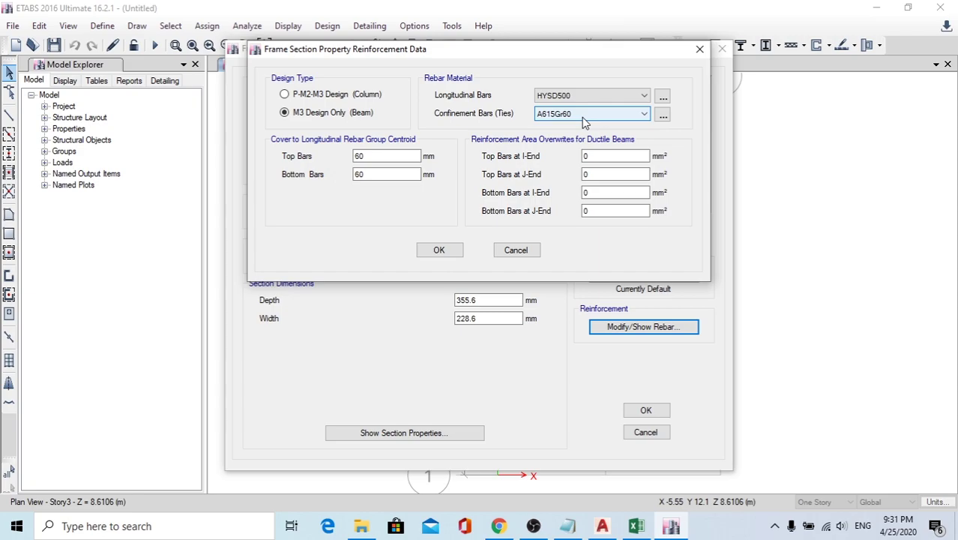
{"action": "left_click", "coordinate": [584, 114]}
{"action": "left_click", "coordinate": [567, 133]}
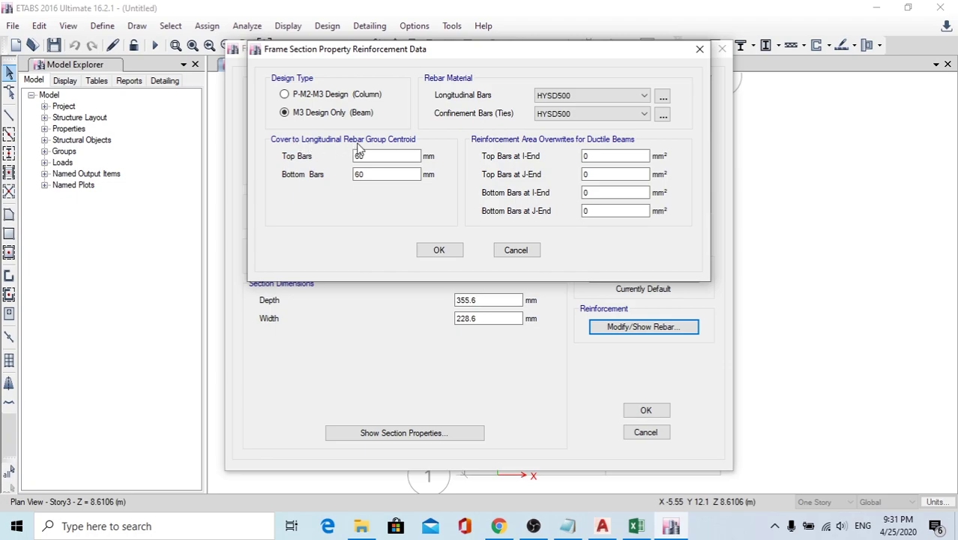
Step: Set the beam's top and bottom cover to the longitudinal rebar group centroid to 35 mm
{"action": "double_click", "coordinate": [381, 156]}
{"action": "type", "text": "35"}
{"action": "key", "text": "Tab"}
{"action": "type", "text": "35"}
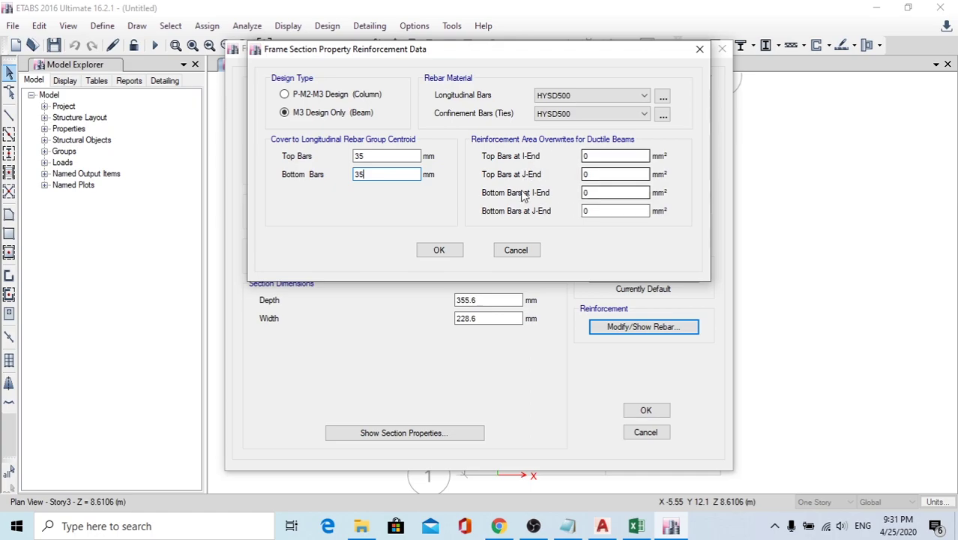
{"action": "left_click", "coordinate": [453, 253]}
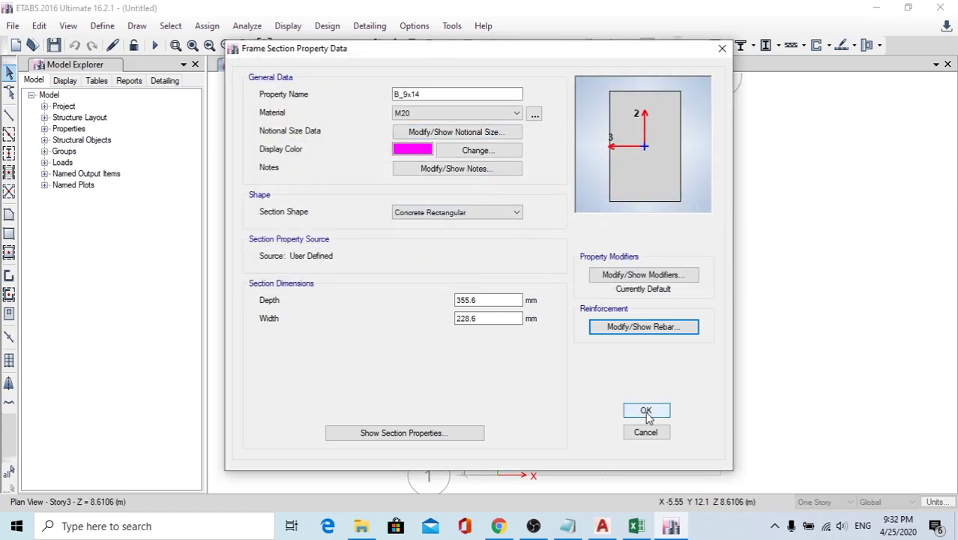
Step: Check the B_9x14 section's computed properties and stiffness modifiers, and save the section
{"action": "left_click", "coordinate": [404, 435]}
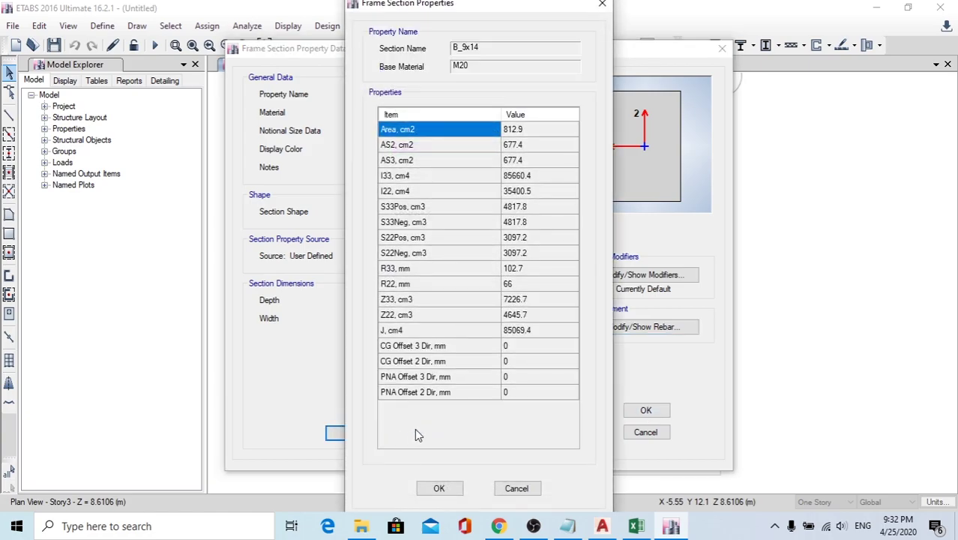
{"action": "left_click", "coordinate": [440, 488]}
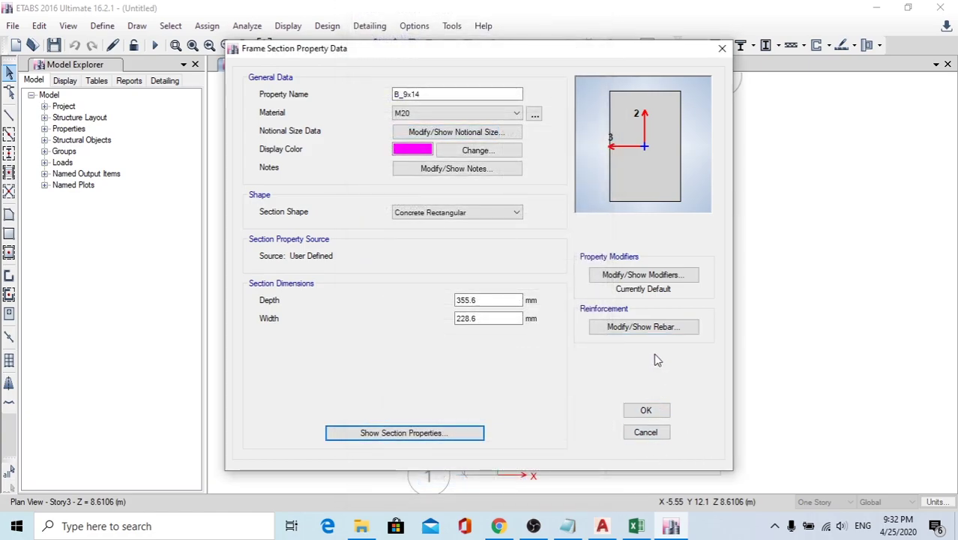
{"action": "left_click", "coordinate": [655, 276]}
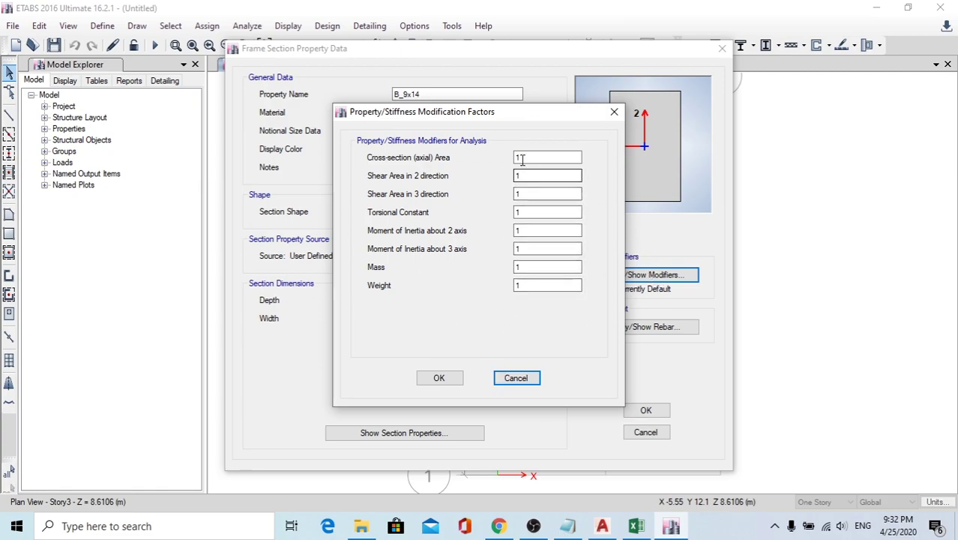
{"action": "left_click", "coordinate": [442, 381]}
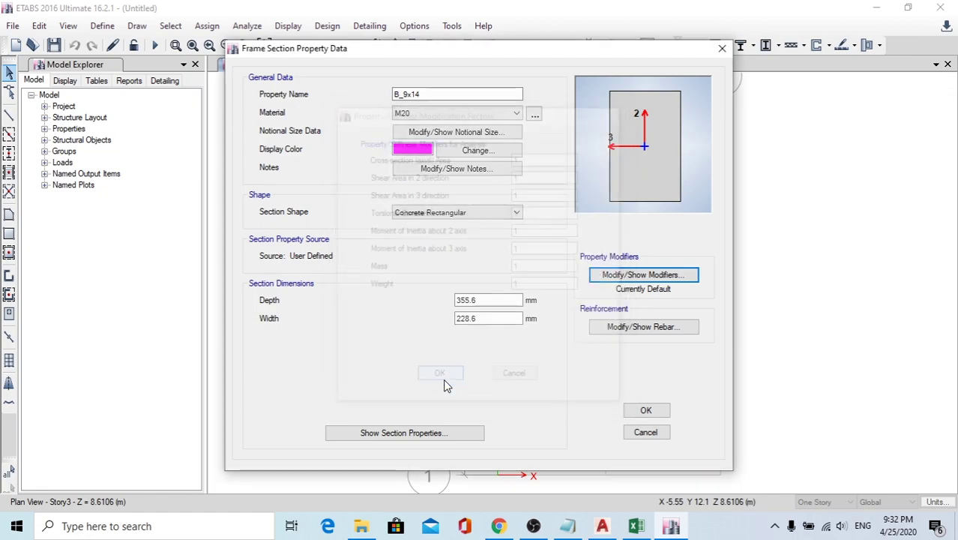
{"action": "left_click", "coordinate": [629, 410]}
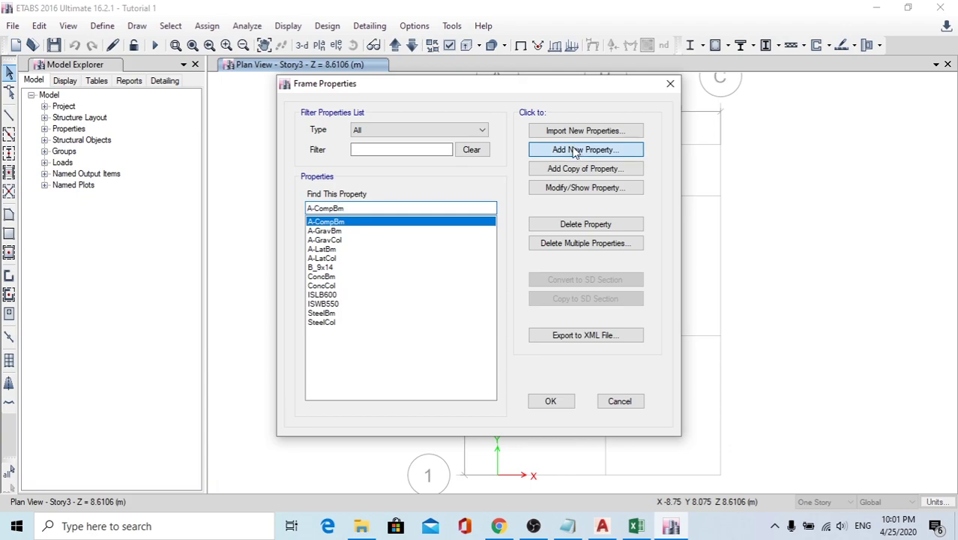
Step: Add a rectangular concrete frame section for the column and begin its name with "C_12x12("
{"action": "left_click", "coordinate": [574, 150]}
{"action": "left_click", "coordinate": [238, 224]}
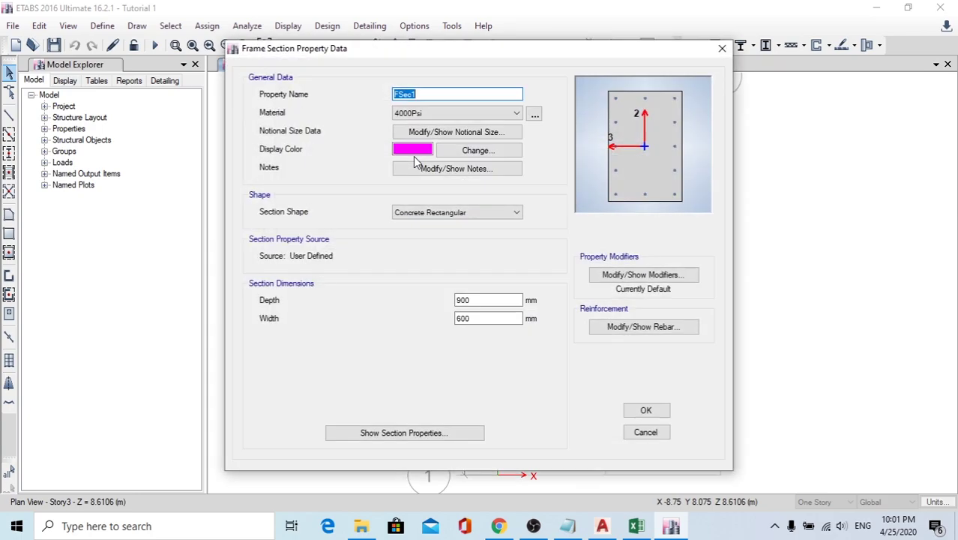
{"action": "type", "text": "C_12x12("}
Step: Switch to AutoCAD and draw a horizontal centre line across the column cross-section between its side midpoints
{"action": "left_click", "coordinate": [602, 526]}
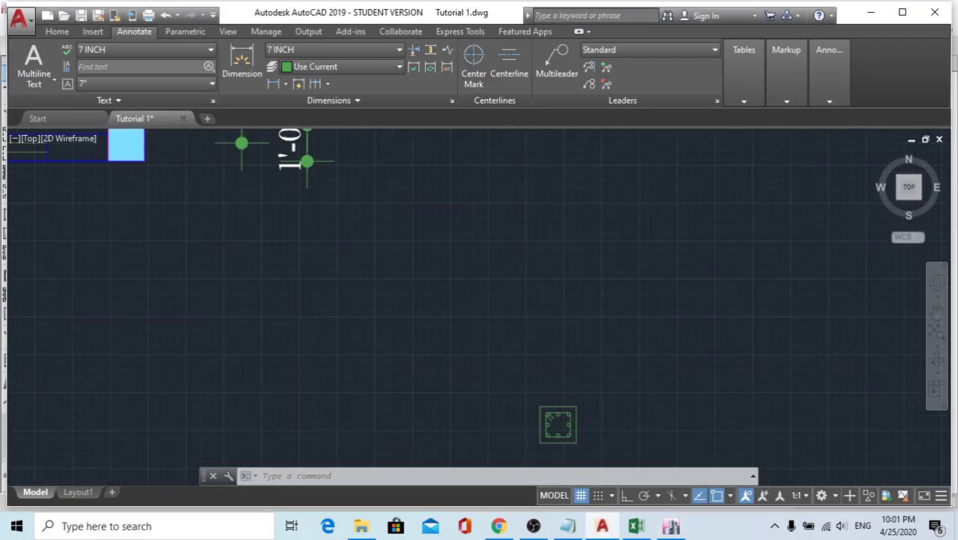
{"action": "scroll", "coordinate": [453, 305], "scroll_direction": "down", "scroll_amount": 5}
{"action": "key", "text": "Escape"}
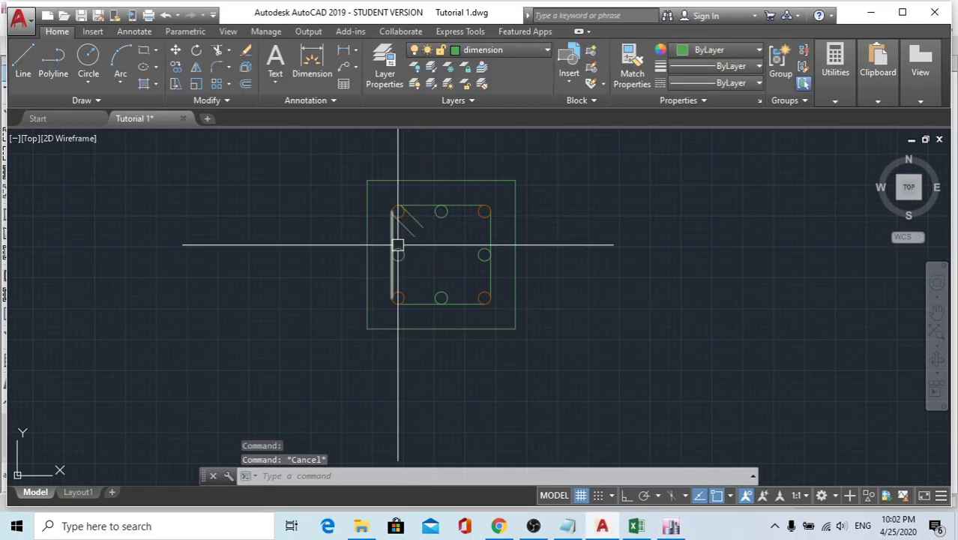
{"action": "scroll", "coordinate": [487, 248], "scroll_direction": "up", "scroll_amount": 2}
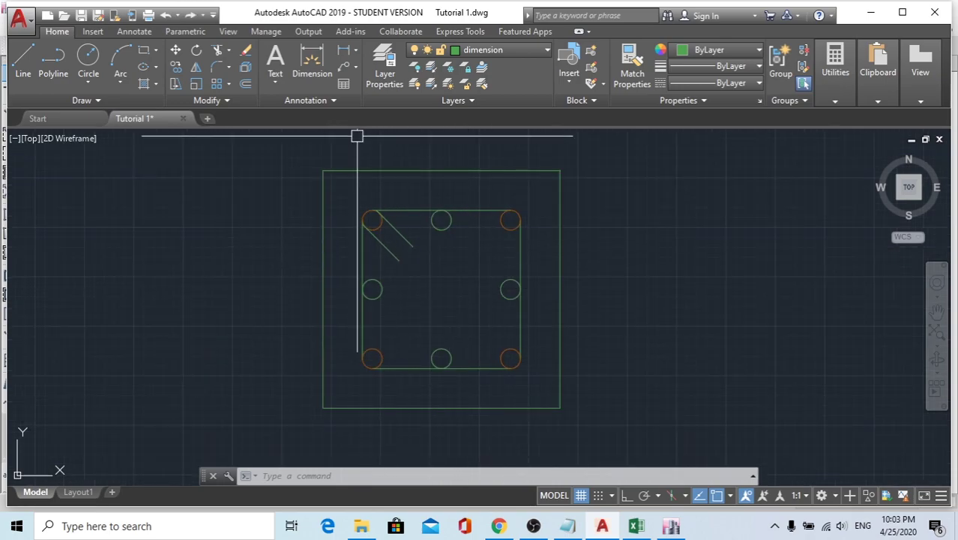
{"action": "double_click", "coordinate": [285, 305]}
{"action": "key", "text": "Escape"}
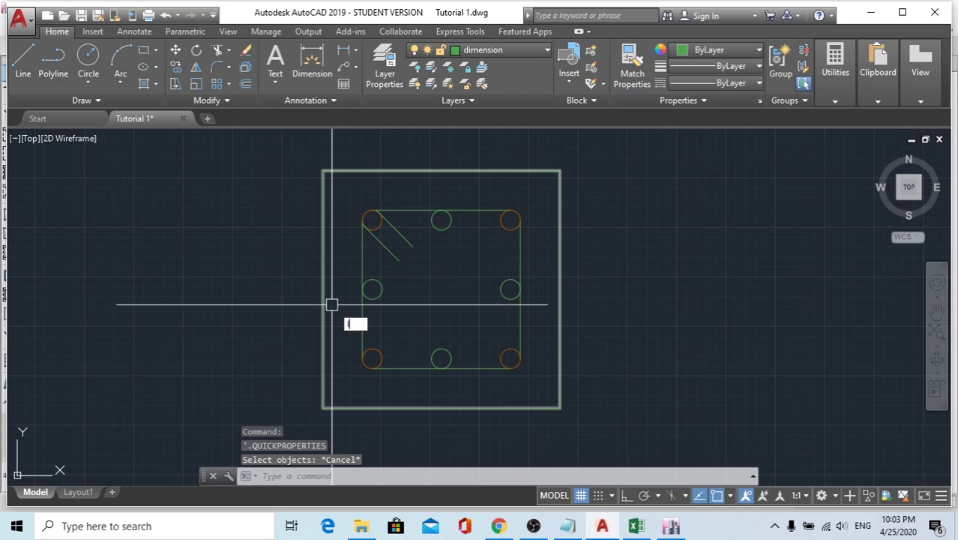
{"action": "type", "text": "l"}
{"action": "key", "text": "Return"}
{"action": "left_click", "coordinate": [322, 289]}
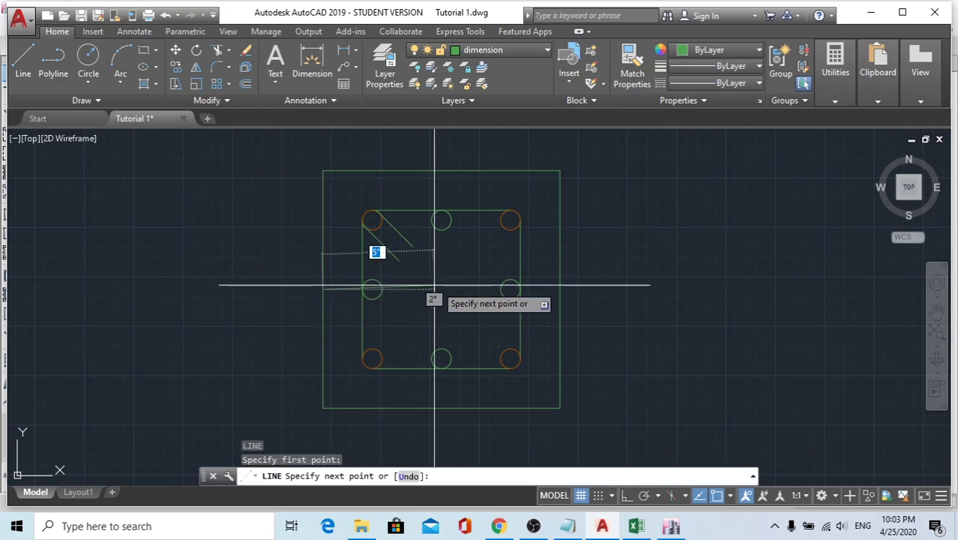
{"action": "left_click", "coordinate": [559, 289]}
{"action": "key", "text": "Return"}
Step: Draw a vertical centre line through the column cross-section from its top edge midpoint to its bottom edge midpoint
{"action": "key", "text": "Return"}
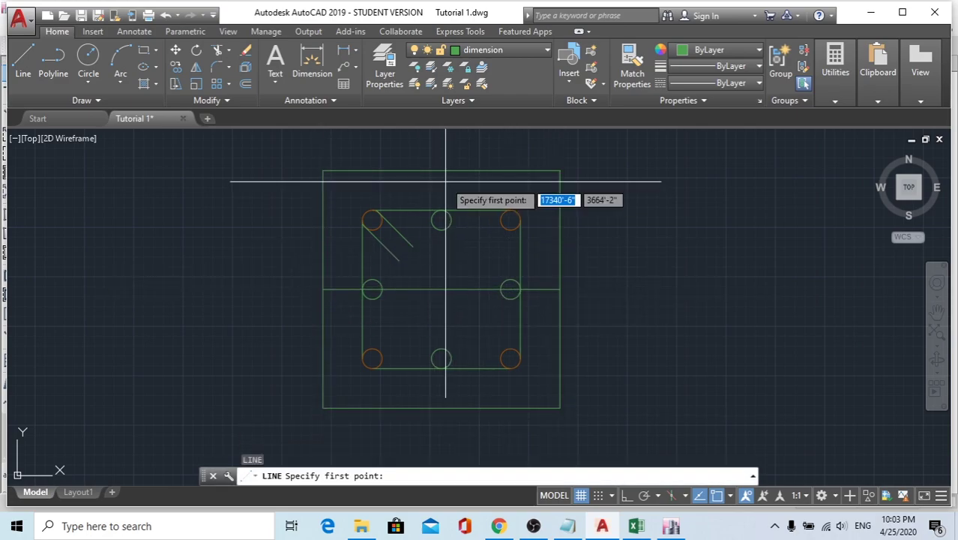
{"action": "left_click", "coordinate": [441, 171]}
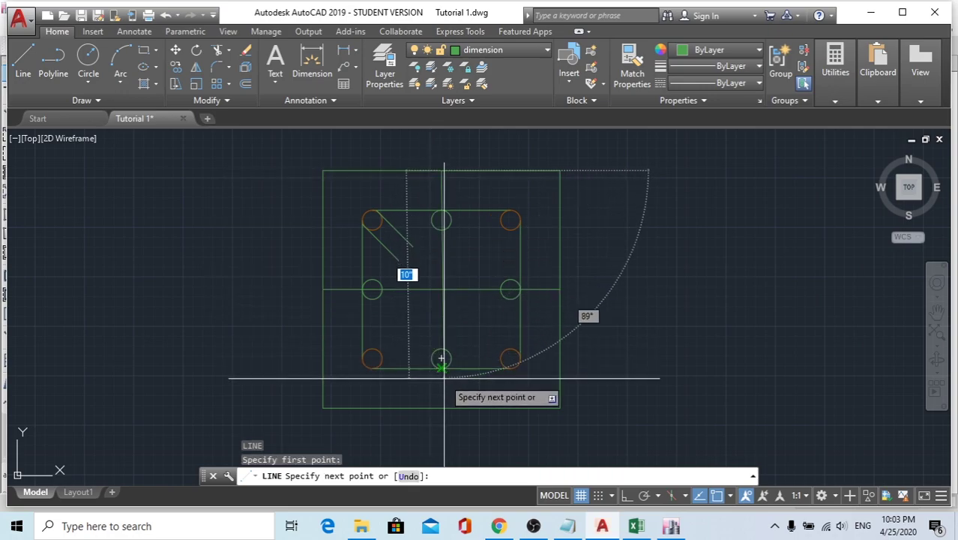
{"action": "left_click", "coordinate": [441, 408]}
{"action": "key", "text": "Escape"}
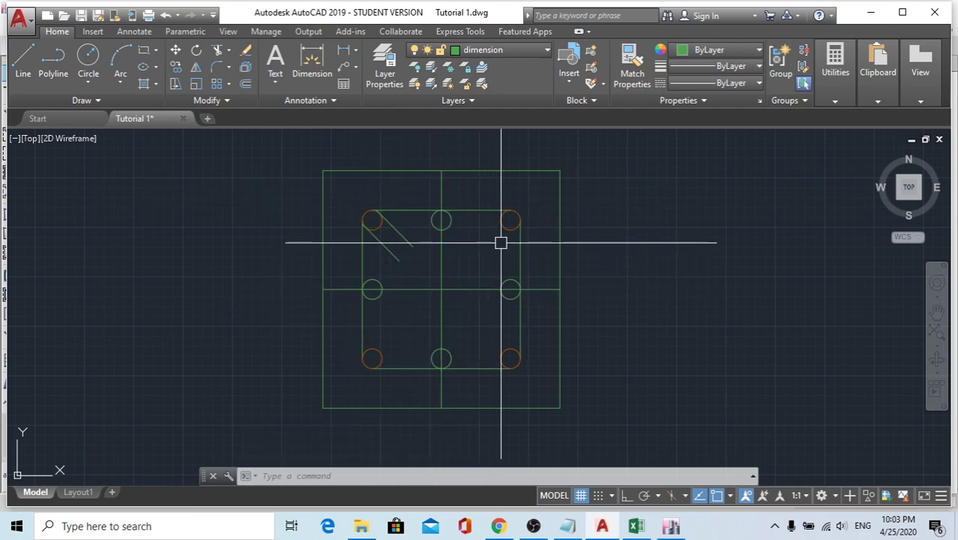
Step: Return to ETABS, complete the section name as C_12x12(4-12+4-12), and set its material to M20
{"action": "left_click", "coordinate": [671, 526]}
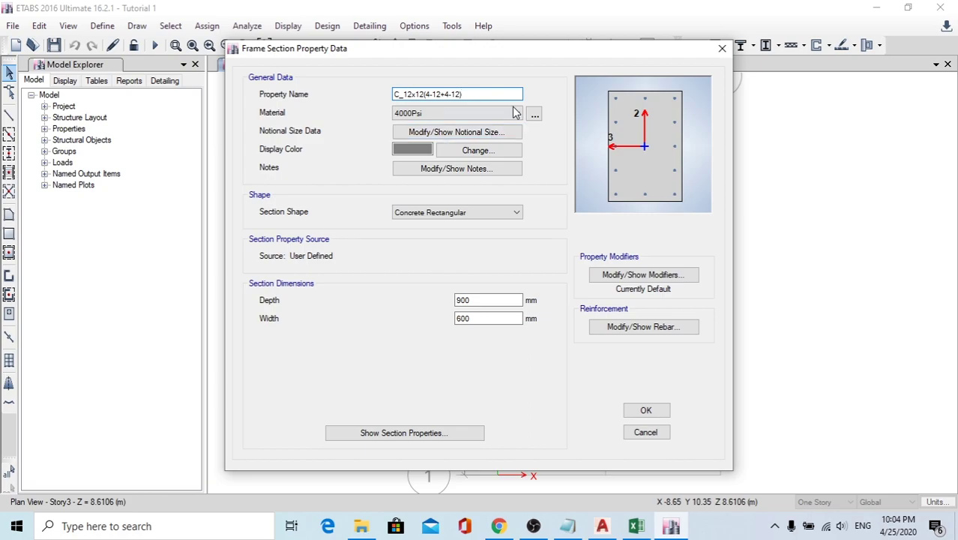
{"action": "left_click", "coordinate": [475, 114]}
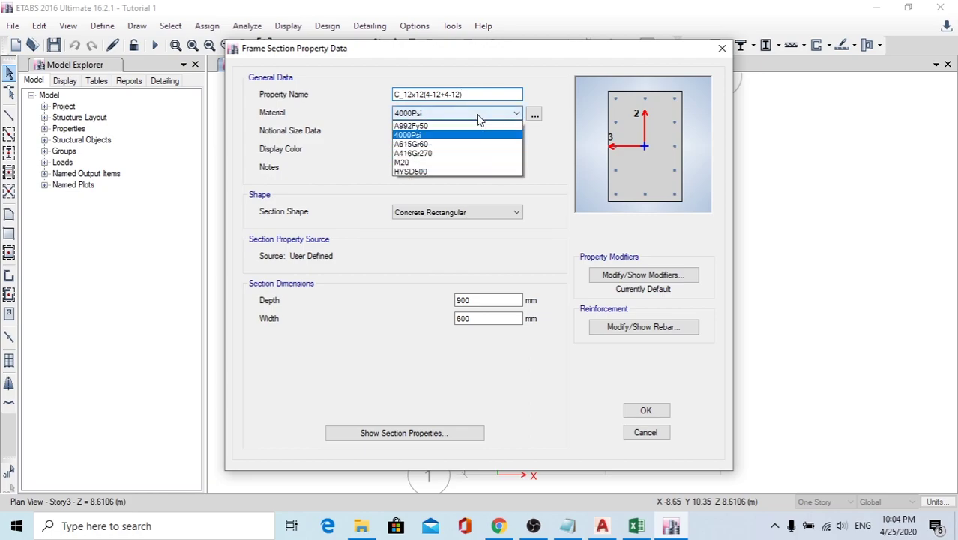
{"action": "left_click", "coordinate": [449, 163]}
Step: Set the column section's depth and width to 304.8 mm each
{"action": "left_click_drag", "start_coordinate": [484, 301], "coordinate": [418, 297]}
{"action": "key", "text": "BackSpace"}
{"action": "key", "text": "ctrl+z"}
{"action": "type", "text": "1"}
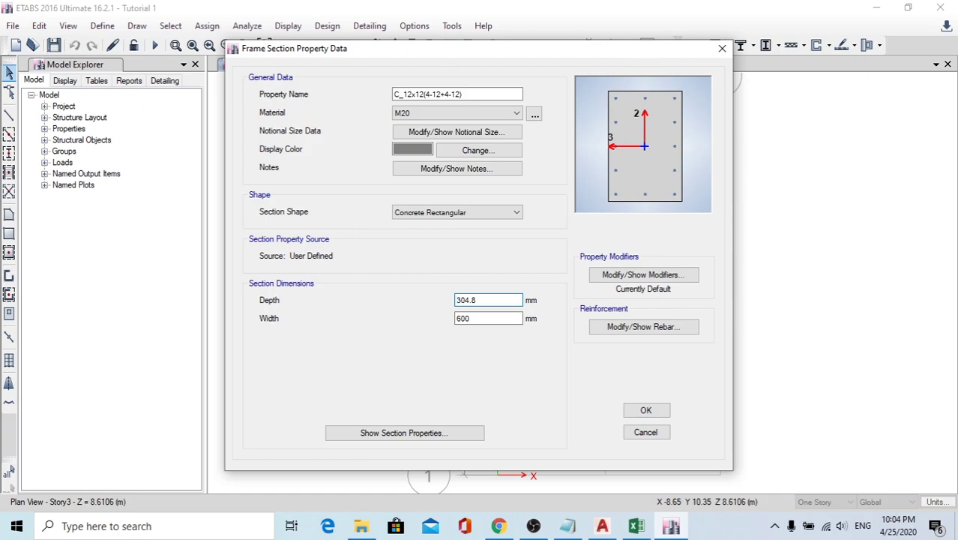
{"action": "key", "text": "Tab"}
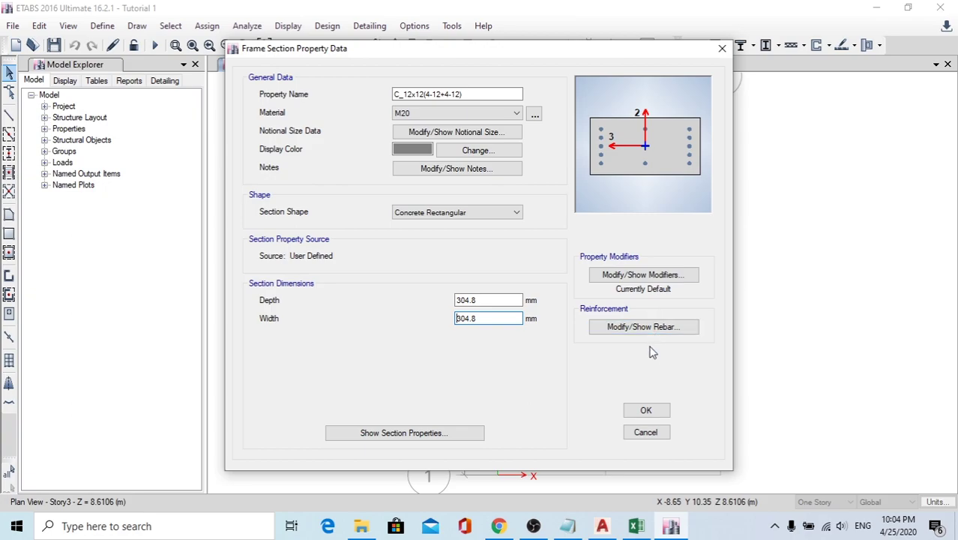
Step: Check the column's stiffness modifiers, and assign HYSD500 to its longitudinal and confinement bars
{"action": "left_click", "coordinate": [641, 276]}
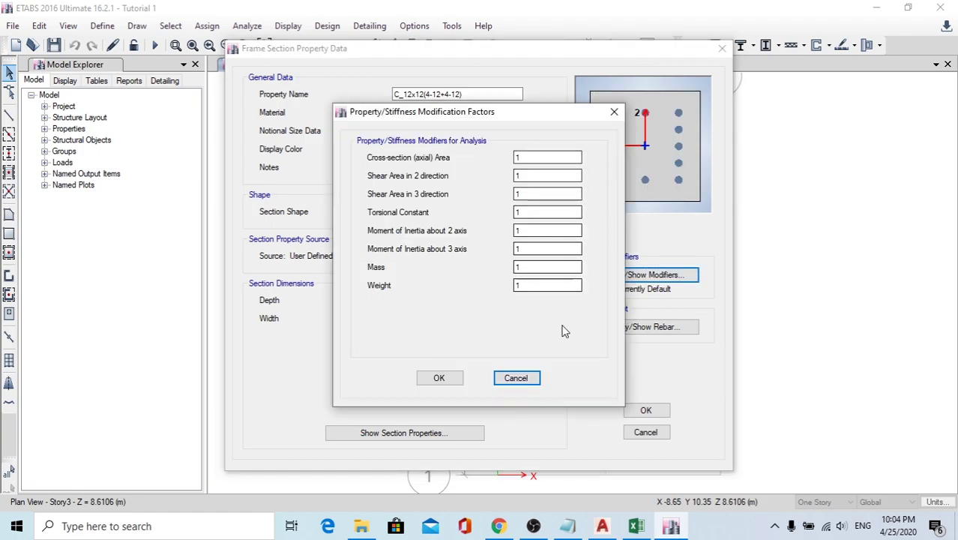
{"action": "left_click", "coordinate": [439, 371]}
{"action": "left_click", "coordinate": [644, 326]}
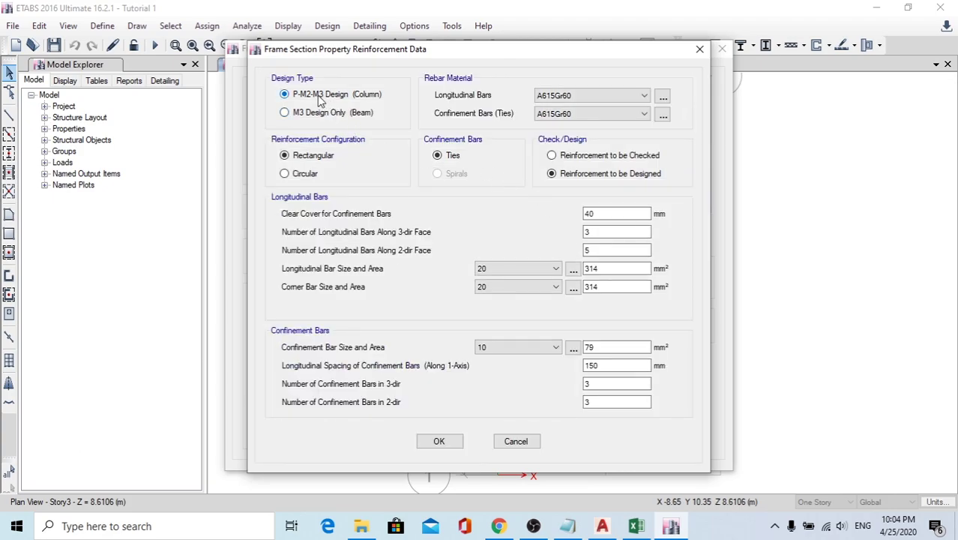
{"action": "left_click", "coordinate": [546, 95]}
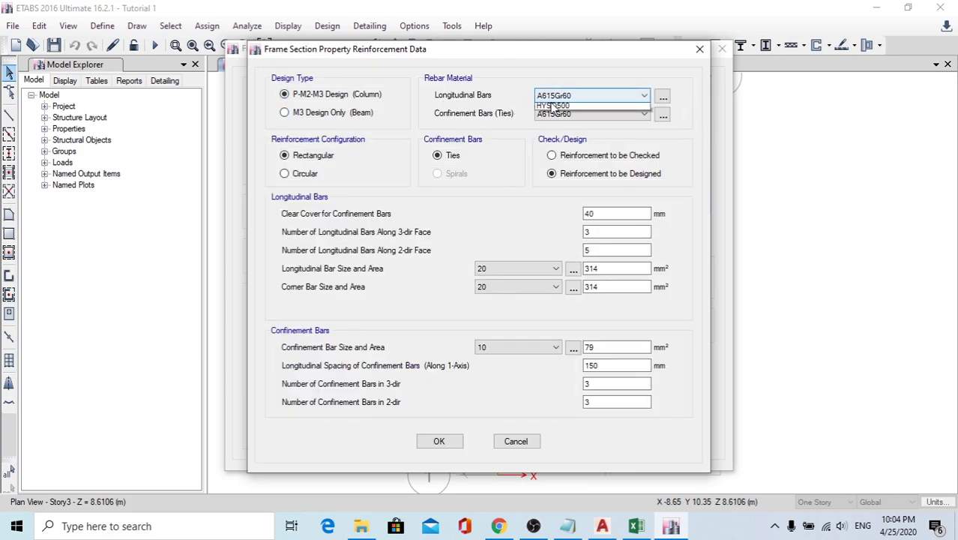
{"action": "left_click", "coordinate": [556, 118]}
{"action": "left_click", "coordinate": [570, 114]}
{"action": "left_click", "coordinate": [559, 136]}
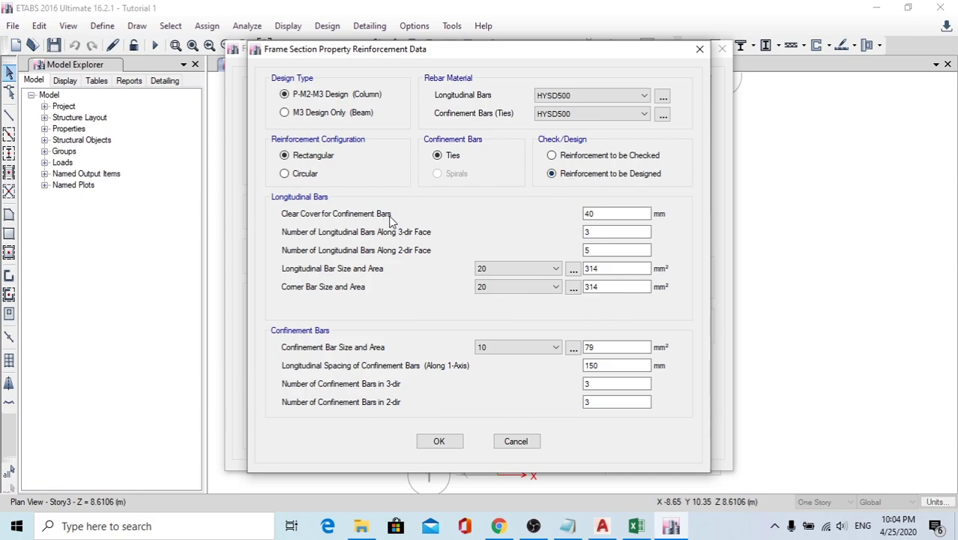
Step: Review the column's clear cover and its longitudinal bar counts along the 3-dir and 2-dir faces beside the section preview
{"action": "left_click_drag", "start_coordinate": [605, 213], "coordinate": [578, 213]}
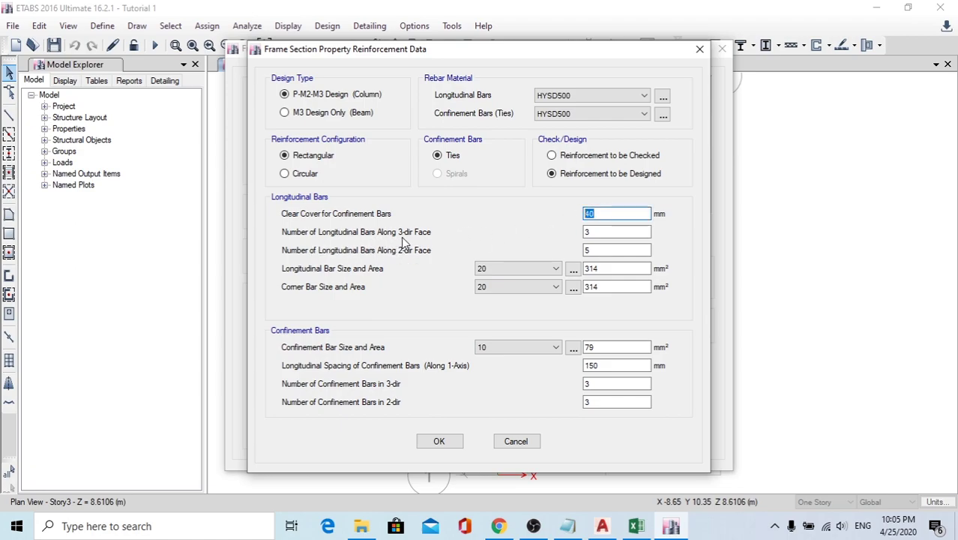
{"action": "left_click", "coordinate": [599, 232]}
{"action": "left_click_drag", "start_coordinate": [589, 49], "coordinate": [417, 33]}
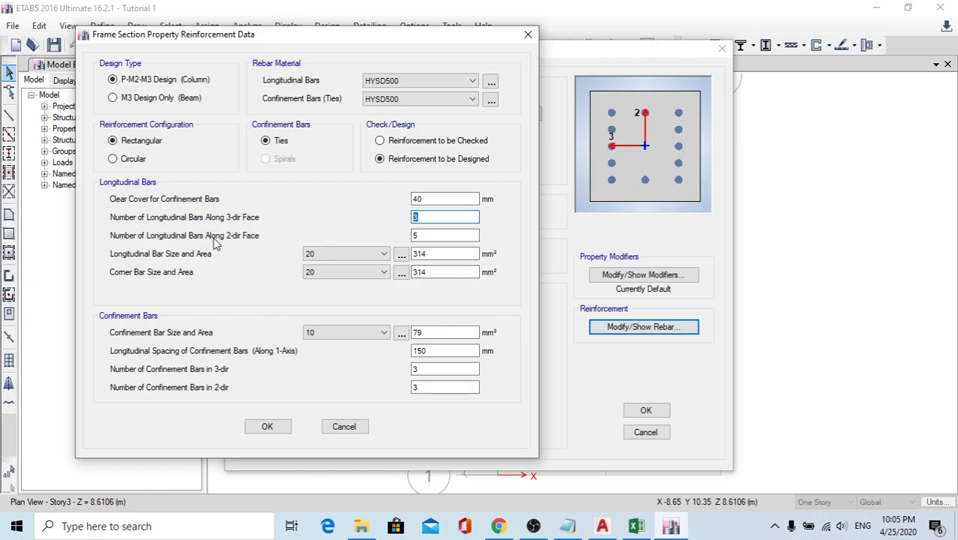
{"action": "double_click", "coordinate": [414, 235]}
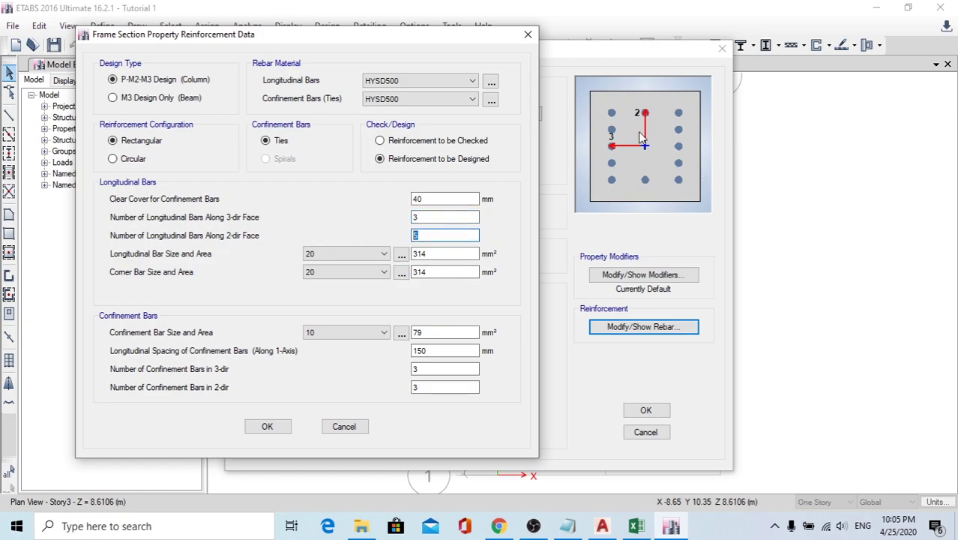
Step: Check the number of bars along one side of the column cross-section in AutoCAD, and return to ETABS
{"action": "left_click", "coordinate": [604, 524]}
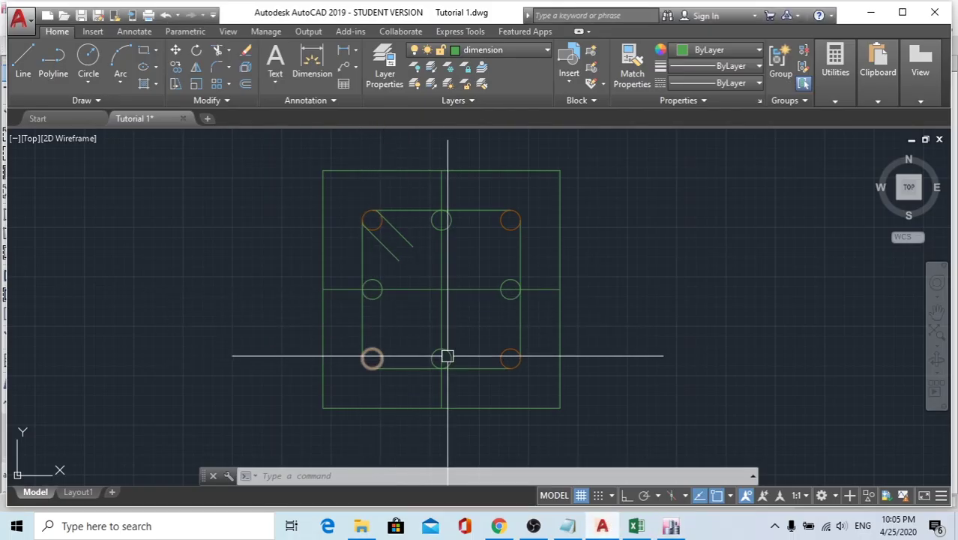
{"action": "left_click", "coordinate": [373, 368]}
{"action": "left_click", "coordinate": [371, 280]}
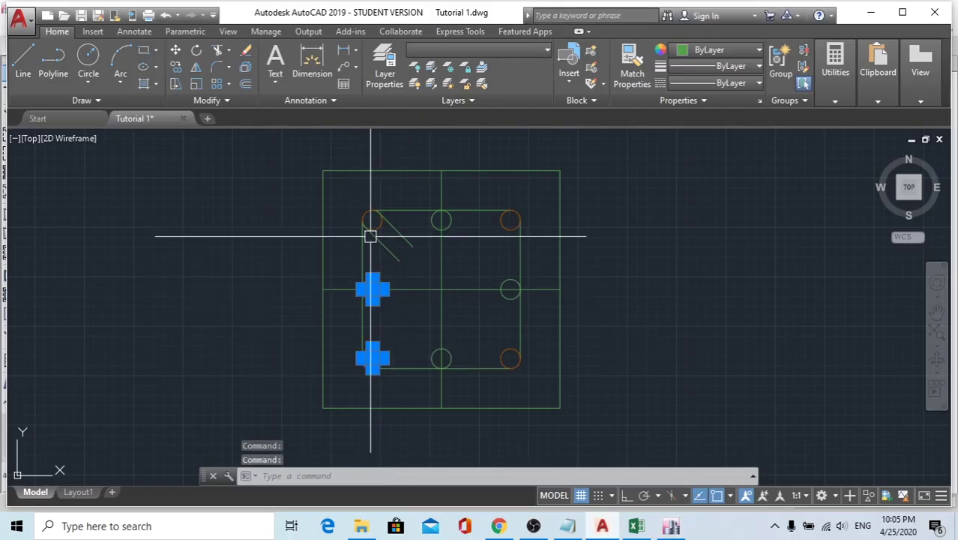
{"action": "left_click", "coordinate": [374, 217]}
{"action": "key", "text": "Escape"}
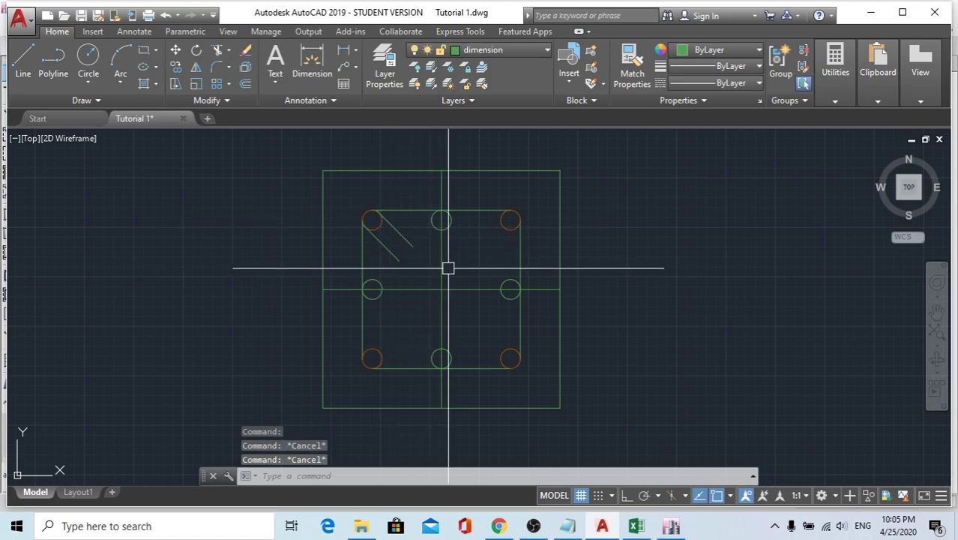
{"action": "left_click", "coordinate": [671, 525]}
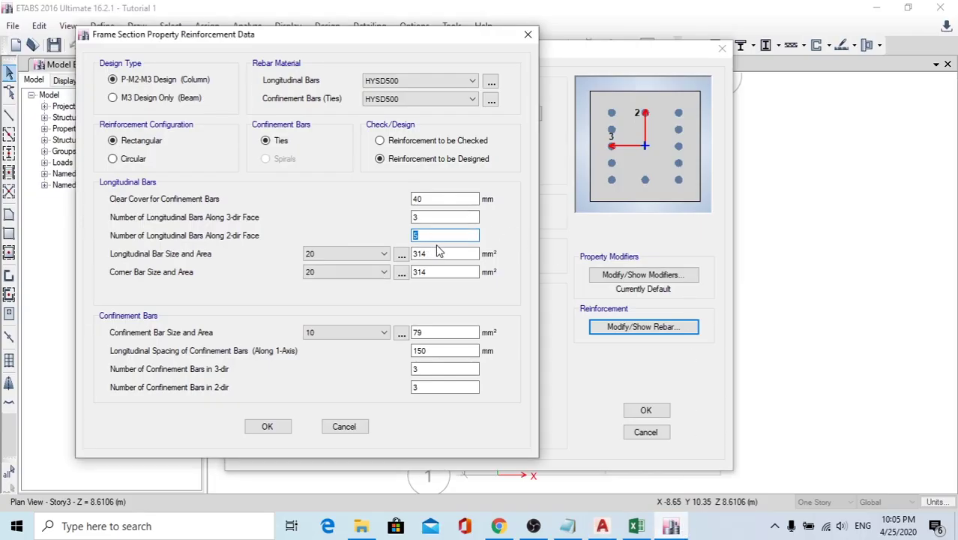
Step: Set 3 longitudinal bars along the column's 2-dir face, with size 12 for both the longitudinal and corner bars
{"action": "left_click", "coordinate": [357, 253]}
{"action": "left_click", "coordinate": [349, 303]}
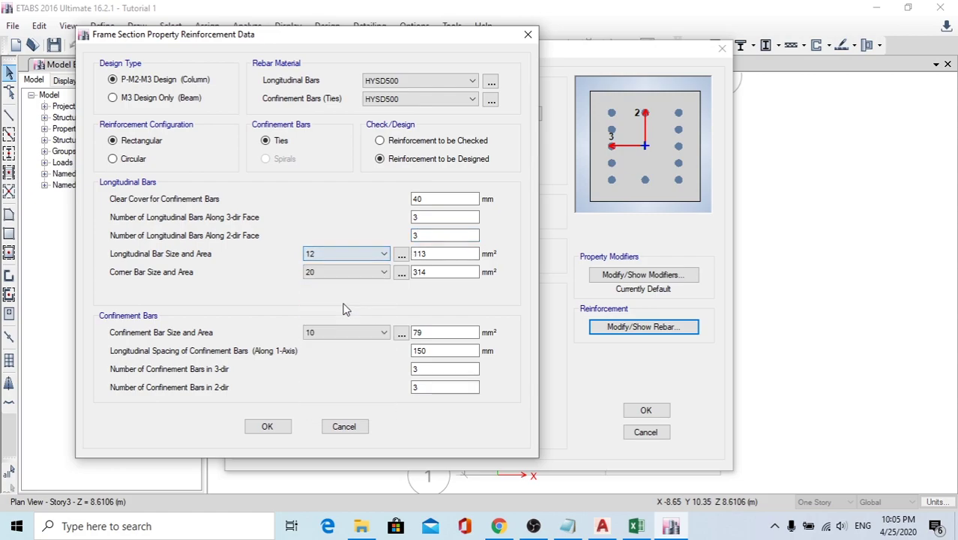
{"action": "left_click", "coordinate": [359, 274]}
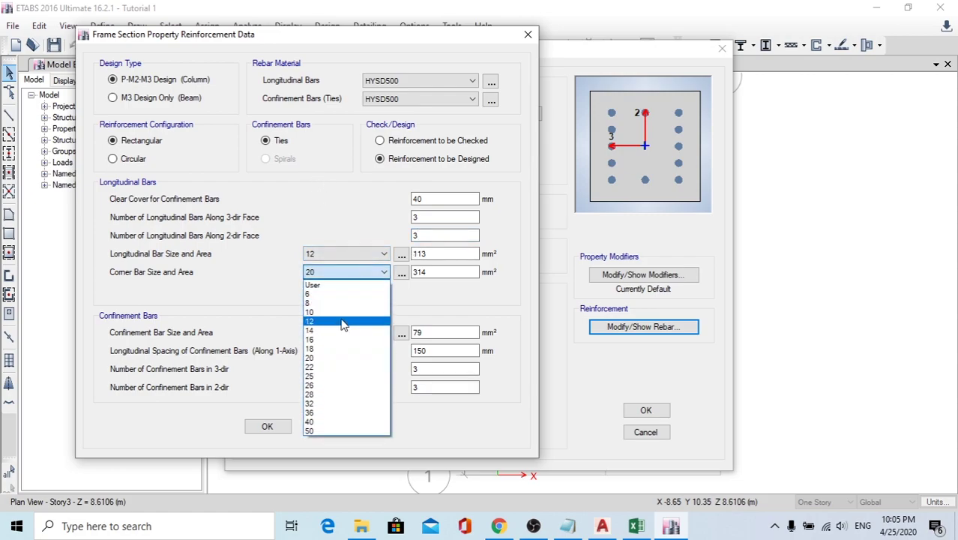
{"action": "left_click", "coordinate": [340, 322]}
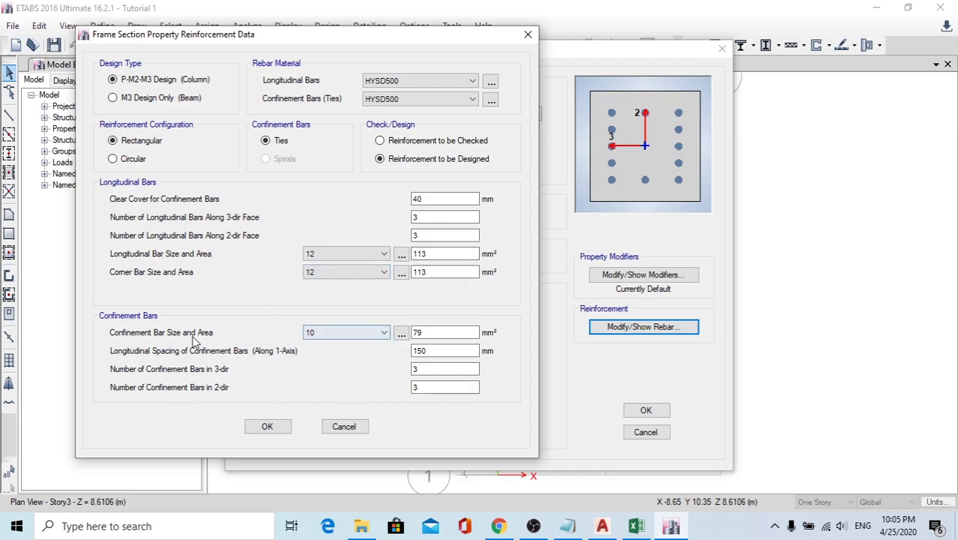
Step: Set the column's confinement bar size to 8 and accept the reinforcement data
{"action": "left_click", "coordinate": [313, 333]}
{"action": "left_click", "coordinate": [315, 366]}
{"action": "left_click", "coordinate": [333, 342]}
{"action": "left_click", "coordinate": [322, 373]}
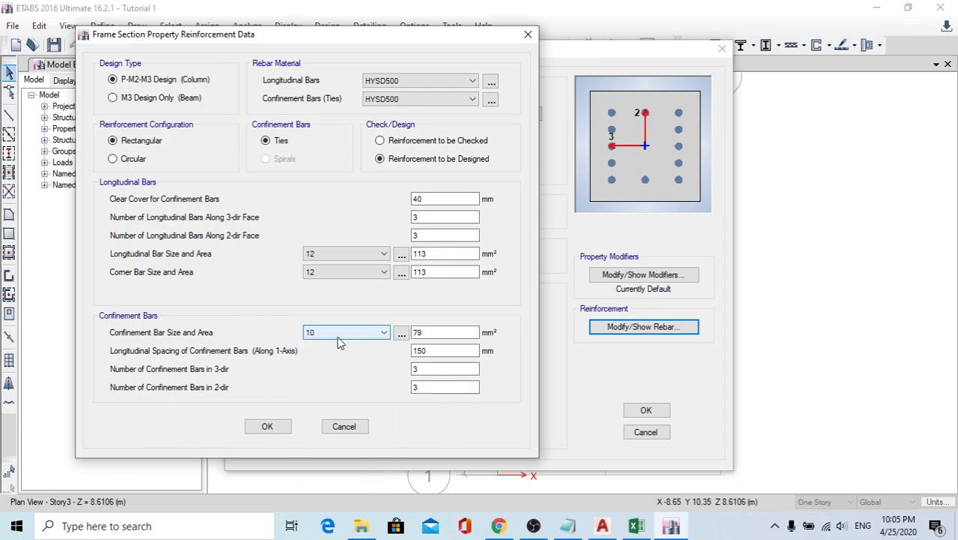
{"action": "left_click", "coordinate": [336, 336]}
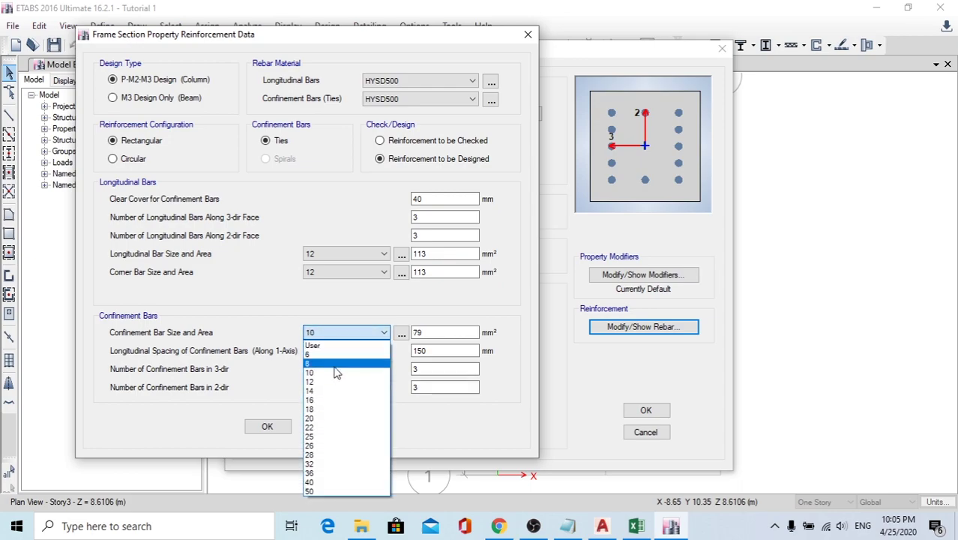
{"action": "left_click", "coordinate": [336, 366]}
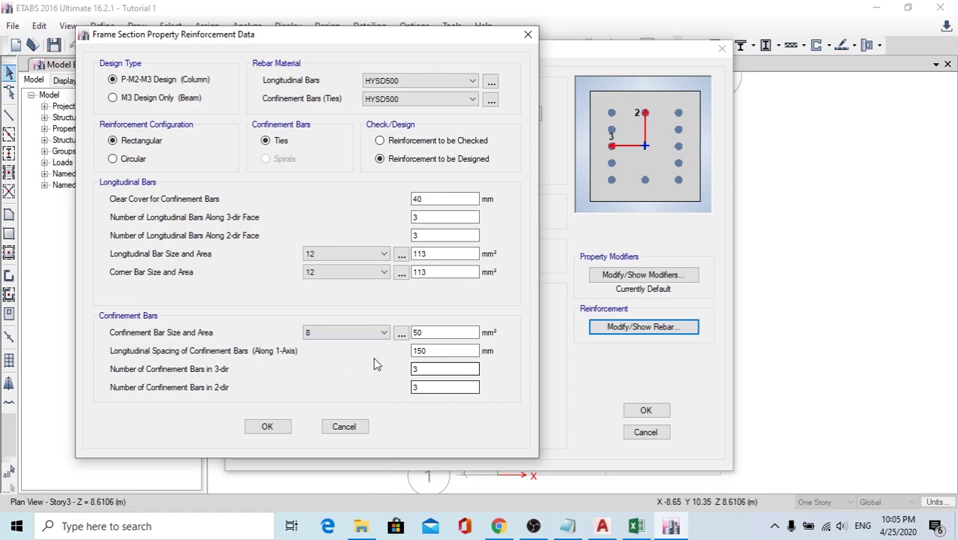
{"action": "left_click", "coordinate": [268, 426]}
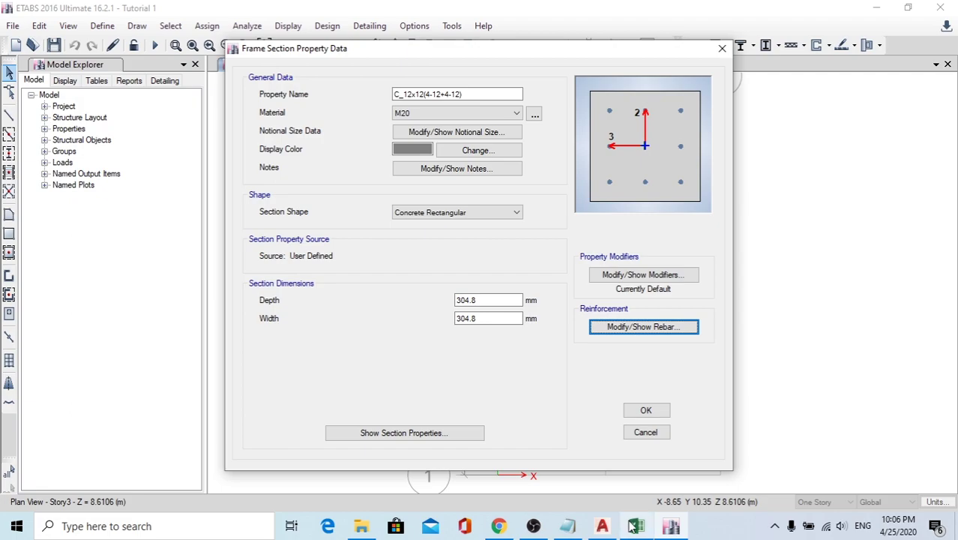
Step: Compare the column's bar layout with the AutoCAD cross-section, and review its calculated section properties in ETABS
{"action": "left_click", "coordinate": [602, 526]}
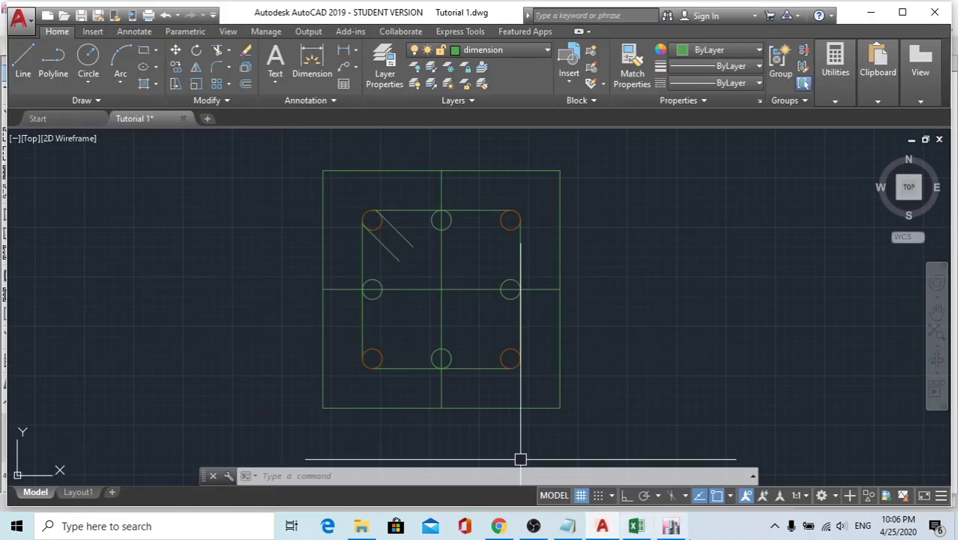
{"action": "left_click", "coordinate": [670, 525]}
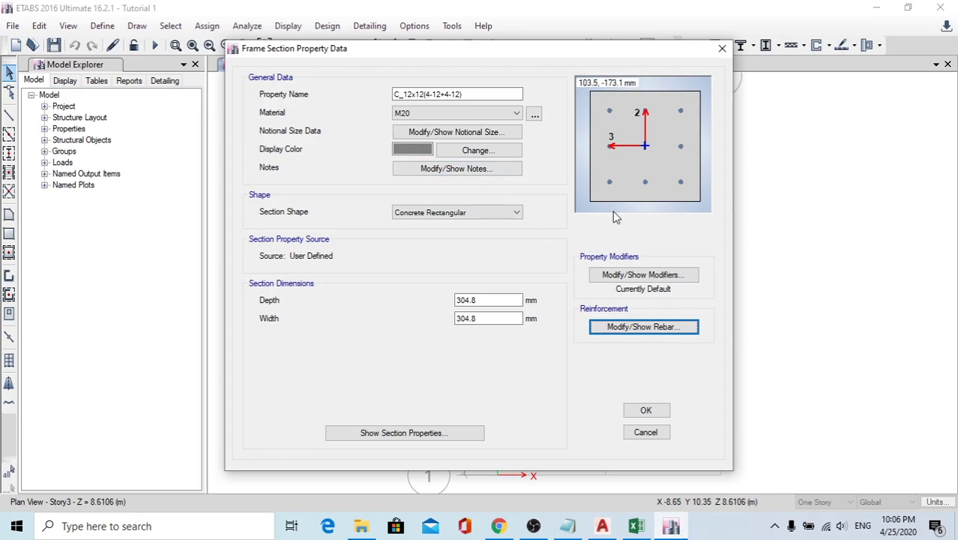
{"action": "left_click", "coordinate": [478, 436]}
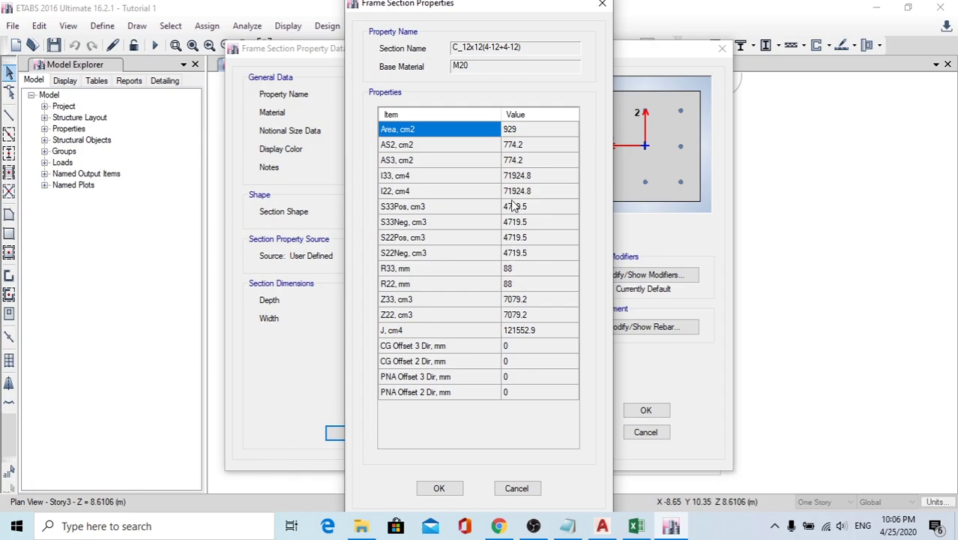
{"action": "left_click", "coordinate": [439, 488]}
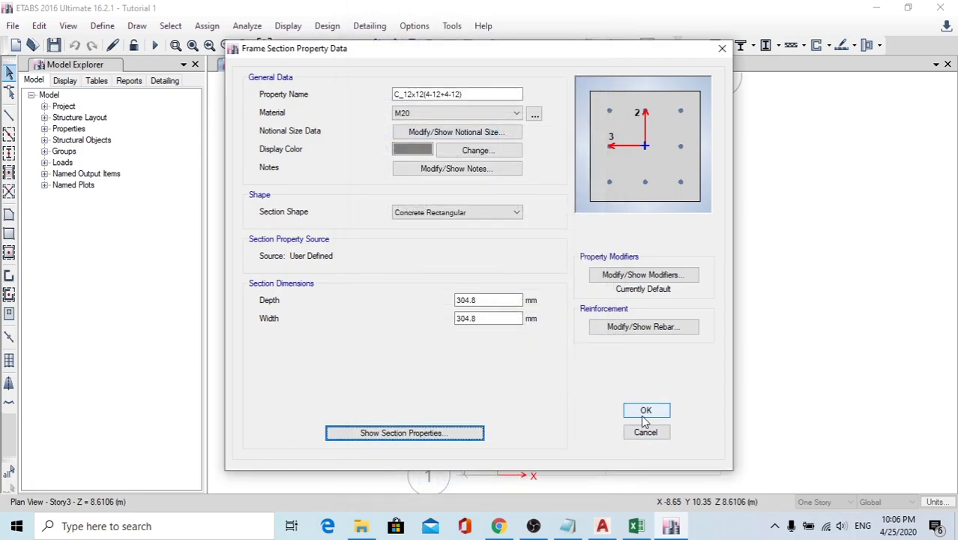
Step: Accept the column section C_12x12(4-12+4-12) and finish the frame section definitions
{"action": "left_click", "coordinate": [645, 412]}
{"action": "left_click", "coordinate": [329, 267]}
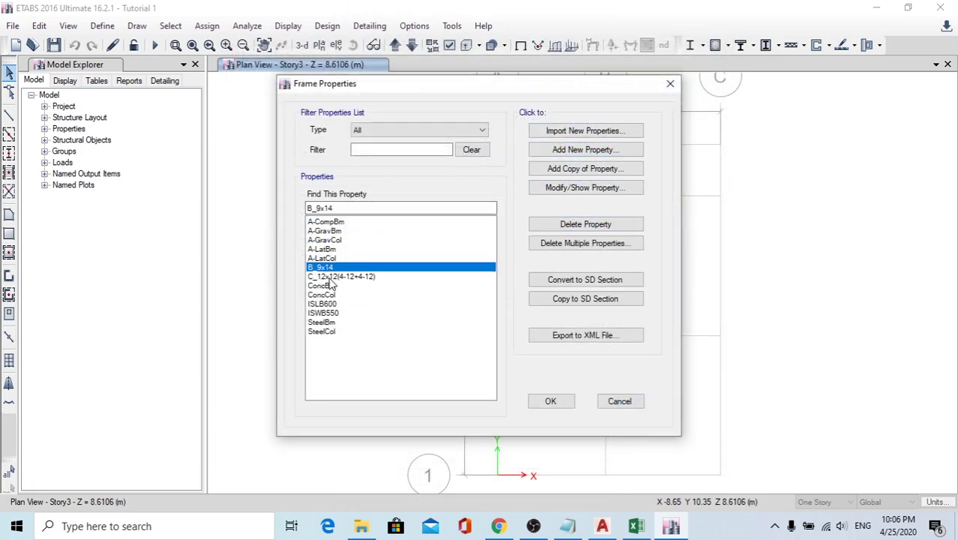
{"action": "left_click", "coordinate": [332, 277]}
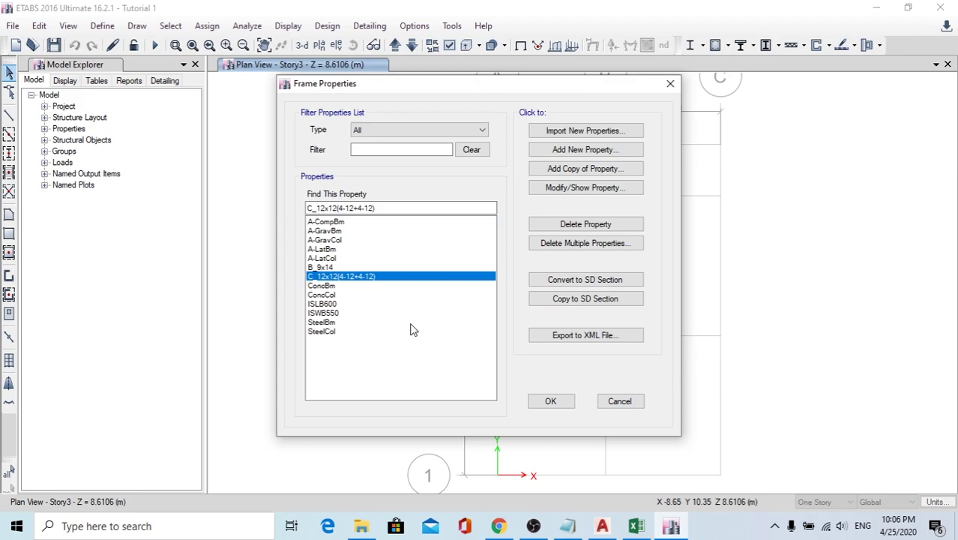
{"action": "left_click", "coordinate": [550, 401]}
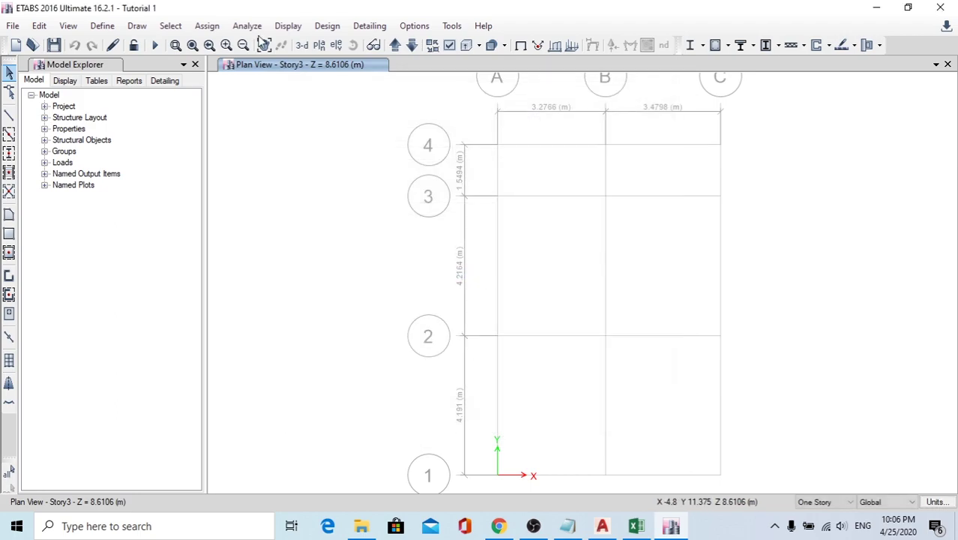
Step: Add a new slab property named Slab125mm with M20 as its material
{"action": "left_click", "coordinate": [103, 27]}
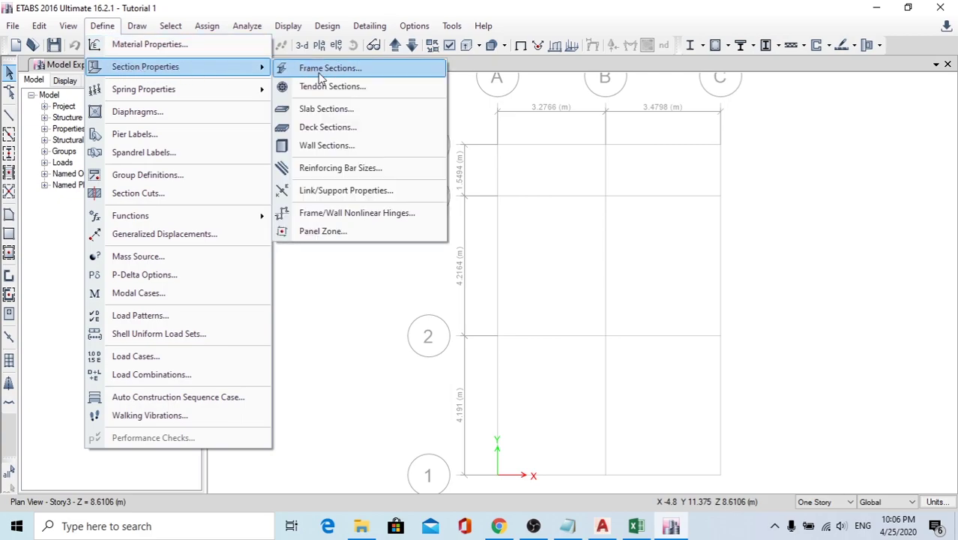
{"action": "left_click", "coordinate": [335, 116]}
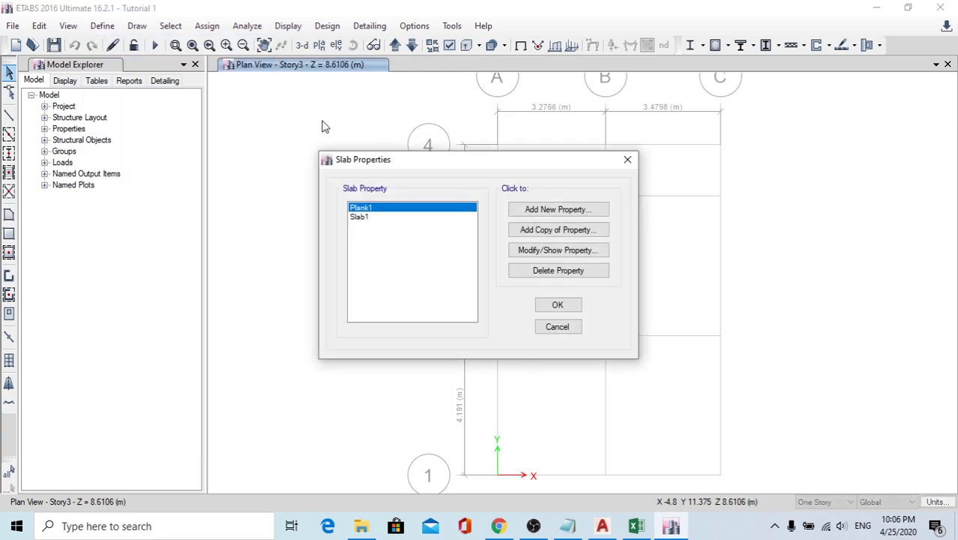
{"action": "left_click", "coordinate": [545, 212]}
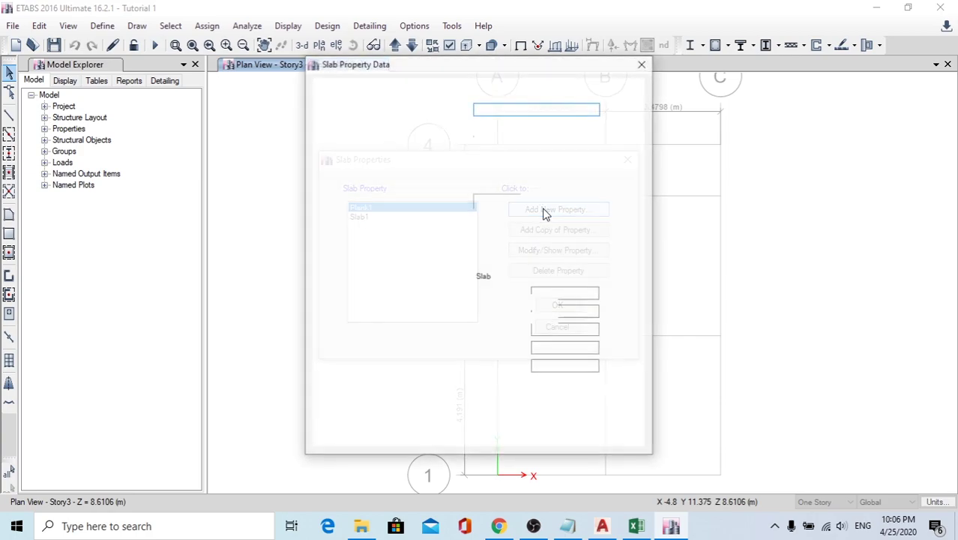
{"action": "double_click", "coordinate": [517, 105]}
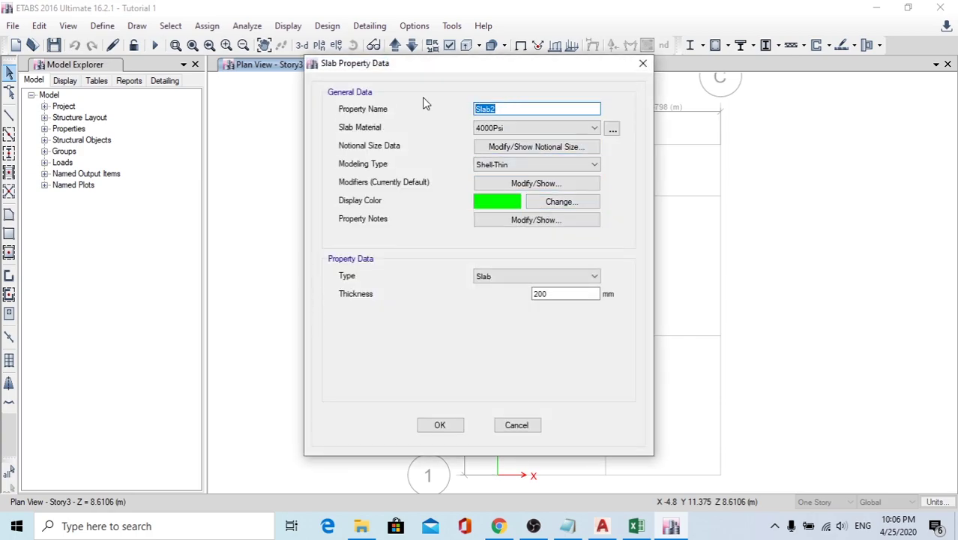
{"action": "type", "text": "Sla"}
{"action": "left_click", "coordinate": [508, 129]}
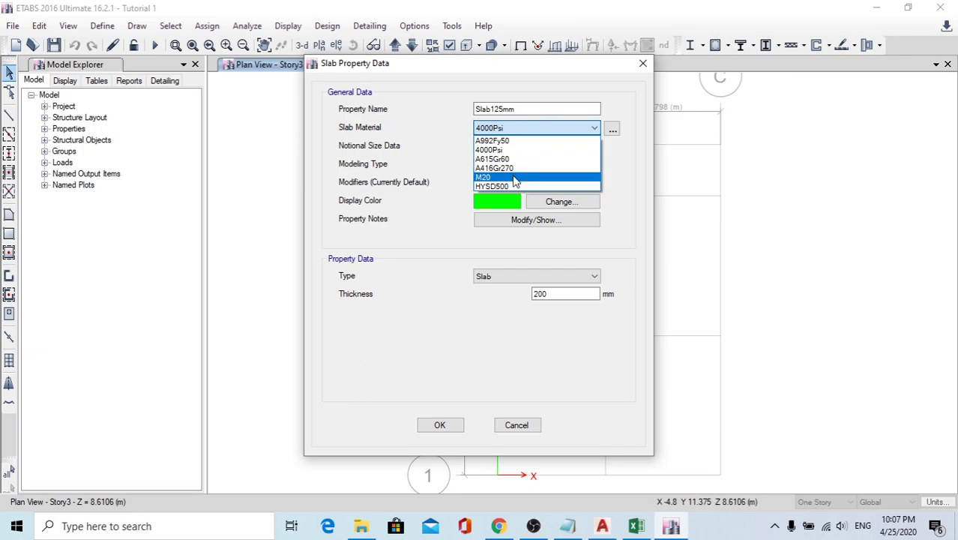
{"action": "left_click", "coordinate": [514, 177]}
Step: Keep the slab's modeling type as Shell-Thin, set its thickness to 125 mm, and accept the slab property
{"action": "left_click", "coordinate": [525, 163]}
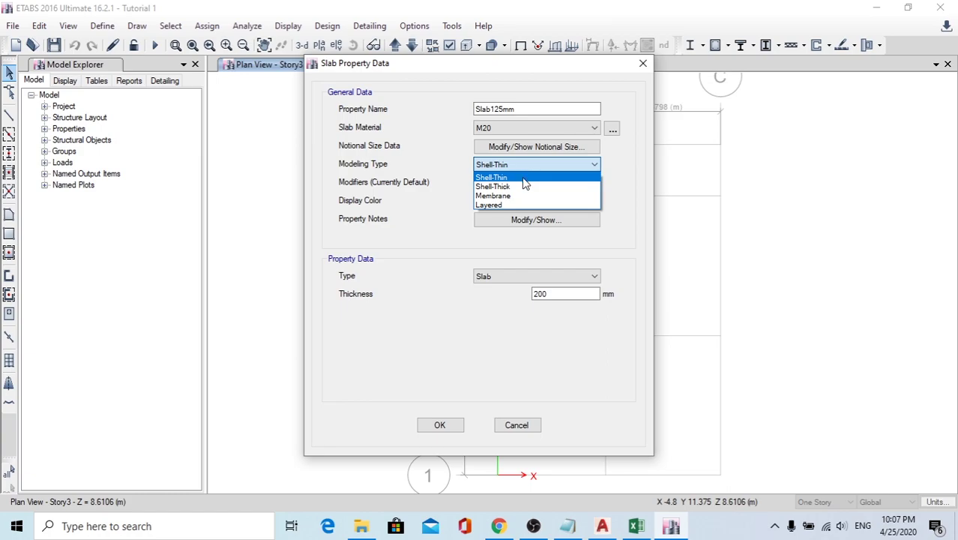
{"action": "left_click", "coordinate": [523, 178]}
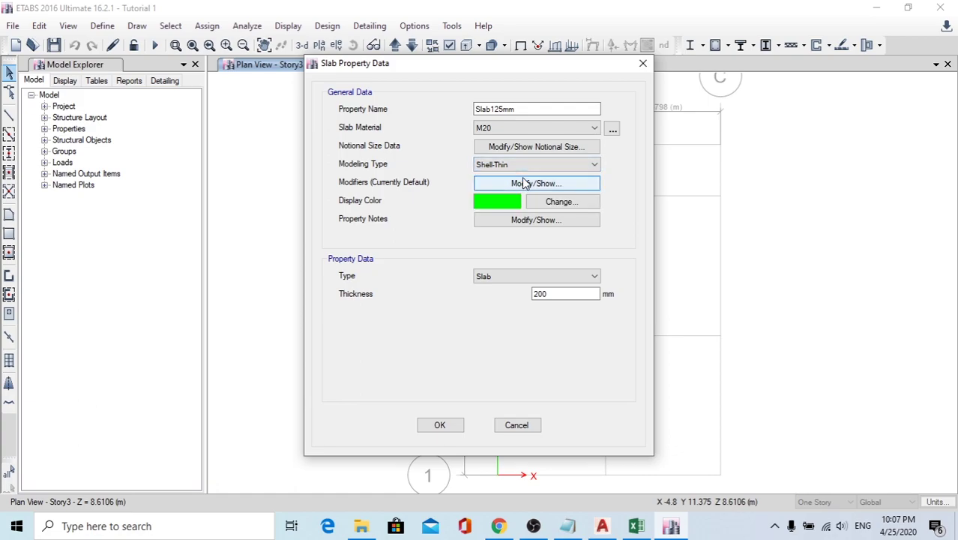
{"action": "left_click", "coordinate": [539, 278]}
{"action": "left_click", "coordinate": [534, 290]}
{"action": "double_click", "coordinate": [528, 294]}
{"action": "type", "text": "12"}
{"action": "type", "text": "4"}
{"action": "key", "text": "BackSpace"}
{"action": "type", "text": "5"}
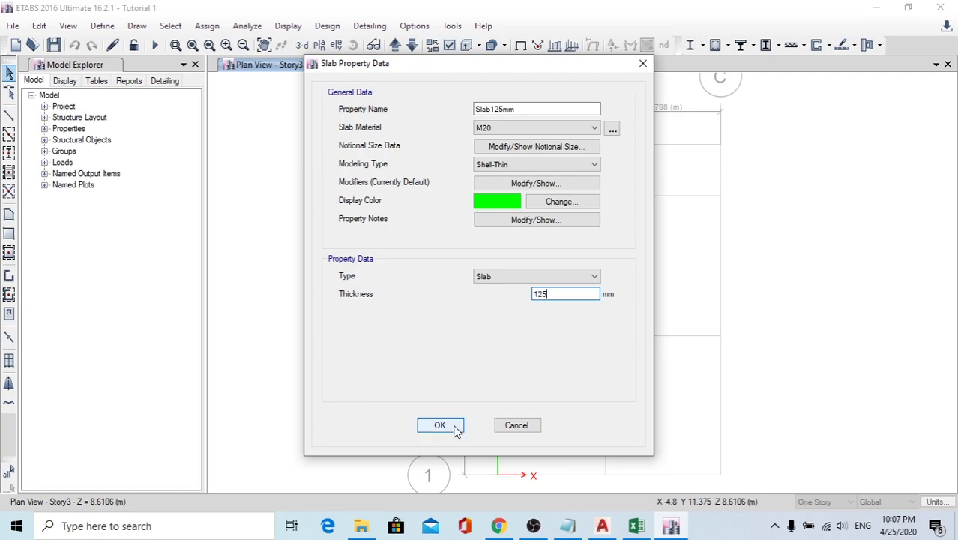
{"action": "left_click", "coordinate": [437, 424]}
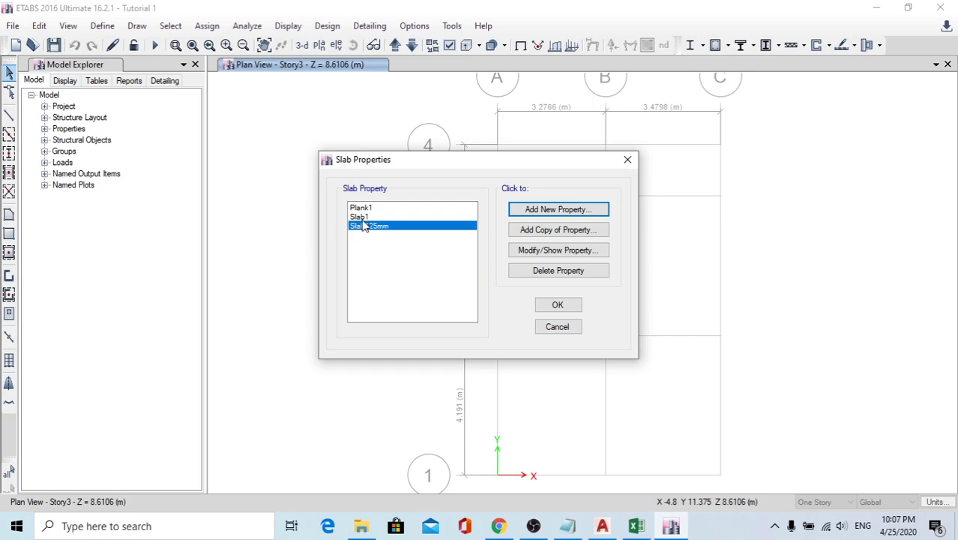
{"action": "left_click", "coordinate": [550, 304]}
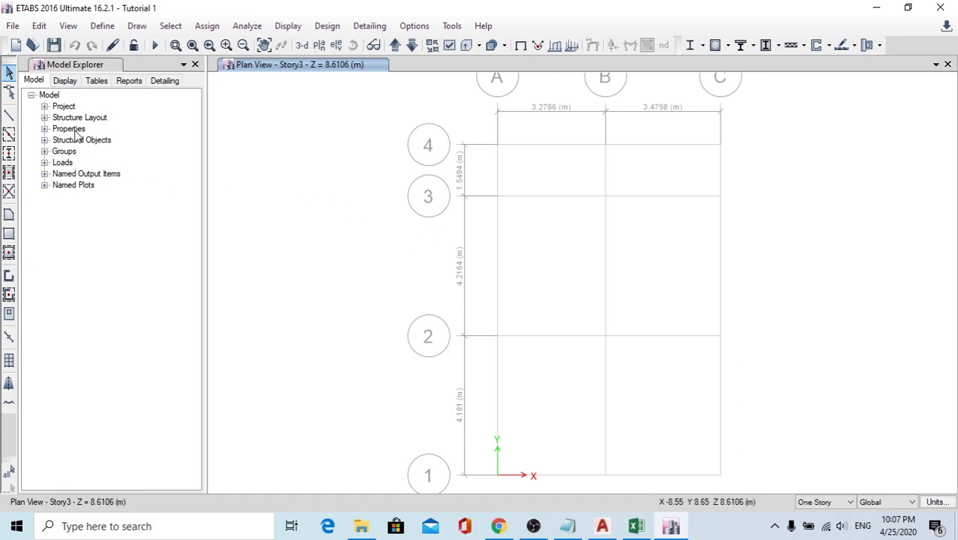
Step: Switch the model window to the elevation view along grid line A
{"action": "scroll", "coordinate": [559, 217], "scroll_direction": "down", "scroll_amount": 3}
{"action": "left_click", "coordinate": [341, 47]}
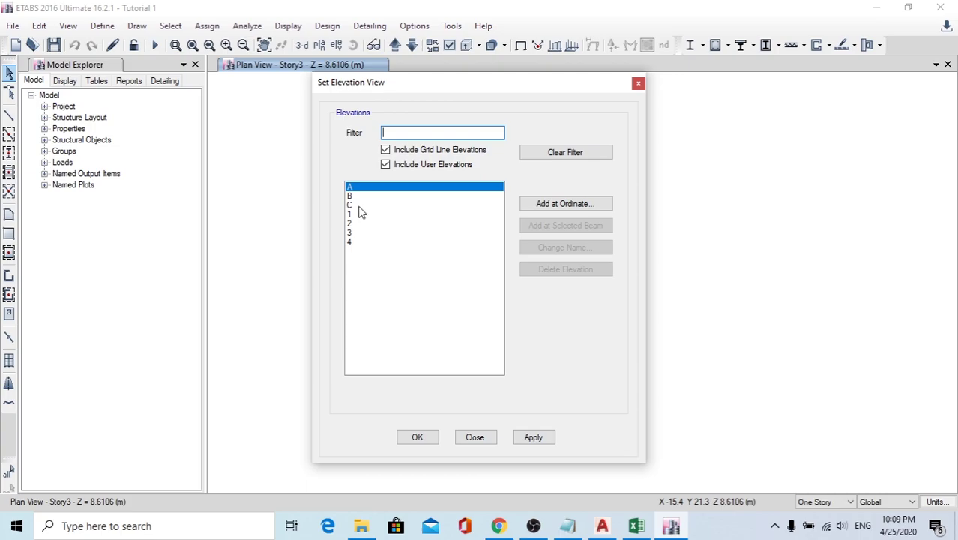
{"action": "left_click", "coordinate": [541, 437]}
{"action": "left_click", "coordinate": [418, 437]}
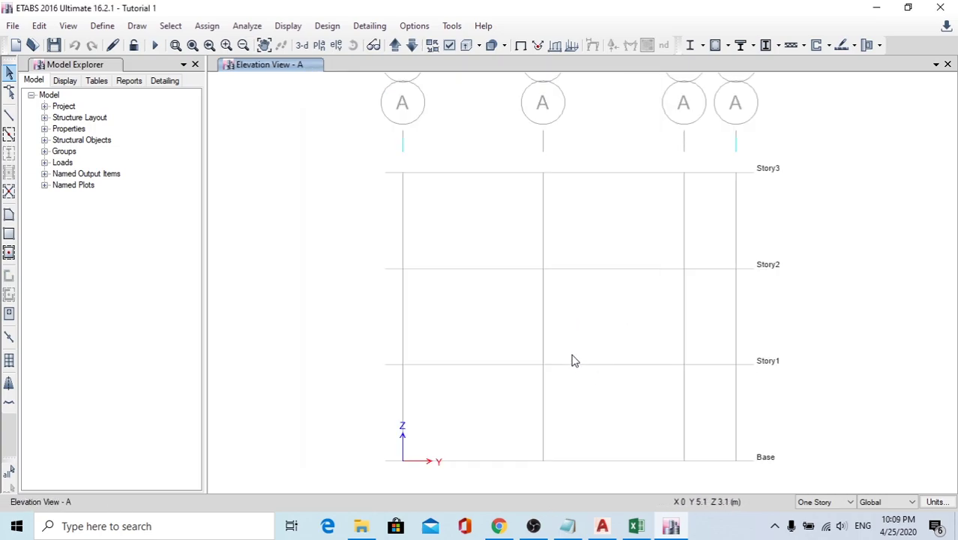
Step: Check the column positions on the AutoCAD floor plan against the grid lines of elevation A in ETABS
{"action": "left_click", "coordinate": [604, 525]}
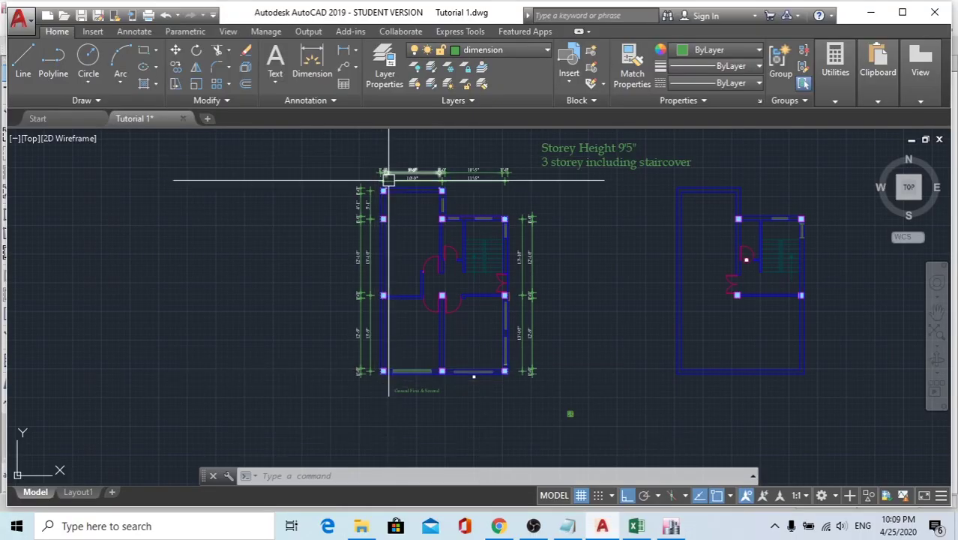
{"action": "key", "text": "alt+Tab"}
{"action": "scroll", "coordinate": [554, 124], "scroll_direction": "down", "scroll_amount": 4}
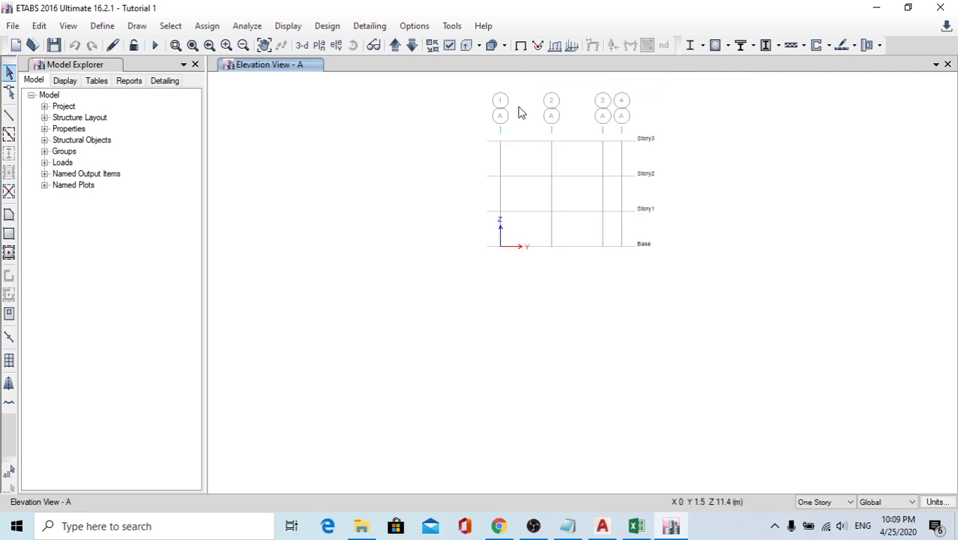
{"action": "left_click", "coordinate": [602, 525]}
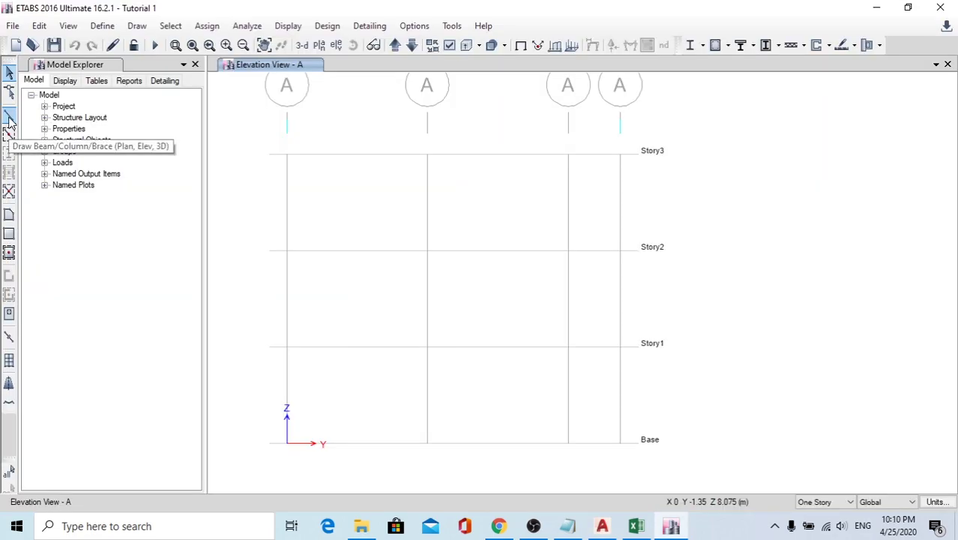
Step: Start drawing frame lines and assign the C_12x12(4-12+4-12) section to them
{"action": "left_click", "coordinate": [10, 117]}
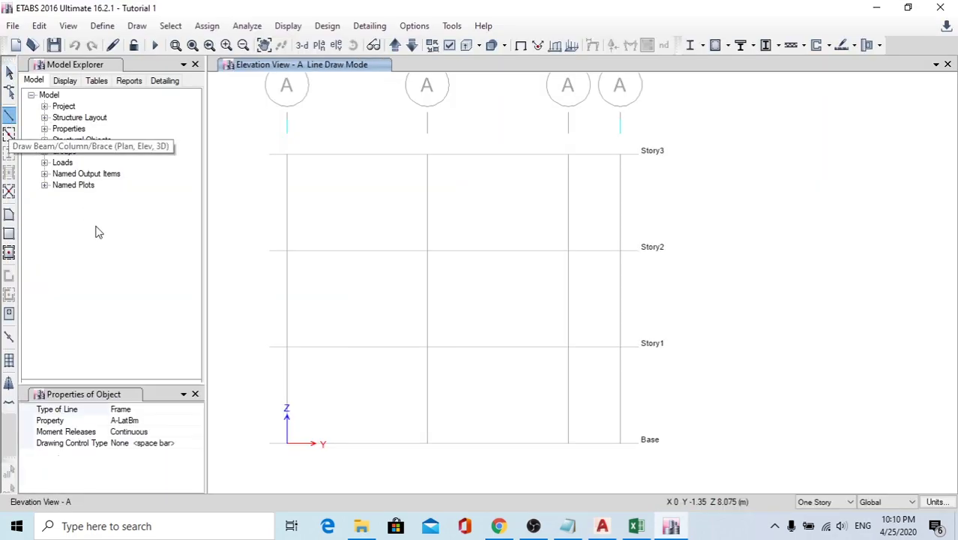
{"action": "left_click", "coordinate": [148, 411]}
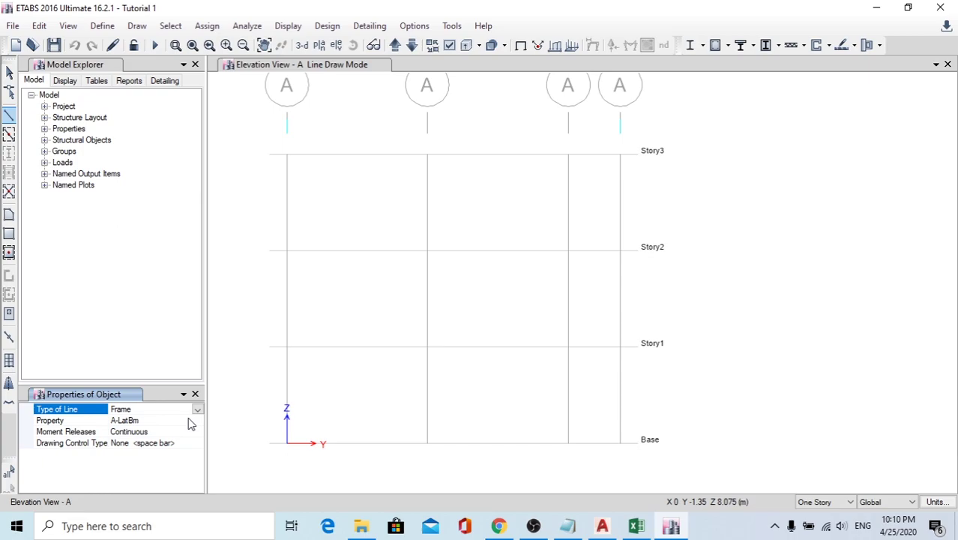
{"action": "left_click", "coordinate": [195, 422]}
{"action": "left_click", "coordinate": [196, 422]}
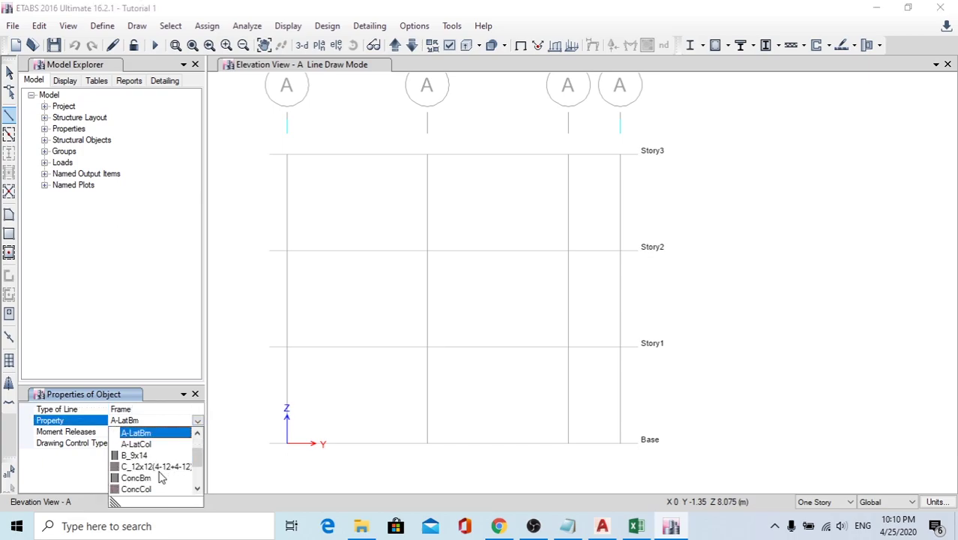
{"action": "left_click", "coordinate": [159, 466]}
{"action": "left_click", "coordinate": [197, 421]}
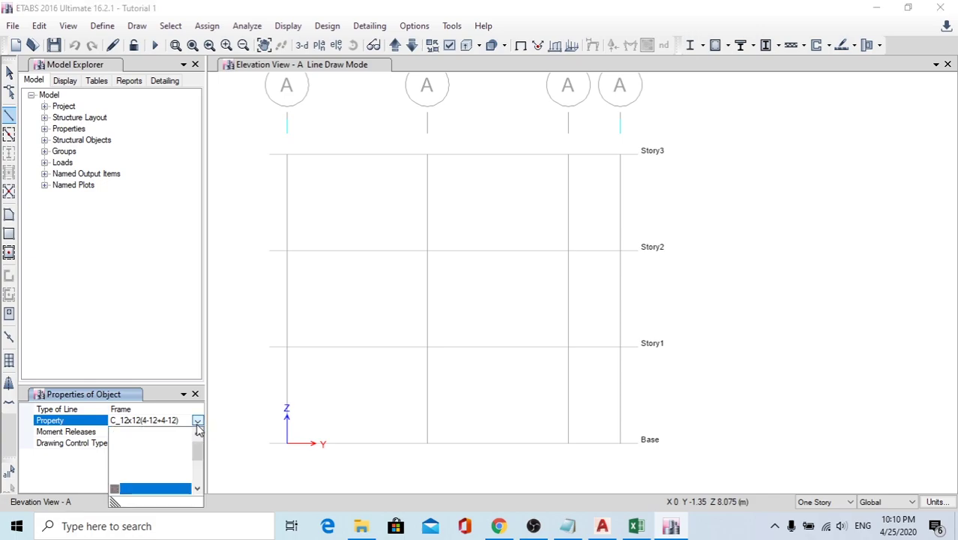
{"action": "left_click", "coordinate": [159, 455]}
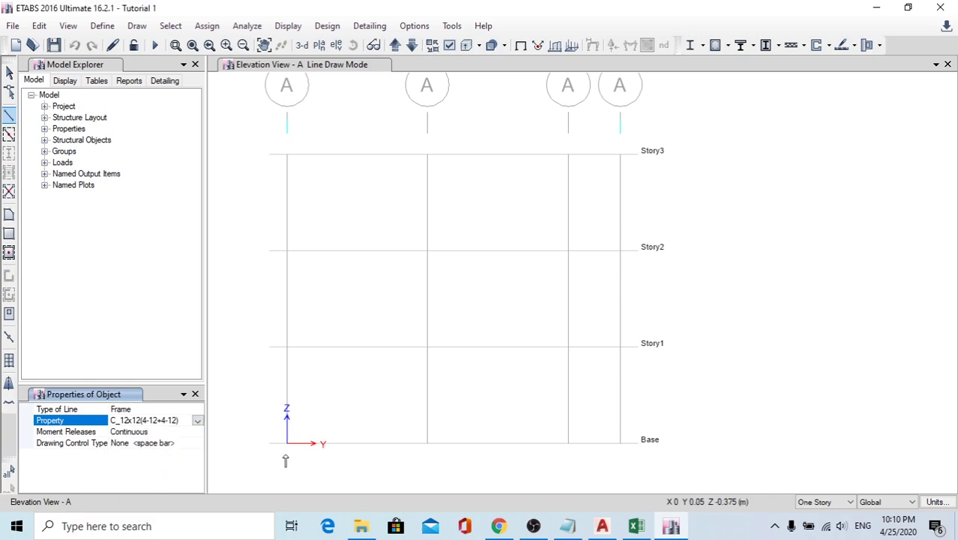
Step: Draw a column from Base to Story1 at grid 1 in elevation A, and set the story scope to Similar Stories
{"action": "left_click", "coordinate": [286, 443]}
{"action": "left_click", "coordinate": [850, 502]}
{"action": "left_click", "coordinate": [838, 520]}
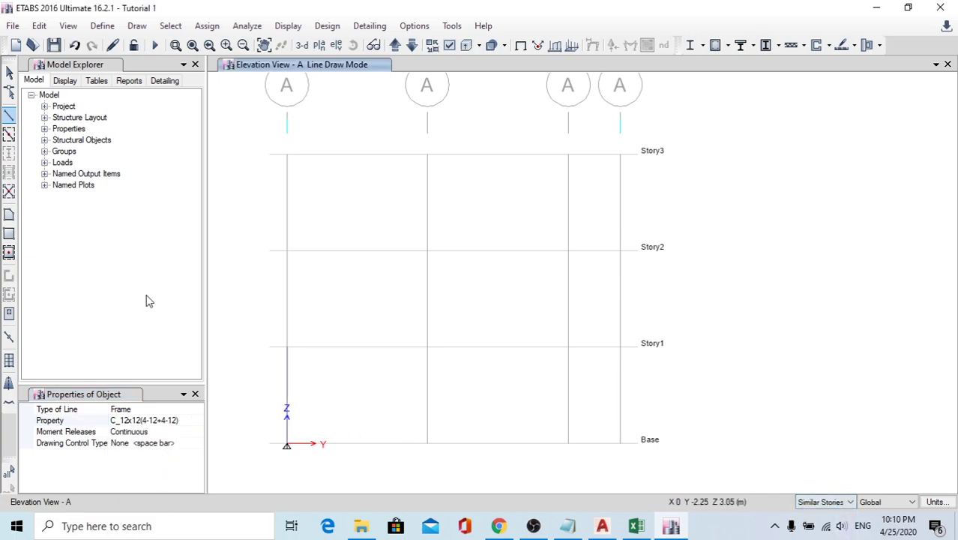
Step: Delete the column drawn at grid 1 in elevation A
{"action": "left_click", "coordinate": [9, 71]}
{"action": "left_click", "coordinate": [286, 398]}
{"action": "key", "text": "Delete"}
Step: Draw C_12x12(4-12+4-12) columns from Base to Story1 at the grid lines of elevation A with Similar Stories active
{"action": "left_click", "coordinate": [9, 117]}
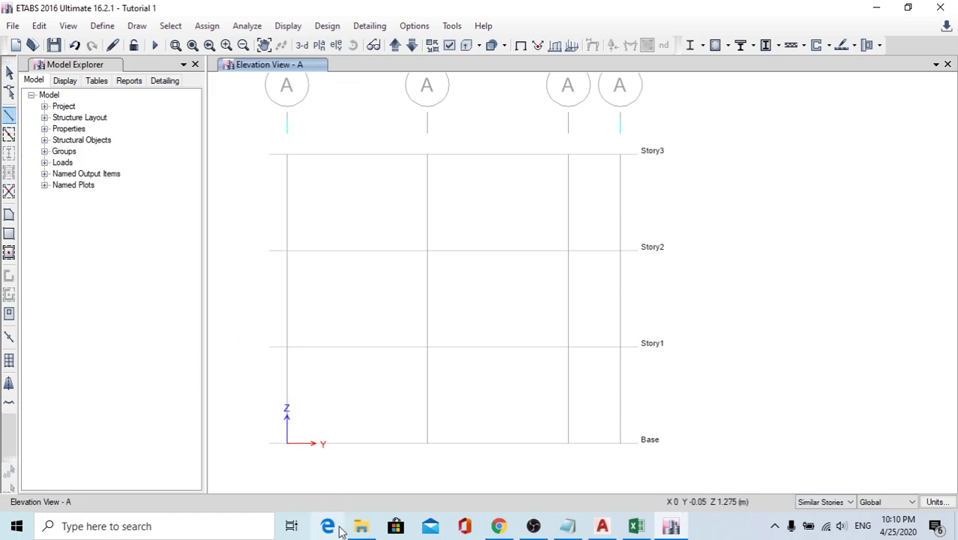
{"action": "left_click", "coordinate": [286, 443]}
{"action": "left_click", "coordinate": [286, 345]}
{"action": "key", "text": "Escape"}
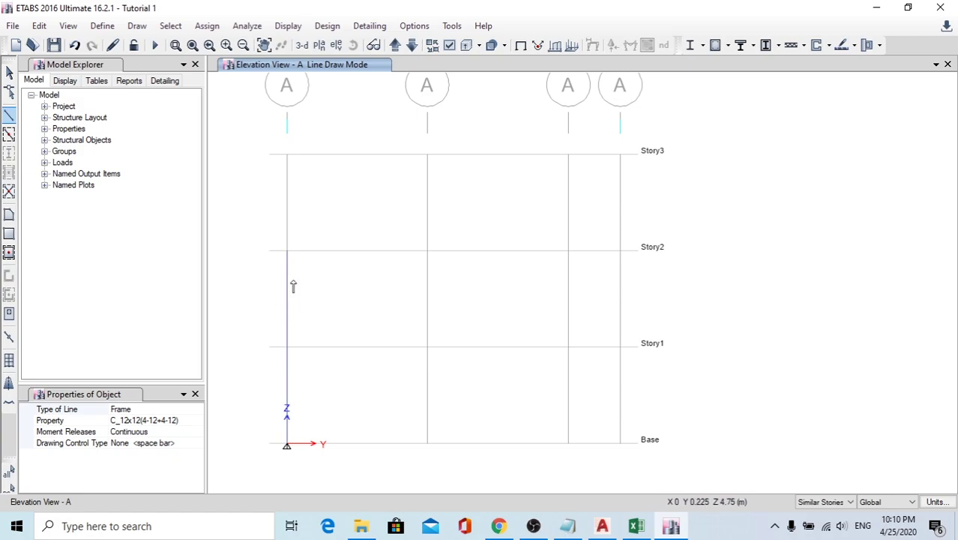
{"action": "left_click", "coordinate": [431, 442]}
{"action": "left_click", "coordinate": [427, 347]}
{"action": "left_click", "coordinate": [620, 442]}
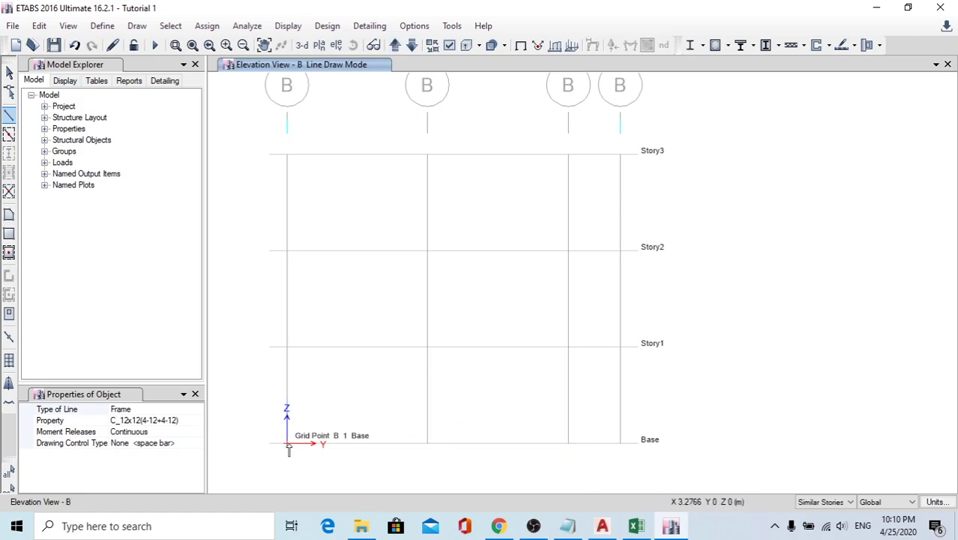
Step: Draw C_12x12(4-12+4-12) columns from Base up to Story2 at all four grid lines of elevation B
{"action": "left_click", "coordinate": [287, 443]}
{"action": "left_click", "coordinate": [287, 250]}
{"action": "left_click", "coordinate": [427, 443]}
{"action": "left_click", "coordinate": [427, 250]}
{"action": "left_click", "coordinate": [569, 443]}
{"action": "left_click", "coordinate": [568, 250]}
{"action": "left_click", "coordinate": [619, 443]}
{"action": "left_click", "coordinate": [620, 250]}
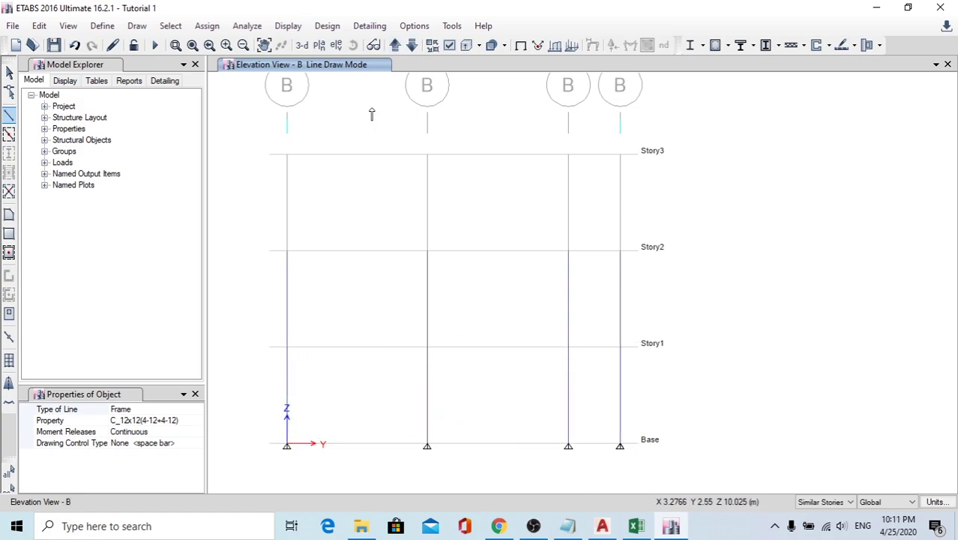
Step: Switch the model window to the plan view of Story1
{"action": "left_click", "coordinate": [319, 45]}
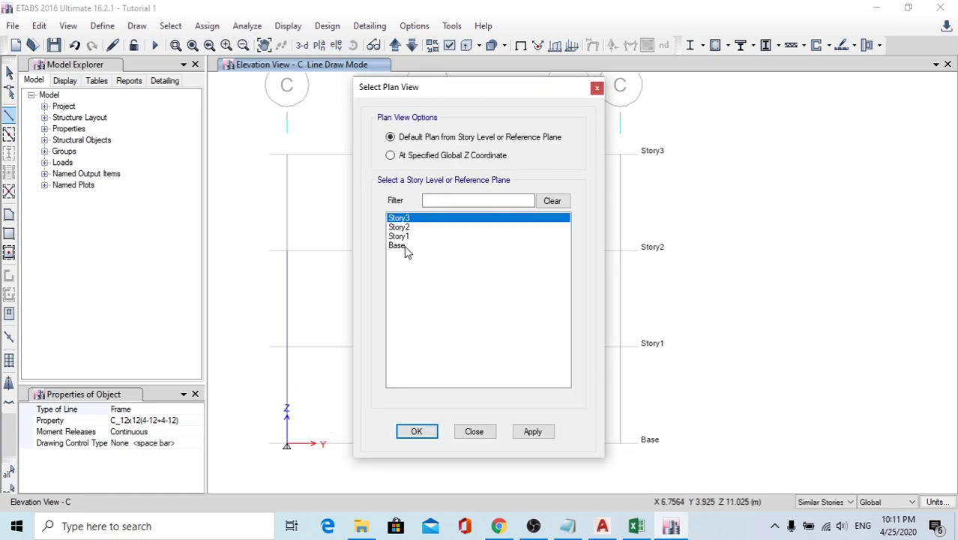
{"action": "left_click", "coordinate": [406, 246]}
{"action": "left_click", "coordinate": [410, 236]}
{"action": "left_click", "coordinate": [532, 432]}
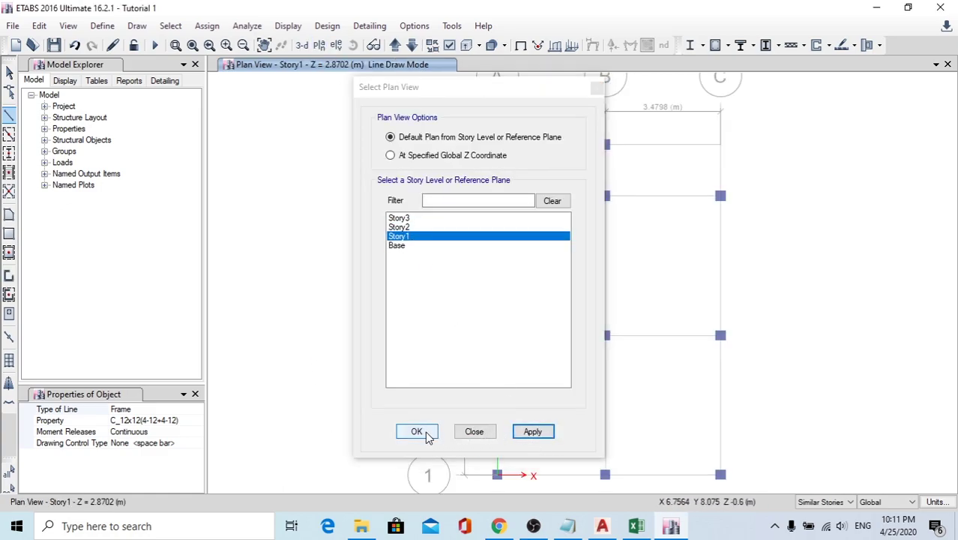
{"action": "left_click", "coordinate": [416, 431]}
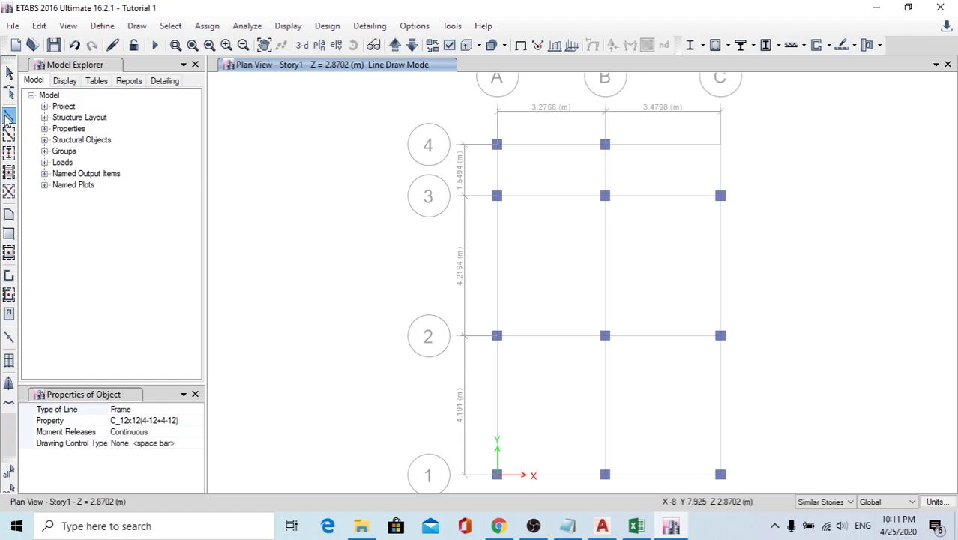
Step: Assign the B_9x14 section to the frame lines and draw beams along grid 1 from A to C
{"action": "left_click", "coordinate": [197, 423]}
{"action": "left_click", "coordinate": [197, 422]}
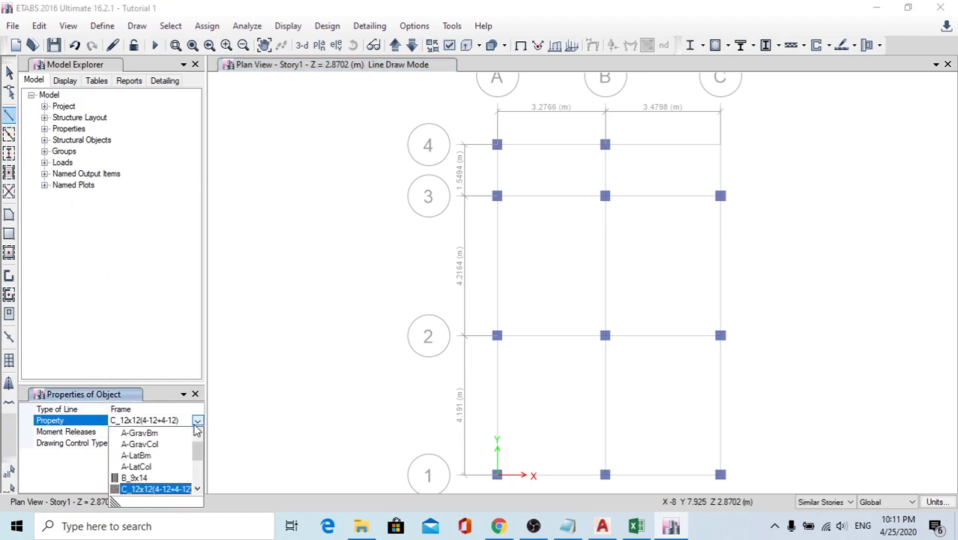
{"action": "left_click", "coordinate": [135, 478]}
{"action": "left_click", "coordinate": [497, 475]}
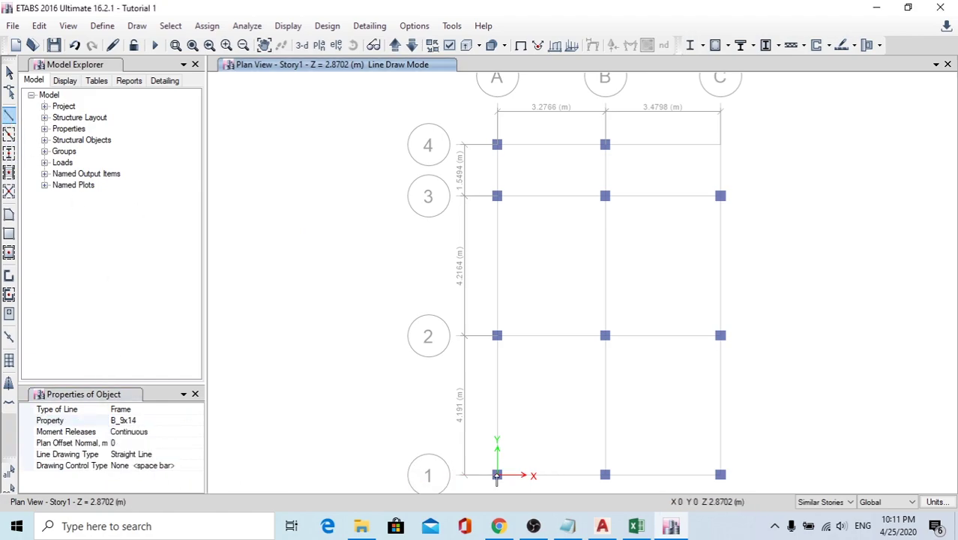
{"action": "left_click", "coordinate": [605, 475]}
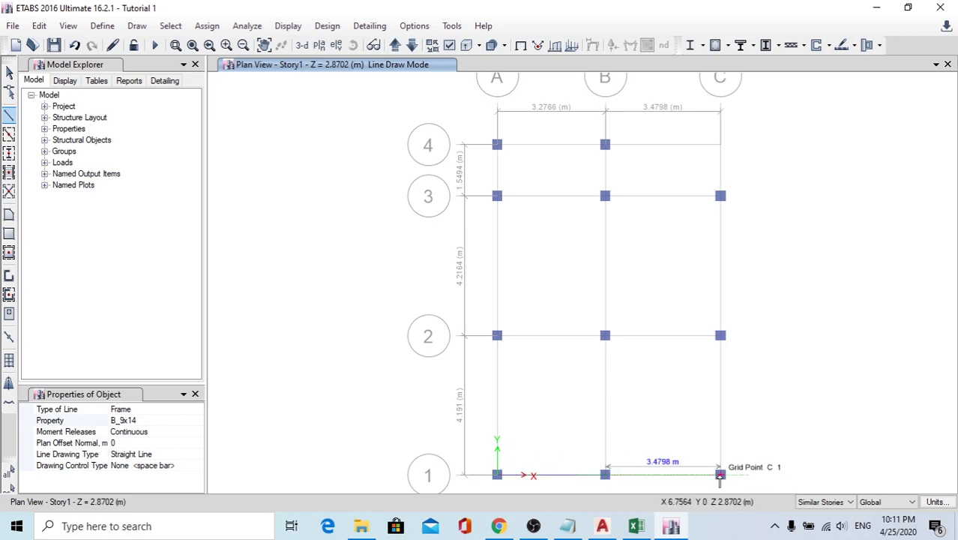
{"action": "left_click", "coordinate": [719, 475]}
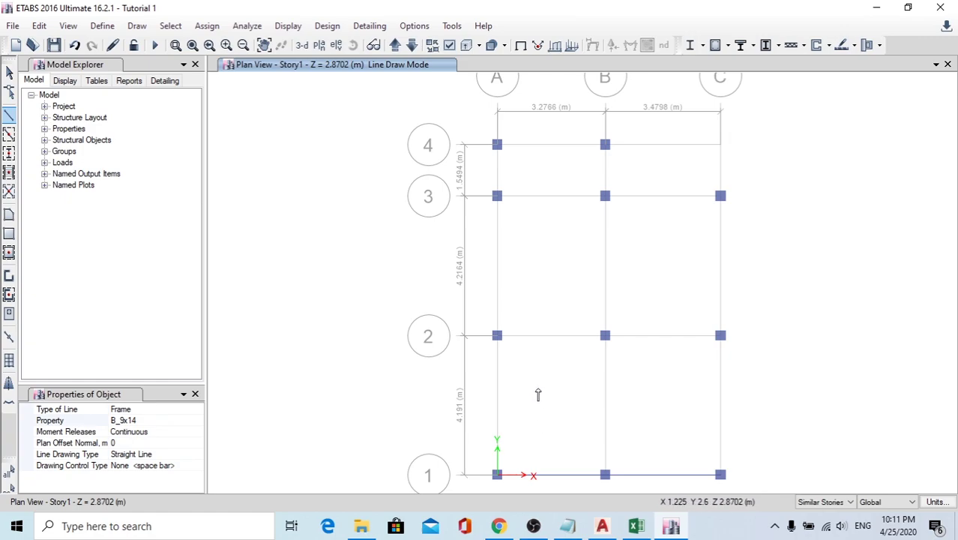
Step: Draw the remaining B_9x14 beams on Story1 between the columns along grid lines A, B, C, 2, 3 and 4
{"action": "left_click", "coordinate": [497, 474]}
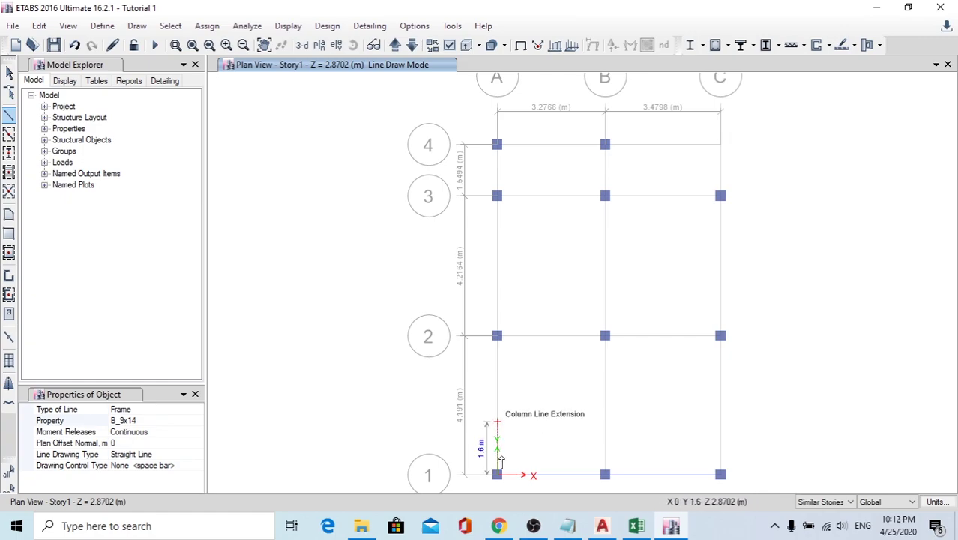
{"action": "left_click", "coordinate": [497, 335]}
{"action": "left_click", "coordinate": [497, 195]}
{"action": "left_click", "coordinate": [497, 144]}
{"action": "left_click", "coordinate": [605, 474]}
{"action": "left_click", "coordinate": [606, 335]}
{"action": "left_click", "coordinate": [605, 196]}
{"action": "left_click", "coordinate": [605, 144]}
{"action": "left_click", "coordinate": [720, 474]}
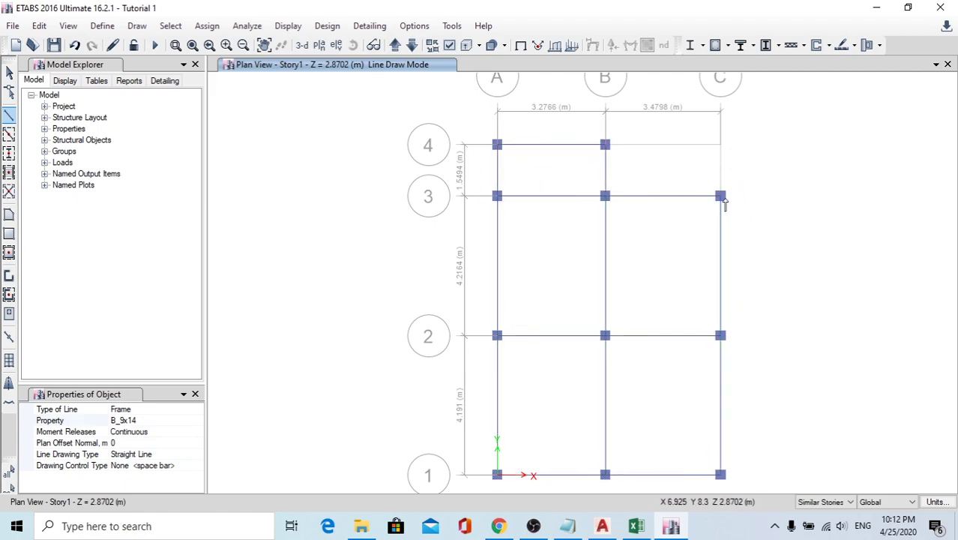
Step: View the frame in 3D, return to the Story1 plan, and switch to the AutoCAD floor plan for comparison
{"action": "left_click", "coordinate": [301, 45]}
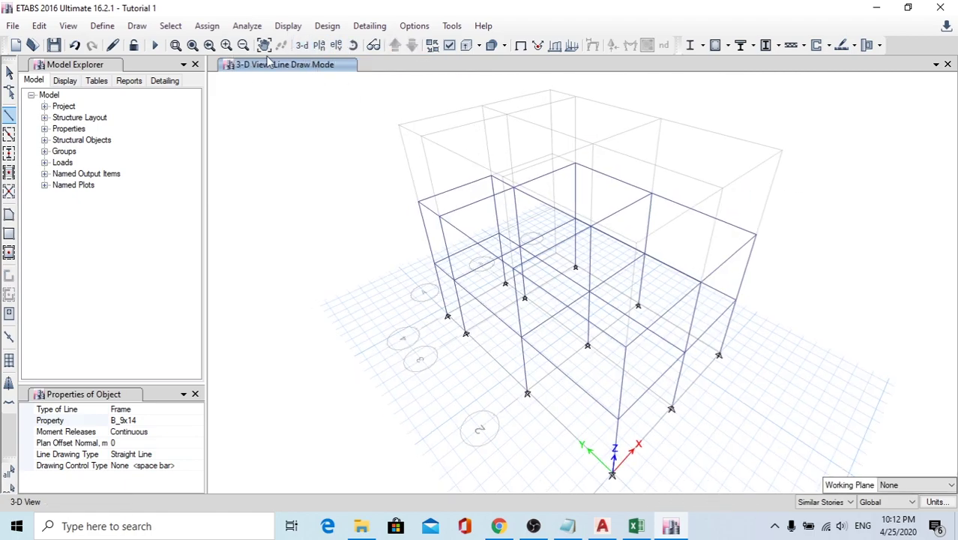
{"action": "left_click", "coordinate": [319, 45]}
{"action": "left_click", "coordinate": [398, 236]}
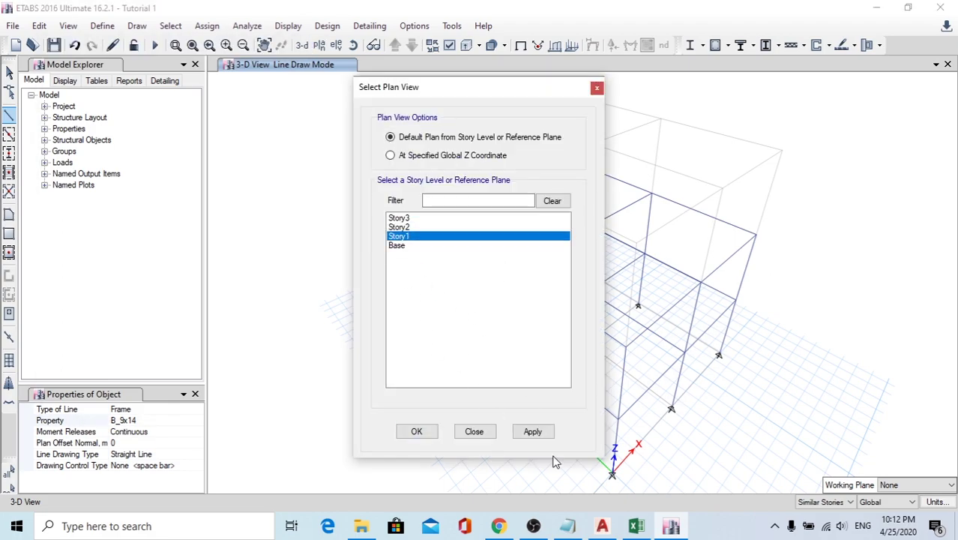
{"action": "left_click", "coordinate": [531, 431]}
{"action": "left_click", "coordinate": [417, 431]}
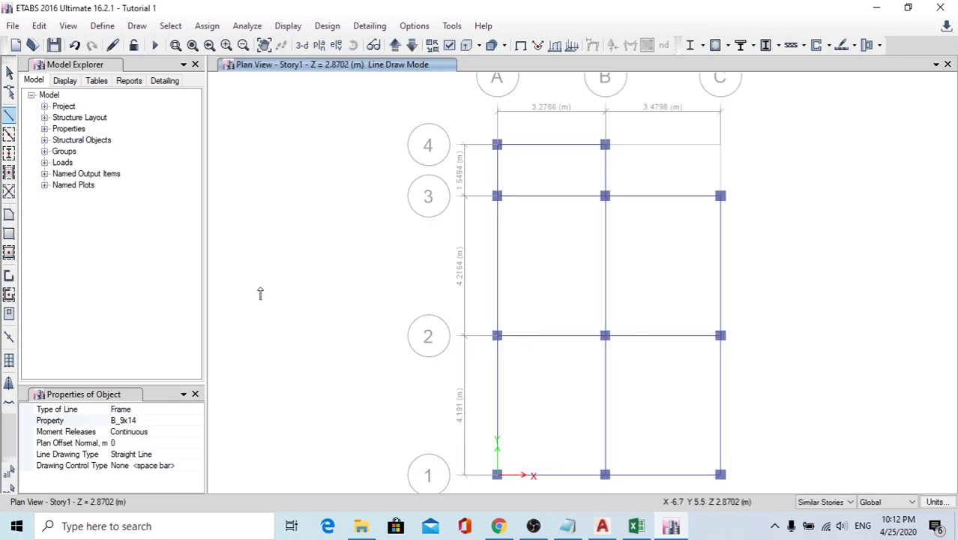
{"action": "left_click", "coordinate": [600, 526]}
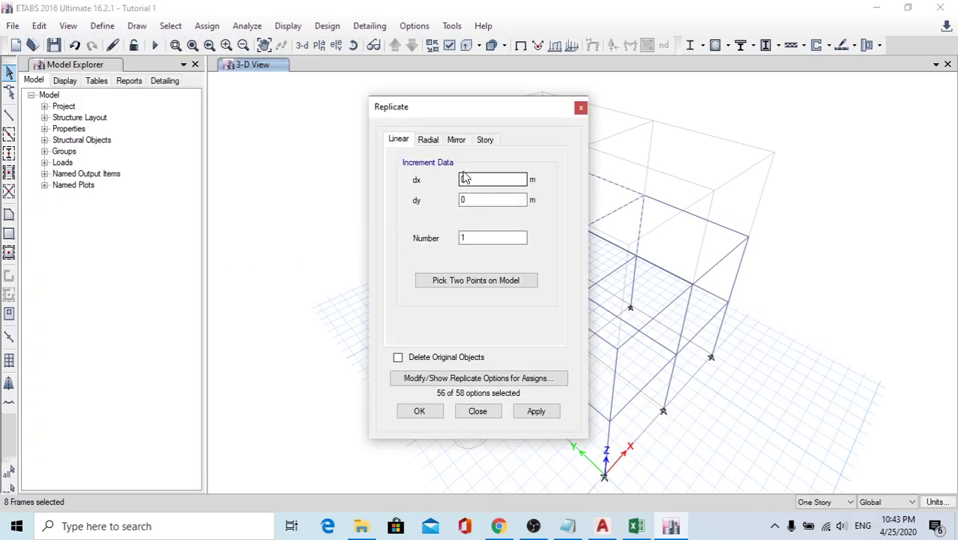
Step: Replicate the selected stair-cover frames to Story3 and check them against the AutoCAD roof plan
{"action": "left_click", "coordinate": [485, 141]}
{"action": "left_click", "coordinate": [536, 410]}
{"action": "left_click", "coordinate": [420, 412]}
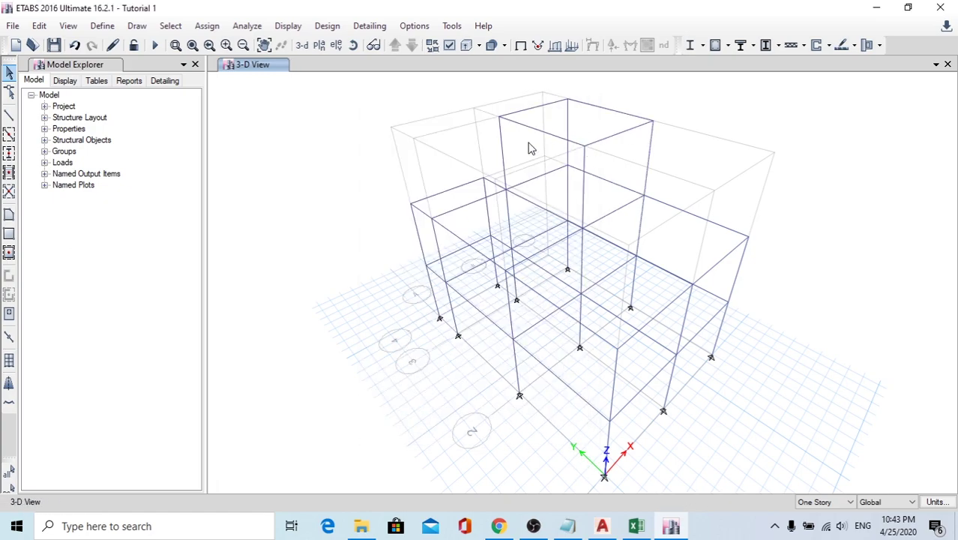
{"action": "left_click", "coordinate": [601, 527]}
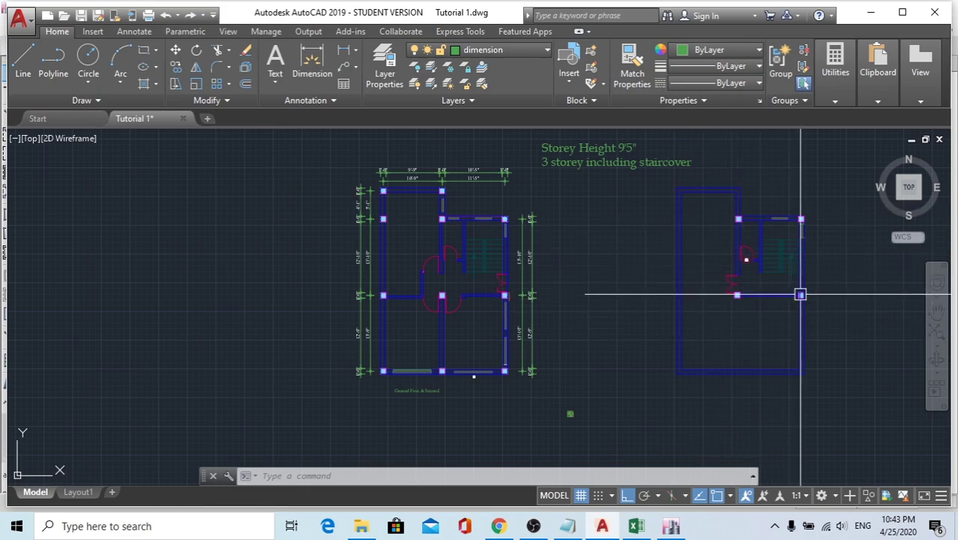
{"action": "key", "text": "alt+Tab"}
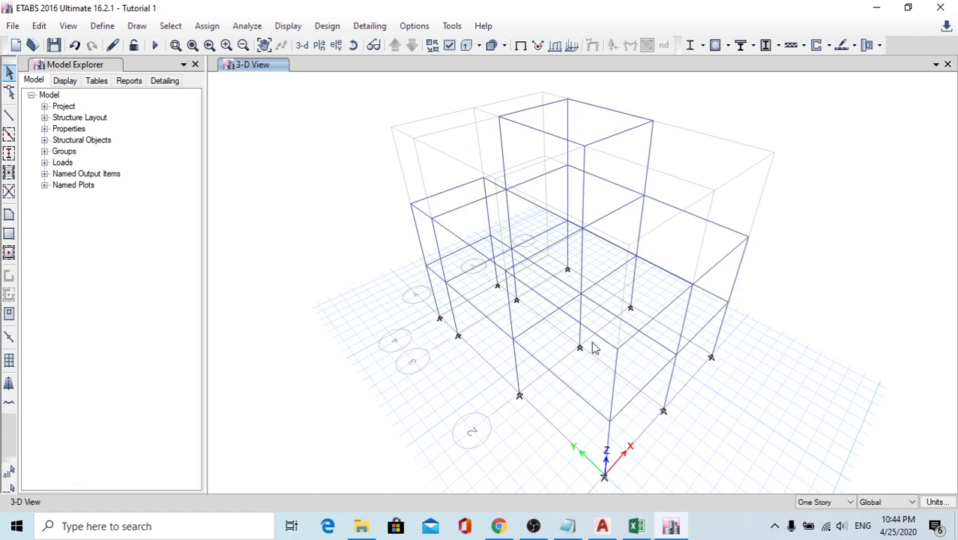
Step: Change from the 3D view to the Story1 plan view
{"action": "left_click", "coordinate": [319, 45]}
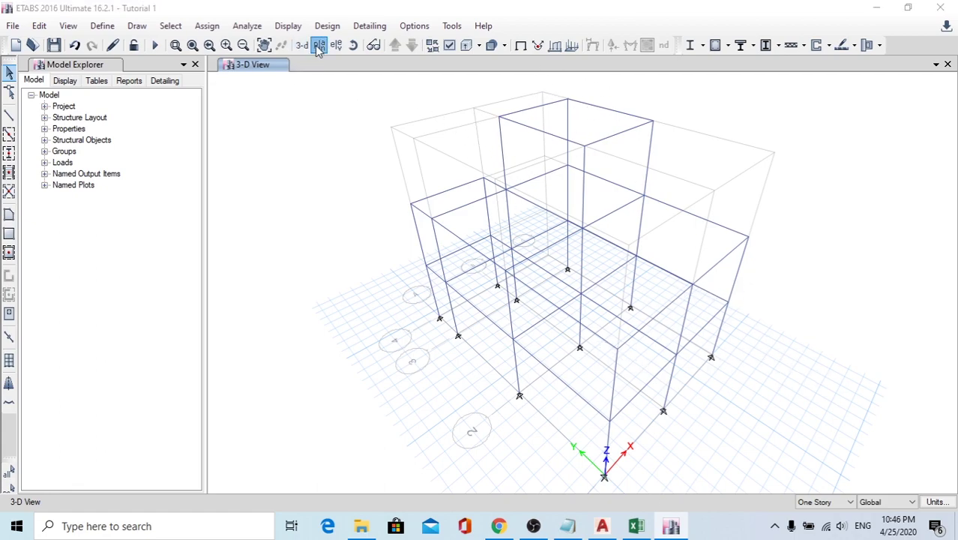
{"action": "left_click", "coordinate": [409, 236]}
{"action": "left_click", "coordinate": [532, 431]}
{"action": "left_click", "coordinate": [416, 434]}
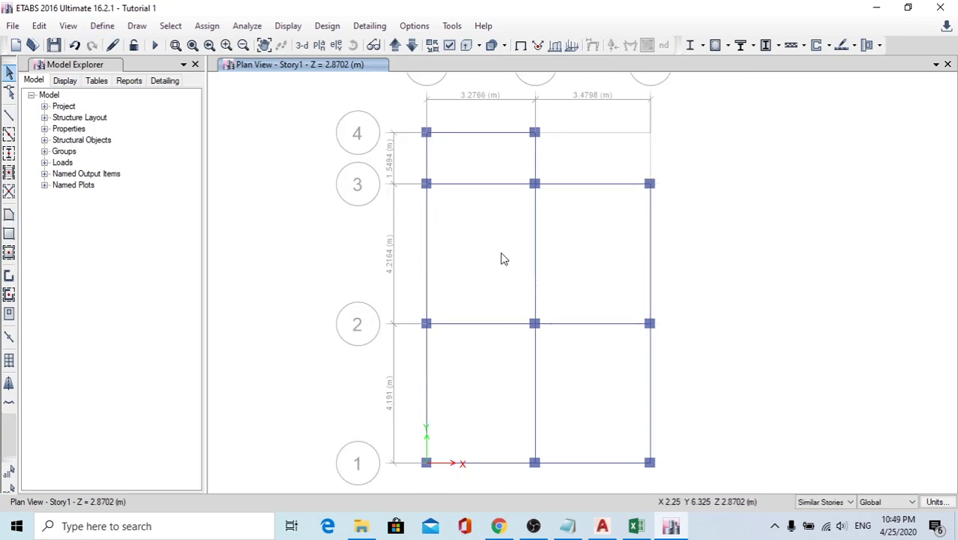
Step: Draw a Slab125mm floor in the panel A-B/1-2 with Similar Stories active, and check it on Story2
{"action": "left_click", "coordinate": [9, 215]}
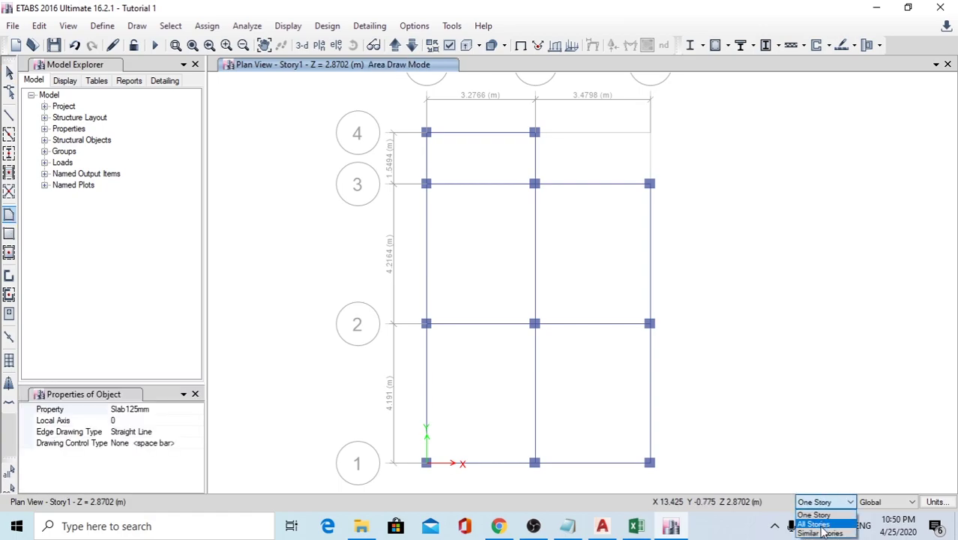
{"action": "left_click", "coordinate": [822, 531]}
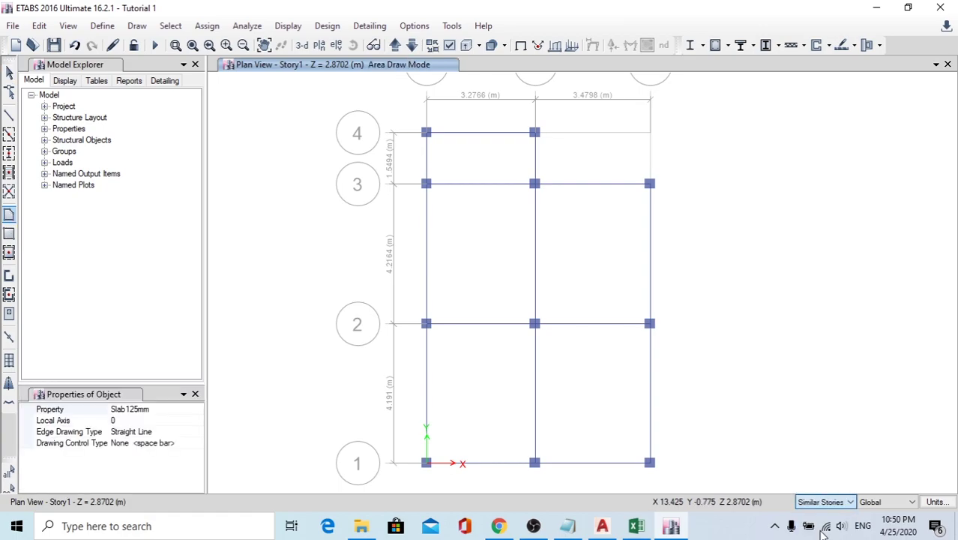
{"action": "left_click", "coordinate": [425, 463]}
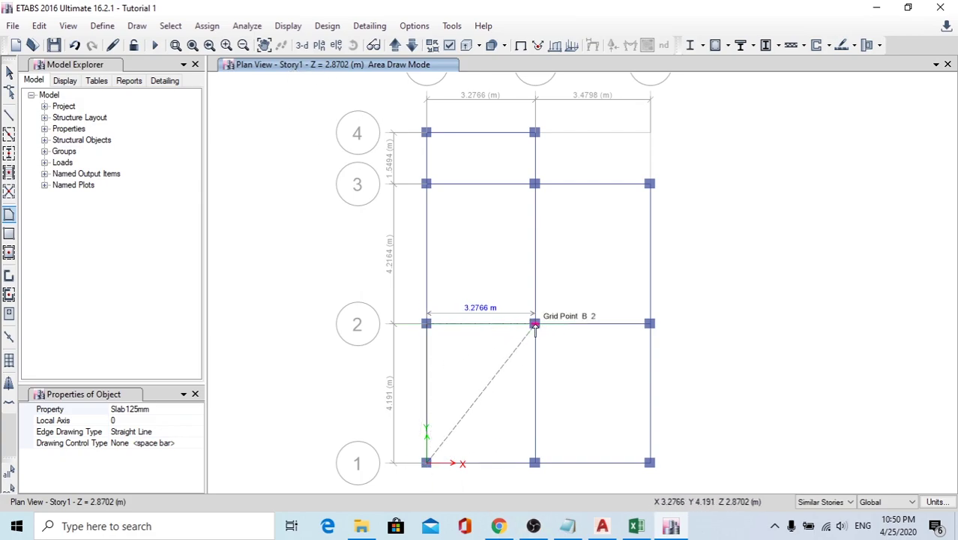
{"action": "left_click", "coordinate": [534, 463]}
{"action": "double_click", "coordinate": [427, 462]}
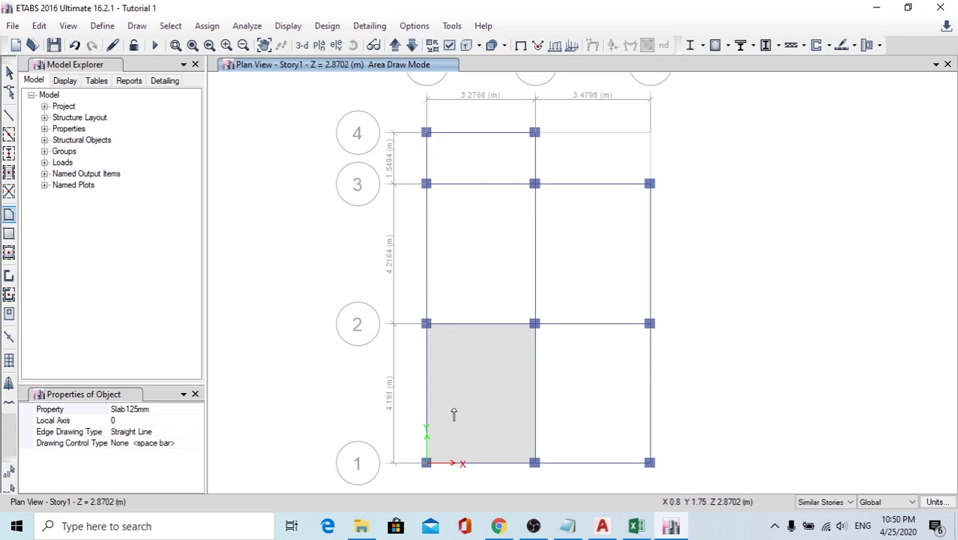
{"action": "left_click", "coordinate": [395, 45]}
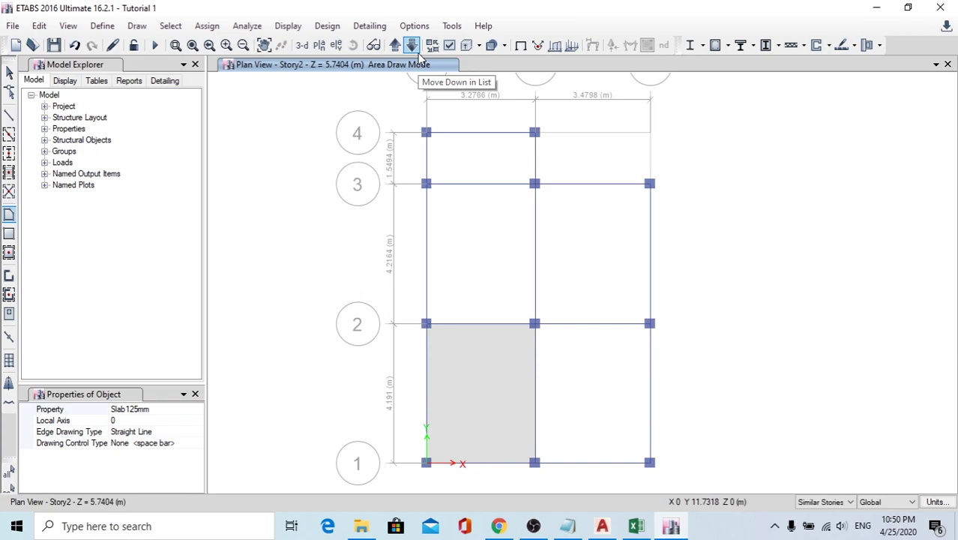
Step: Quick-draw Slab125mm floors on Story1 in panels B-C/1-2, A-B/2-3 and A-B/3-4
{"action": "left_click", "coordinate": [9, 254]}
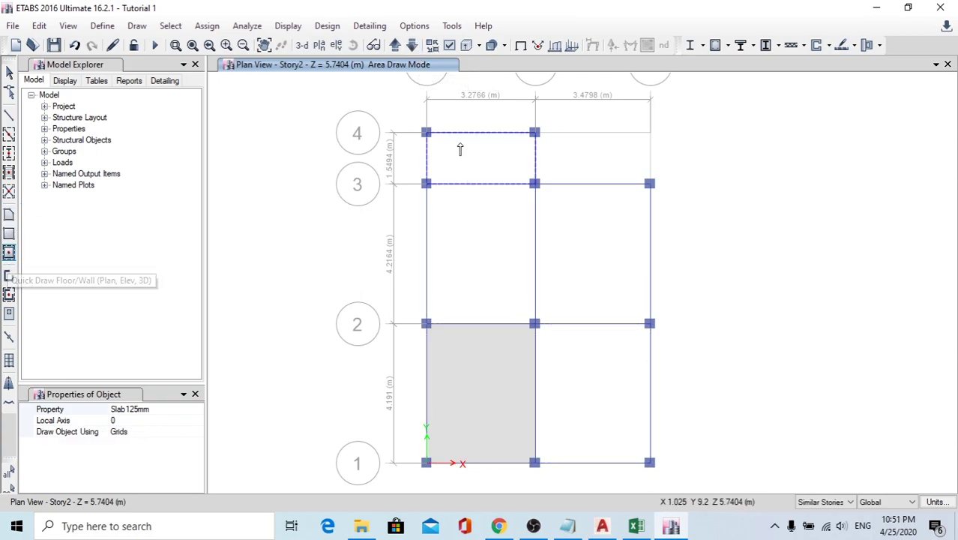
{"action": "left_click", "coordinate": [411, 46]}
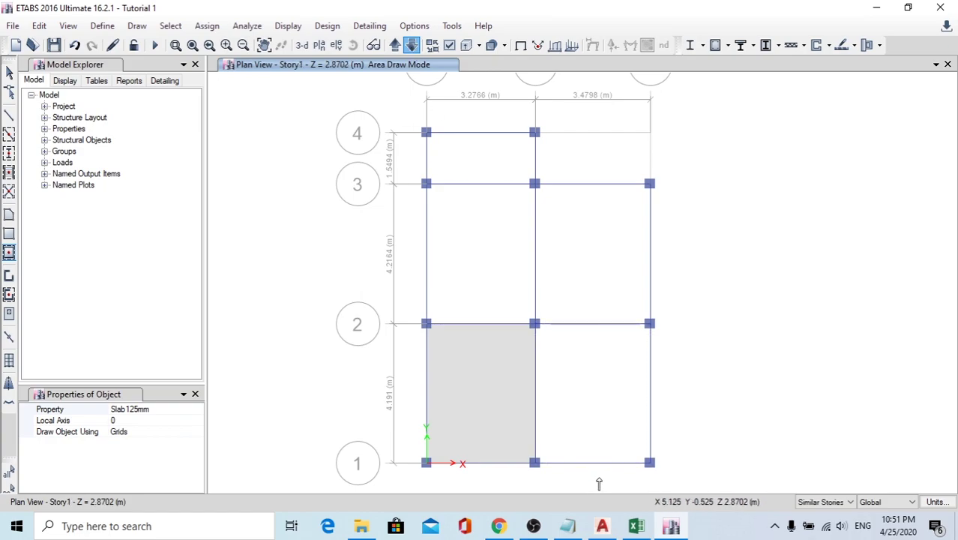
{"action": "left_click", "coordinate": [590, 402]}
{"action": "left_click", "coordinate": [442, 248]}
{"action": "left_click", "coordinate": [453, 168]}
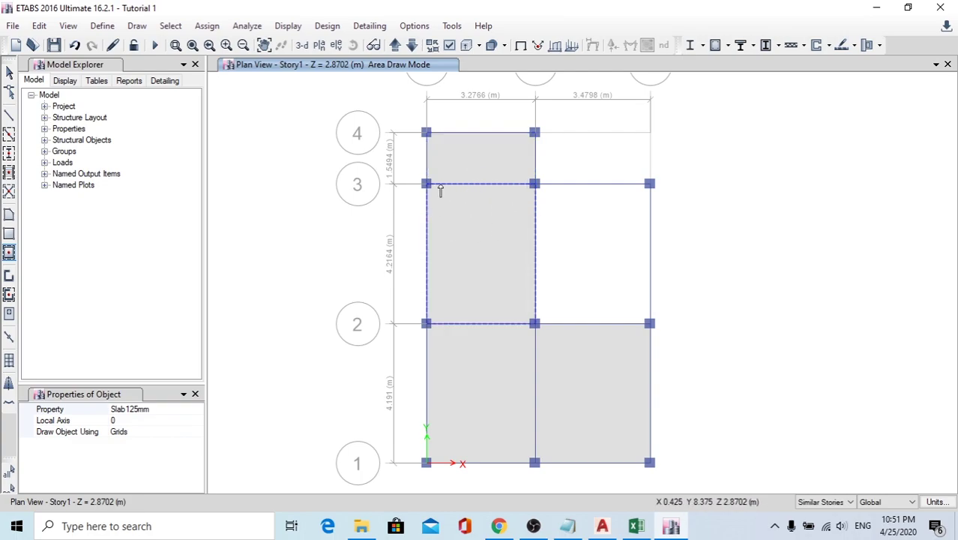
Step: Examine the staircase bay on the AutoCAD floor plan and its dimension from grid B to the inner stair wall
{"action": "key", "text": "alt+Tab"}
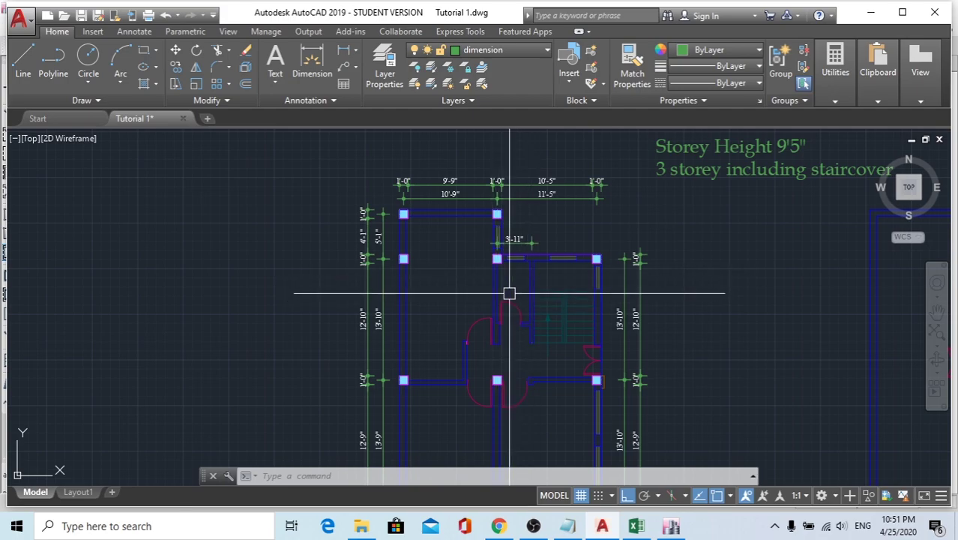
{"action": "scroll", "coordinate": [515, 300], "scroll_direction": "up", "scroll_amount": 2}
{"action": "scroll", "coordinate": [517, 300], "scroll_direction": "down", "scroll_amount": 2}
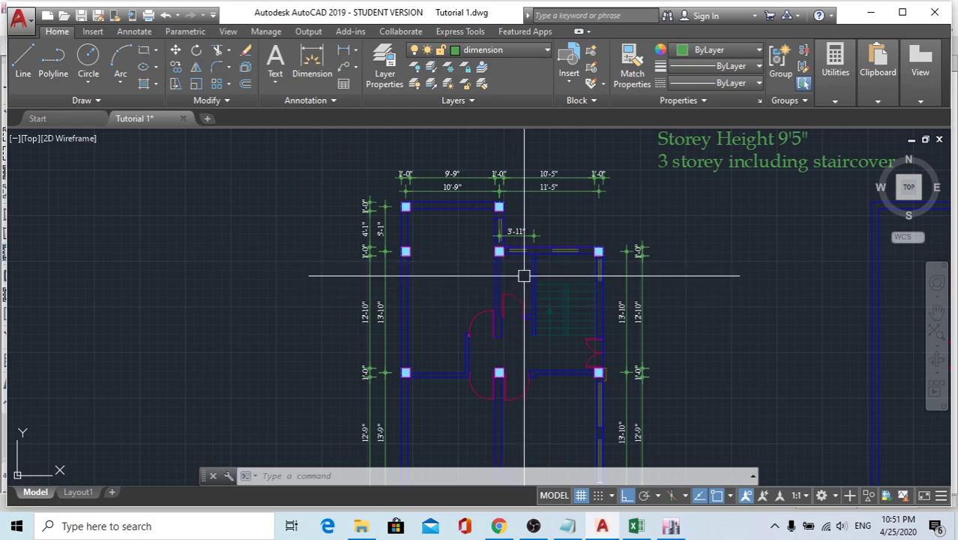
{"action": "key", "text": "alt+Tab"}
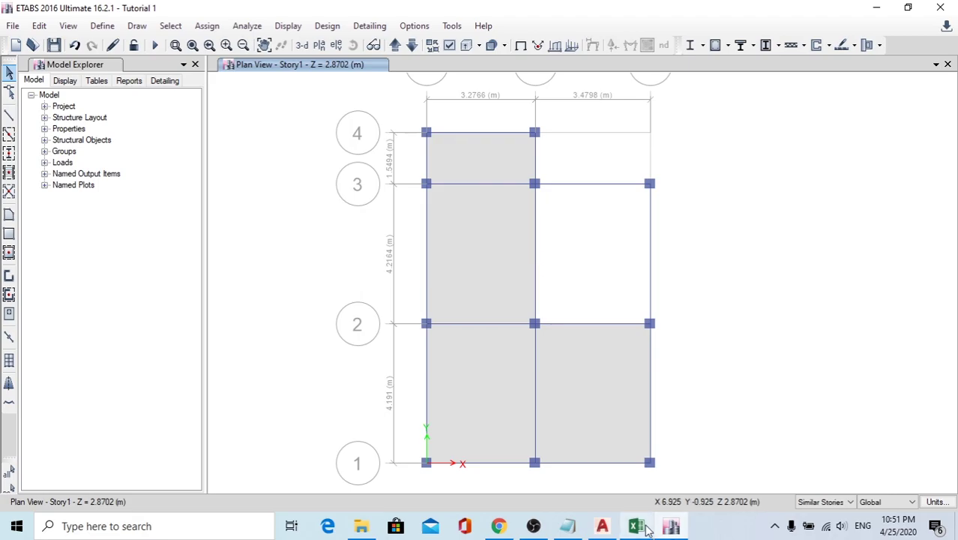
{"action": "left_click", "coordinate": [637, 527]}
{"action": "left_click", "coordinate": [602, 526]}
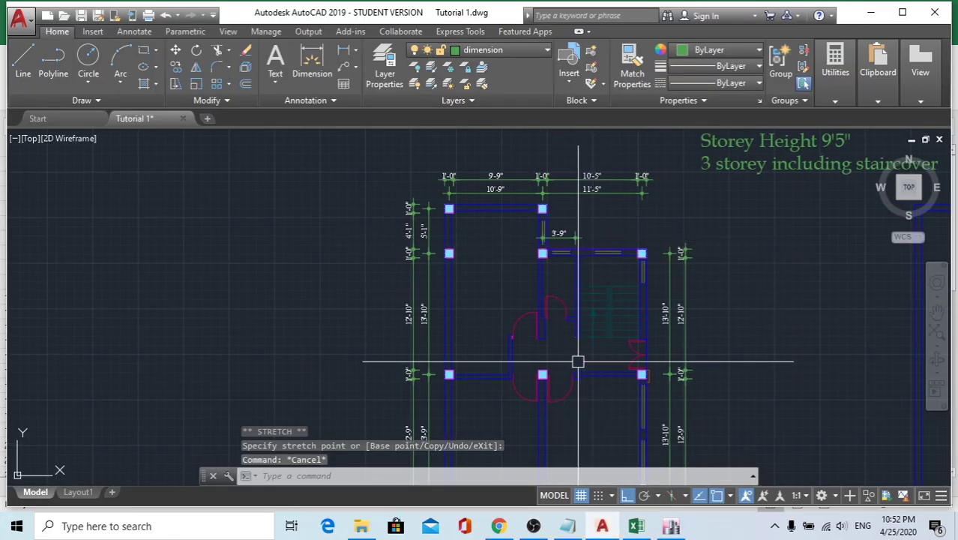
{"action": "key", "text": "alt+Tab"}
Step: Replicate the grid B beam between grids 2 and 3 once with dx 3'9" and dy 0, and check the copy on Story2
{"action": "left_click", "coordinate": [535, 240]}
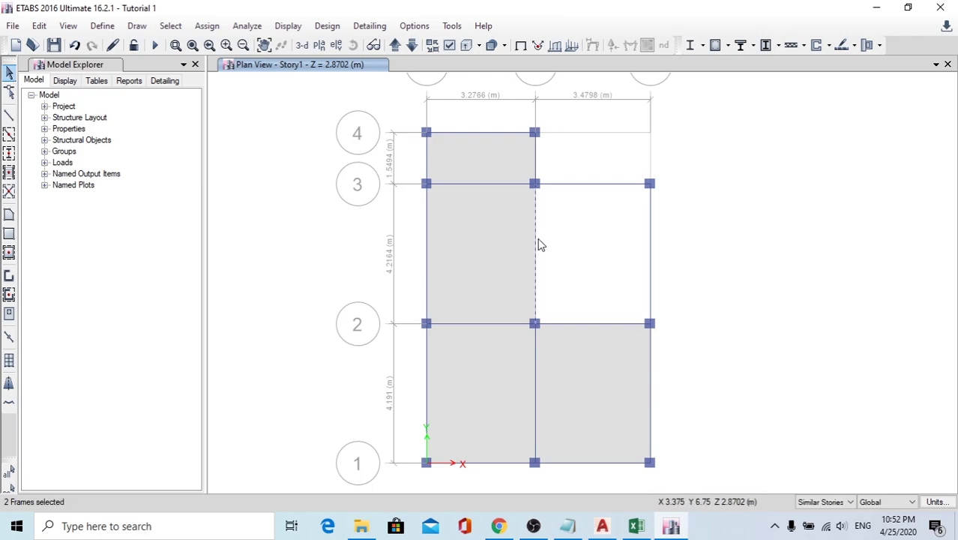
{"action": "key", "text": "ctrl+r"}
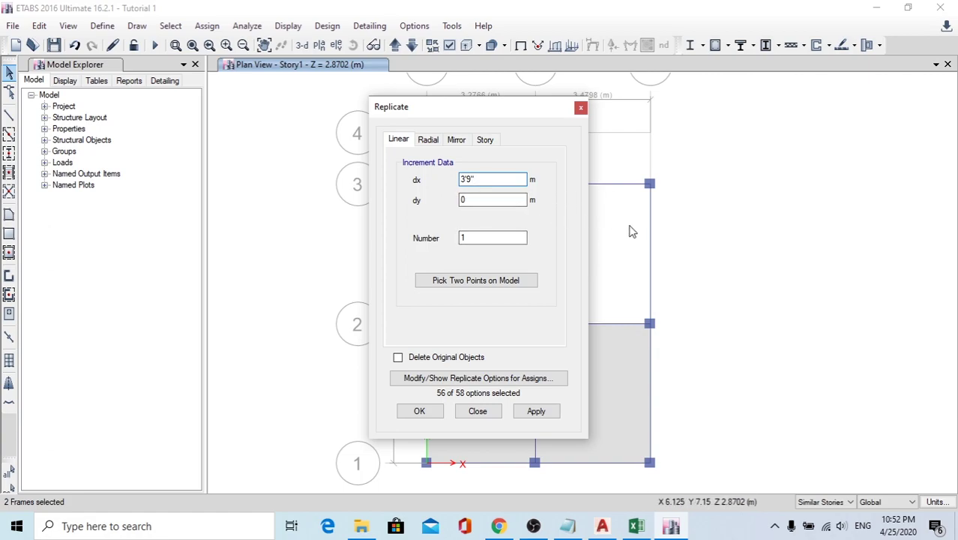
{"action": "left_click", "coordinate": [550, 413]}
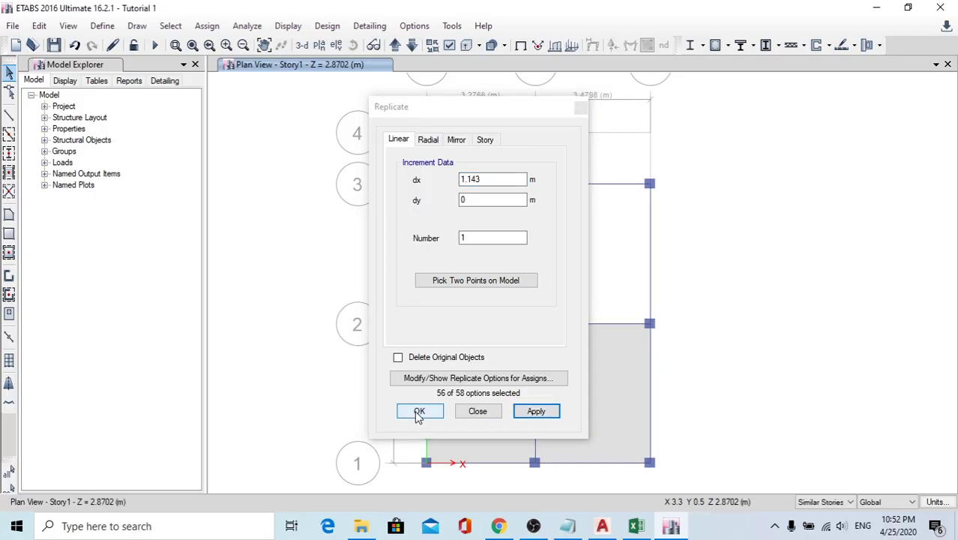
{"action": "left_click", "coordinate": [418, 413]}
{"action": "left_click", "coordinate": [398, 45]}
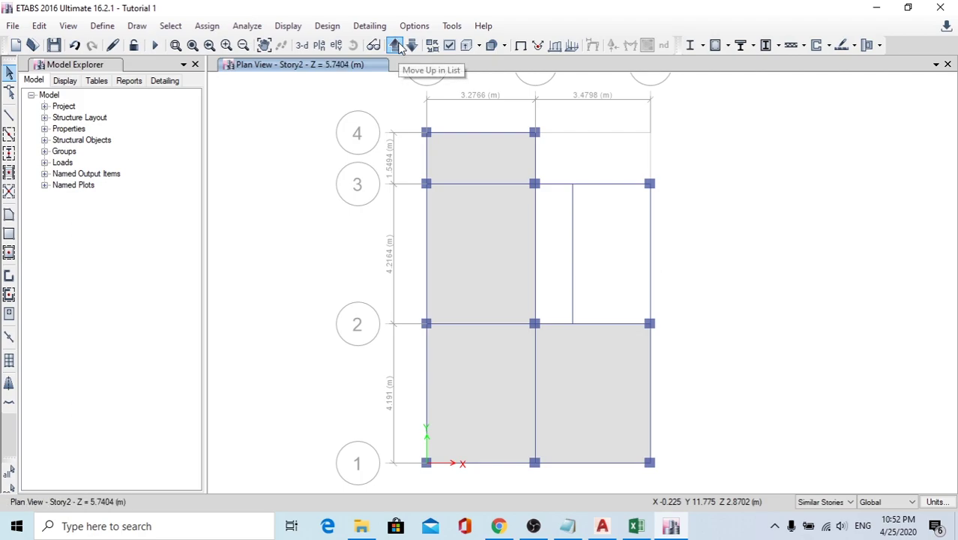
{"action": "left_click", "coordinate": [398, 46]}
{"action": "left_click", "coordinate": [411, 46]}
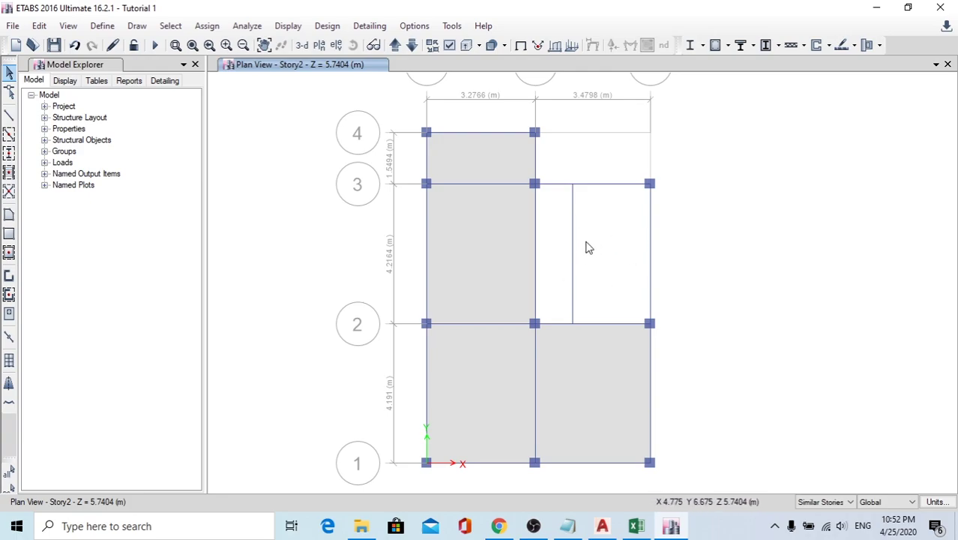
Step: Draw a rectangular Slab125mm floor on Story2 in the strip between grid B and the replicated beam, from grid 2 to grid 3
{"action": "left_click", "coordinate": [9, 214]}
{"action": "left_click", "coordinate": [535, 323]}
{"action": "left_click", "coordinate": [534, 184]}
{"action": "left_click", "coordinate": [572, 184]}
{"action": "left_click", "coordinate": [572, 323]}
{"action": "key", "text": "Return"}
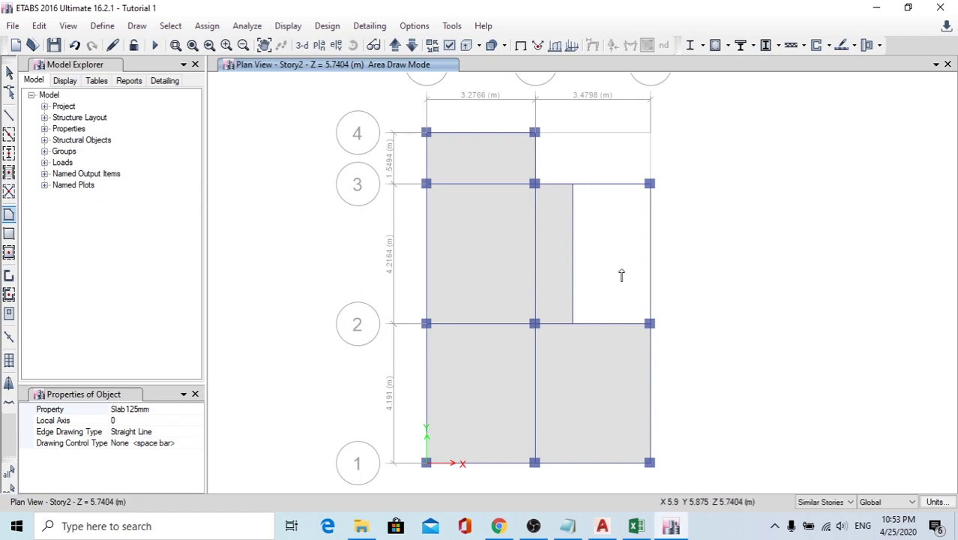
Step: Check the staircase bay on the AutoCAD plan and draw a Slab125mm roof floor over panel B-C/2-3 on Story3 in ETABS
{"action": "left_click", "coordinate": [606, 526]}
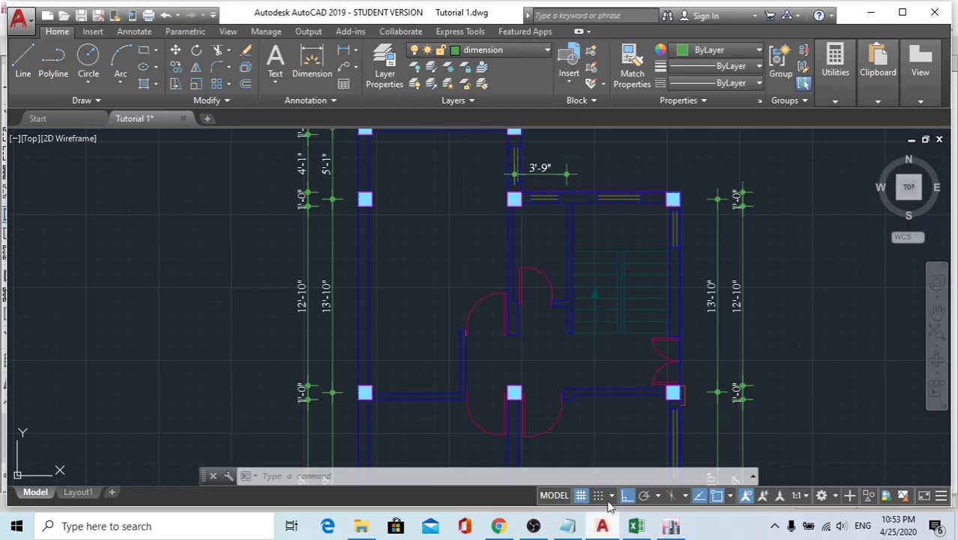
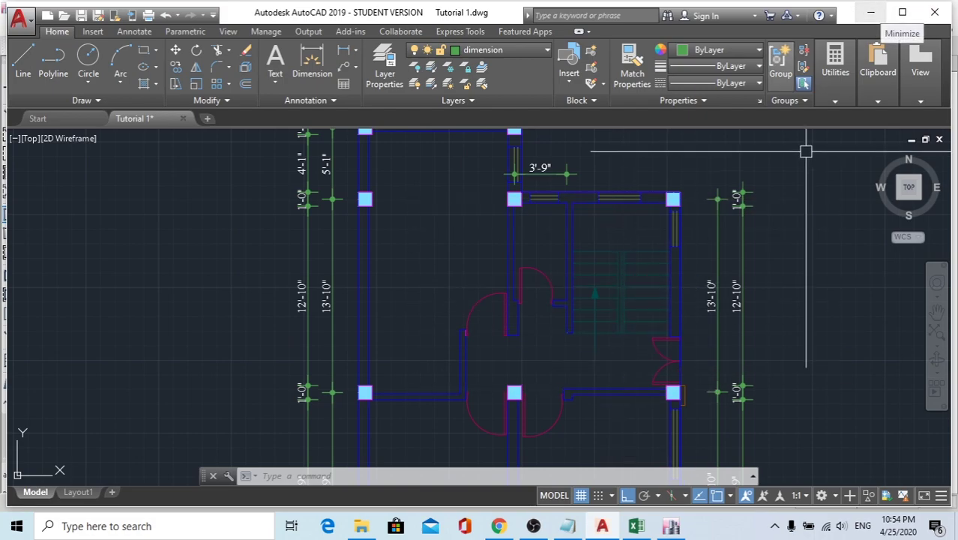
{"action": "left_click", "coordinate": [870, 12]}
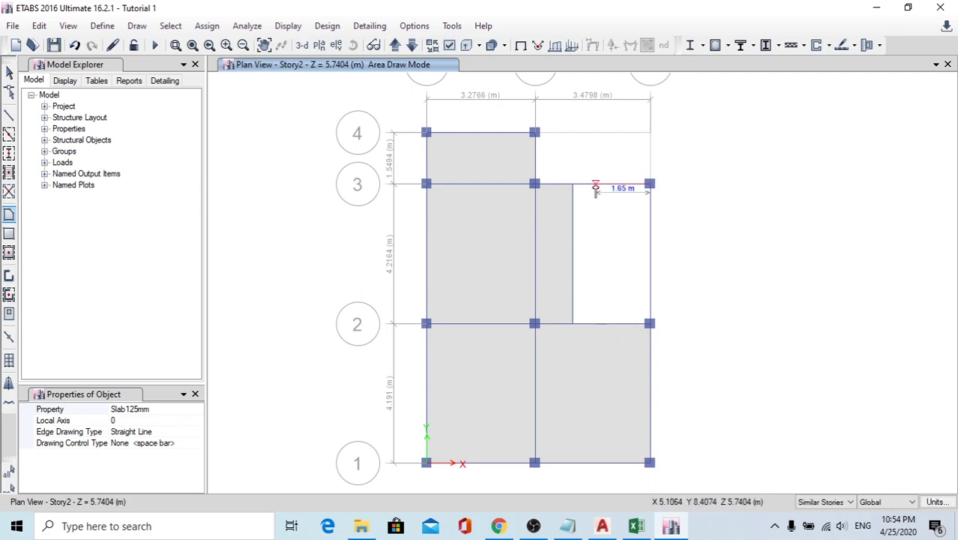
{"action": "left_click", "coordinate": [395, 45]}
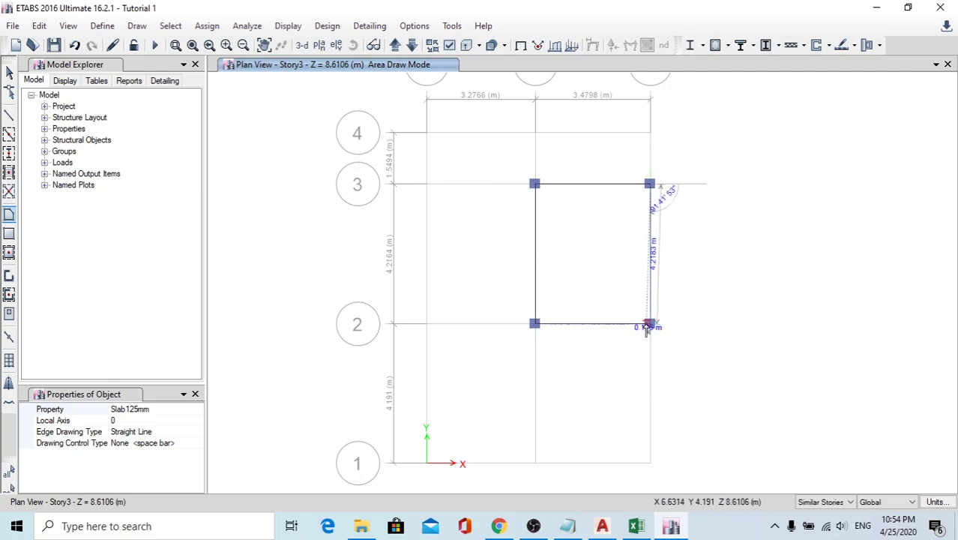
Step: Show the building in 3D with Extrude Frames and Extrude Shells enabled and inspect the extruded members
{"action": "left_click", "coordinate": [302, 45]}
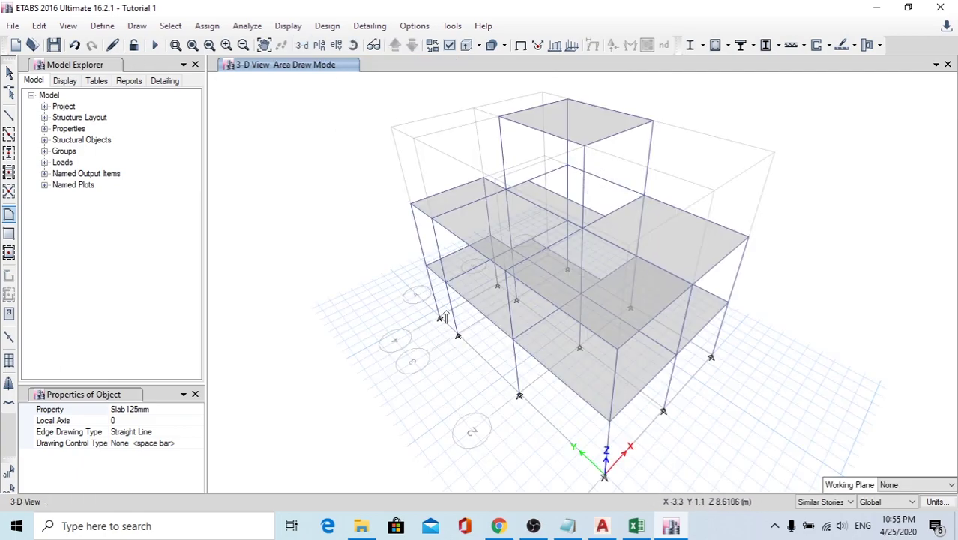
{"action": "left_click", "coordinate": [449, 45]}
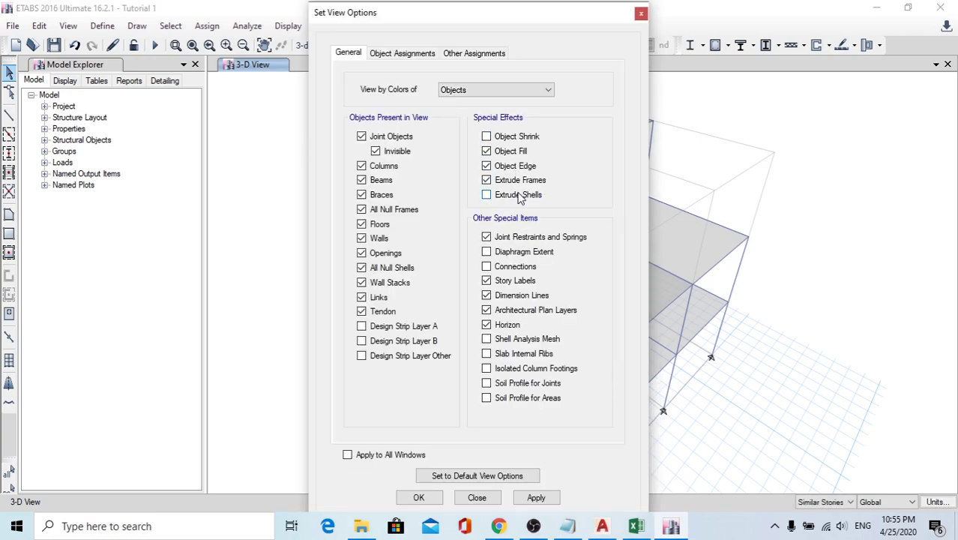
{"action": "left_click", "coordinate": [536, 498]}
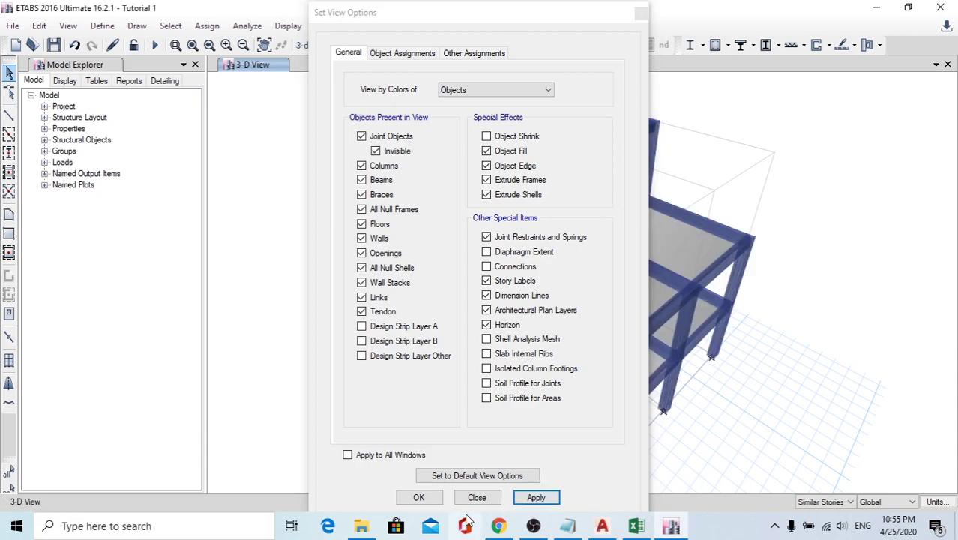
{"action": "left_click", "coordinate": [418, 497]}
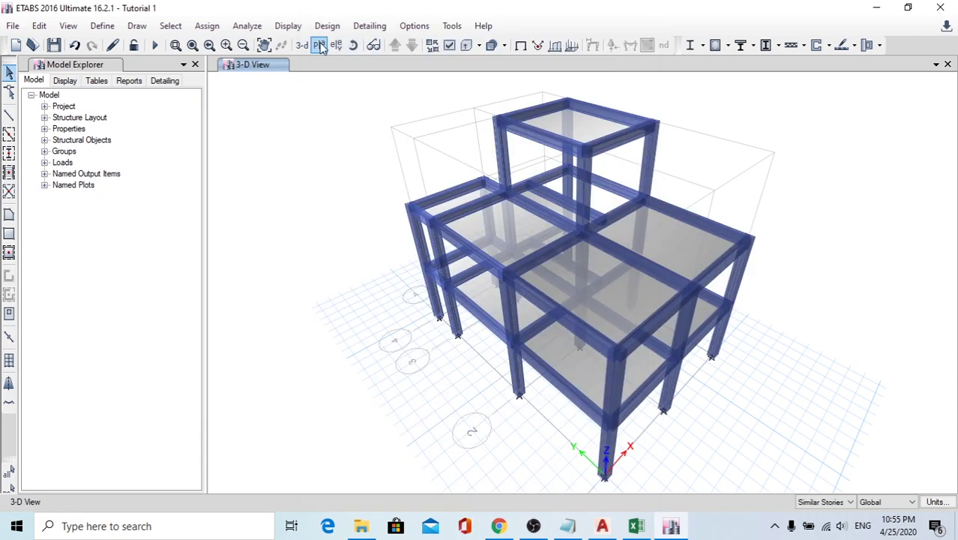
{"action": "mouse_move", "coordinate": [341, 107]}
{"action": "left_mouse_down"}
{"action": "mouse_move", "coordinate": [422, 305]}
{"action": "mouse_move", "coordinate": [539, 302]}
{"action": "mouse_move", "coordinate": [536, 287]}
{"action": "left_mouse_up"}
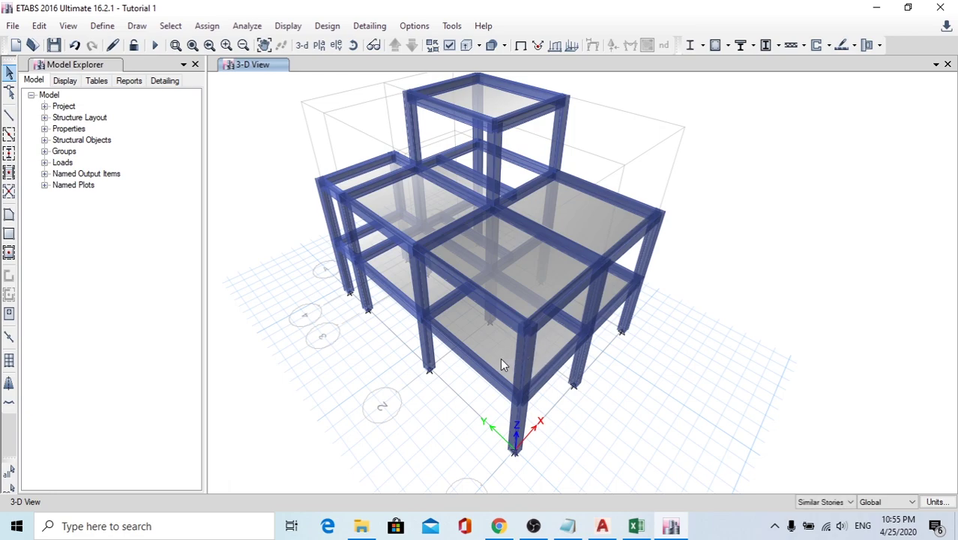
Step: Show the rendered view of the building, inspect the slabs and staircase opening from the front and above, and close it
{"action": "left_click", "coordinate": [69, 25]}
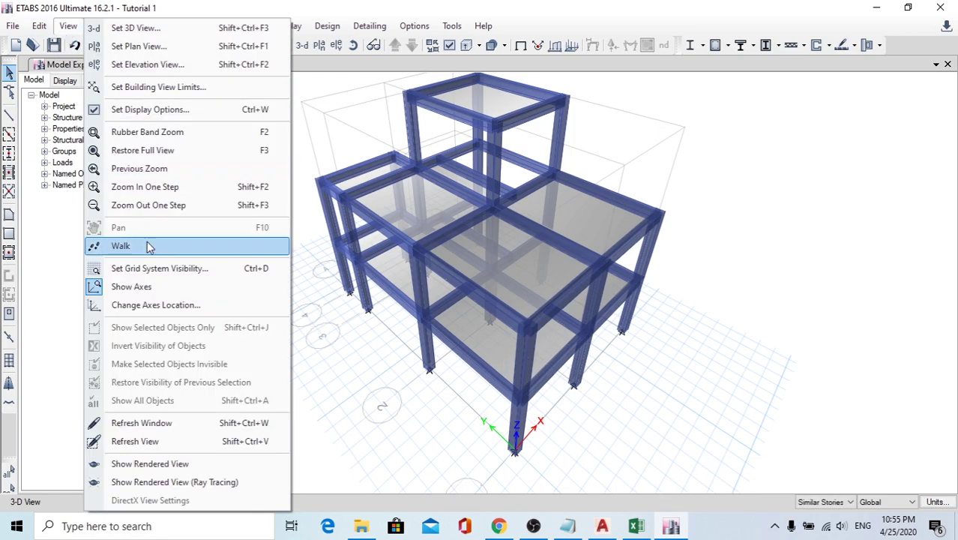
{"action": "left_click", "coordinate": [153, 465]}
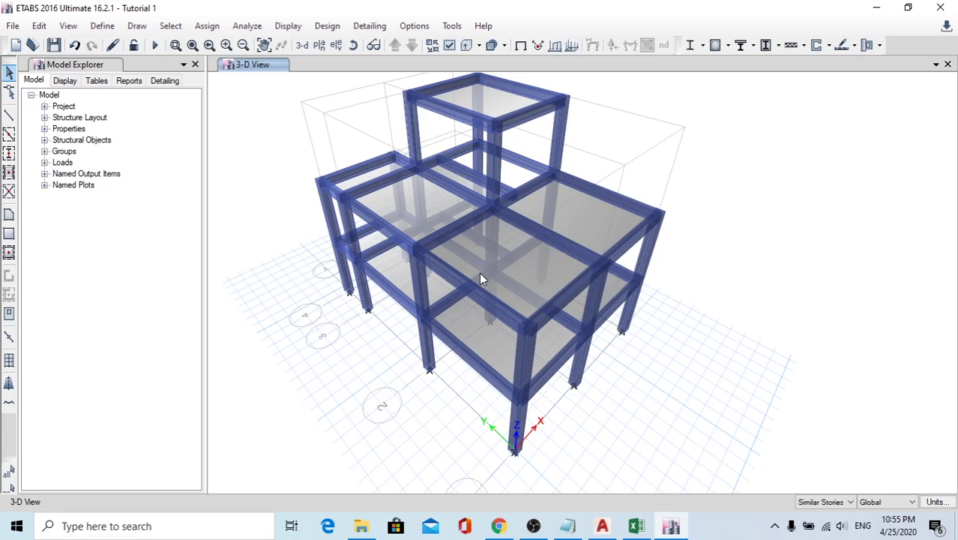
{"action": "left_click_drag", "start_coordinate": [454, 343], "coordinate": [123, 365]}
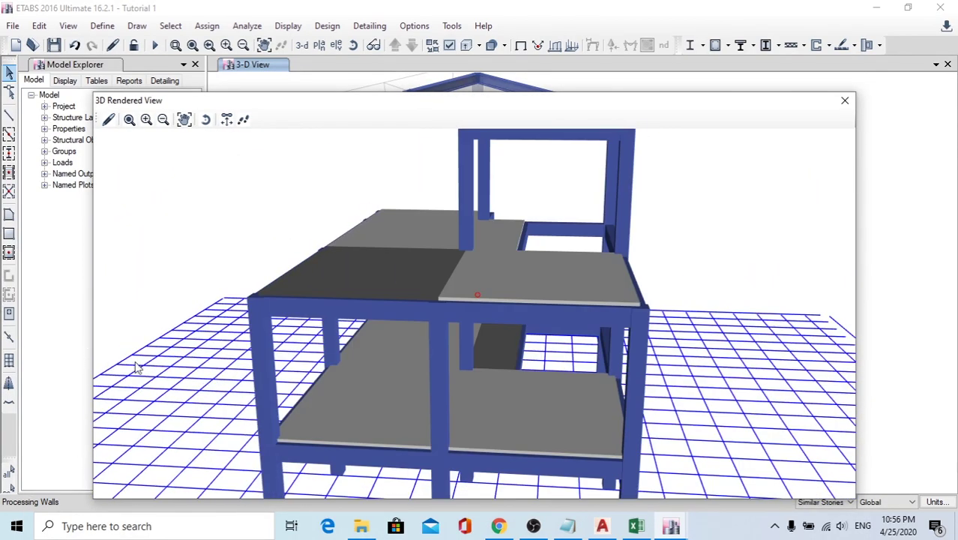
{"action": "left_click_drag", "start_coordinate": [473, 313], "coordinate": [501, 414]}
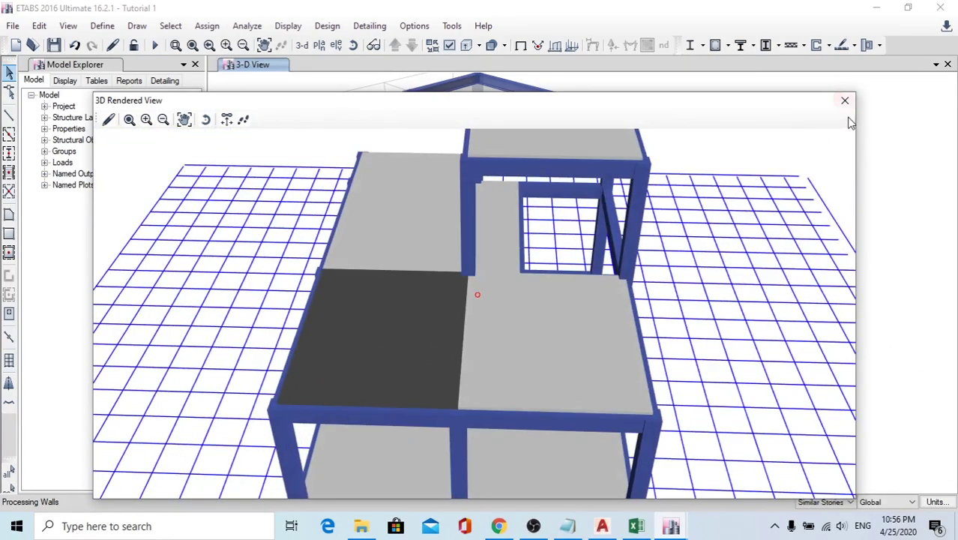
{"action": "left_click", "coordinate": [845, 100]}
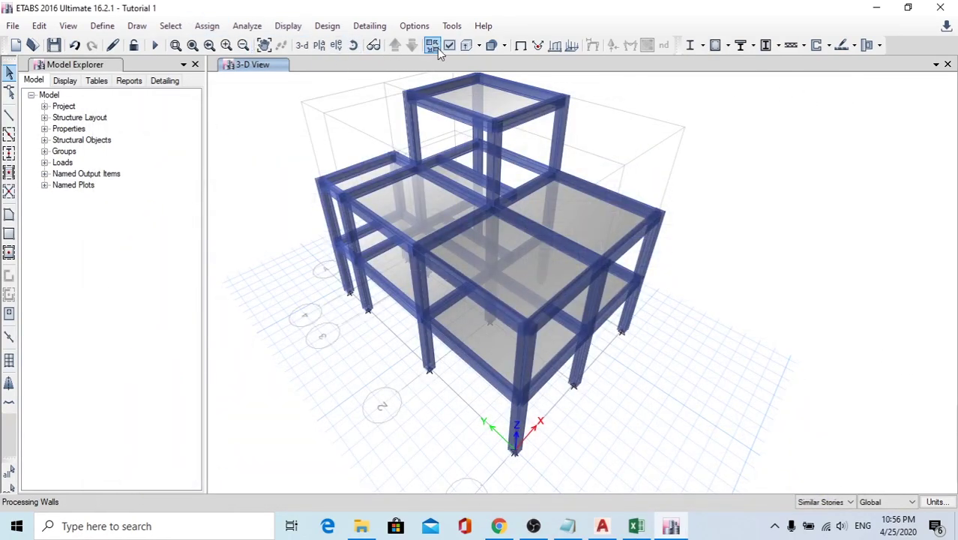
Step: Switch off Extrude Frames and Extrude Shells in the 3D view
{"action": "key", "text": "ctrl+w"}
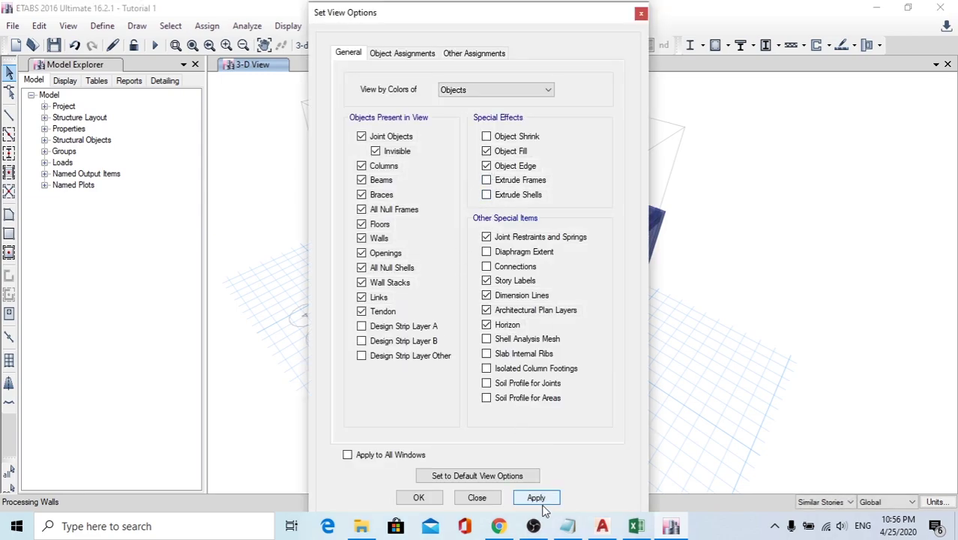
{"action": "left_click", "coordinate": [476, 497]}
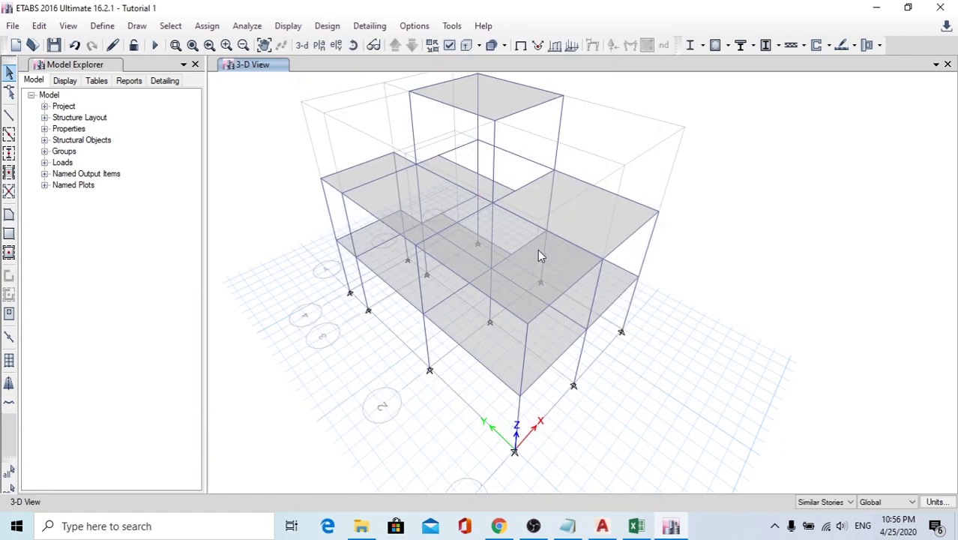
{"action": "scroll", "coordinate": [538, 251], "scroll_direction": "down", "scroll_amount": 4}
{"action": "scroll", "coordinate": [524, 223], "scroll_direction": "up", "scroll_amount": 4}
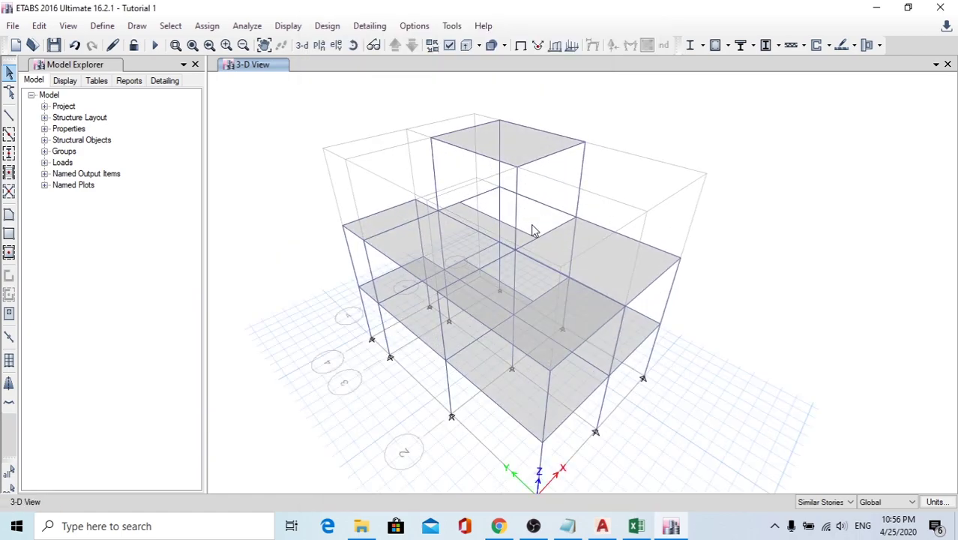
Step: Change from the 3D view to the Story1 plan view
{"action": "left_click", "coordinate": [318, 46]}
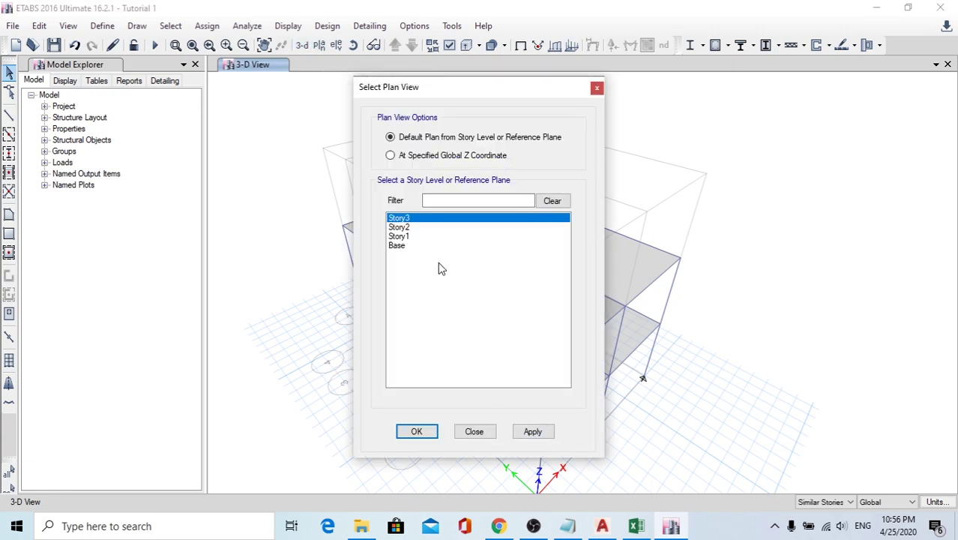
{"action": "left_click", "coordinate": [401, 236]}
{"action": "left_click", "coordinate": [532, 432]}
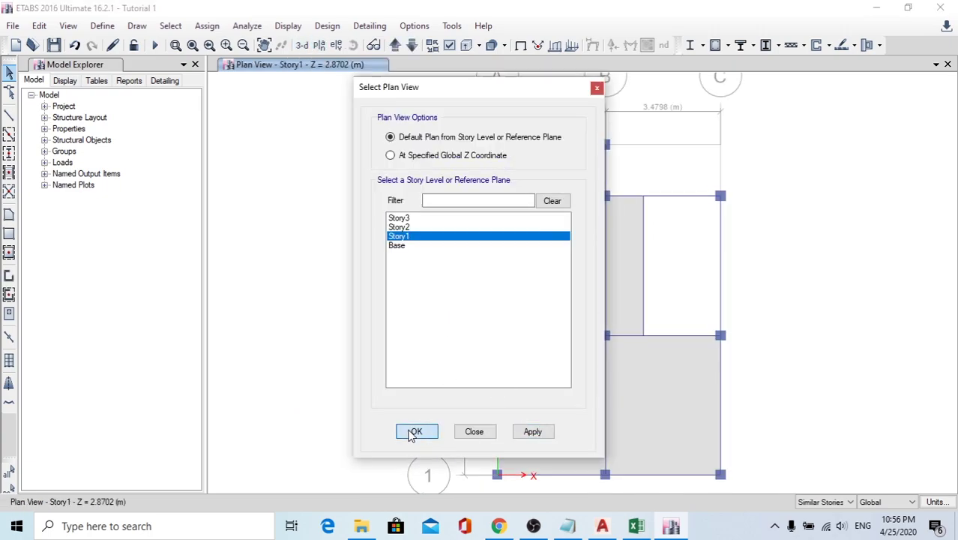
{"action": "left_click", "coordinate": [411, 431]}
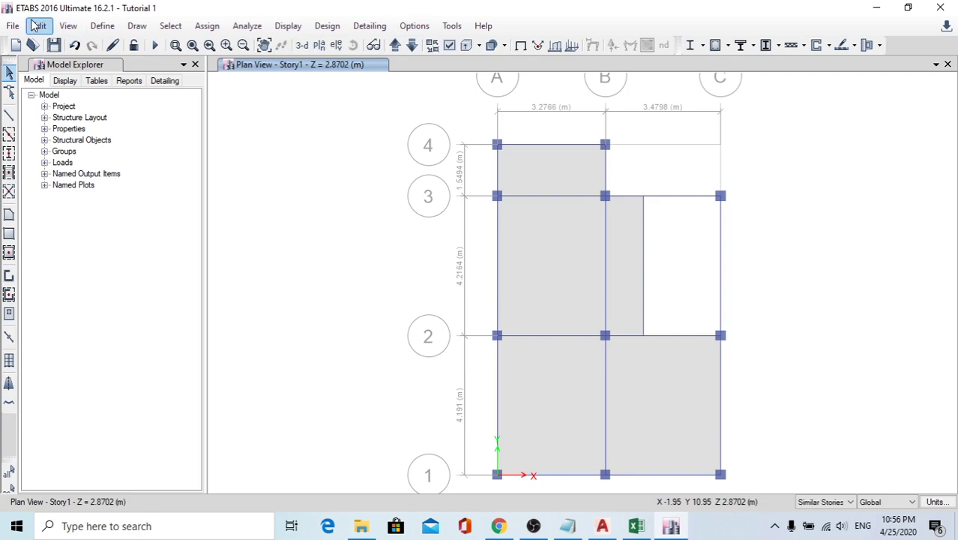
Step: Open the load pattern definitions and enter Self Weight as the new name for the Dead load pattern
{"action": "left_click", "coordinate": [102, 26]}
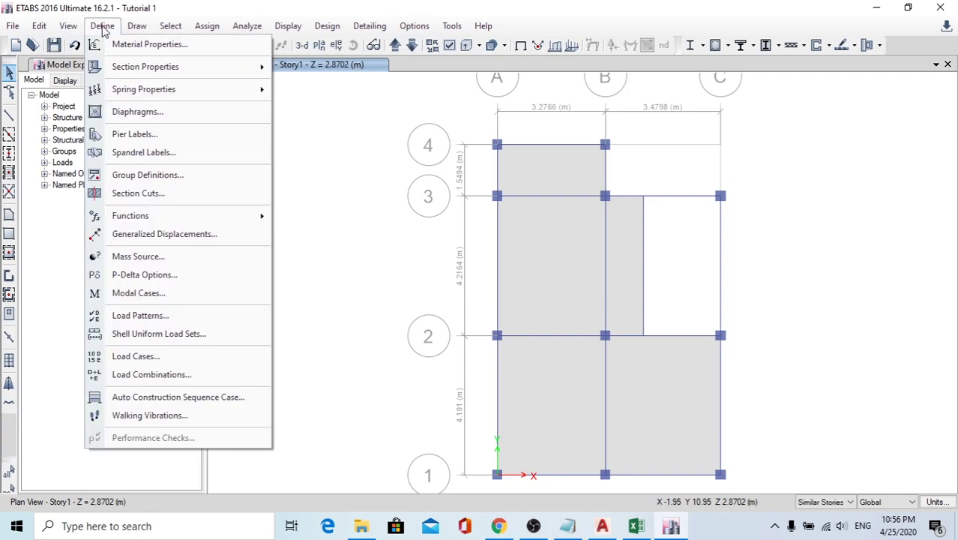
{"action": "left_click", "coordinate": [148, 316]}
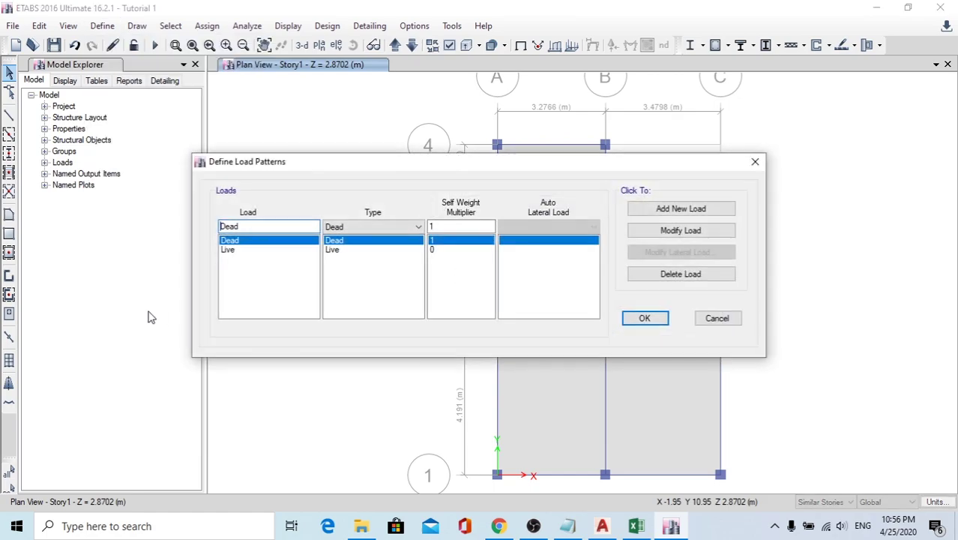
{"action": "left_click_drag", "start_coordinate": [273, 229], "coordinate": [209, 235]}
{"action": "type", "text": "Self Weight"}
{"action": "left_click", "coordinate": [440, 227]}
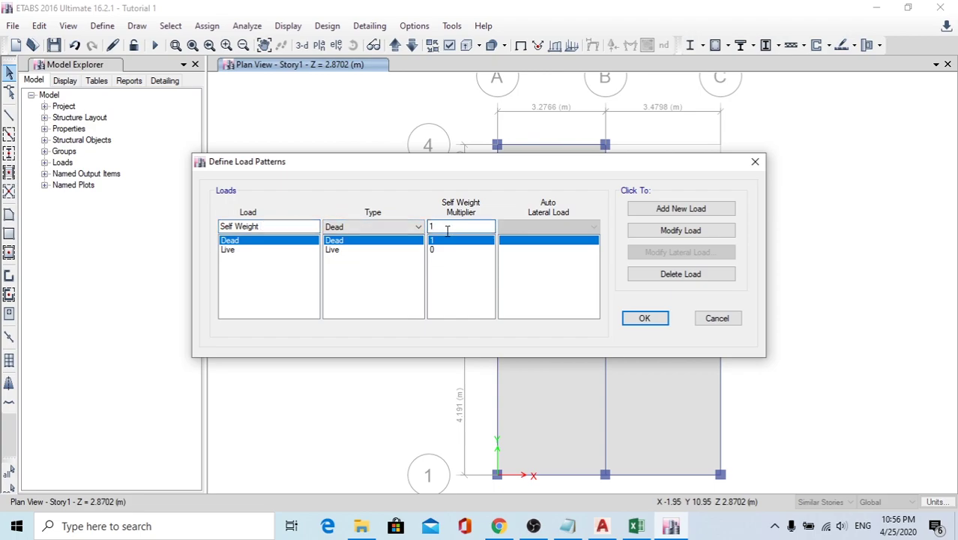
Step: Add the Self Weight load pattern of type Dead with multiplier 1, and delete the default Dead and Live patterns
{"action": "left_click", "coordinate": [678, 209]}
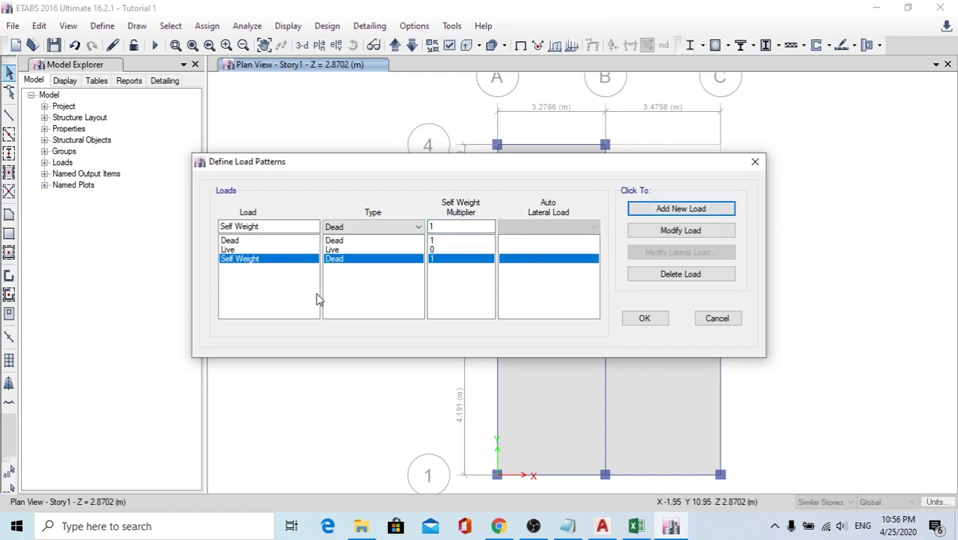
{"action": "left_click", "coordinate": [252, 241]}
{"action": "left_click", "coordinate": [642, 276]}
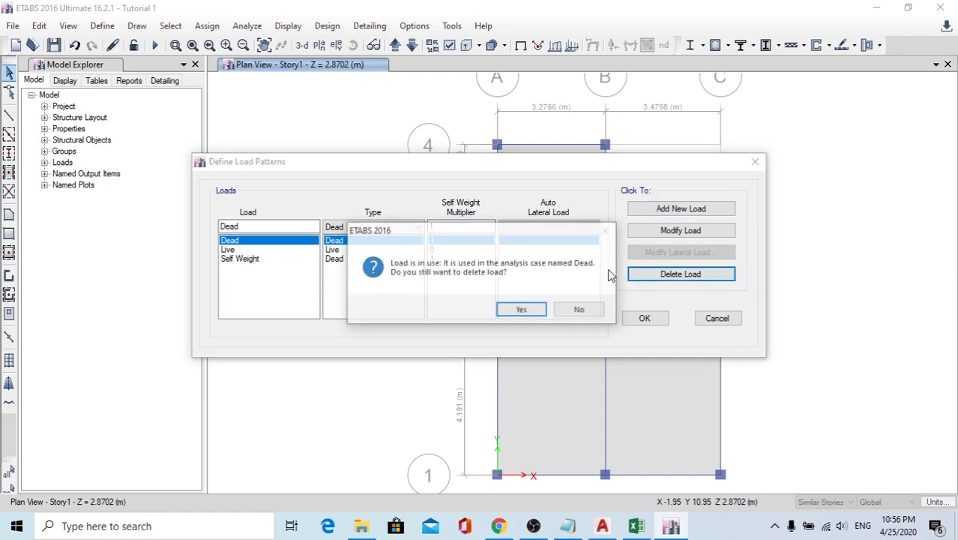
{"action": "left_click", "coordinate": [545, 310]}
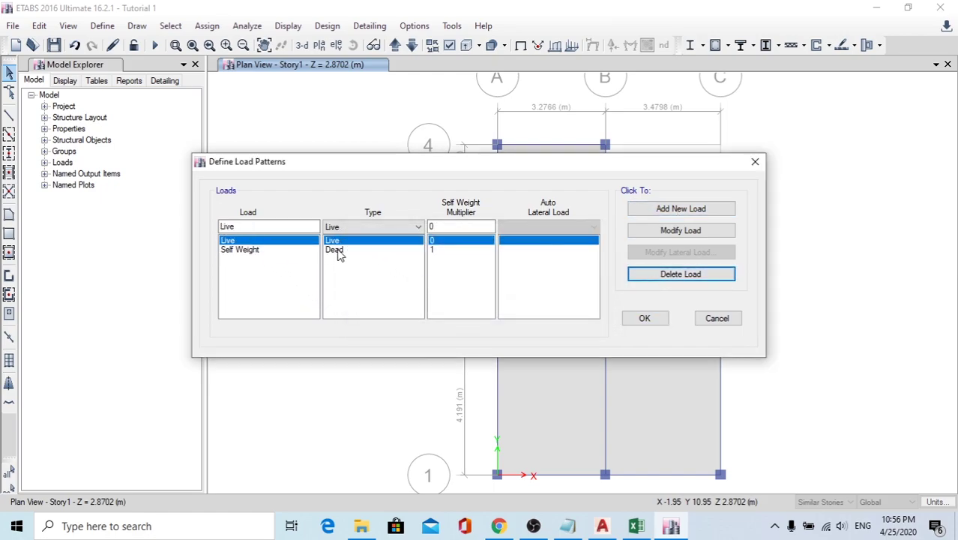
{"action": "left_click", "coordinate": [681, 274]}
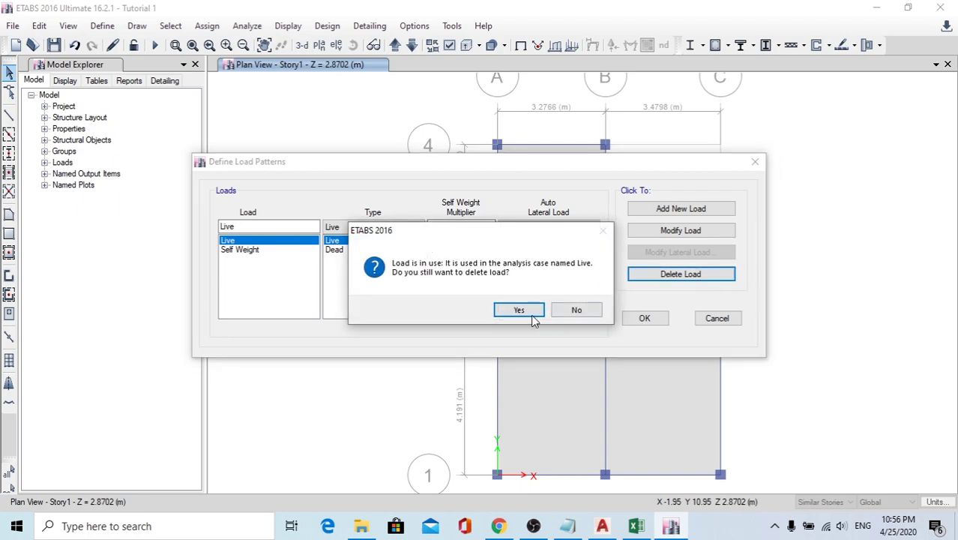
{"action": "left_click", "coordinate": [531, 315]}
Step: Add a load pattern named Live Load with type Live and self weight multiplier 0
{"action": "left_click_drag", "start_coordinate": [285, 227], "coordinate": [180, 225]}
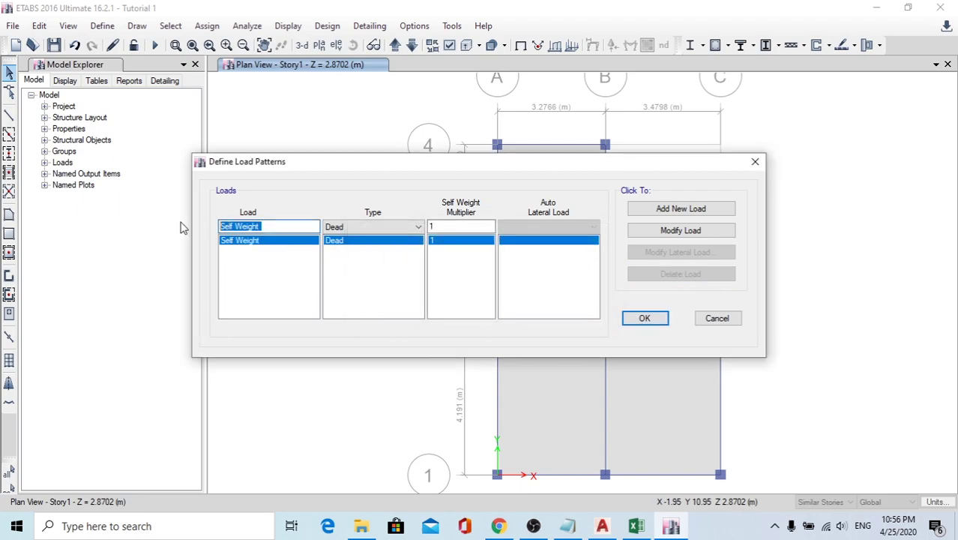
{"action": "type", "text": "Li"}
{"action": "left_click", "coordinate": [387, 229]}
{"action": "left_click", "coordinate": [374, 255]}
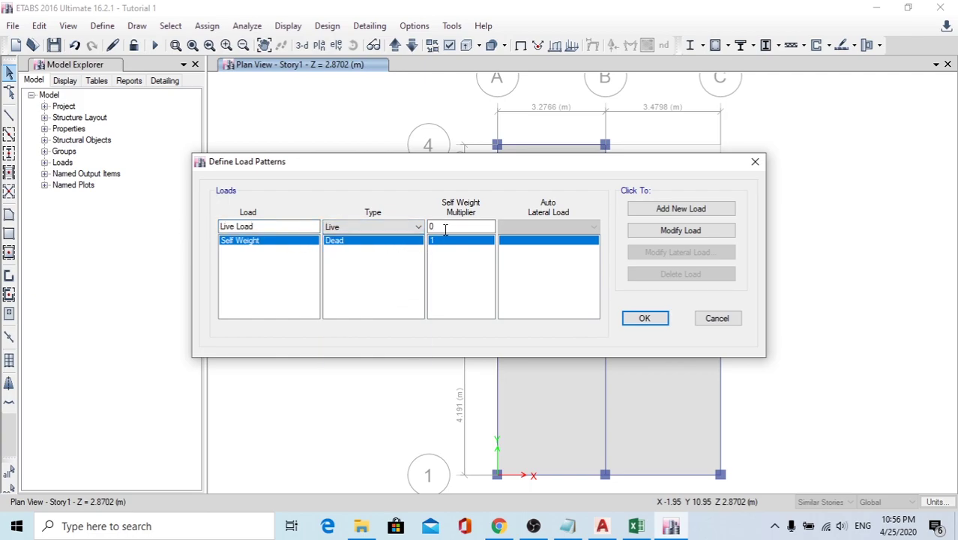
{"action": "left_click", "coordinate": [681, 209]}
Step: Add a load pattern named Dead load with type Super Dead and self weight multiplier 0
{"action": "left_click_drag", "start_coordinate": [258, 227], "coordinate": [208, 228]}
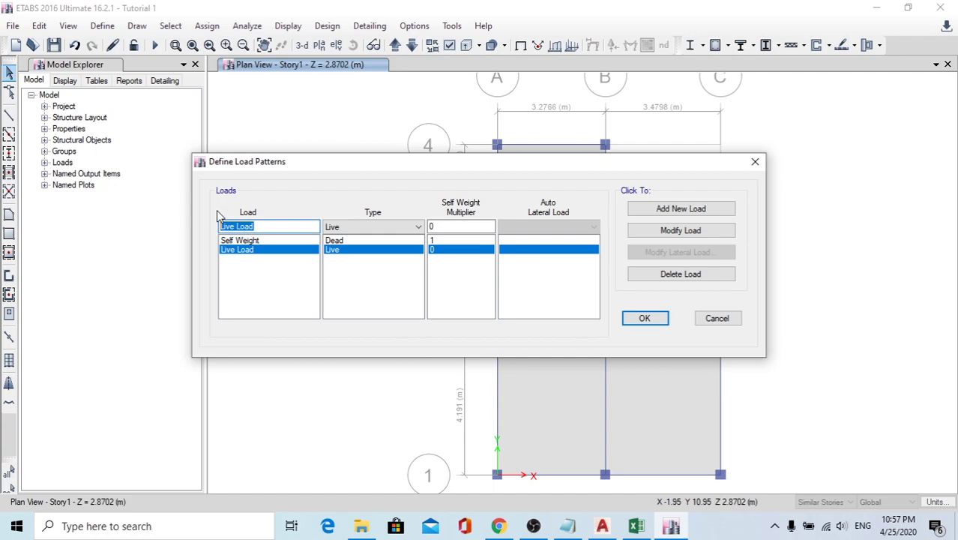
{"action": "type", "text": "Dead"}
{"action": "left_click", "coordinate": [352, 227]}
{"action": "left_click", "coordinate": [359, 248]}
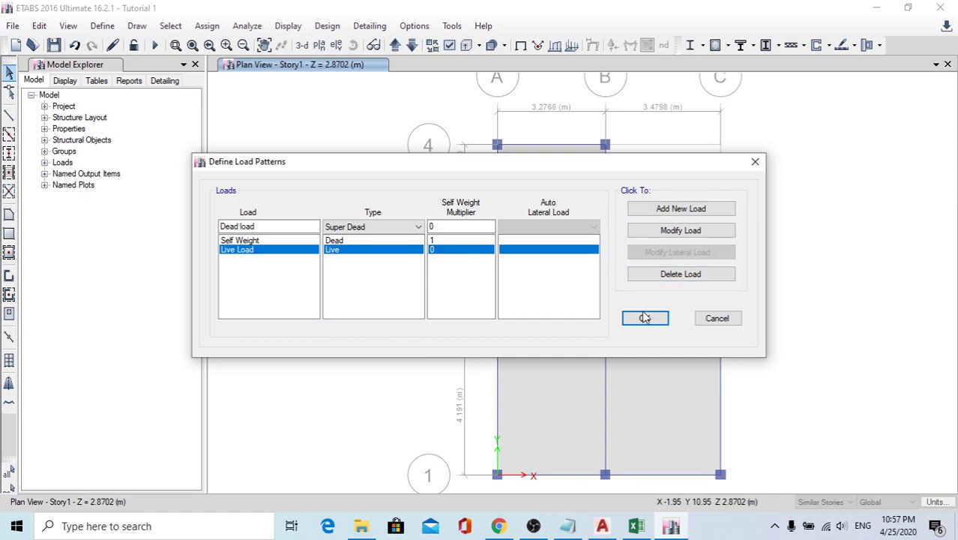
{"action": "left_click", "coordinate": [666, 211]}
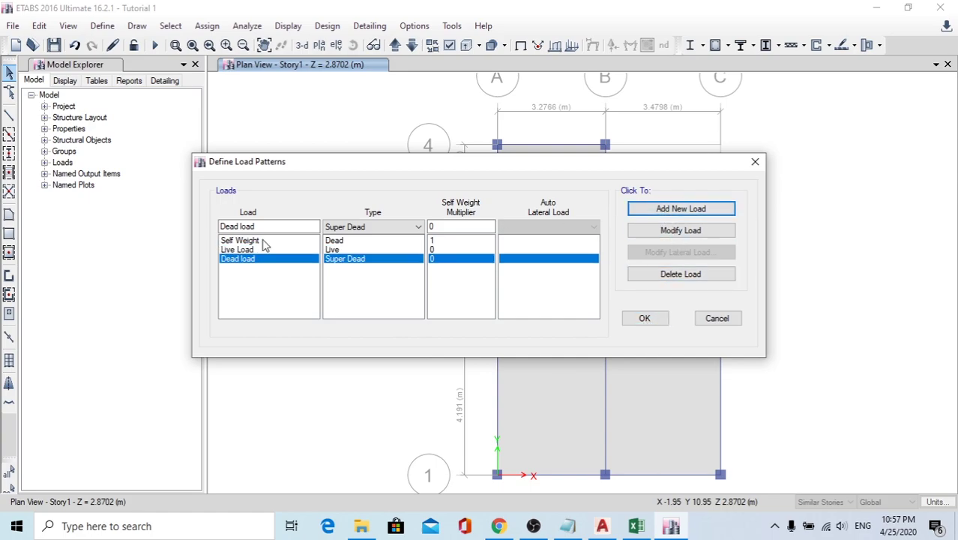
Step: Add a load pattern named Floor Finish with type Super Dead and self weight multiplier 0
{"action": "left_click_drag", "start_coordinate": [257, 226], "coordinate": [191, 217]}
{"action": "type", "text": "Floor Finish"}
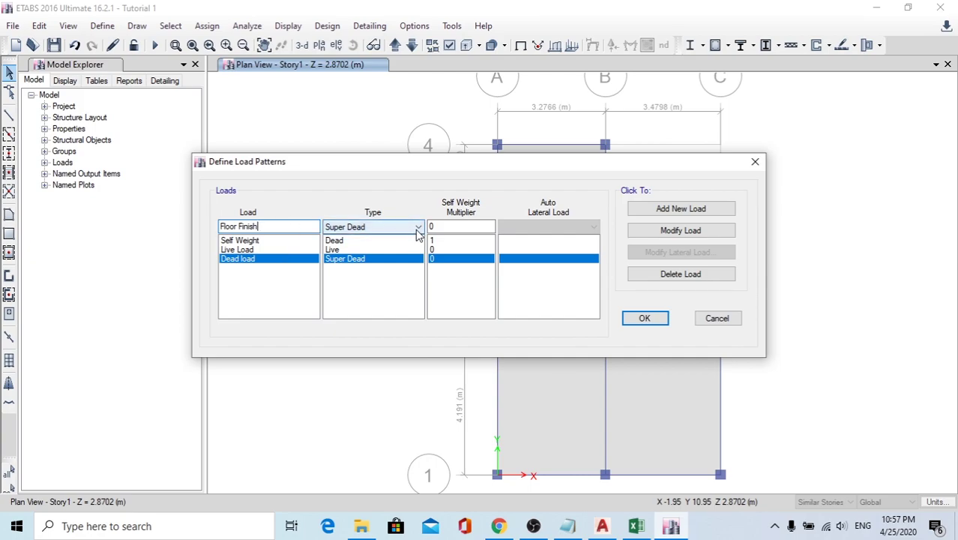
{"action": "left_click", "coordinate": [649, 211]}
Step: Add a load pattern named EQX with type Seismic and auto lateral load IS1893 2002
{"action": "left_click", "coordinate": [274, 227]}
{"action": "left_click_drag", "start_coordinate": [274, 227], "coordinate": [134, 229]}
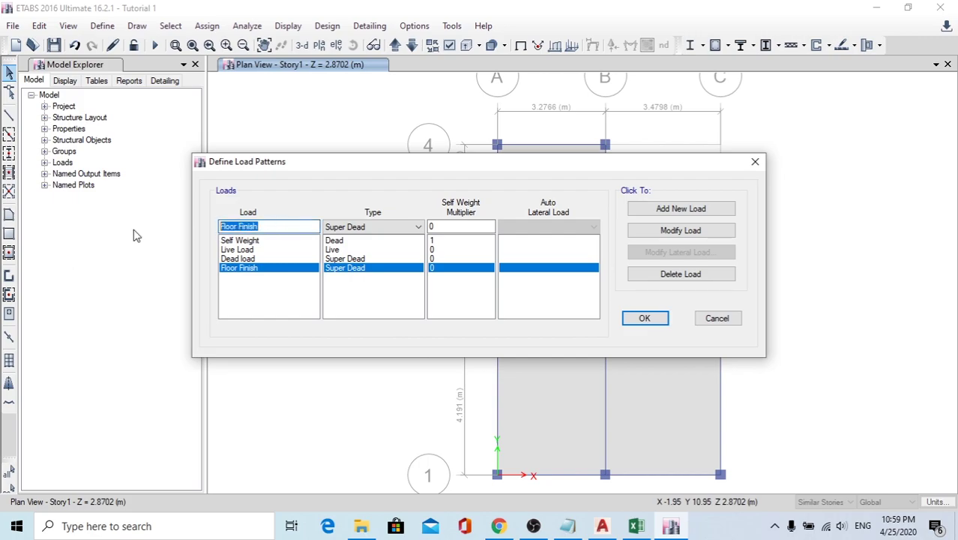
{"action": "type", "text": "EQX"}
{"action": "left_click", "coordinate": [388, 228]}
{"action": "left_click", "coordinate": [341, 295]}
{"action": "left_click", "coordinate": [544, 227]}
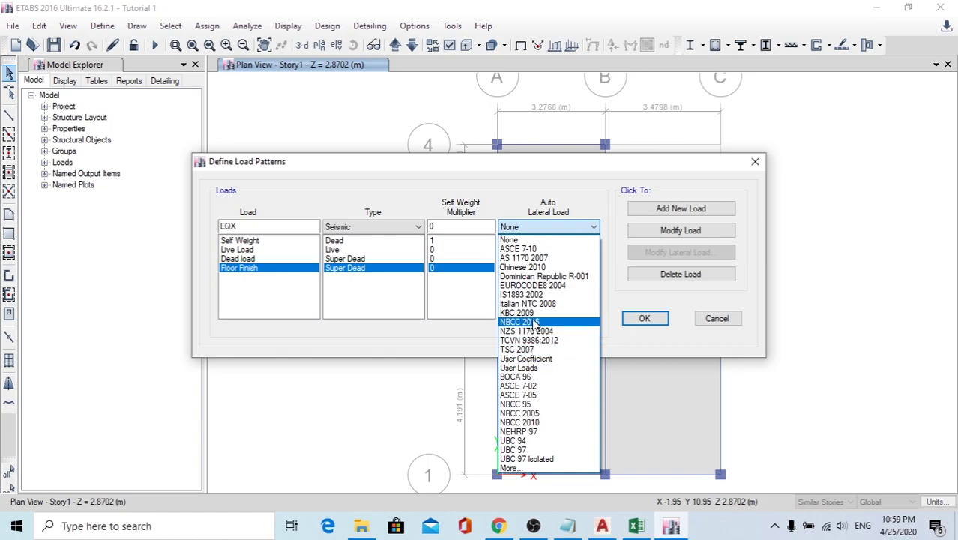
{"action": "left_click", "coordinate": [535, 294]}
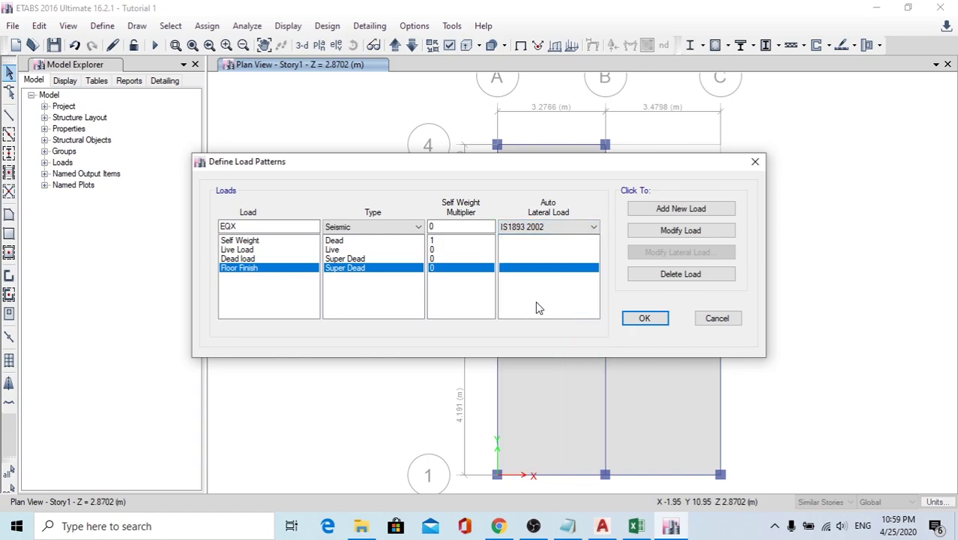
{"action": "left_click", "coordinate": [675, 212]}
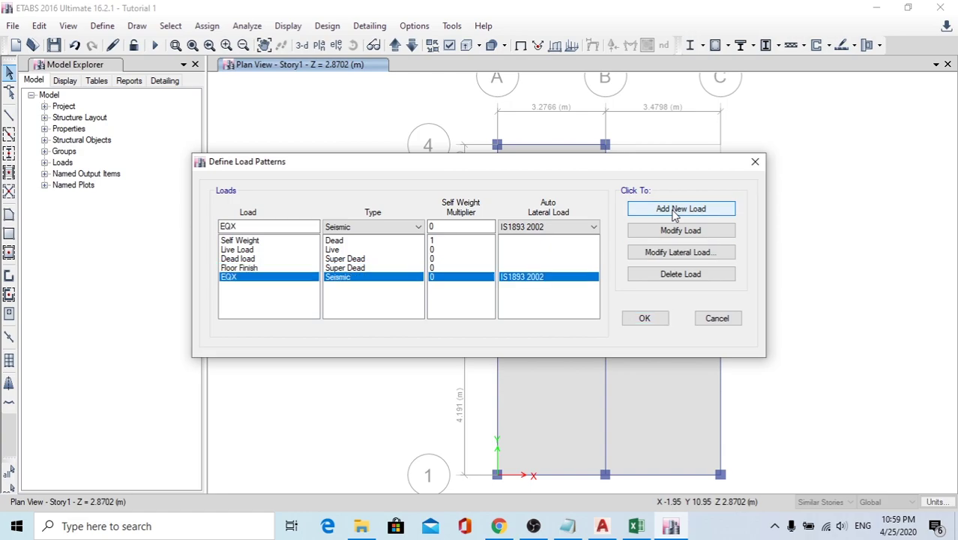
Step: Restrict EQX's lateral load to the X direction cases by excluding Y Dir and both Y Dir eccentricity cases
{"action": "left_click", "coordinate": [677, 253]}
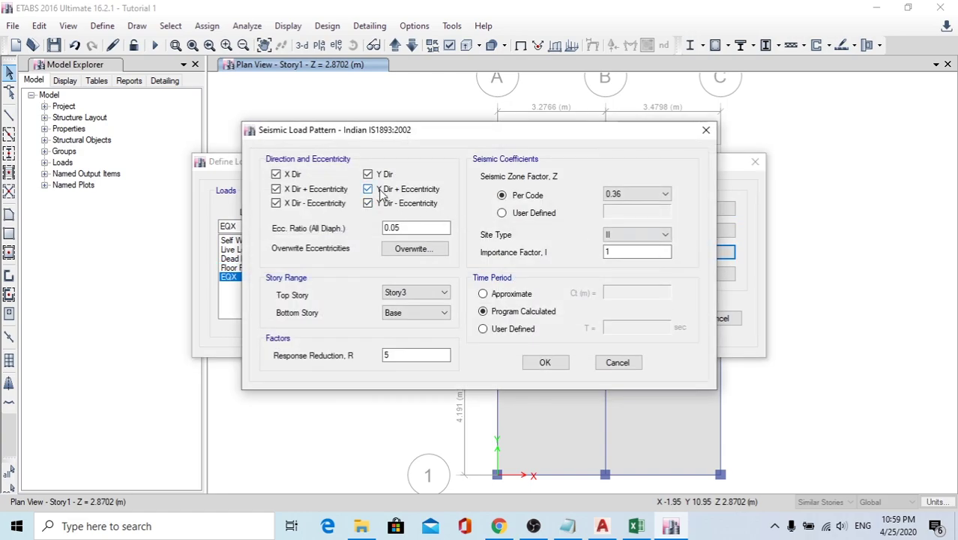
{"action": "left_click", "coordinate": [367, 174]}
{"action": "left_click", "coordinate": [367, 189]}
{"action": "left_click", "coordinate": [367, 203]}
Step: Set EQX's seismic coefficients to per-code zone factor 0.36, site type II and importance factor 1
{"action": "left_click", "coordinate": [650, 195]}
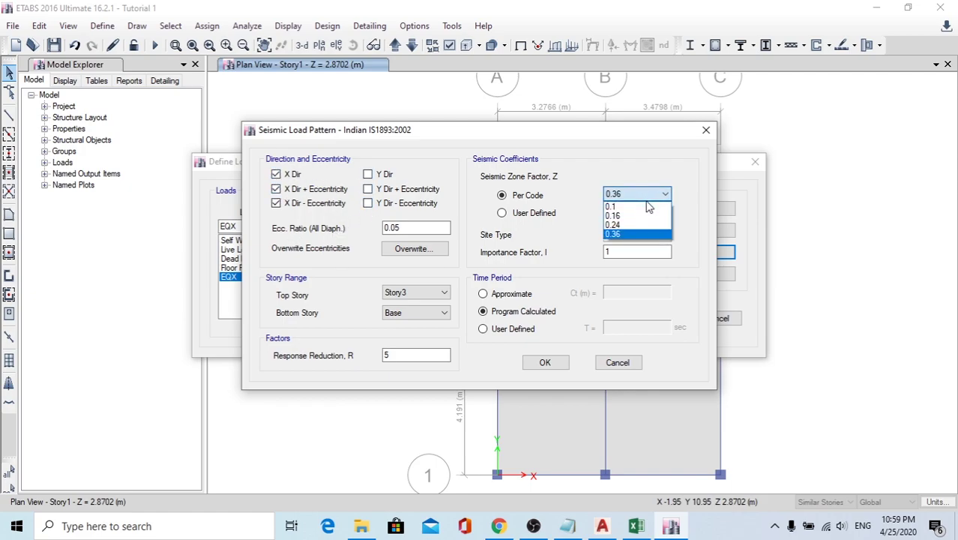
{"action": "left_click", "coordinate": [640, 233]}
{"action": "left_click", "coordinate": [639, 195]}
{"action": "left_click", "coordinate": [627, 234]}
{"action": "left_click", "coordinate": [639, 195]}
{"action": "left_click", "coordinate": [624, 234]}
{"action": "left_click", "coordinate": [621, 238]}
{"action": "left_click", "coordinate": [617, 257]}
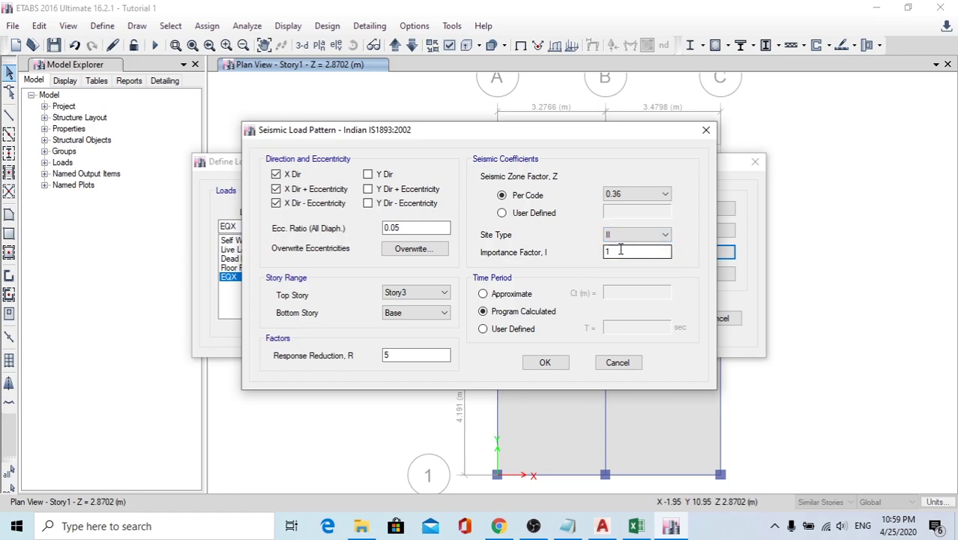
{"action": "left_click", "coordinate": [618, 252]}
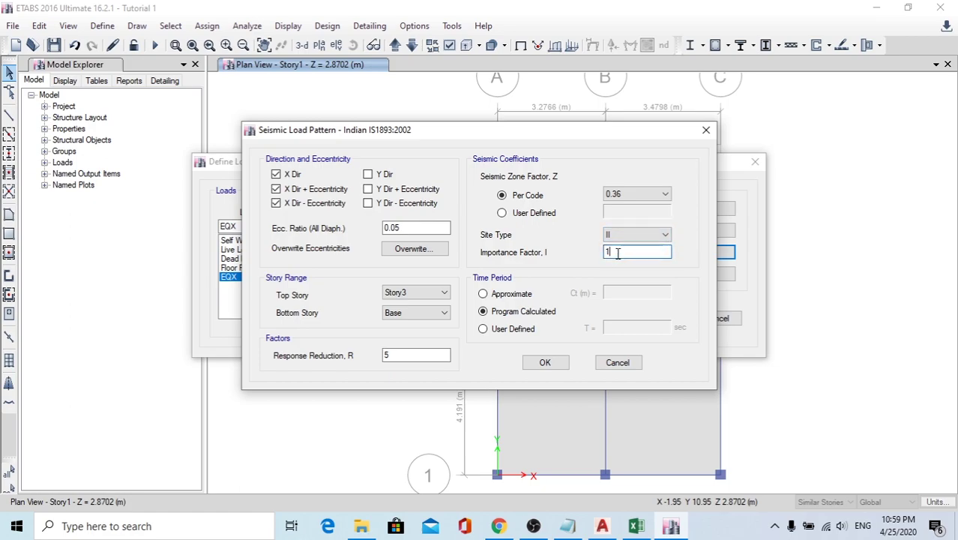
Step: Compare the time period options for EQX and choose Approximate with a Ct of 0.075 m
{"action": "left_click", "coordinate": [508, 297]}
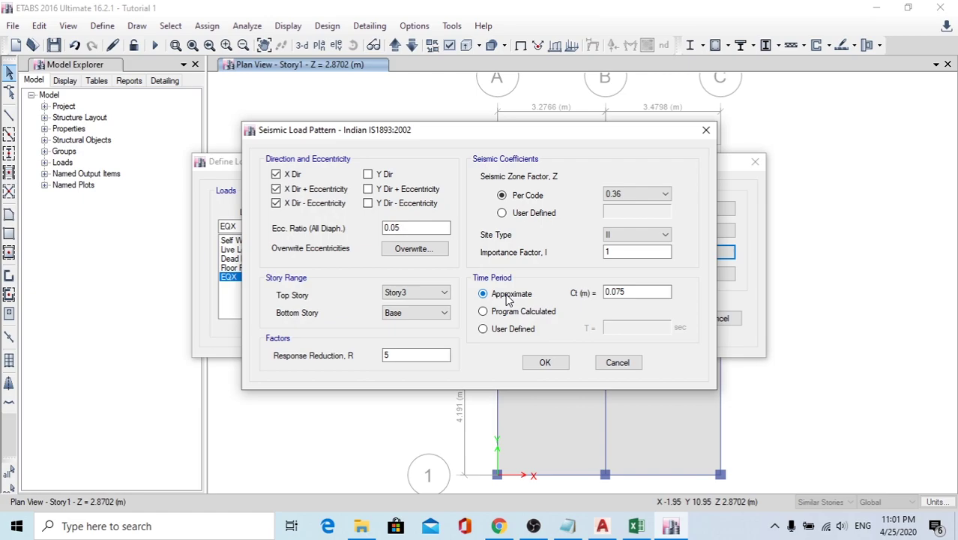
{"action": "left_click", "coordinate": [507, 314]}
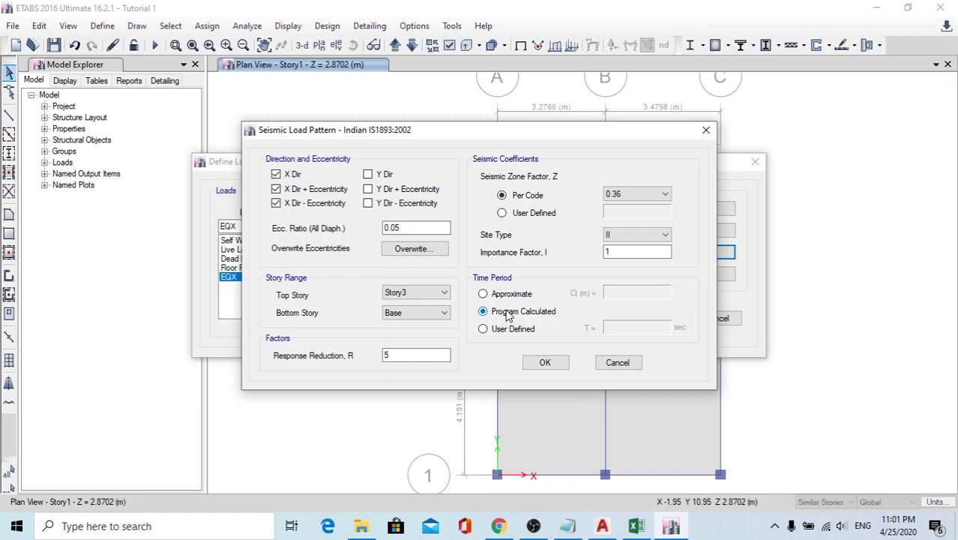
{"action": "left_click", "coordinate": [505, 333]}
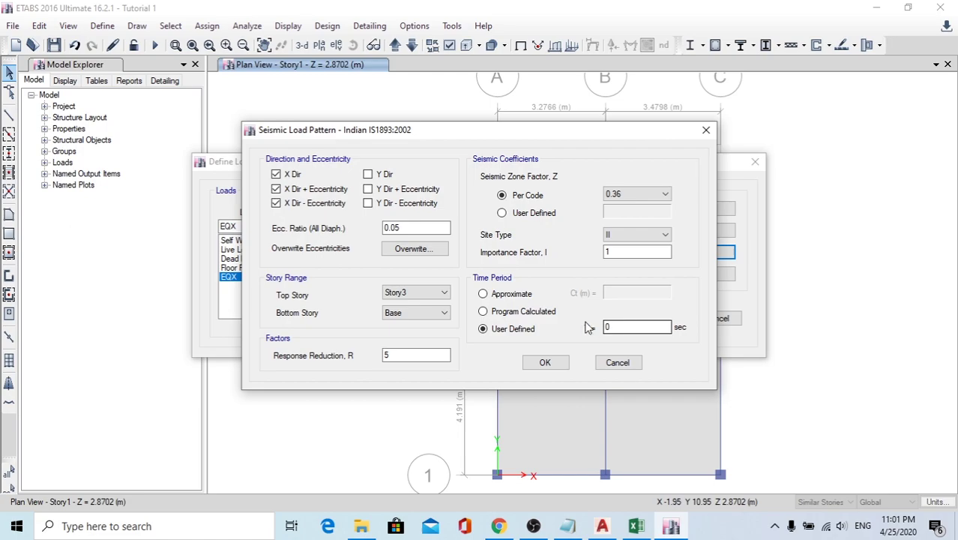
{"action": "left_click", "coordinate": [523, 299]}
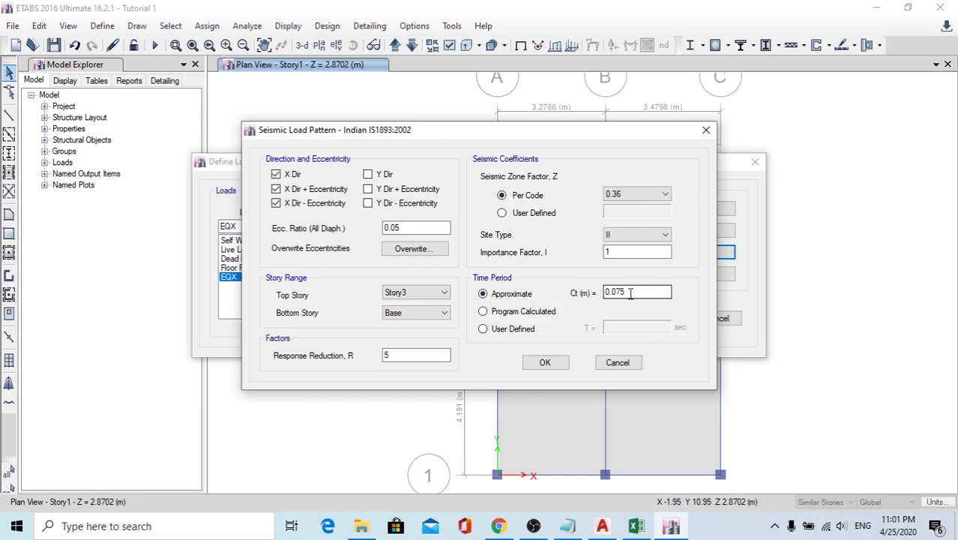
Step: Check the RC frame coefficient for the fundamental natural period in the IS 1893 PDF in Chrome, and return to ETABS
{"action": "left_click", "coordinate": [499, 527]}
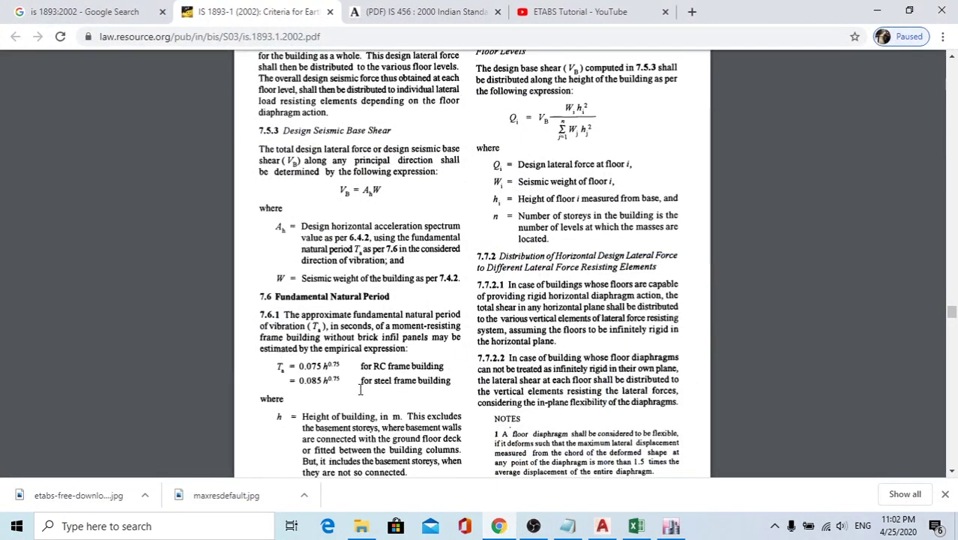
{"action": "double_click", "coordinate": [304, 366]}
{"action": "key", "text": "alt+Tab"}
Step: Keep the response reduction factor R at 5 and accept the EQX seismic load settings
{"action": "left_click", "coordinate": [438, 352]}
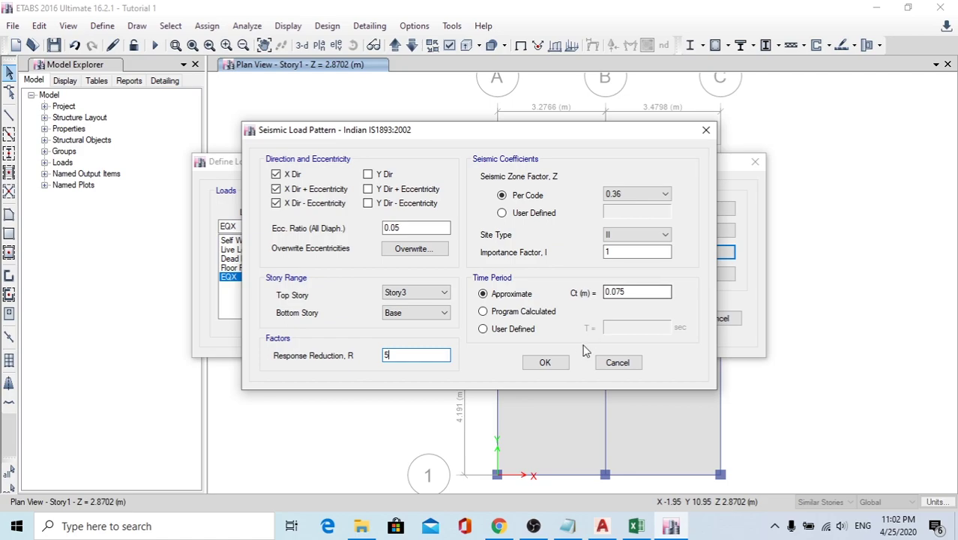
{"action": "left_click", "coordinate": [550, 362]}
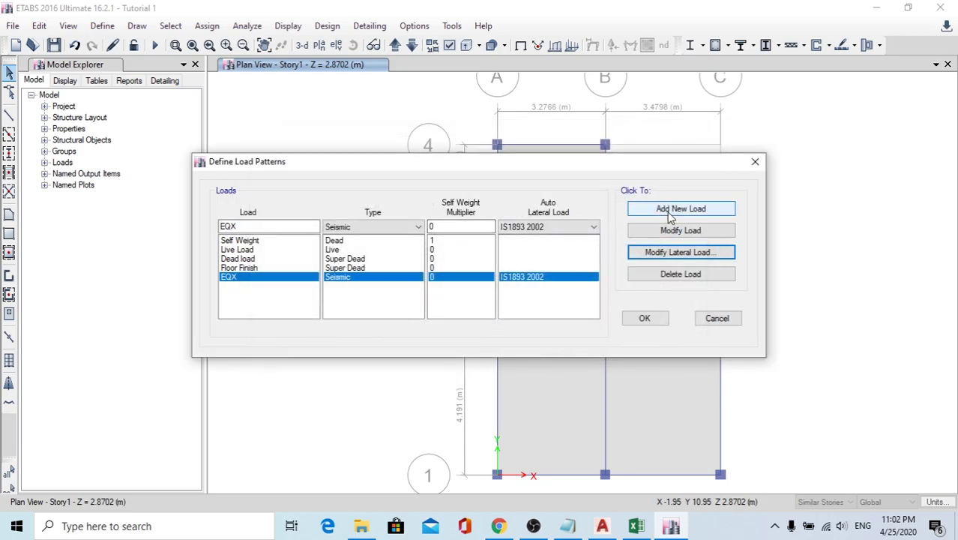
Step: Add a load pattern named EQY with type Seismic and auto lateral load IS1893 2002
{"action": "left_click", "coordinate": [234, 225]}
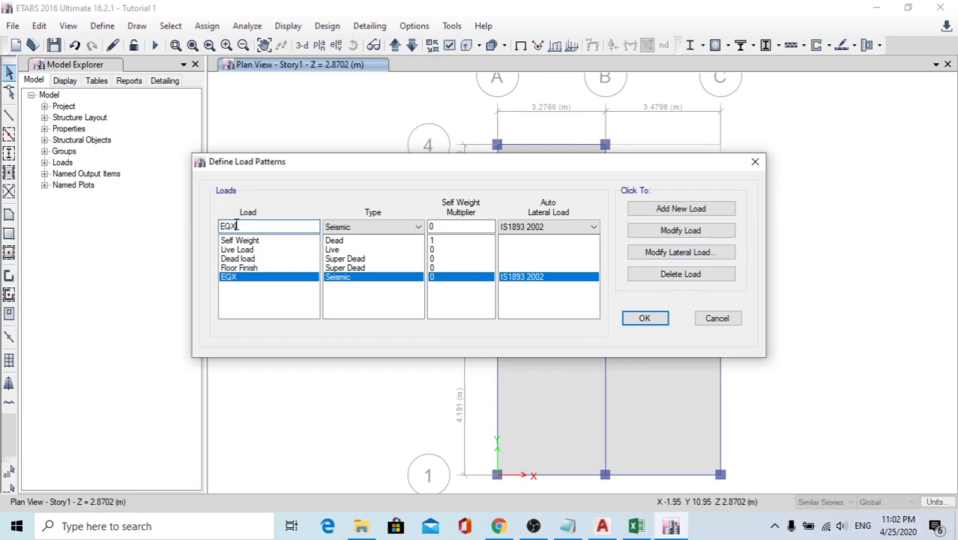
{"action": "type", "text": "Y"}
{"action": "left_click", "coordinate": [685, 210]}
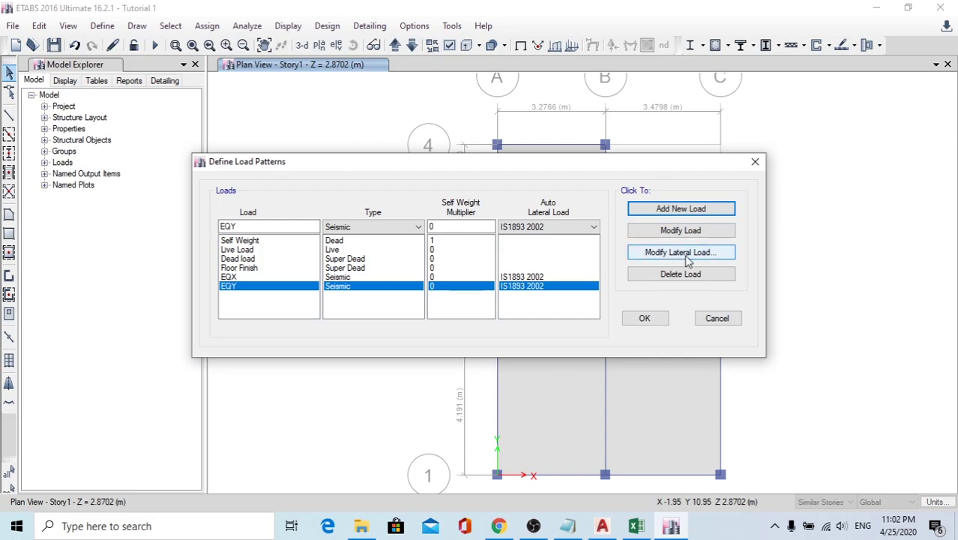
Step: Restrict EQY's lateral load to the Y direction cases and use the Approximate time period with Ct 0.075 m
{"action": "left_click", "coordinate": [687, 256]}
{"action": "left_click", "coordinate": [297, 177]}
{"action": "left_click", "coordinate": [299, 190]}
{"action": "left_click", "coordinate": [302, 203]}
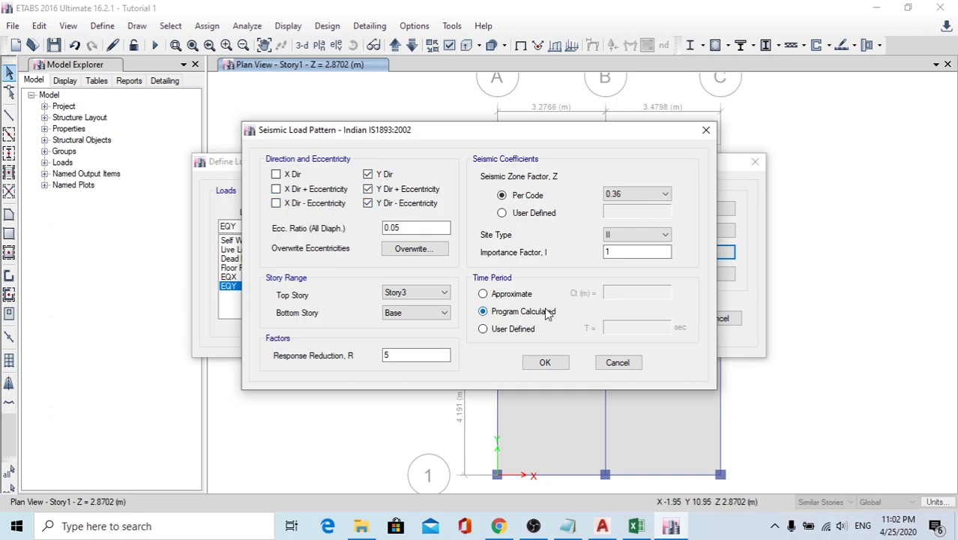
{"action": "left_click", "coordinate": [526, 295]}
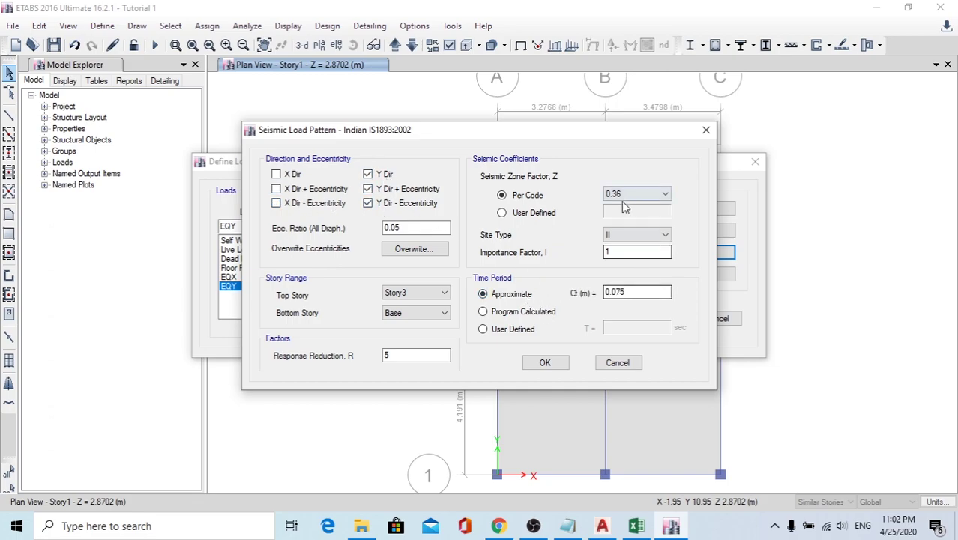
{"action": "left_click", "coordinate": [555, 363]}
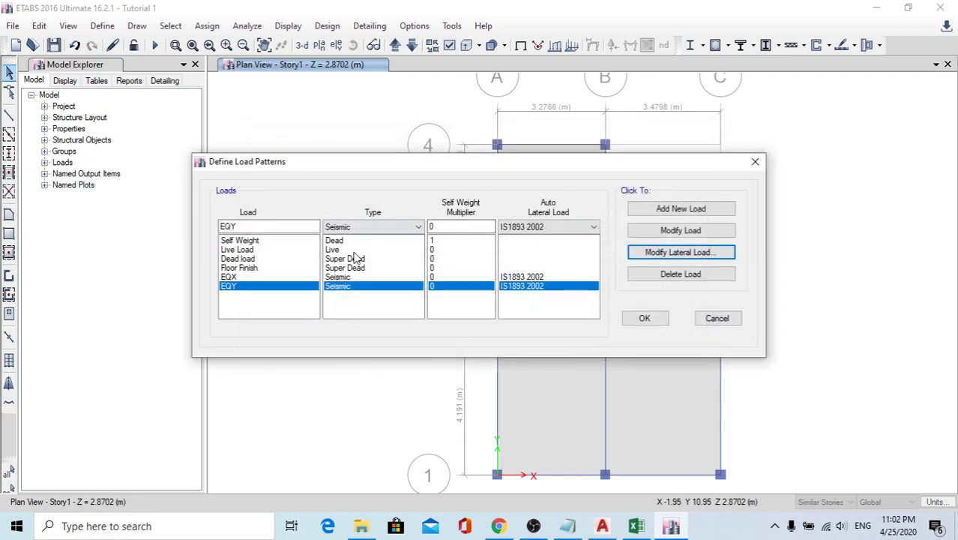
Step: Add a load pattern named Staircase Dead with type Super Dead and self weight multiplier 0
{"action": "left_click", "coordinate": [290, 227]}
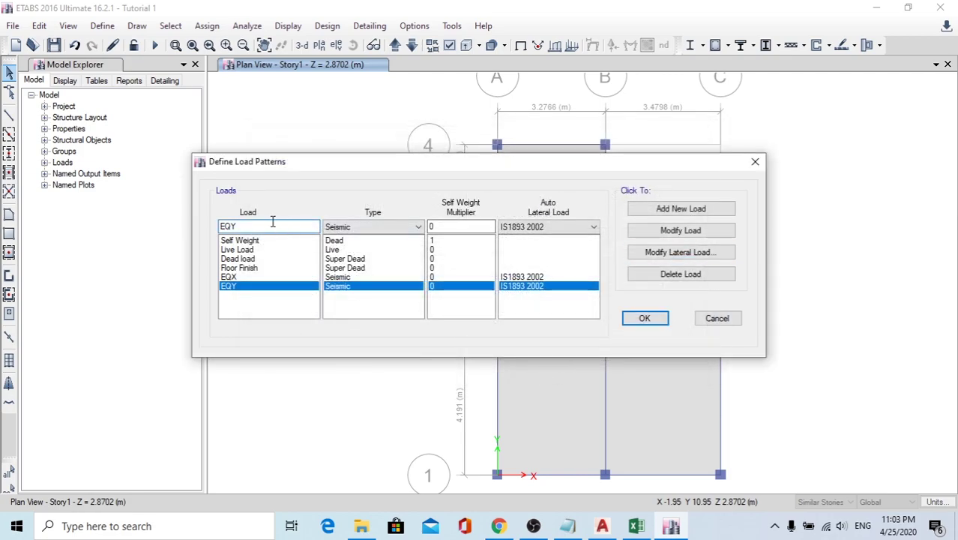
{"action": "left_click_drag", "start_coordinate": [239, 226], "coordinate": [197, 221]}
{"action": "type", "text": "S"}
{"action": "left_click", "coordinate": [367, 229]}
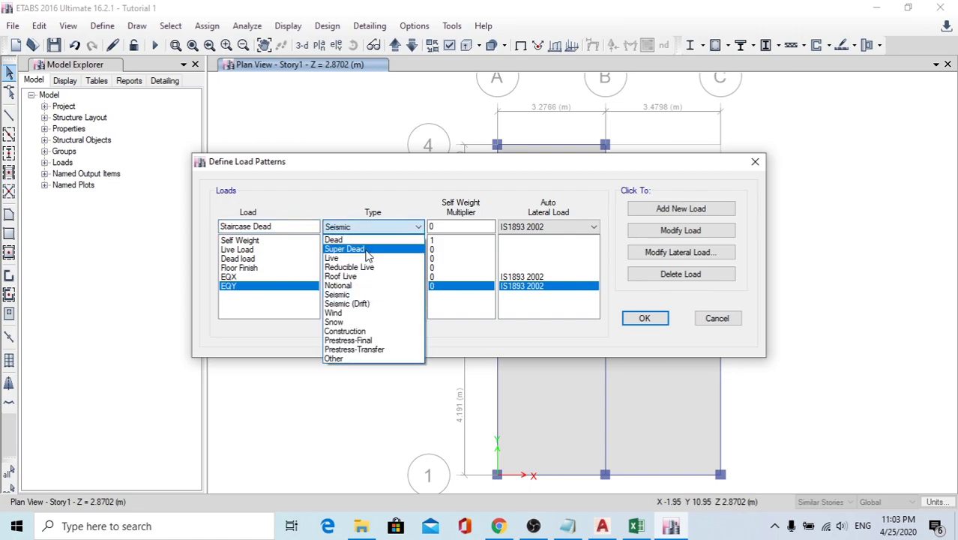
{"action": "left_click", "coordinate": [367, 255]}
{"action": "left_click", "coordinate": [669, 208]}
Step: Add a load pattern named Staircase LL with type Live and self weight multiplier 0
{"action": "left_click_drag", "start_coordinate": [286, 223], "coordinate": [264, 223]}
{"action": "type", "text": "LL"}
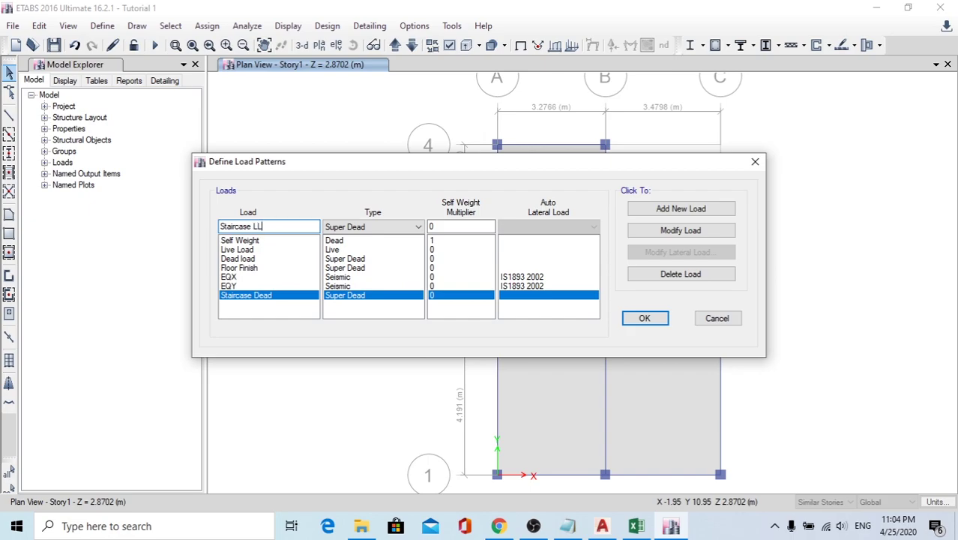
{"action": "left_click", "coordinate": [373, 227]}
{"action": "left_click", "coordinate": [363, 259]}
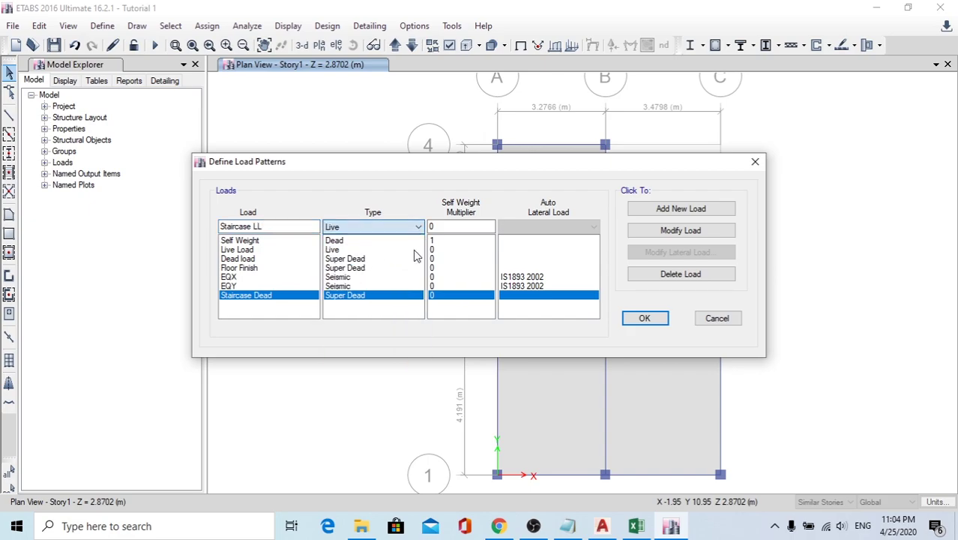
{"action": "left_click", "coordinate": [656, 211]}
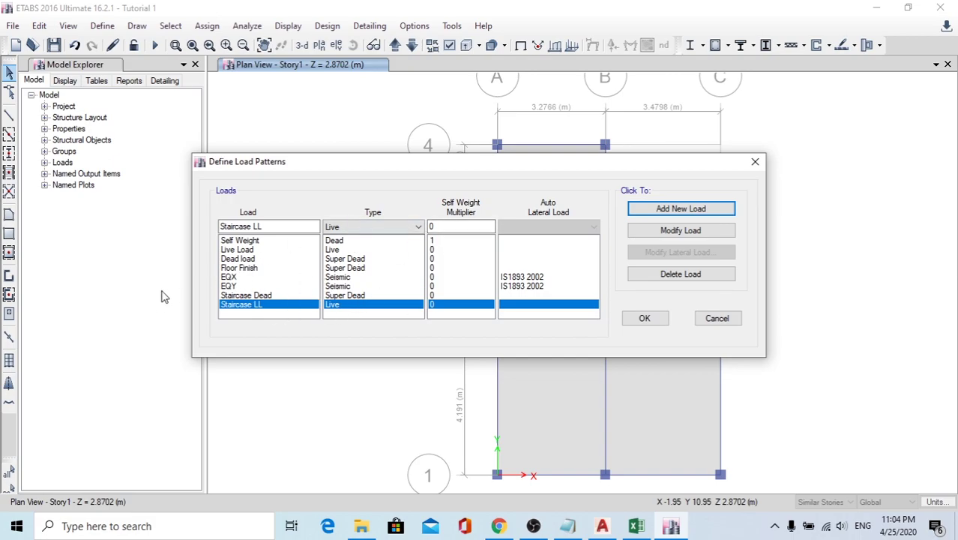
Step: Accept the defined load patterns and open the load case definitions
{"action": "left_click", "coordinate": [645, 318]}
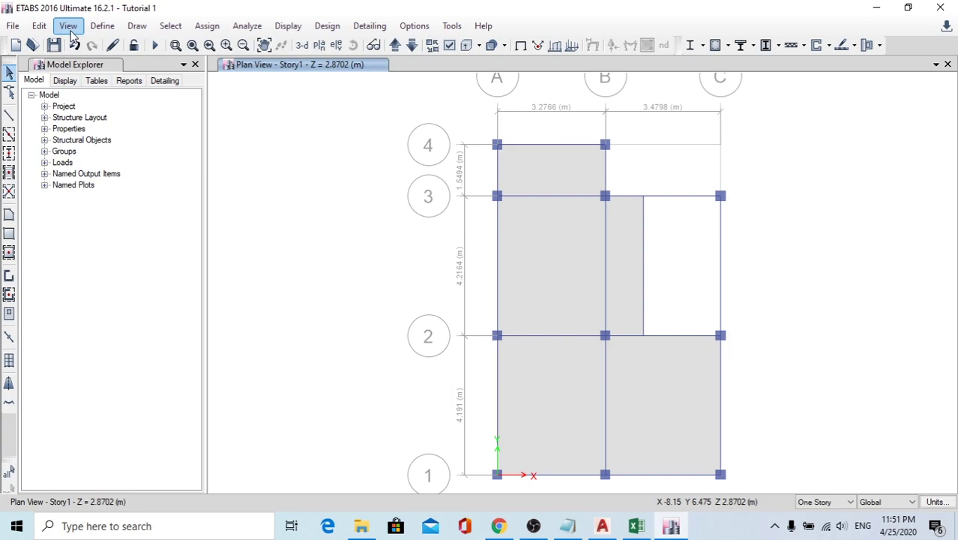
{"action": "left_click", "coordinate": [103, 27]}
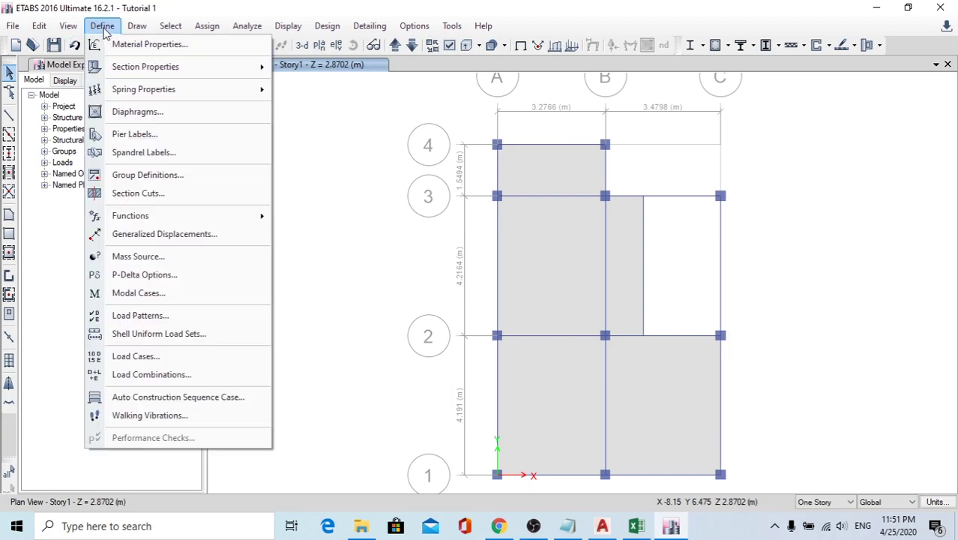
{"action": "left_click", "coordinate": [174, 358]}
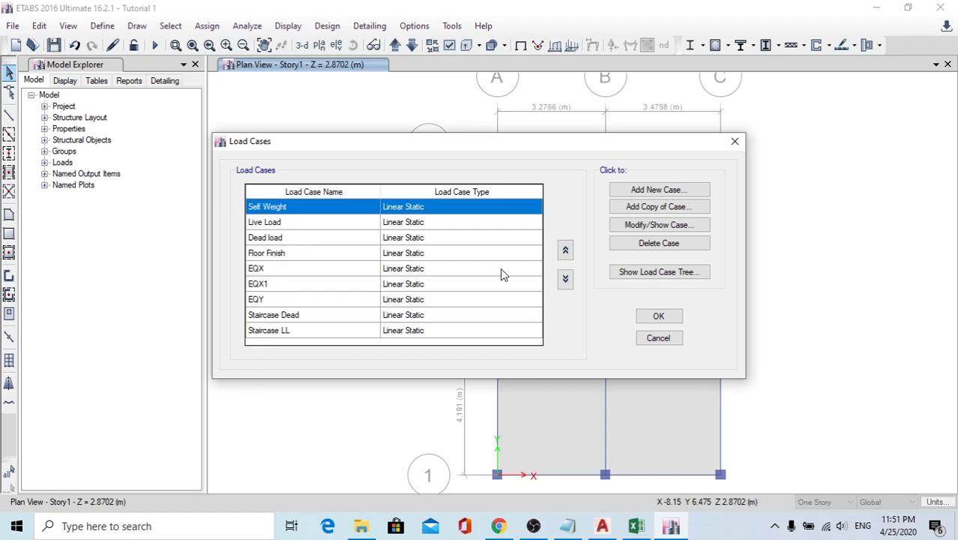
Step: Delete all existing load cases from the load case list
{"action": "left_click", "coordinate": [658, 247]}
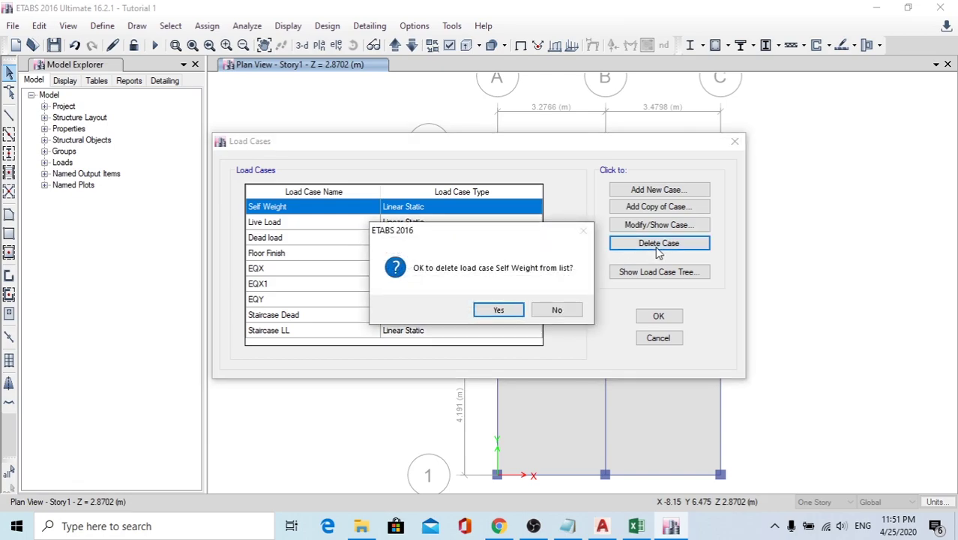
{"action": "left_click", "coordinate": [512, 311]}
{"action": "left_click", "coordinate": [587, 242]}
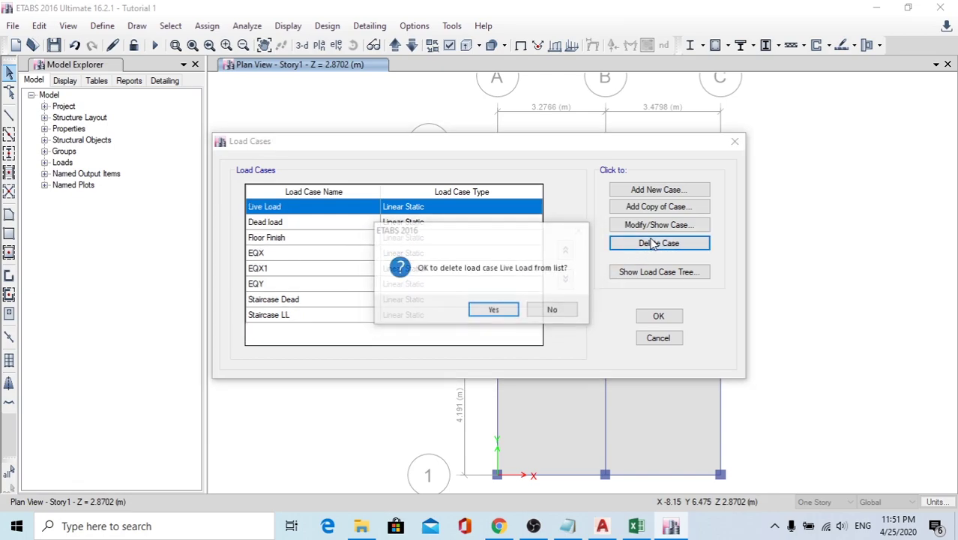
{"action": "left_click", "coordinate": [505, 310]}
{"action": "left_click", "coordinate": [637, 245]}
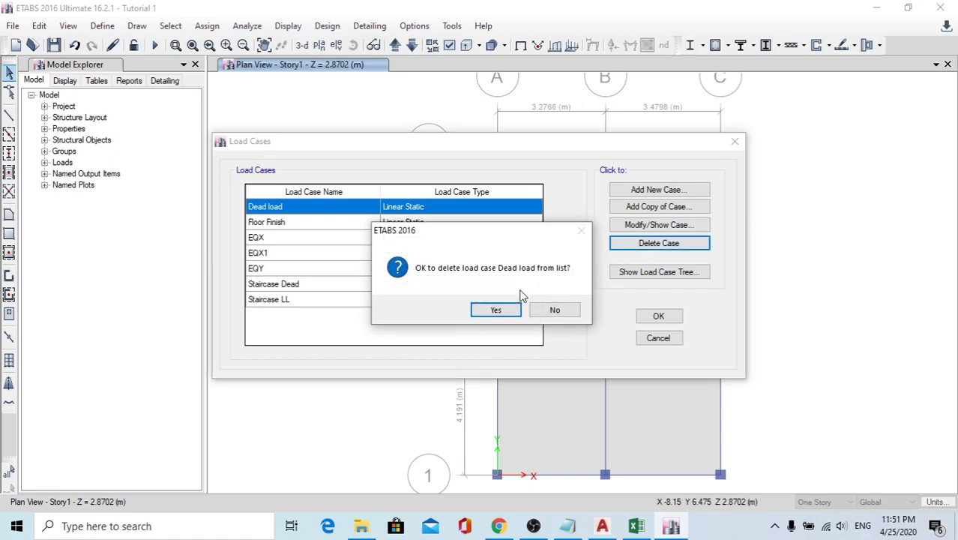
{"action": "left_click", "coordinate": [492, 312]}
{"action": "left_click", "coordinate": [663, 247]}
{"action": "key", "text": "Return"}
{"action": "left_click", "coordinate": [662, 248]}
{"action": "key", "text": "Return"}
{"action": "left_click", "coordinate": [662, 247]}
{"action": "key", "text": "Return"}
{"action": "left_click", "coordinate": [663, 245]}
{"action": "key", "text": "Return"}
{"action": "left_click", "coordinate": [663, 246]}
{"action": "key", "text": "Return"}
{"action": "left_click", "coordinate": [663, 245]}
{"action": "key", "text": "Return"}
Step: Create a Linear Static load case named Dead with the Self Weight load pattern at scale factor 1
{"action": "left_click", "coordinate": [679, 190]}
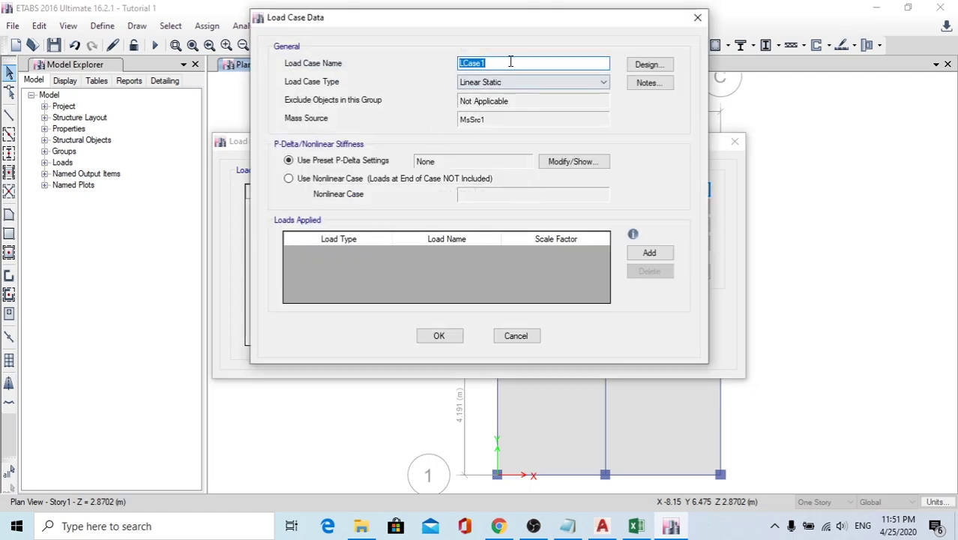
{"action": "type", "text": "Dea"}
{"action": "left_click", "coordinate": [533, 82]}
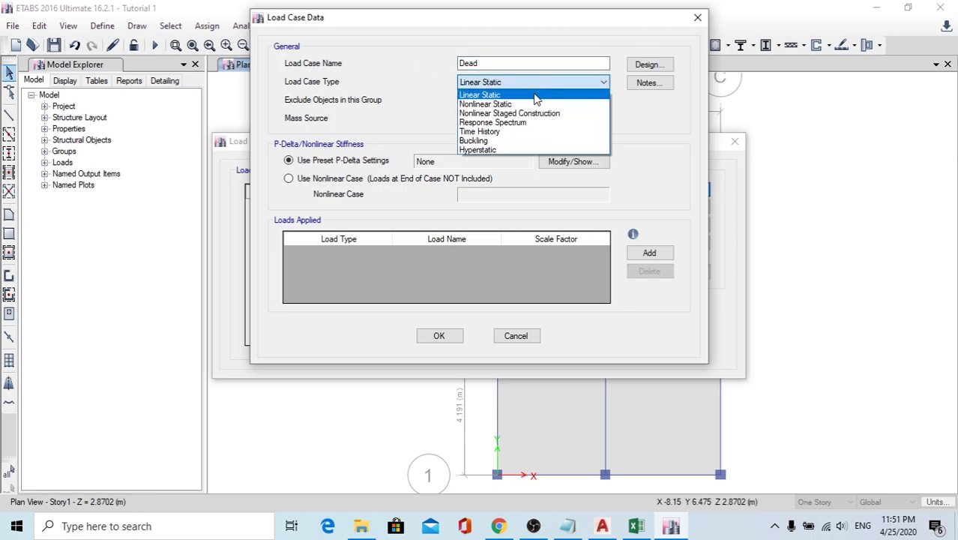
{"action": "left_click", "coordinate": [533, 93]}
{"action": "left_click", "coordinate": [649, 252]}
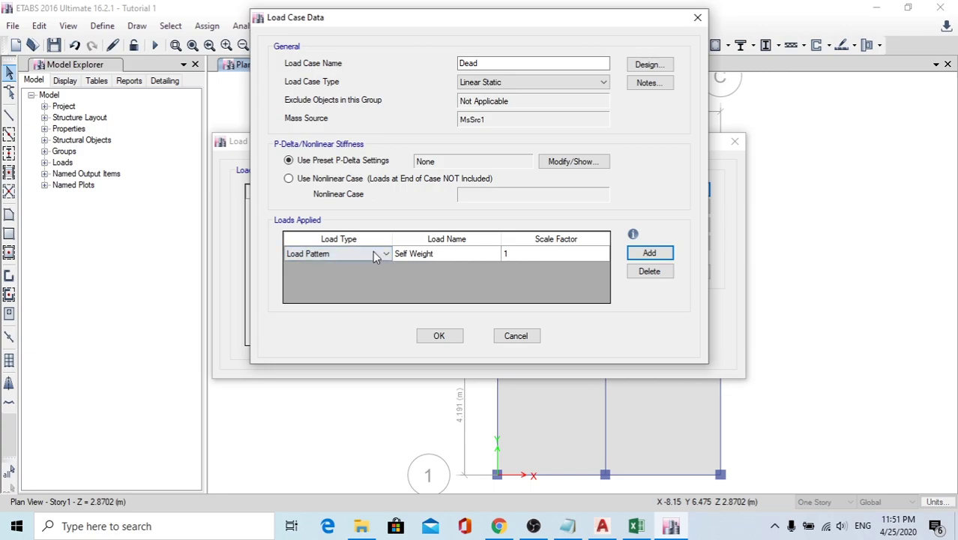
Step: Add the Dead load and Floor Finish load patterns at scale factor 1 to the Dead load case
{"action": "left_click", "coordinate": [650, 252]}
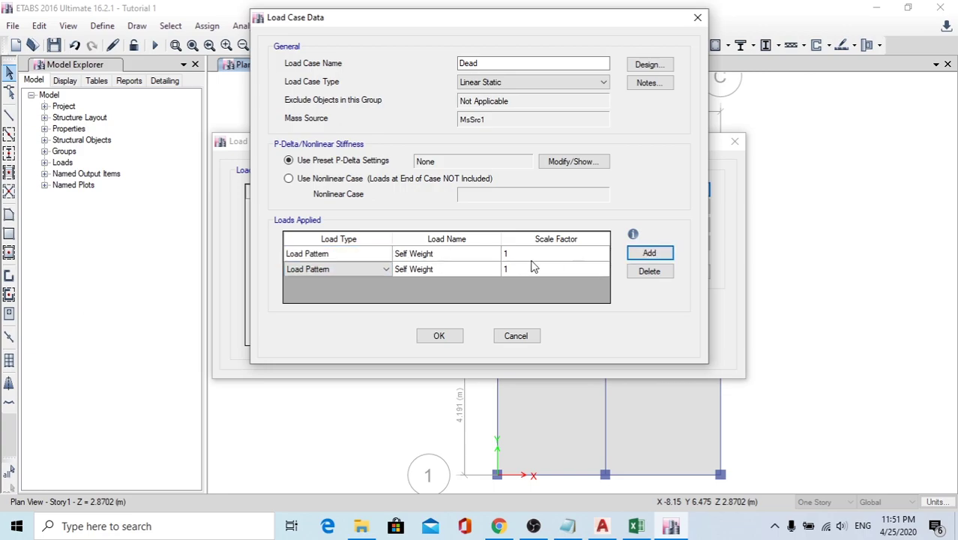
{"action": "left_click", "coordinate": [387, 254]}
{"action": "left_click", "coordinate": [387, 254]}
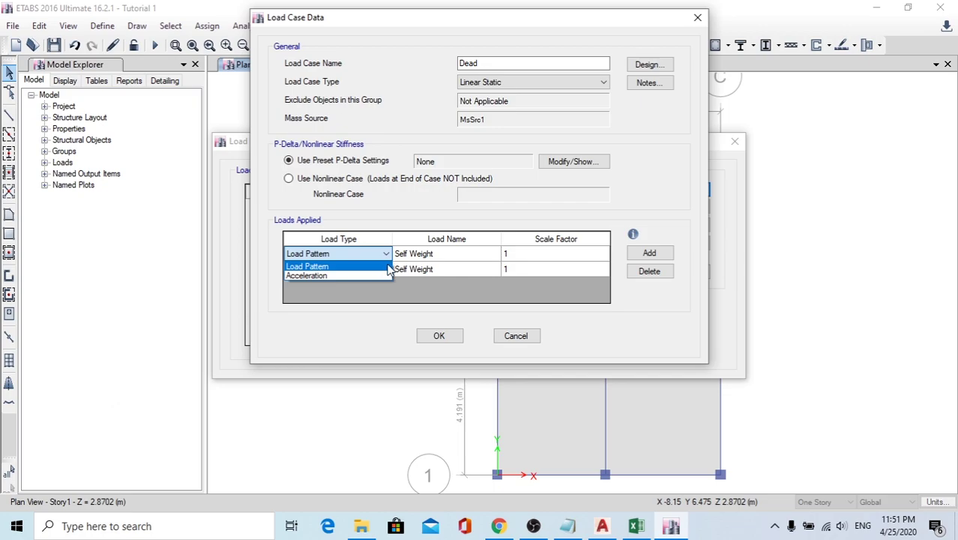
{"action": "left_click", "coordinate": [450, 270]}
{"action": "left_click", "coordinate": [489, 269]}
{"action": "left_click", "coordinate": [491, 268]}
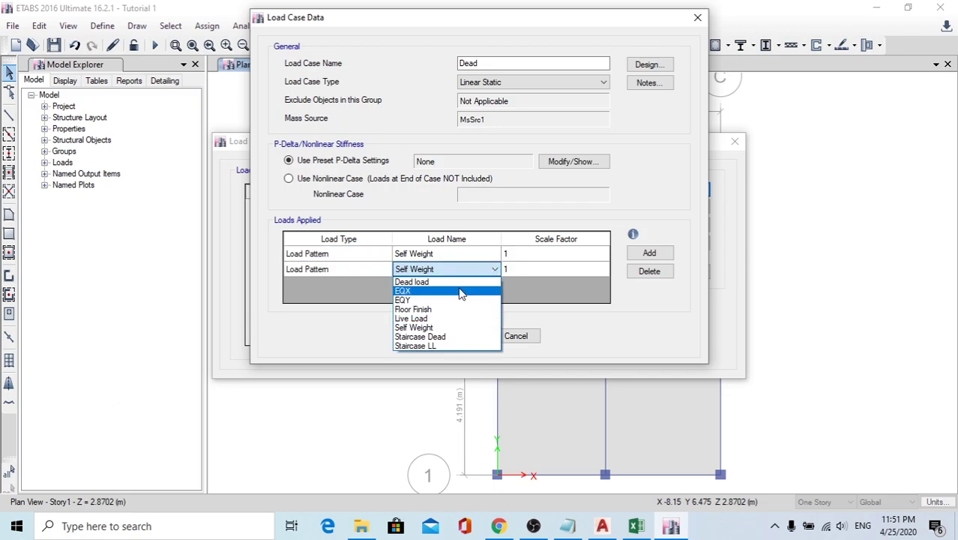
{"action": "left_click", "coordinate": [414, 281]}
{"action": "left_click", "coordinate": [649, 253]}
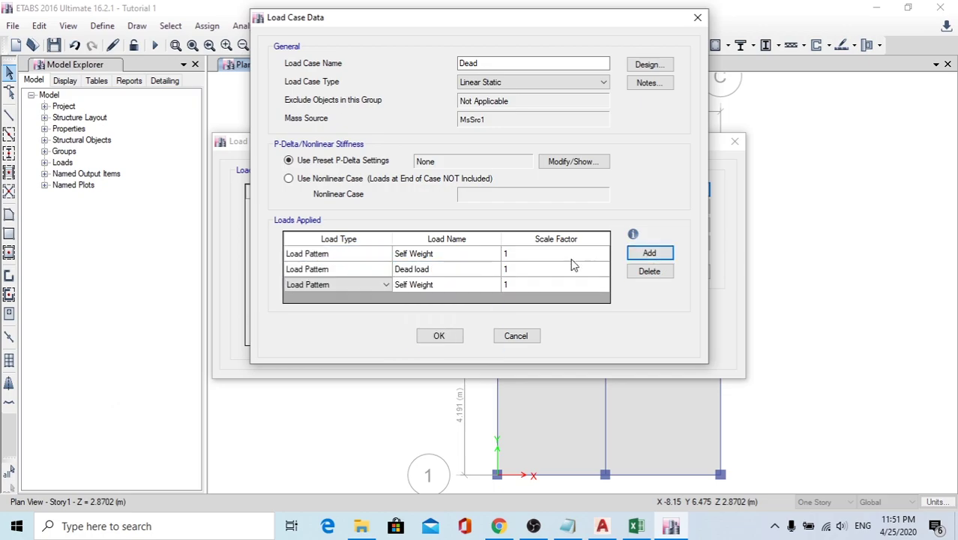
{"action": "left_click", "coordinate": [488, 285]}
{"action": "left_click", "coordinate": [495, 284]}
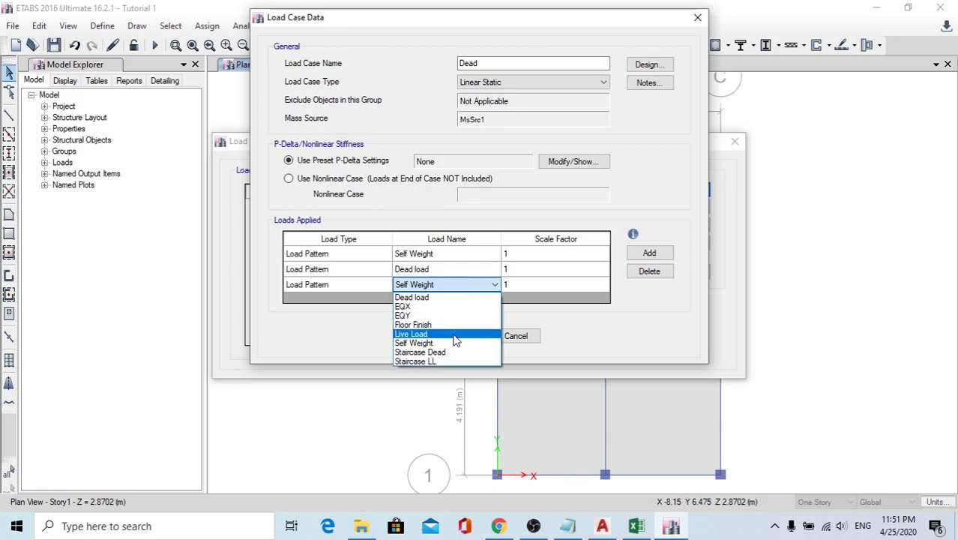
{"action": "left_click", "coordinate": [449, 325]}
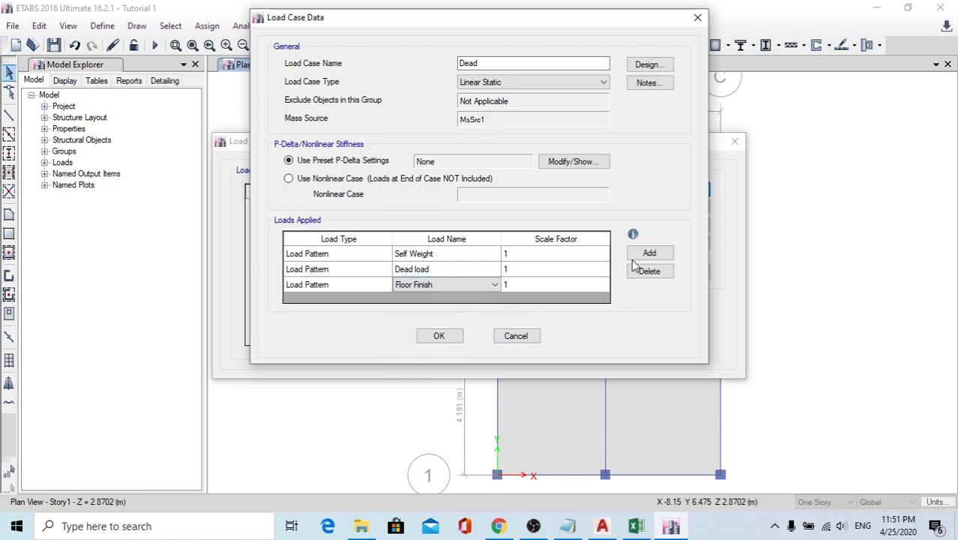
Step: Add the Staircase Dead load pattern at scale factor 1 and save the Dead load case
{"action": "left_click", "coordinate": [641, 255]}
{"action": "left_click", "coordinate": [474, 285]}
{"action": "left_click", "coordinate": [480, 286]}
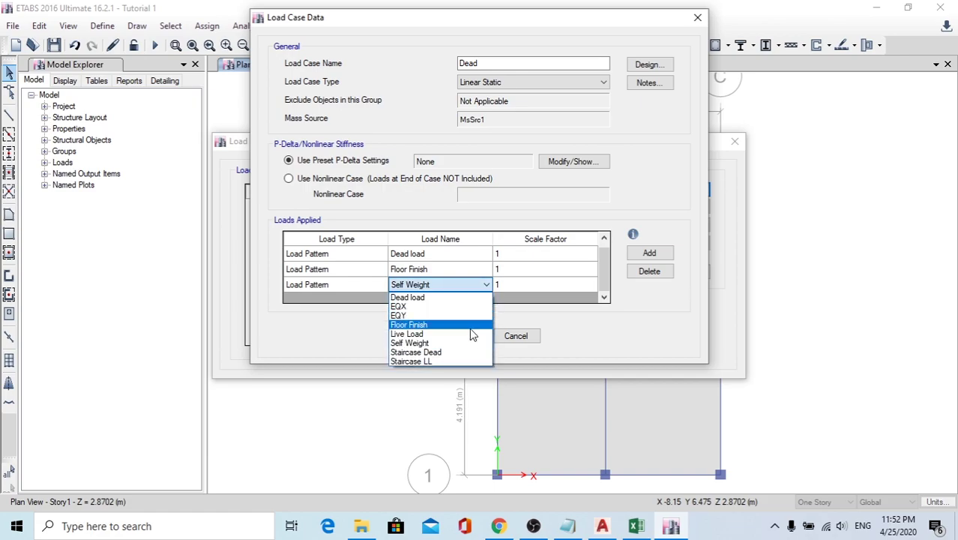
{"action": "left_click", "coordinate": [462, 354]}
{"action": "scroll", "coordinate": [464, 284], "scroll_direction": "up", "scroll_amount": 2}
{"action": "scroll", "coordinate": [464, 285], "scroll_direction": "down", "scroll_amount": 1}
{"action": "scroll", "coordinate": [465, 285], "scroll_direction": "down", "scroll_amount": 2}
{"action": "scroll", "coordinate": [465, 286], "scroll_direction": "up", "scroll_amount": 1}
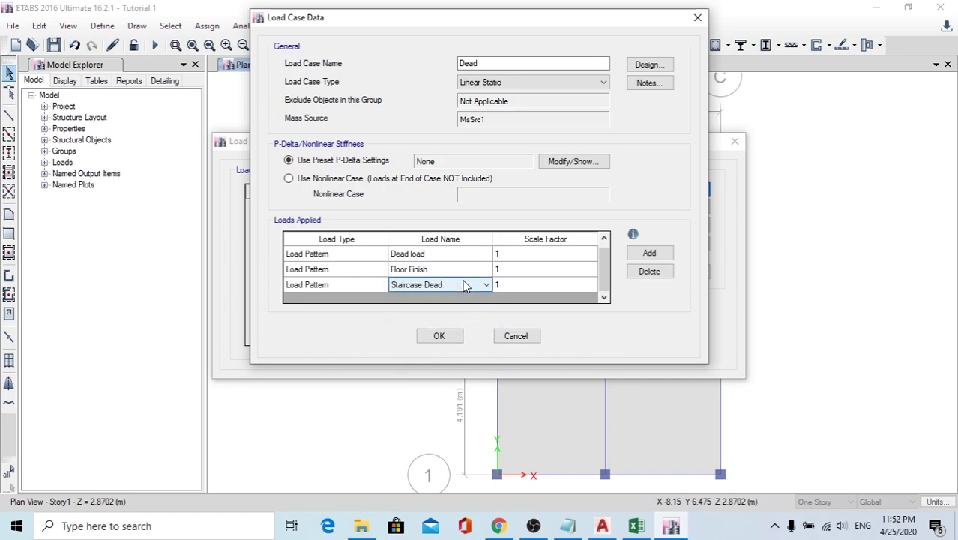
{"action": "left_click", "coordinate": [439, 337]}
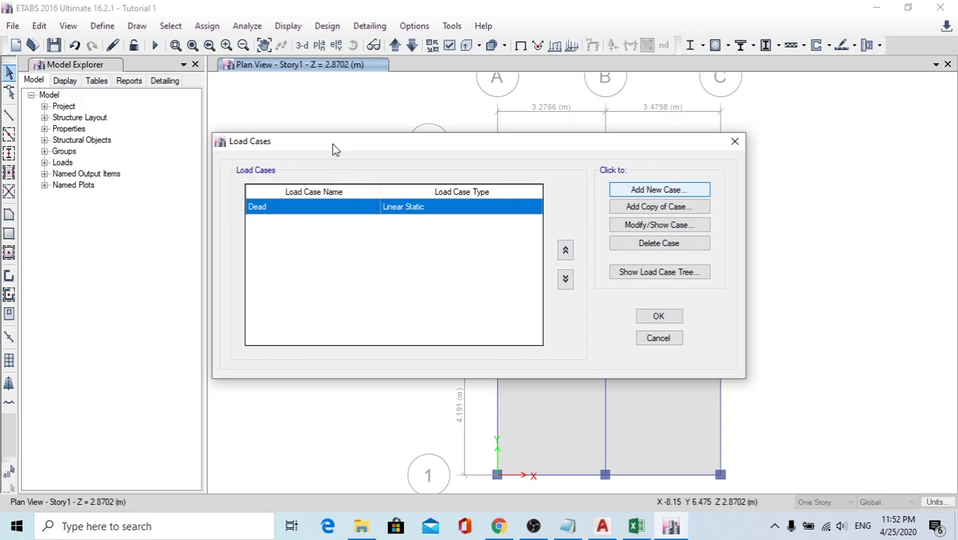
Step: Create a Linear Static load case named Live Load and apply the Live Load pattern
{"action": "left_click", "coordinate": [622, 189]}
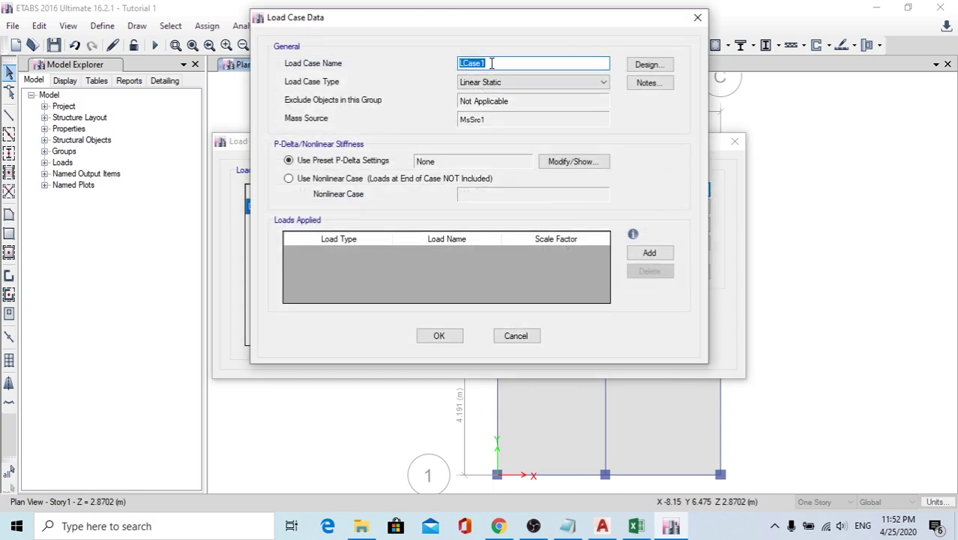
{"action": "type", "text": "Live Load"}
{"action": "left_click", "coordinate": [647, 255]}
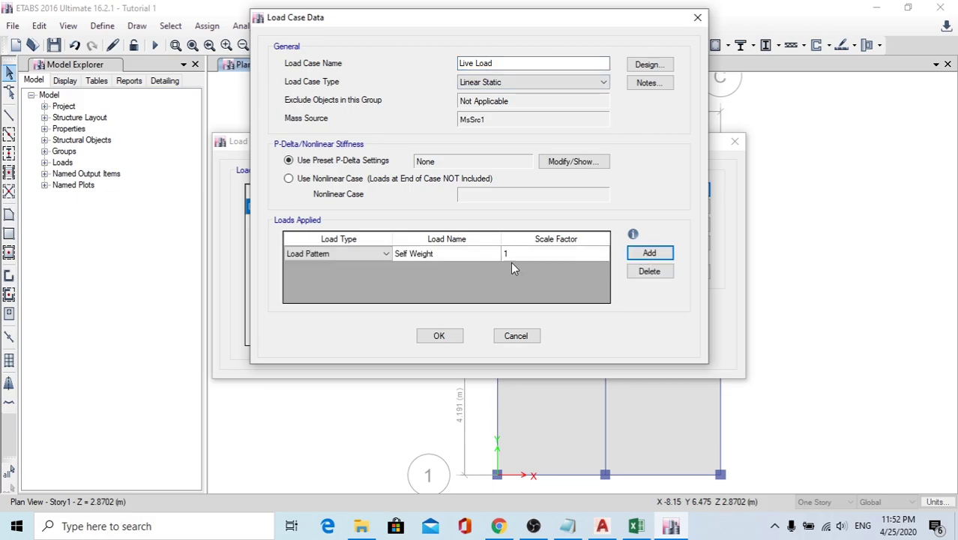
{"action": "left_click", "coordinate": [385, 253]}
{"action": "left_click", "coordinate": [453, 255]}
{"action": "left_click", "coordinate": [464, 255]}
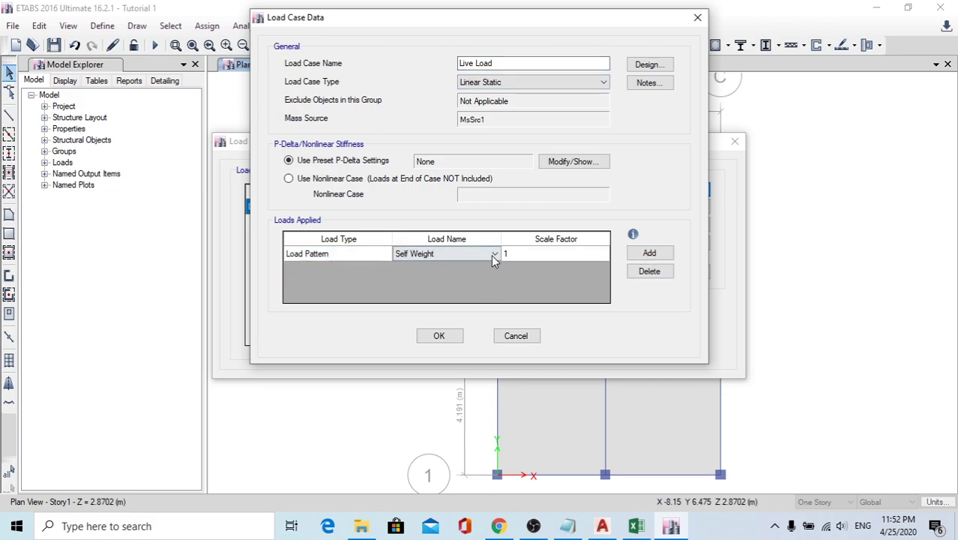
{"action": "left_click", "coordinate": [494, 253]}
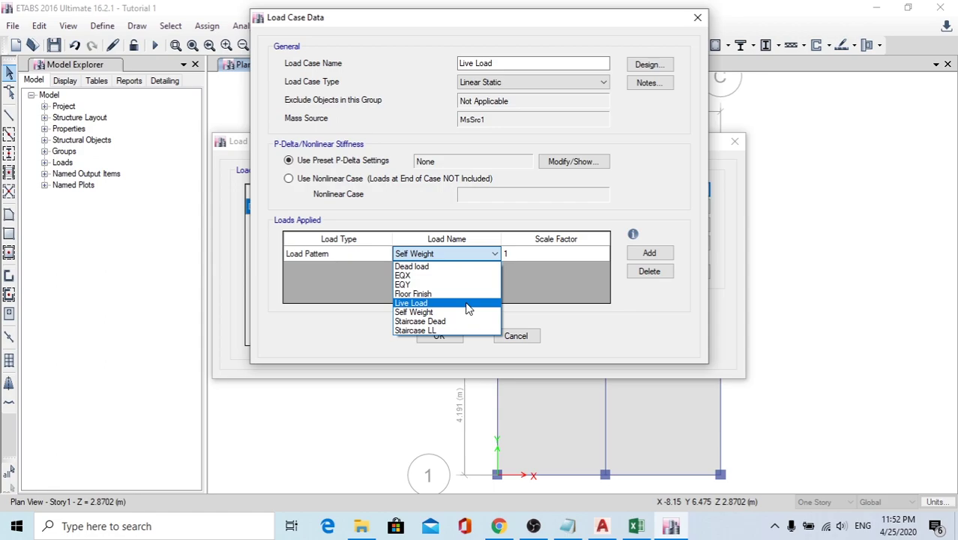
{"action": "left_click", "coordinate": [468, 309]}
Step: Add the Staircase LL load pattern to the Live Load case
{"action": "left_click", "coordinate": [646, 252]}
{"action": "left_click", "coordinate": [486, 270]}
{"action": "left_click", "coordinate": [489, 271]}
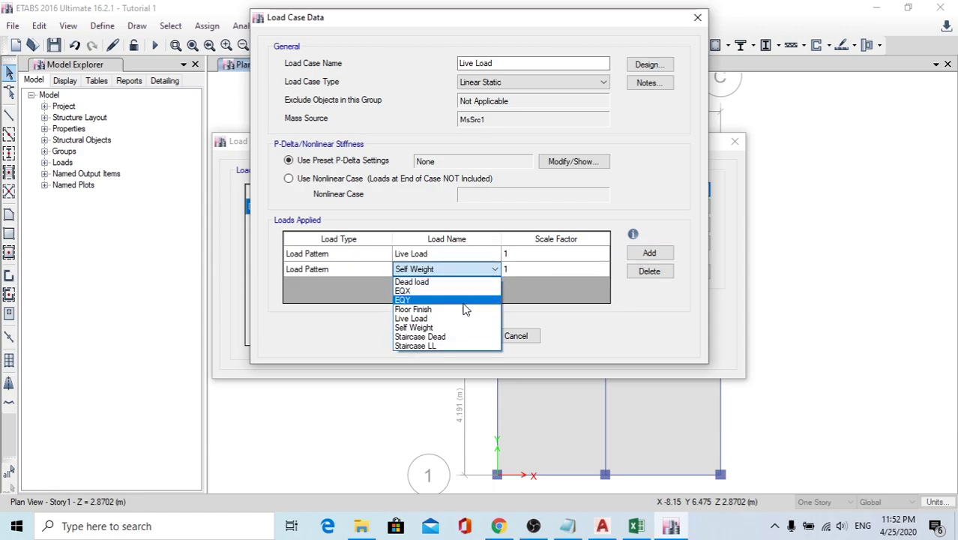
{"action": "left_click", "coordinate": [454, 346]}
Step: Set the Live Load pattern's scale factor to 0.25, edit the Staircase LL scale factor and save the Live Load case
{"action": "left_click", "coordinate": [532, 259]}
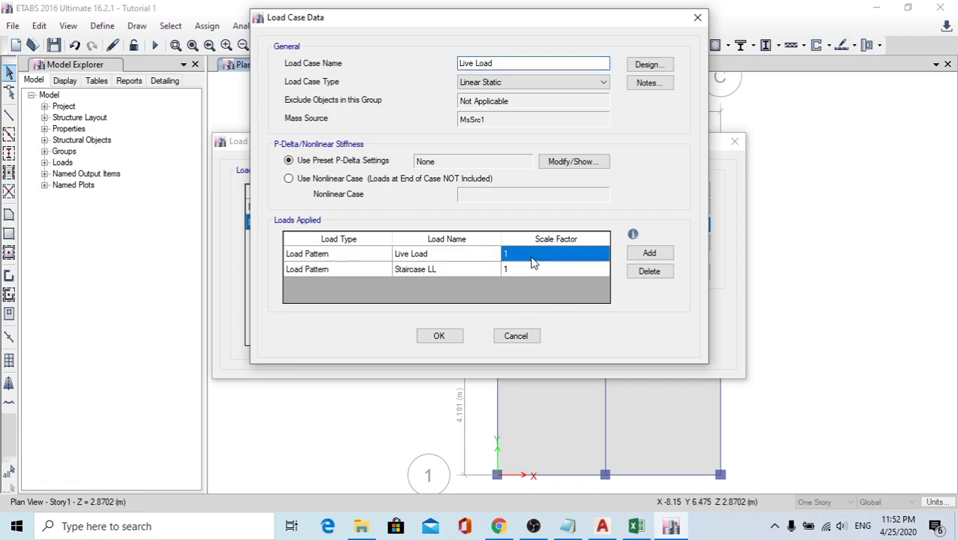
{"action": "left_click", "coordinate": [532, 260]}
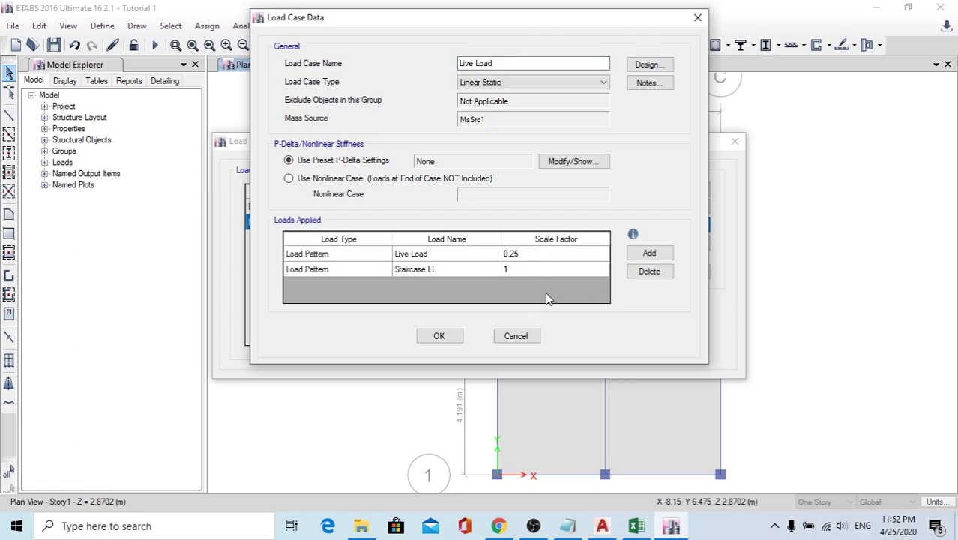
{"action": "left_click", "coordinate": [530, 268]}
{"action": "left_click", "coordinate": [530, 269]}
{"action": "left_click", "coordinate": [453, 337]}
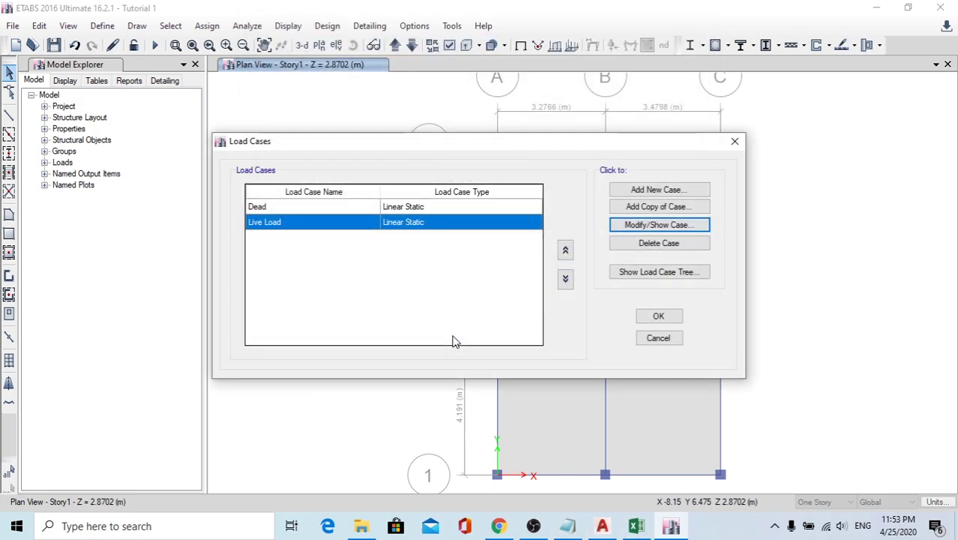
Step: Create a Linear Static load case named EQX and apply the EQX load pattern at scale factor 1
{"action": "left_click", "coordinate": [661, 193]}
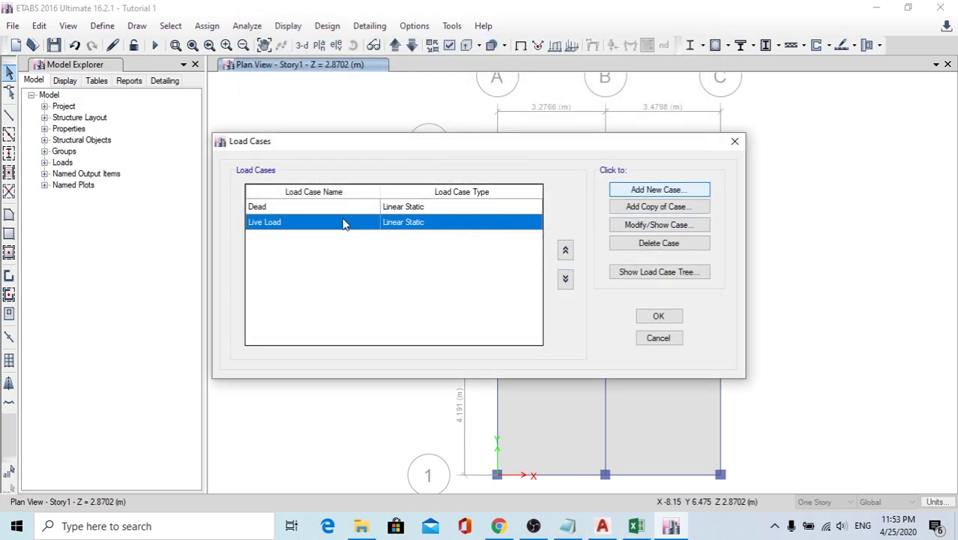
{"action": "left_click", "coordinate": [663, 192]}
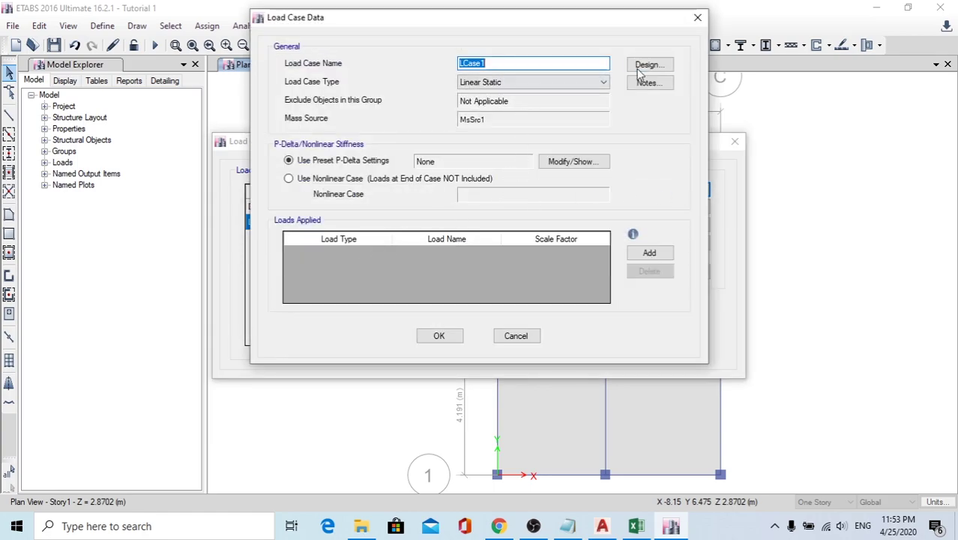
{"action": "type", "text": "E"}
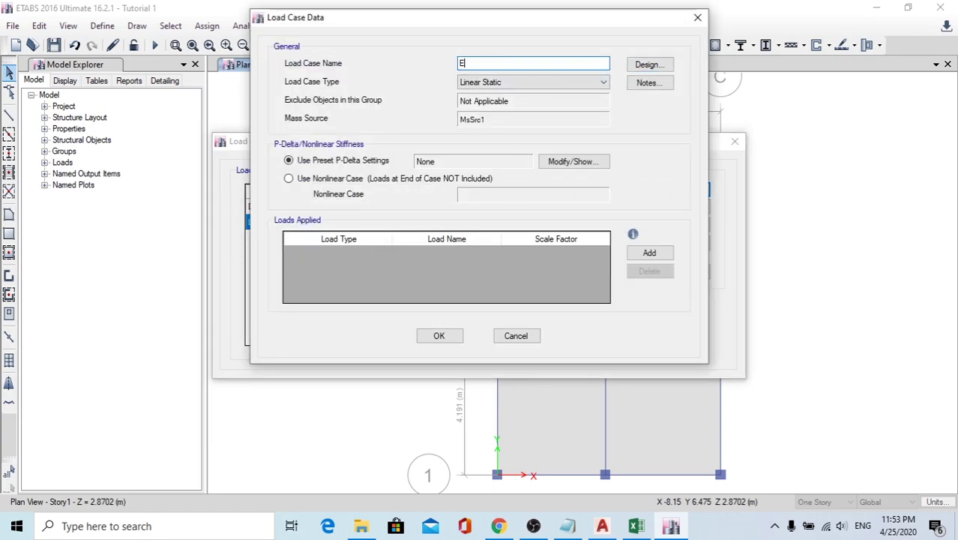
{"action": "type", "text": "QX"}
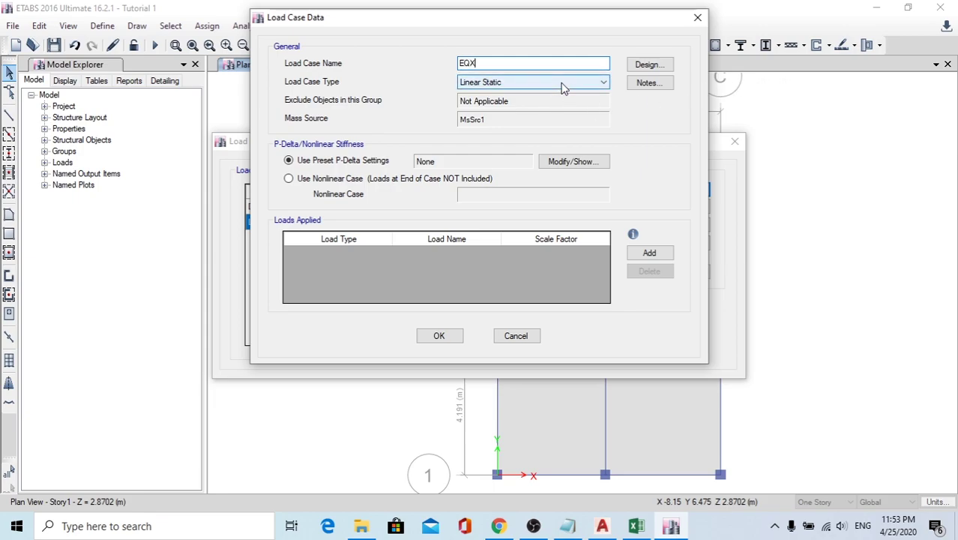
{"action": "left_click", "coordinate": [643, 253]}
{"action": "left_click", "coordinate": [474, 255]}
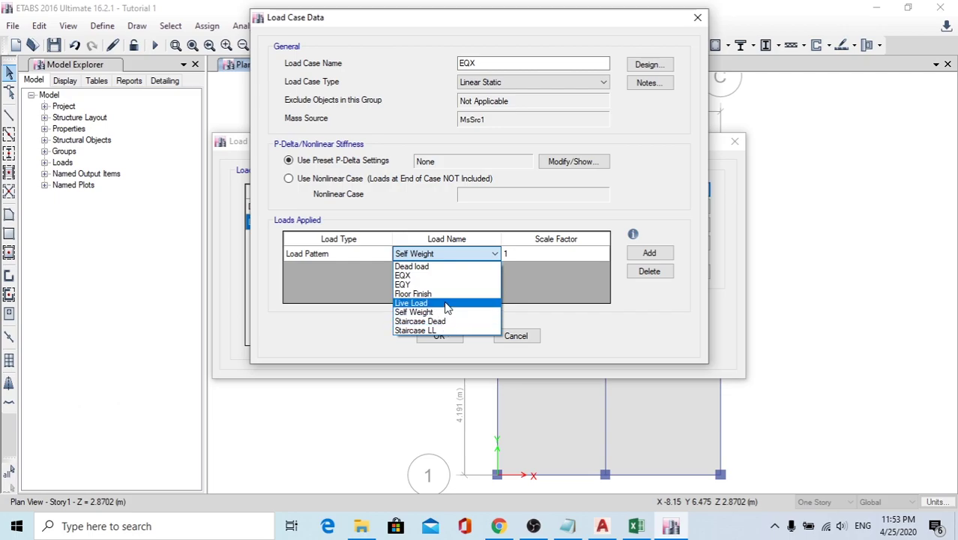
{"action": "left_click", "coordinate": [412, 274]}
Step: Try Acceleration as the load type of the load applied in the EQX case
{"action": "left_click", "coordinate": [380, 253]}
{"action": "left_click", "coordinate": [372, 273]}
Step: Set the applied load type back to Load Pattern with EQX as the load and save the EQX case
{"action": "left_click", "coordinate": [383, 254]}
{"action": "left_click", "coordinate": [385, 254]}
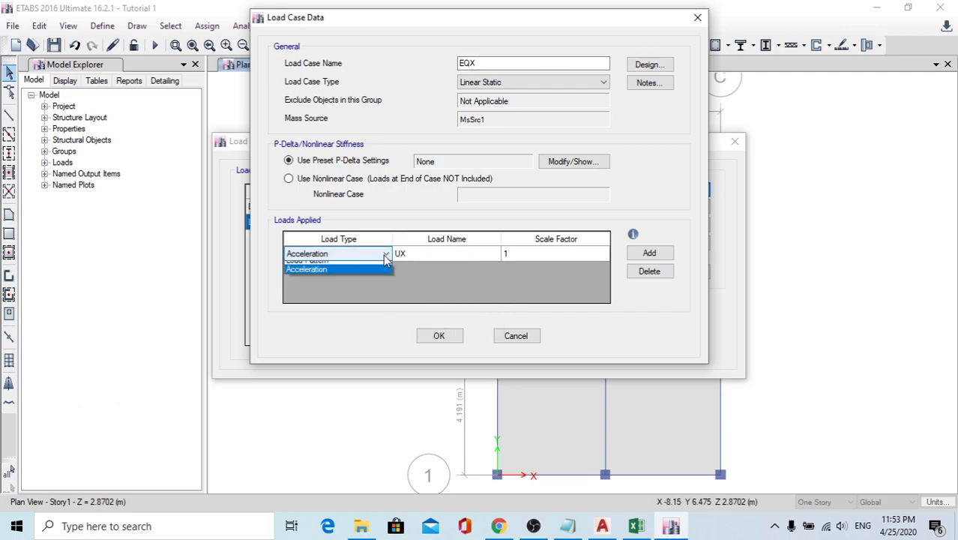
{"action": "left_click", "coordinate": [375, 266]}
{"action": "left_click", "coordinate": [465, 256]}
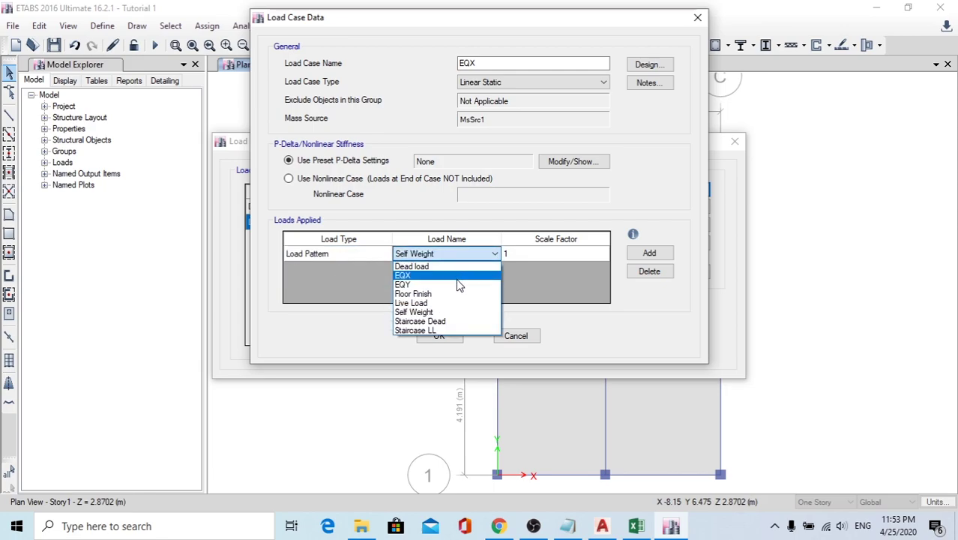
{"action": "left_click", "coordinate": [456, 277]}
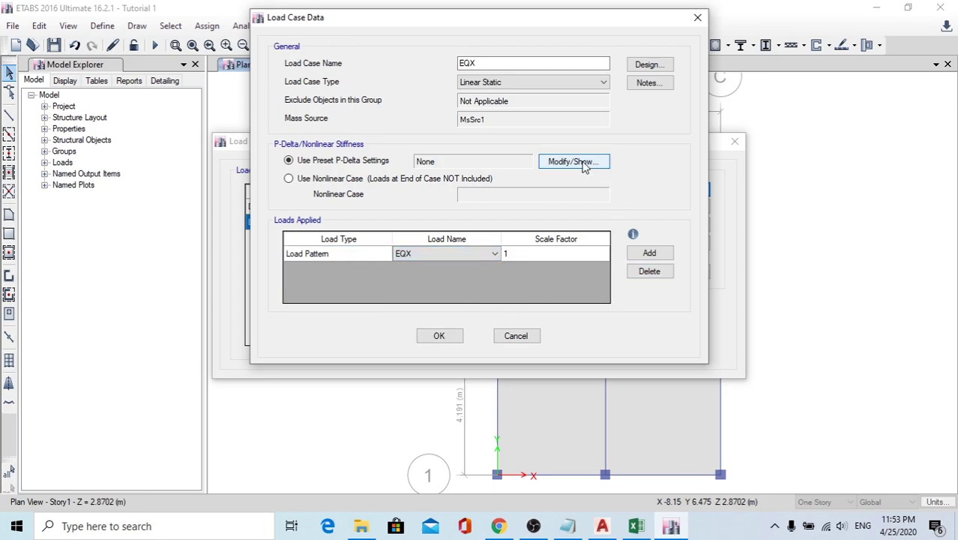
{"action": "left_click", "coordinate": [443, 334]}
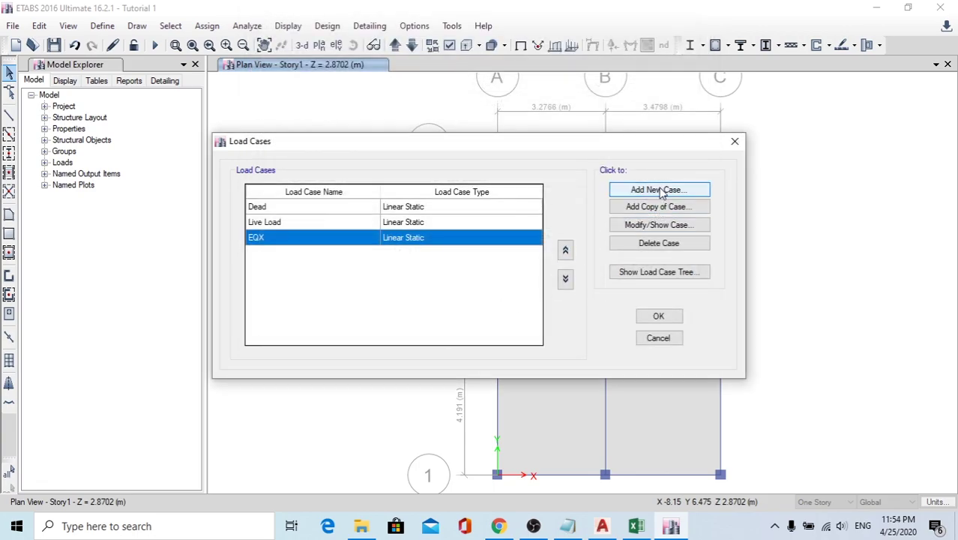
Step: Create a Linear Static load case named EQY, apply the EQY load pattern at scale factor 1 and save the load cases
{"action": "left_click", "coordinate": [660, 190]}
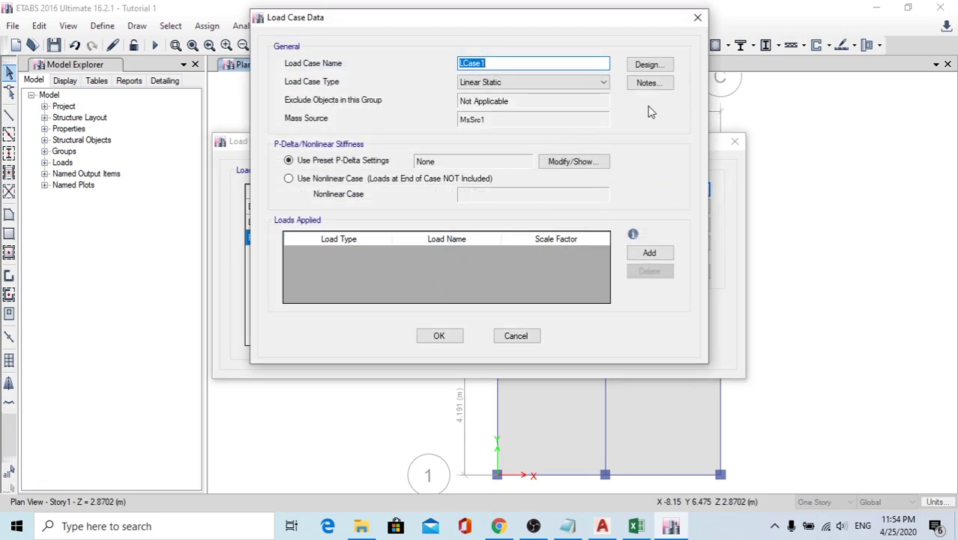
{"action": "type", "text": "EQY"}
{"action": "left_click", "coordinate": [646, 254]}
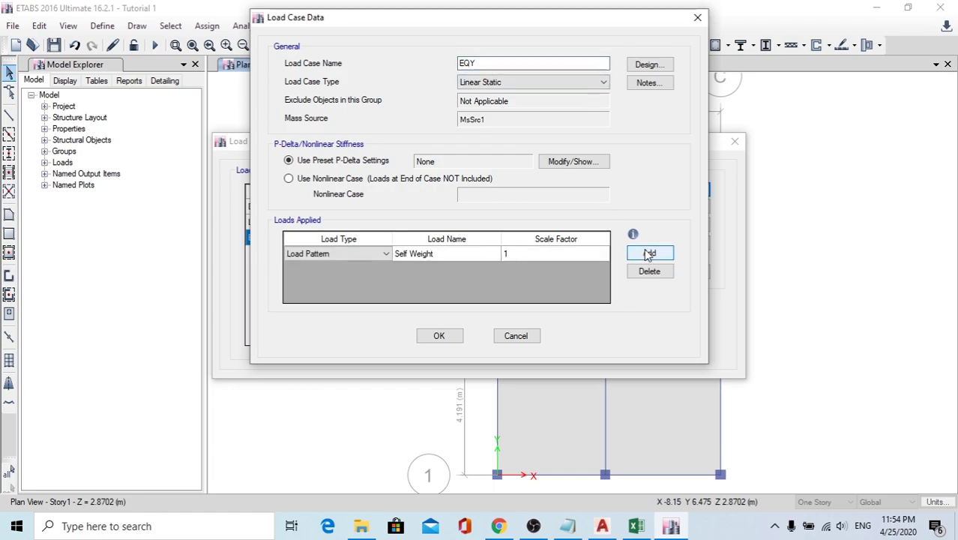
{"action": "left_click", "coordinate": [471, 253]}
{"action": "left_click", "coordinate": [483, 253]}
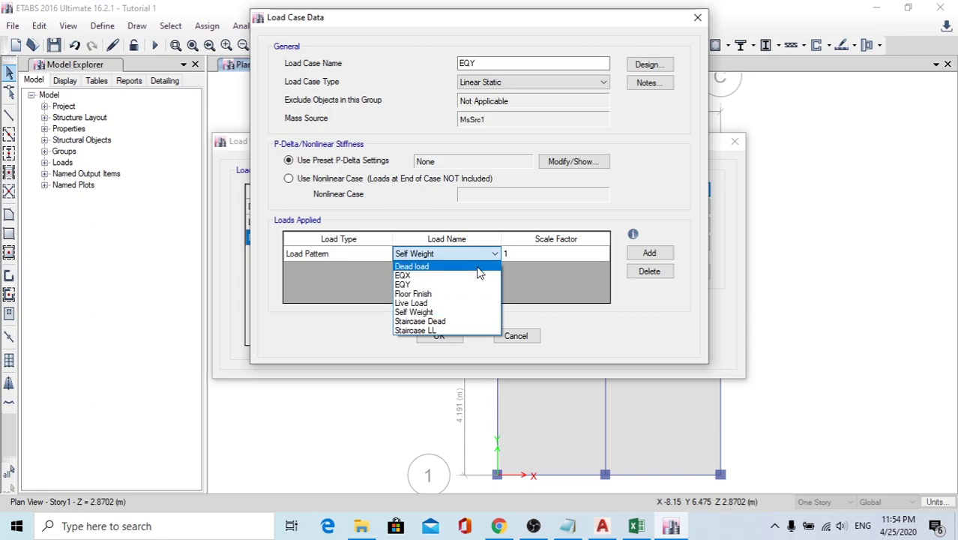
{"action": "left_click", "coordinate": [427, 285]}
{"action": "left_click", "coordinate": [438, 335]}
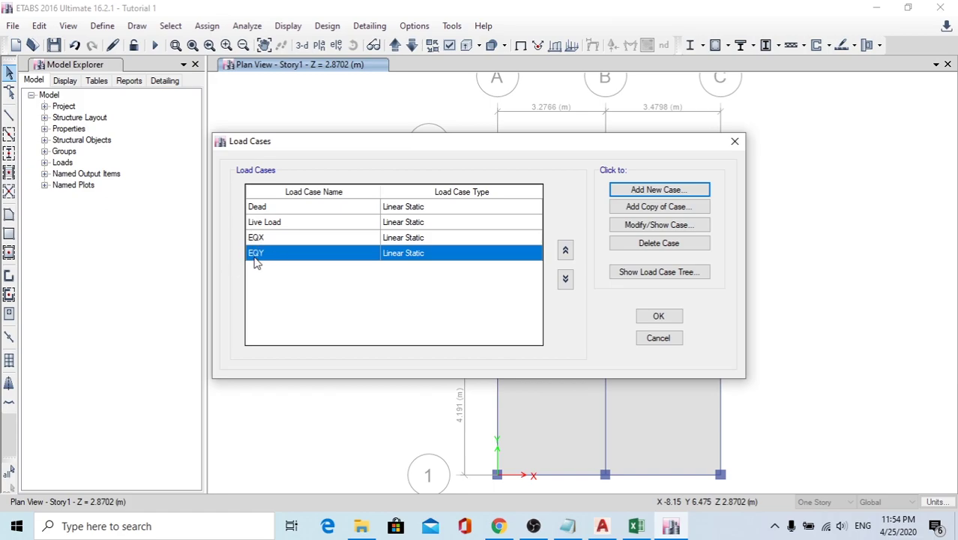
{"action": "left_click", "coordinate": [658, 317]}
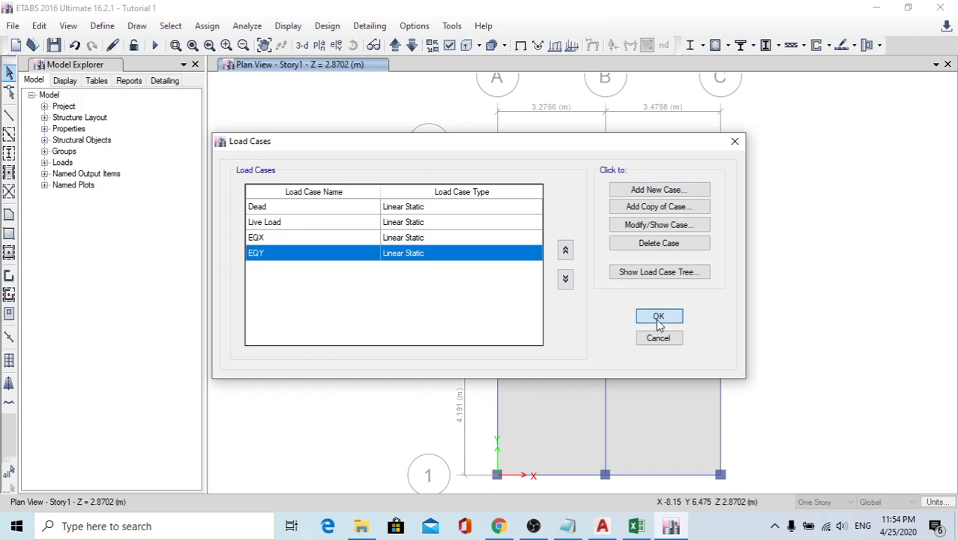
Step: Set mass source MsSrc1 to use specified load patterns only, excluding element self mass and additional mass
{"action": "left_click", "coordinate": [95, 29]}
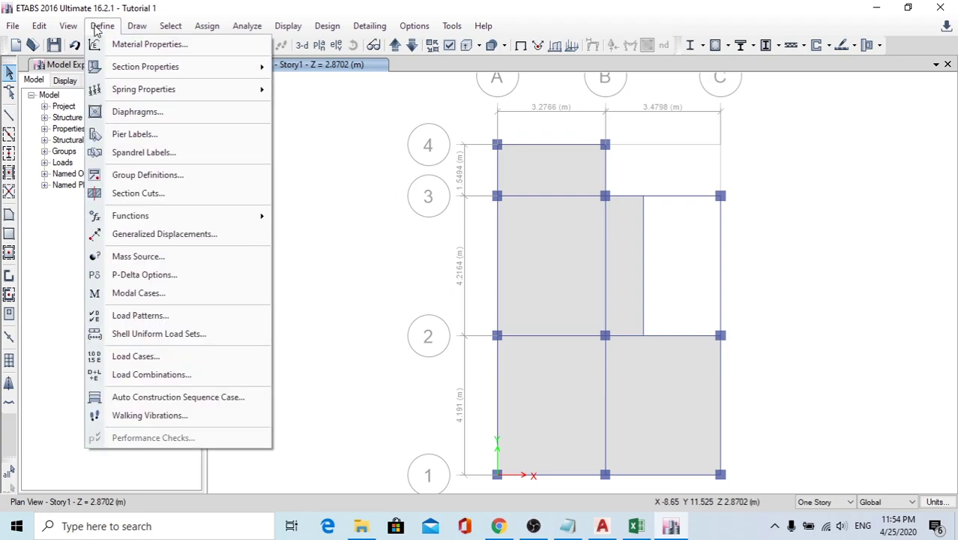
{"action": "left_click", "coordinate": [148, 265]}
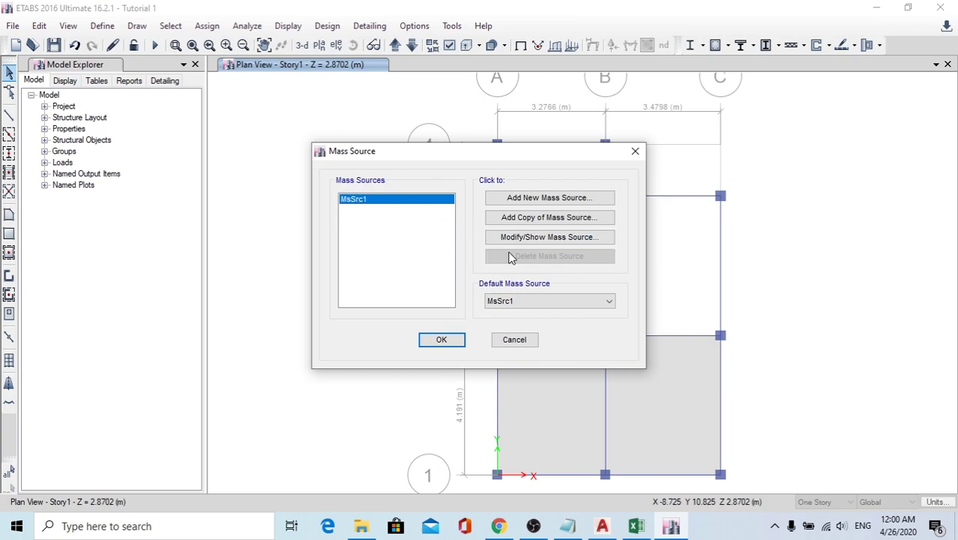
{"action": "left_click", "coordinate": [525, 237]}
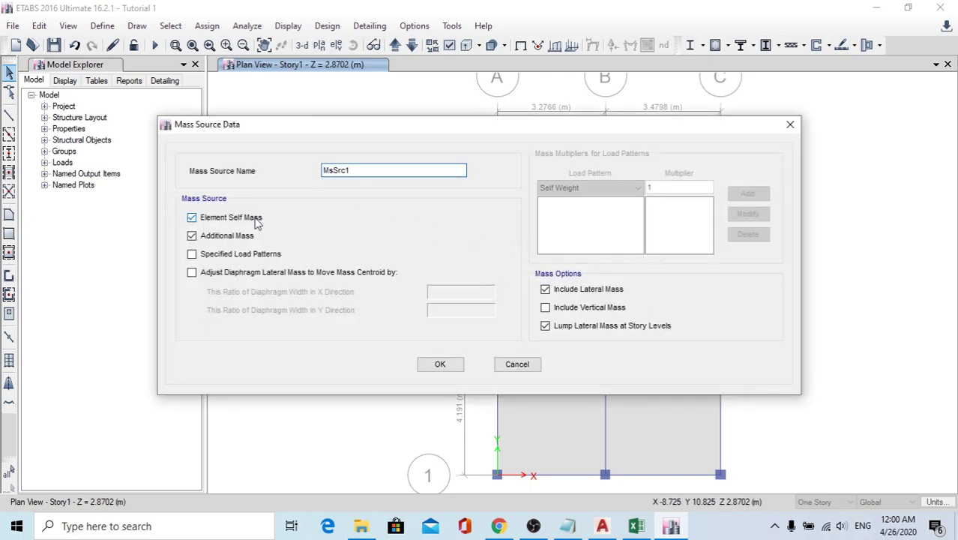
{"action": "left_click", "coordinate": [215, 218]}
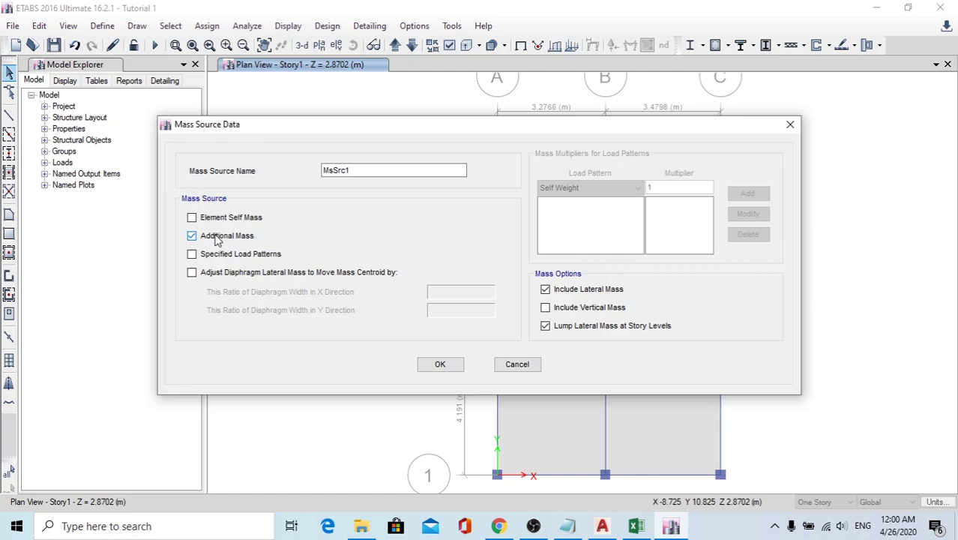
{"action": "left_click", "coordinate": [216, 237]}
{"action": "left_click", "coordinate": [227, 257]}
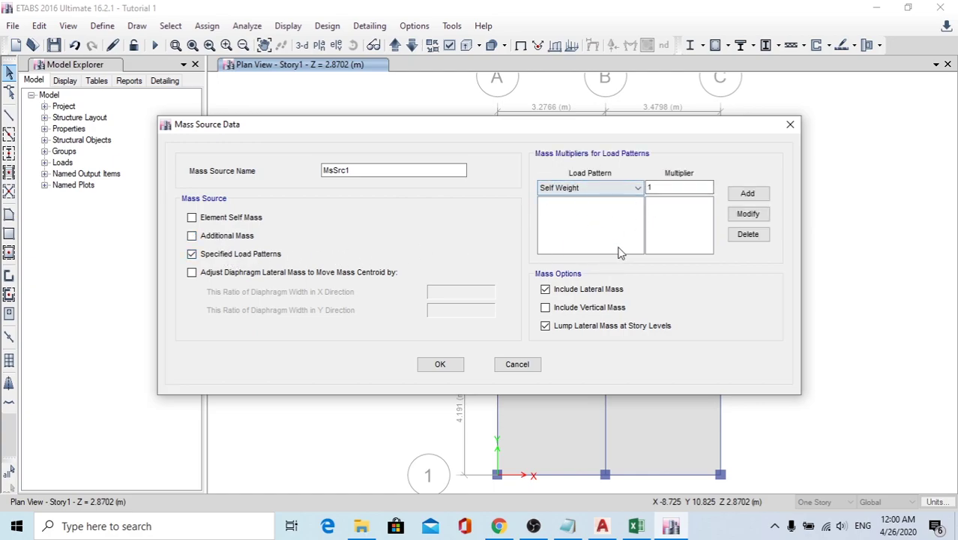
Step: Add the Self Weight and Dead load patterns to the mass source with a multiplier of 1 each
{"action": "left_click", "coordinate": [634, 188]}
{"action": "left_click", "coordinate": [569, 201]}
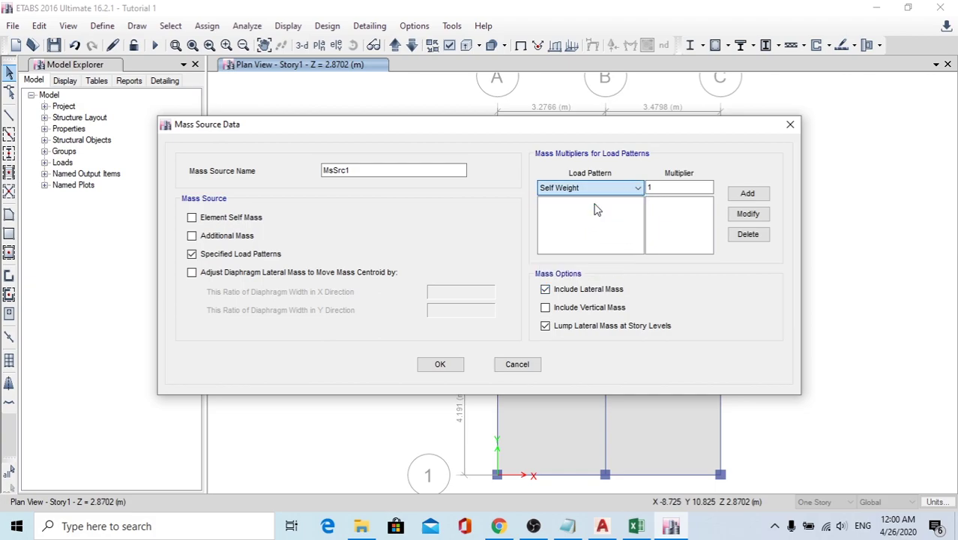
{"action": "left_click", "coordinate": [747, 193]}
{"action": "left_click", "coordinate": [634, 188]}
{"action": "left_click", "coordinate": [604, 211]}
{"action": "left_click", "coordinate": [614, 187]}
{"action": "left_click", "coordinate": [594, 212]}
{"action": "left_click", "coordinate": [748, 194]}
Step: Add the Floor Finish and Staircase Dead patterns to the mass source with a multiplier of 1 each
{"action": "left_click", "coordinate": [617, 188]}
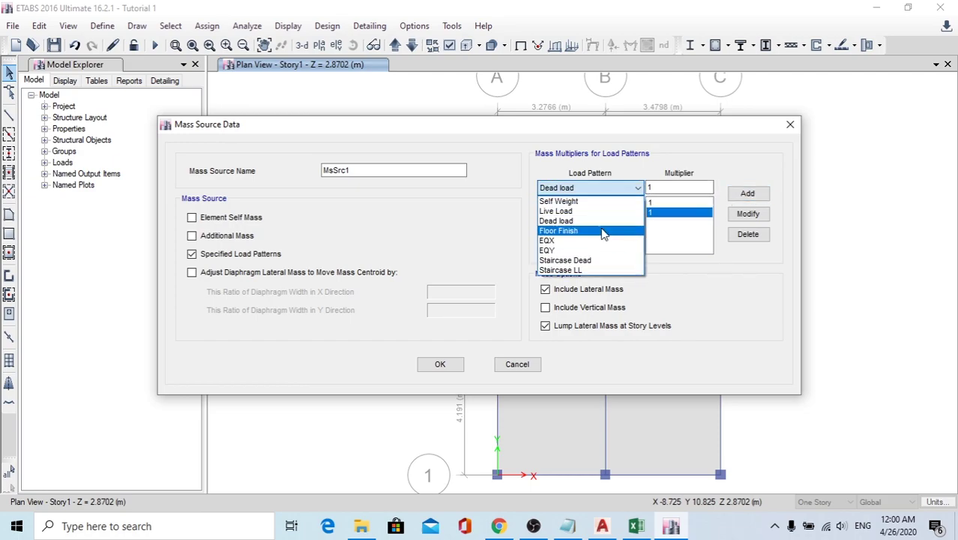
{"action": "left_click", "coordinate": [604, 232]}
{"action": "left_click", "coordinate": [747, 193]}
{"action": "left_click", "coordinate": [626, 188]}
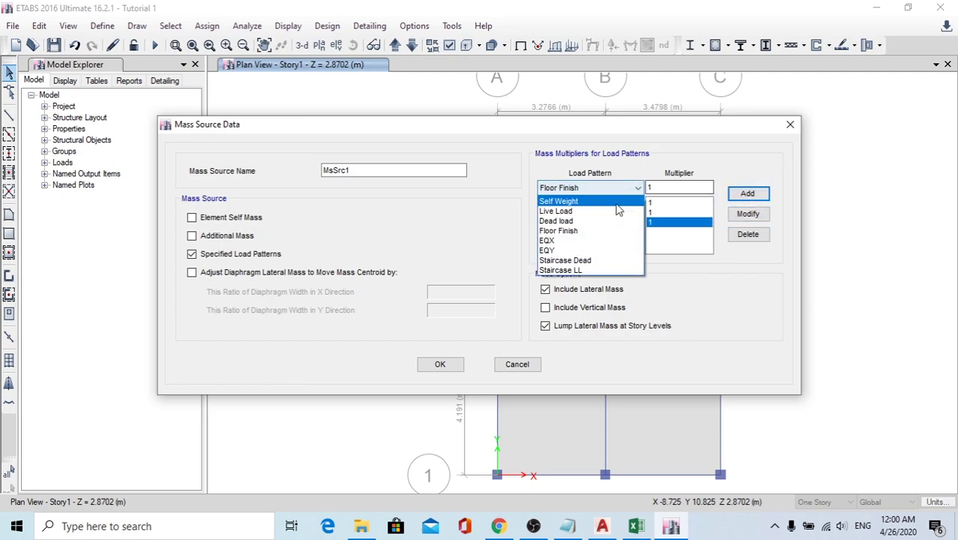
{"action": "left_click", "coordinate": [596, 261]}
{"action": "left_click", "coordinate": [747, 193]}
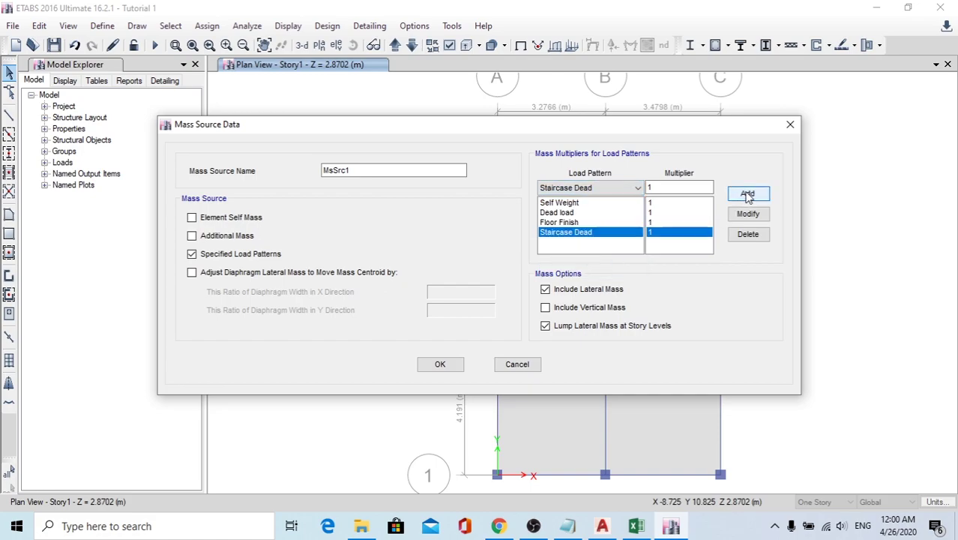
Step: Add the Live Load and Staircase LL patterns to the mass source with a multiplier of 0.25 each and save MsSrc1
{"action": "left_click", "coordinate": [638, 188]}
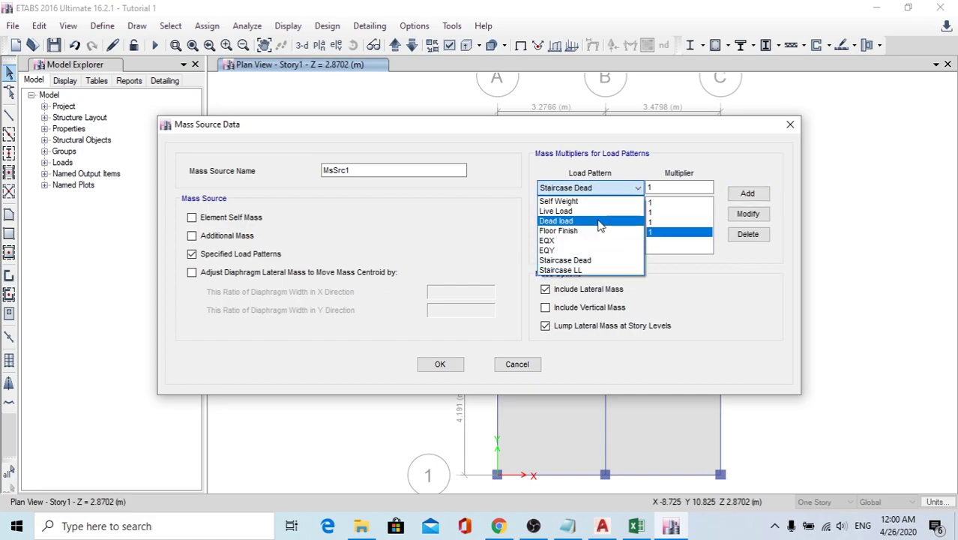
{"action": "left_click", "coordinate": [599, 212]}
{"action": "double_click", "coordinate": [677, 188]}
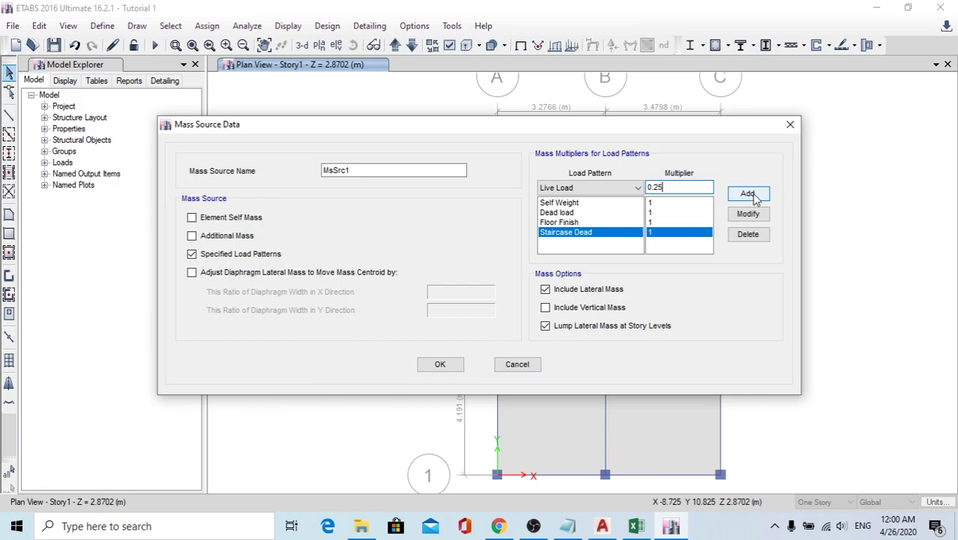
{"action": "left_click", "coordinate": [749, 193]}
{"action": "left_click", "coordinate": [600, 187]}
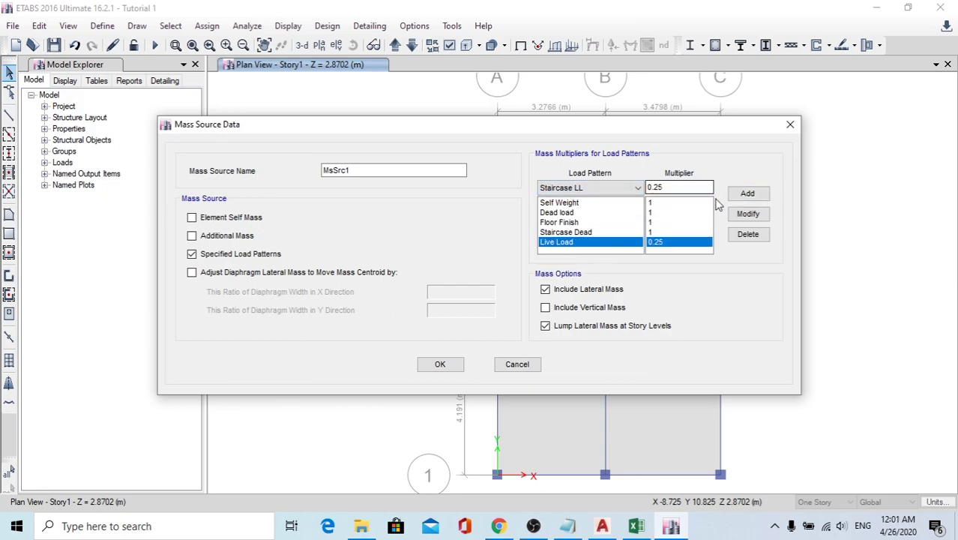
{"action": "left_click", "coordinate": [747, 193]}
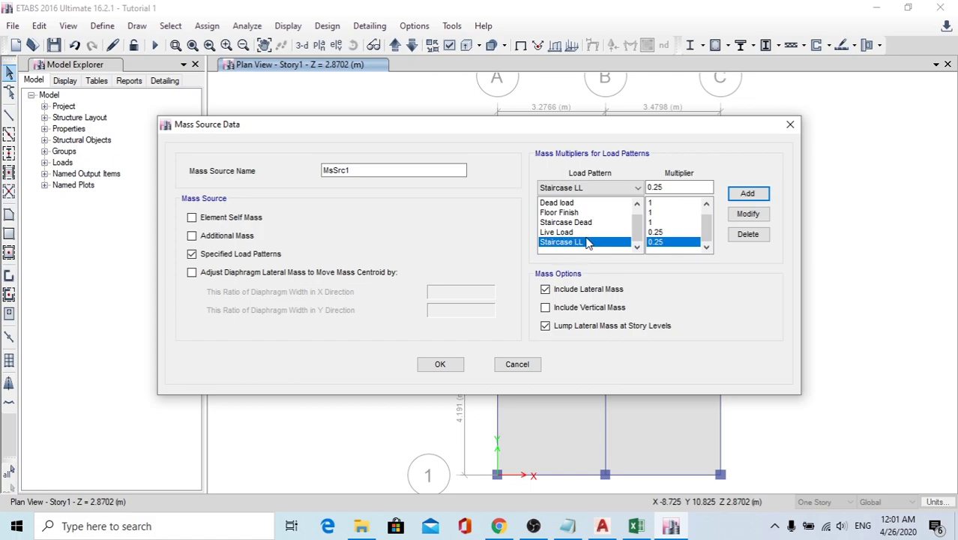
{"action": "left_click", "coordinate": [620, 189]}
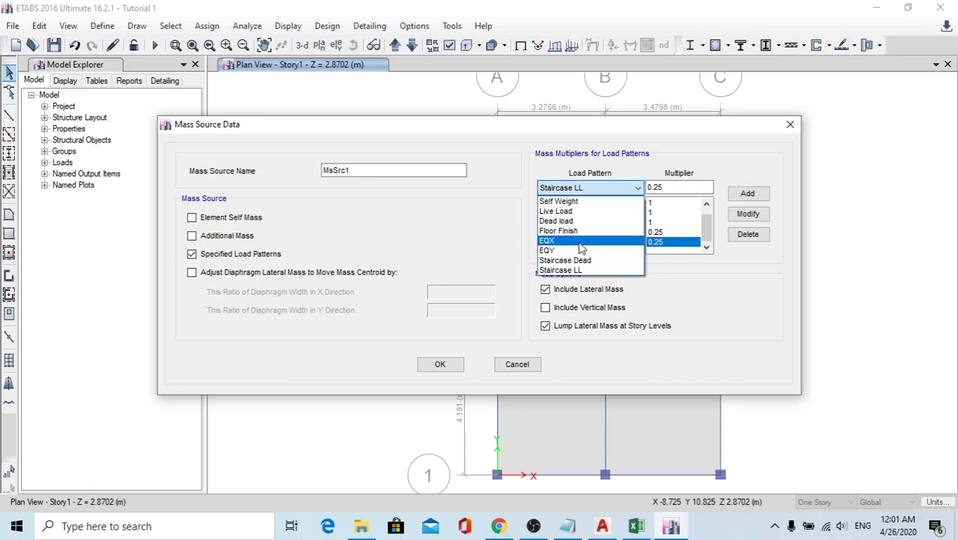
{"action": "left_click", "coordinate": [637, 188]}
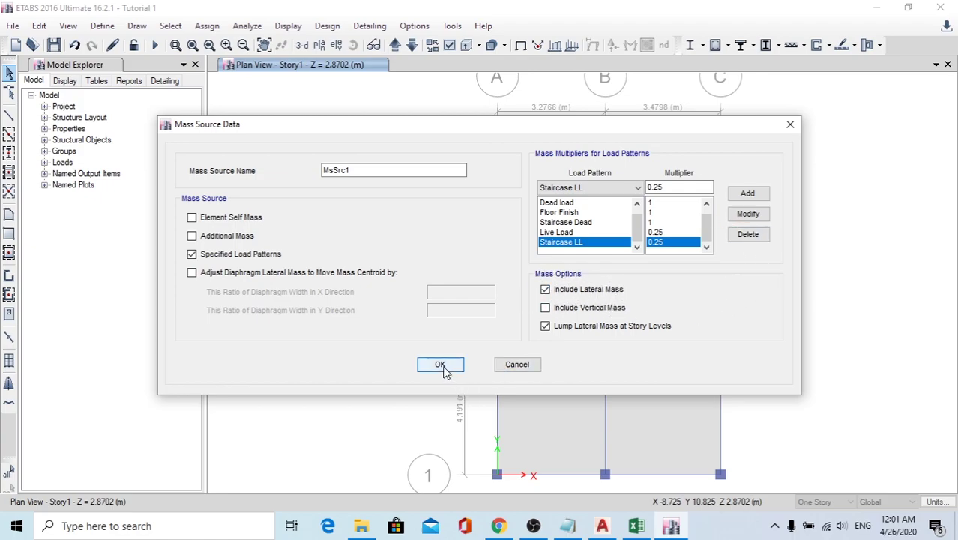
{"action": "left_click", "coordinate": [442, 366]}
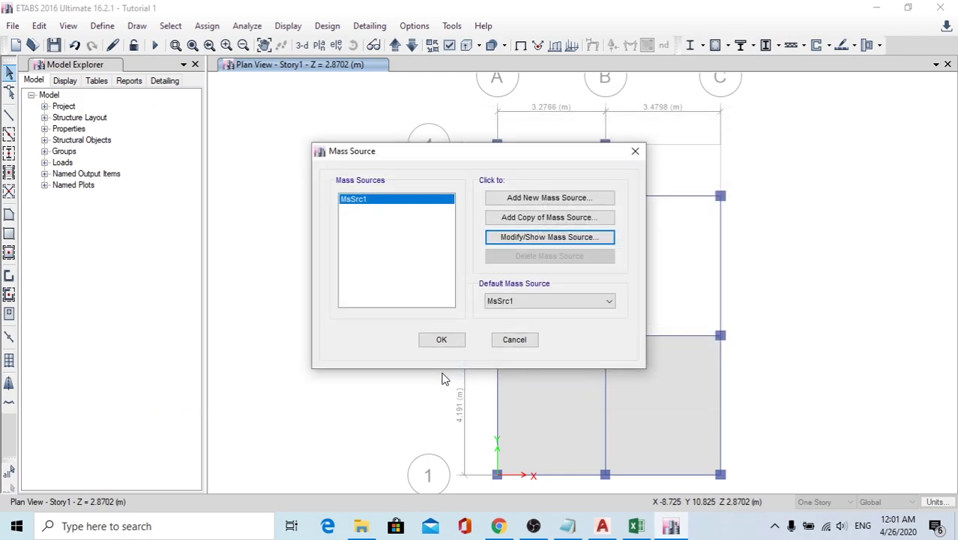
{"action": "left_click", "coordinate": [441, 341]}
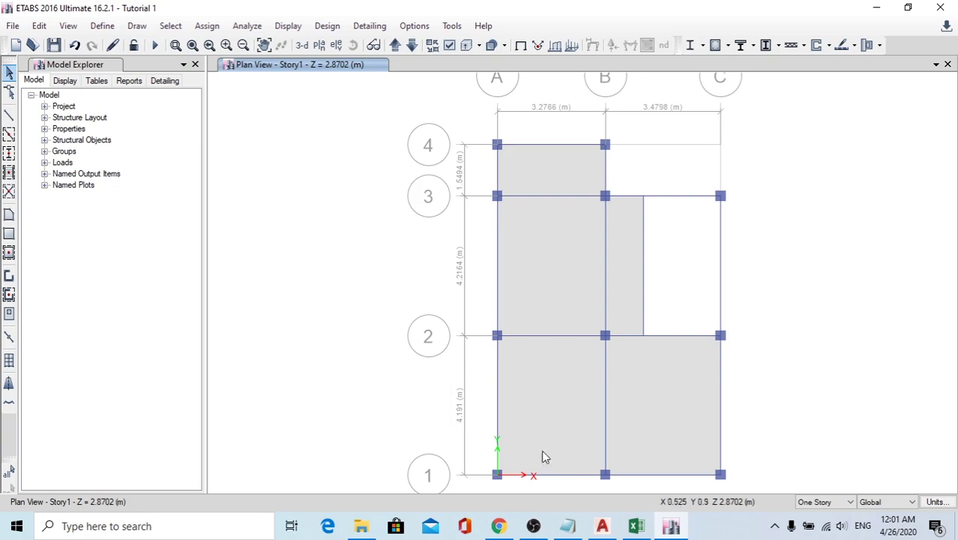
Step: Generate the default design load combinations for Concrete Frame Design, converted to editable user combinations
{"action": "left_click", "coordinate": [102, 26]}
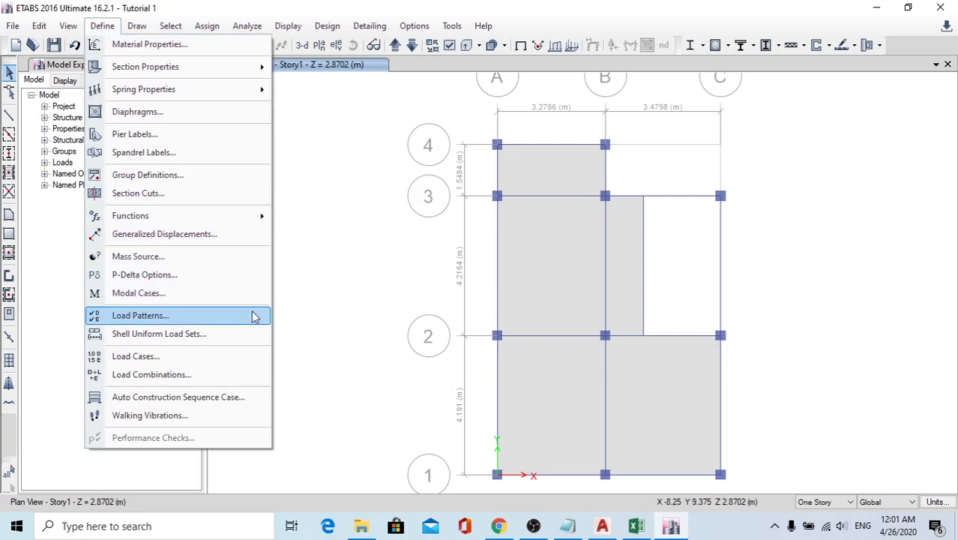
{"action": "left_click", "coordinate": [219, 383]}
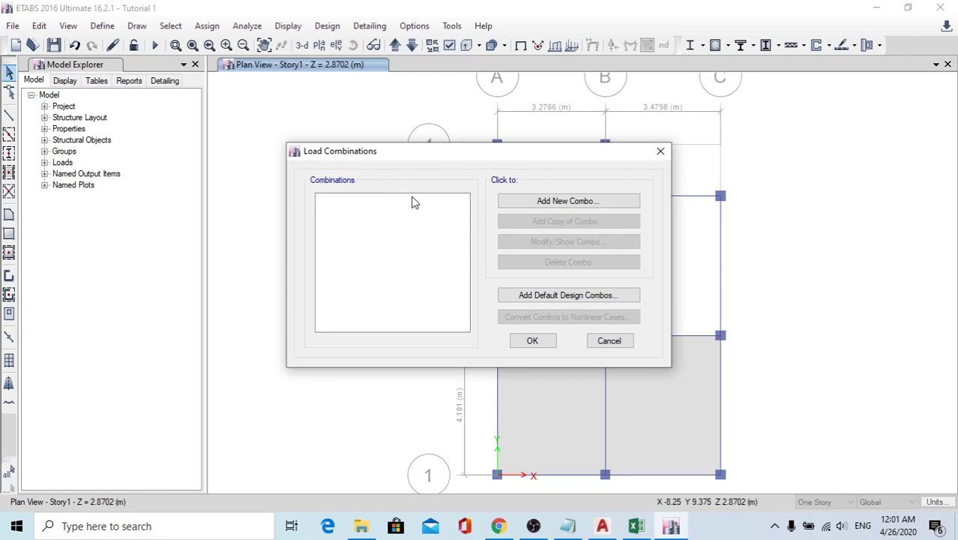
{"action": "left_click", "coordinate": [523, 296]}
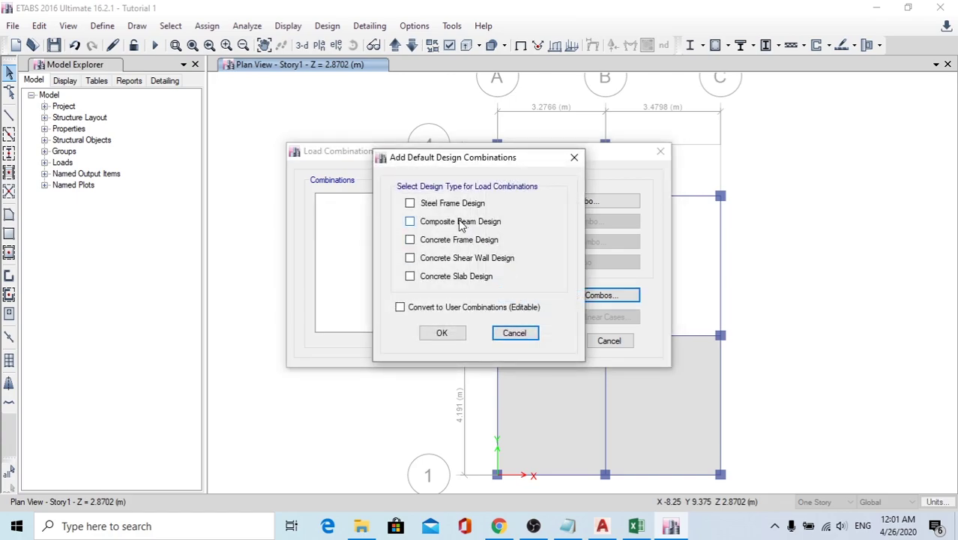
{"action": "left_click", "coordinate": [454, 242]}
{"action": "left_click", "coordinate": [404, 310]}
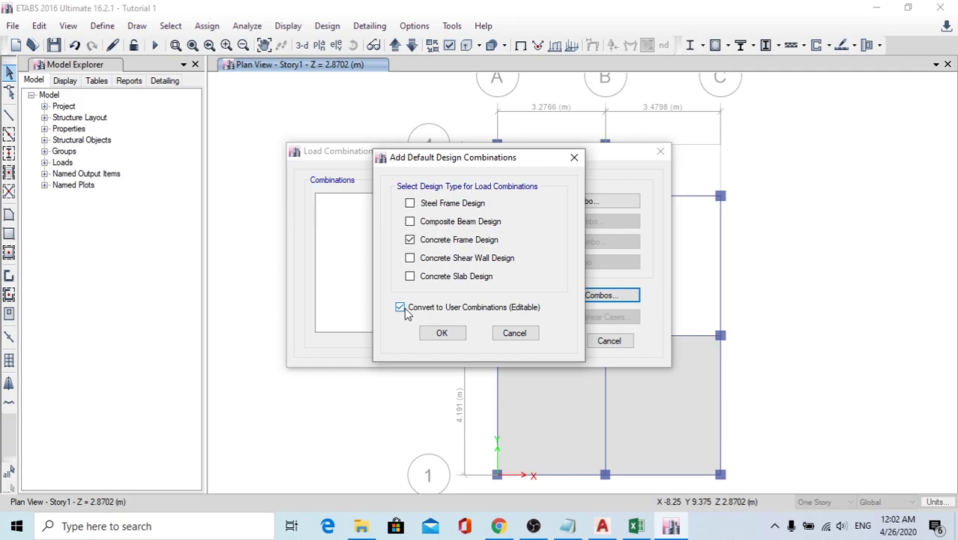
{"action": "left_click", "coordinate": [442, 337]}
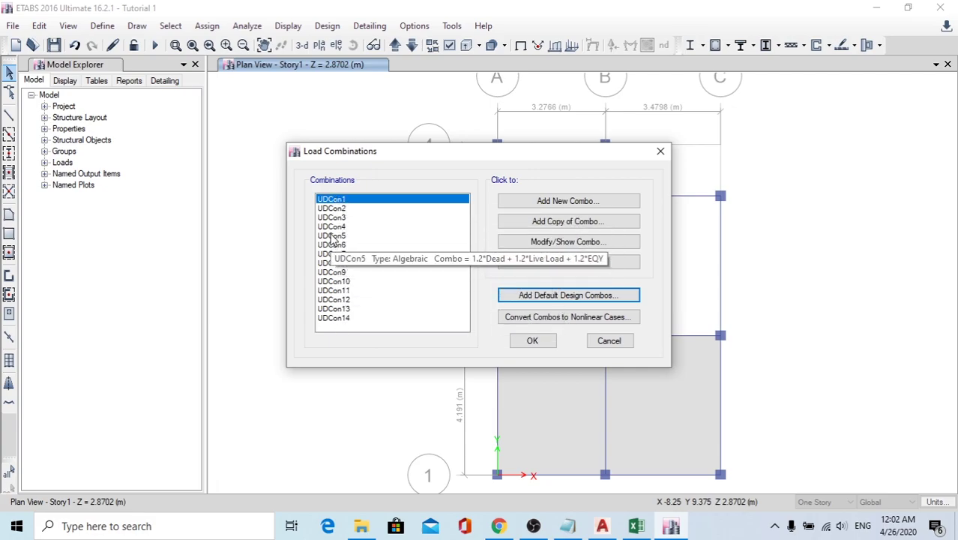
{"action": "left_click", "coordinate": [332, 208]}
{"action": "double_click", "coordinate": [332, 209]}
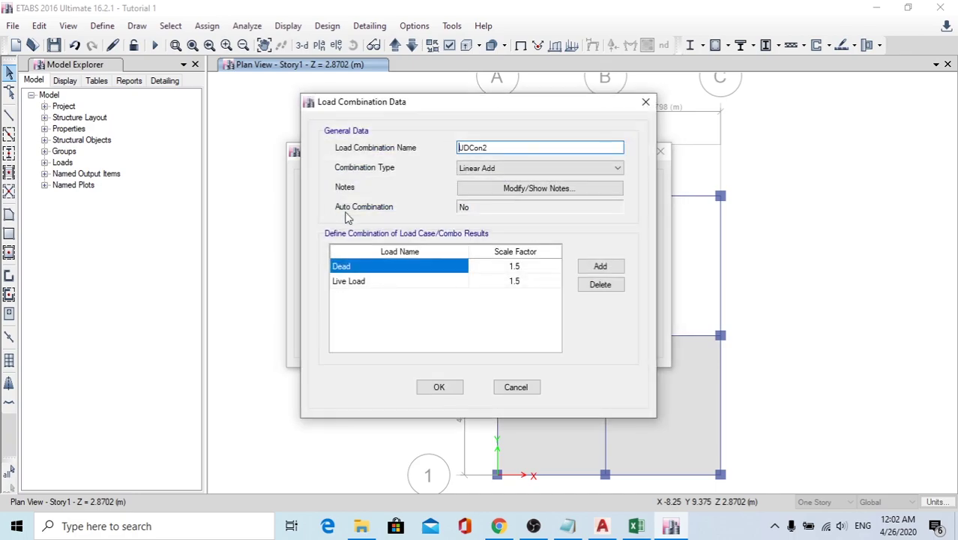
{"action": "left_click", "coordinate": [648, 101]}
Step: Rename the load combination UDCon1 as 1.5DL
{"action": "left_click", "coordinate": [335, 199]}
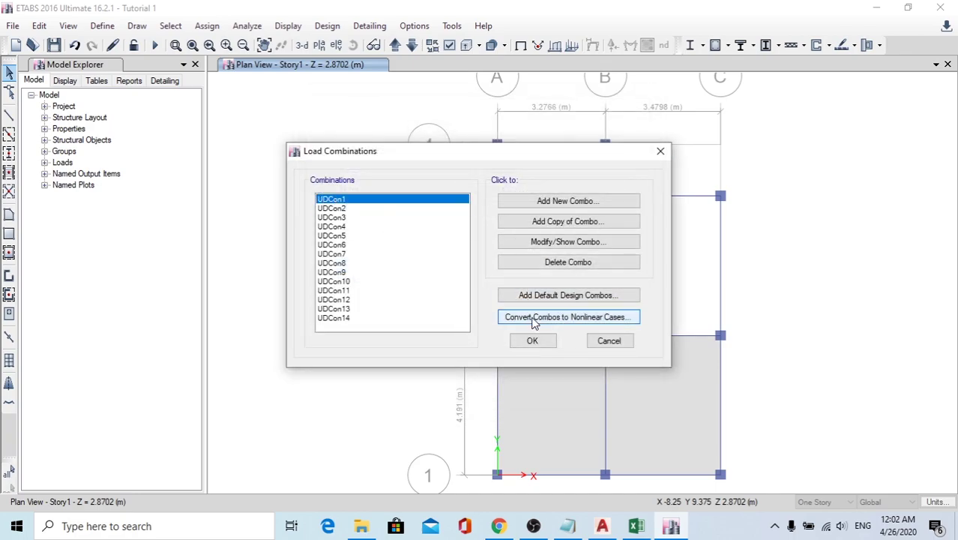
{"action": "left_click", "coordinate": [536, 250]}
{"action": "left_click_drag", "start_coordinate": [488, 148], "coordinate": [458, 148]}
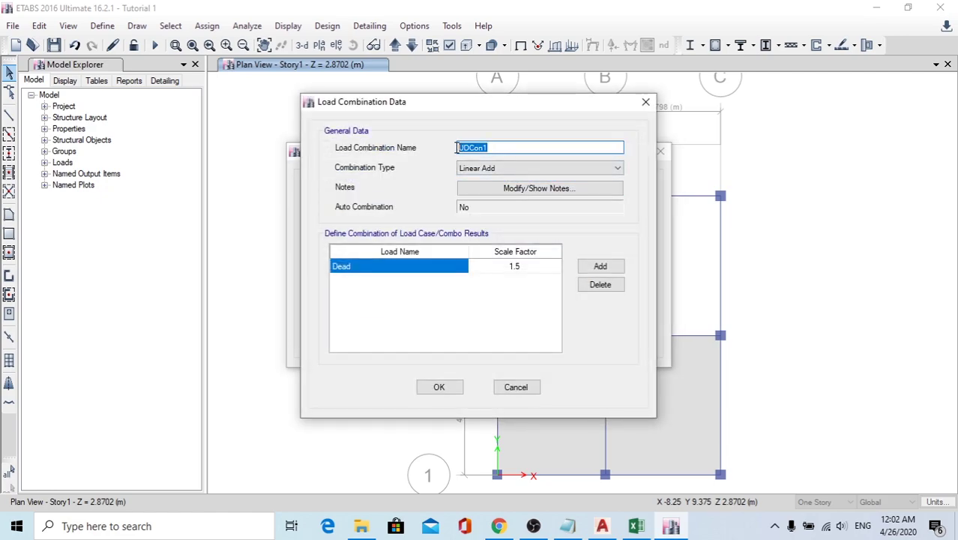
{"action": "type", "text": "1.5DL"}
{"action": "left_click", "coordinate": [439, 387]}
Step: Rename the load combination UDCon2 as 1.5(DL+LL)
{"action": "left_click", "coordinate": [352, 217]}
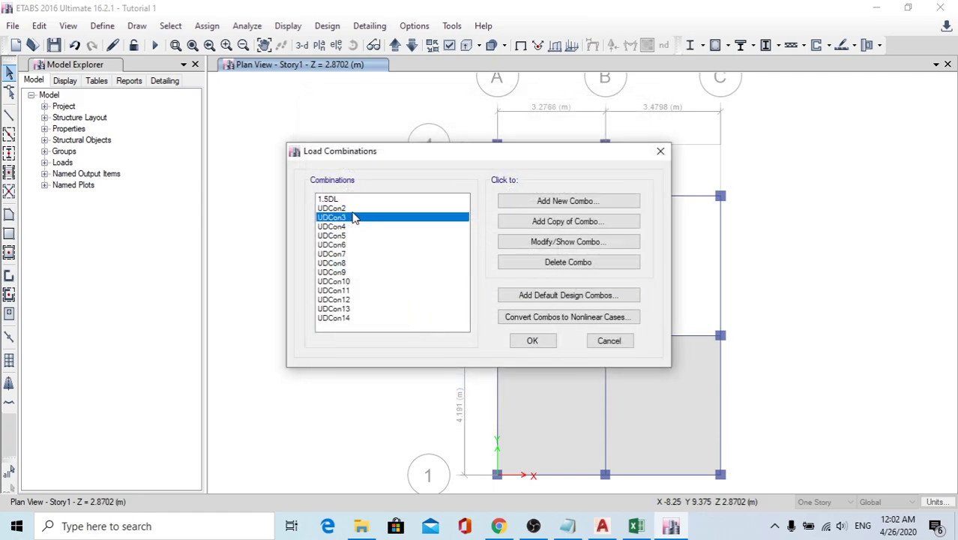
{"action": "left_click", "coordinate": [352, 208]}
{"action": "left_click", "coordinate": [553, 243]}
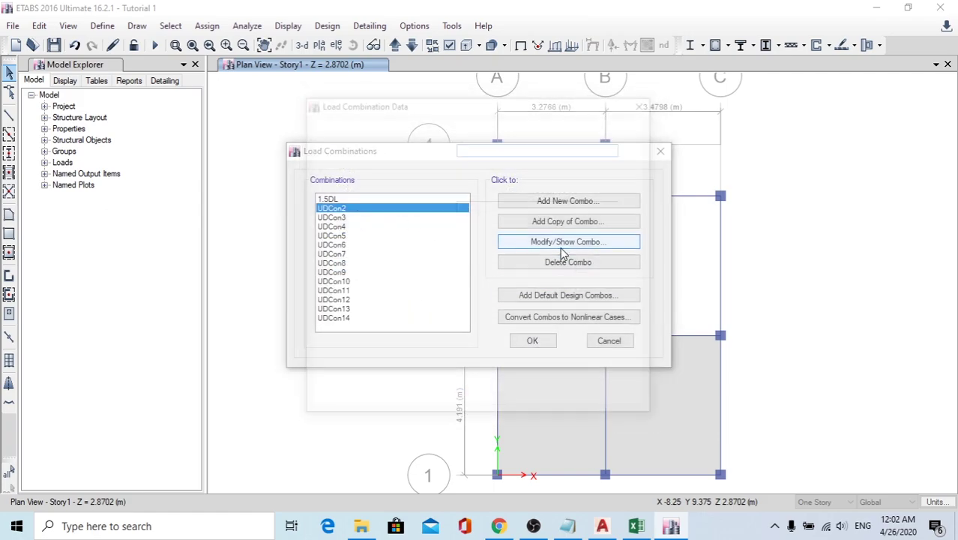
{"action": "left_click_drag", "start_coordinate": [495, 147], "coordinate": [439, 146]}
{"action": "type", "text": "1.5(DL+LL"}
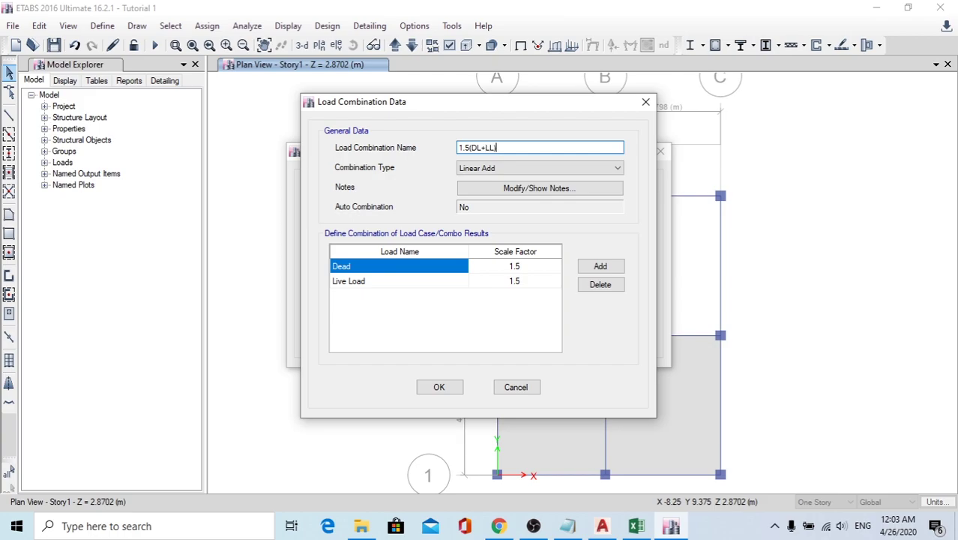
{"action": "left_click", "coordinate": [438, 387]}
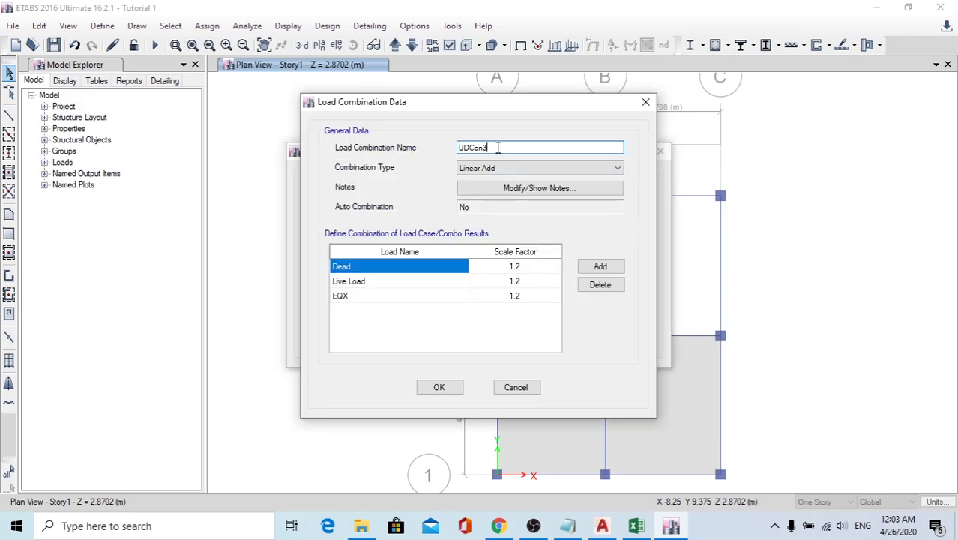
Step: Rename the load combinations UDCon3, UDCon4 and UDCon5 as 1.2(DL+LL+EQX), 1.5(DL+LL-EQX) and 1.2(DL+LL+EQY)
{"action": "type", "text": "1.2(DL+LL"}
{"action": "type", "text": "1.5(DL"}
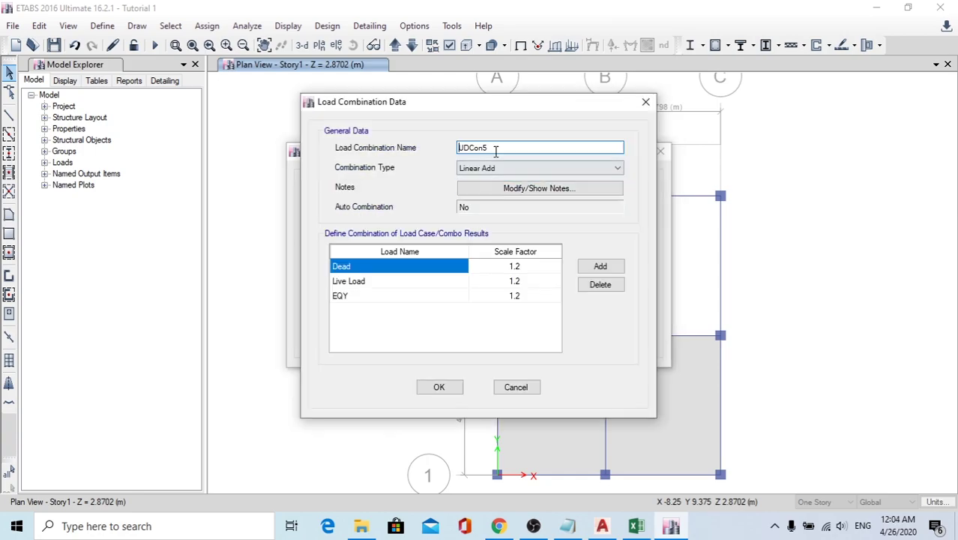
{"action": "type", "text": "1.2(DL+LL"}
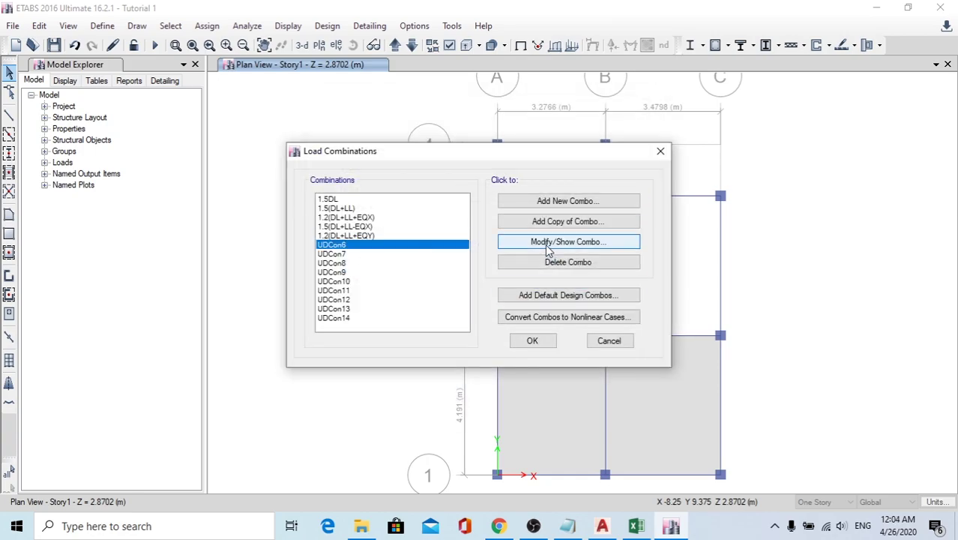
Step: Rename the load combinations UDCon7 to UDCon10 as 1.5(DL+EQX), 1.5(DL-EQX), 1.5(DL+EQY) and 1.5(DL-EQY)
{"action": "type", "text": "1.5(DL+"}
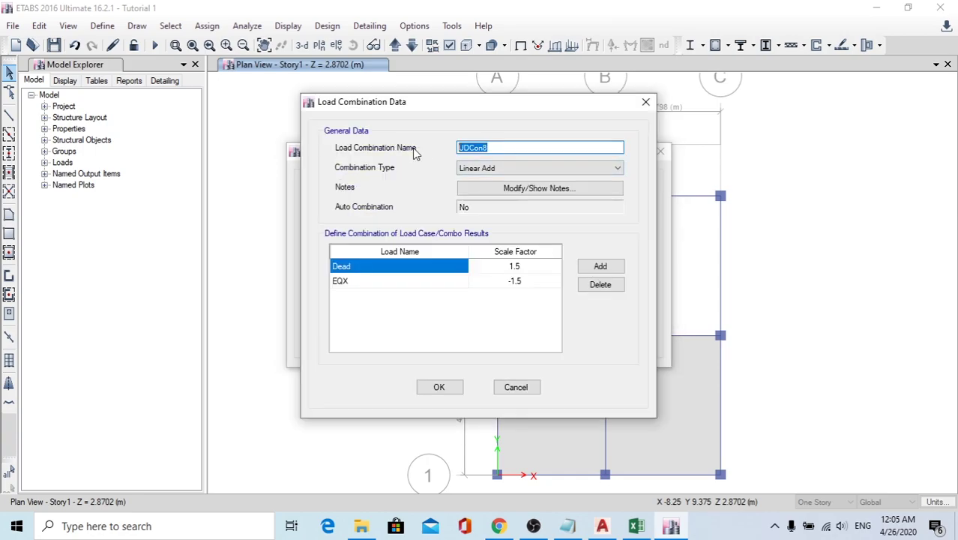
{"action": "type", "text": "1.5("}
{"action": "type", "text": "DL+EQY)"}
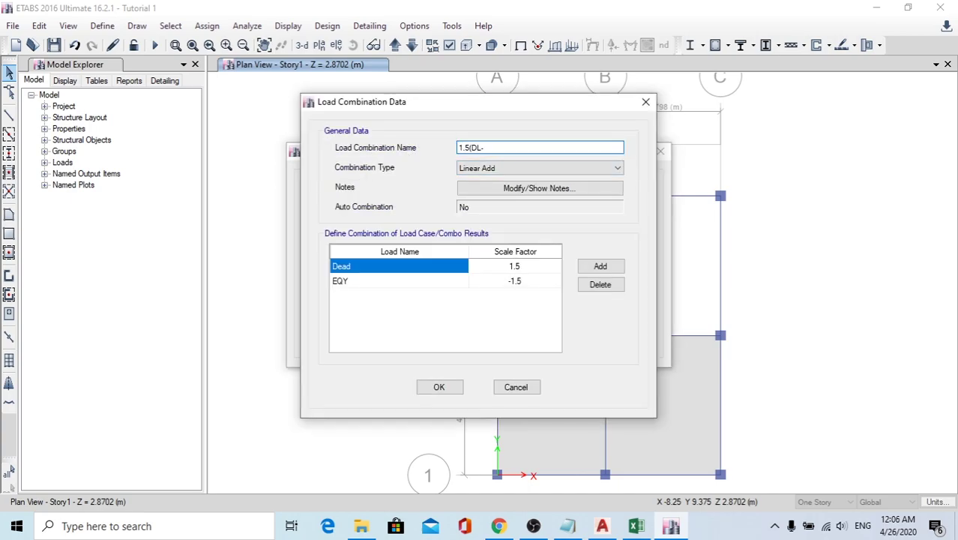
{"action": "left_click", "coordinate": [438, 387]}
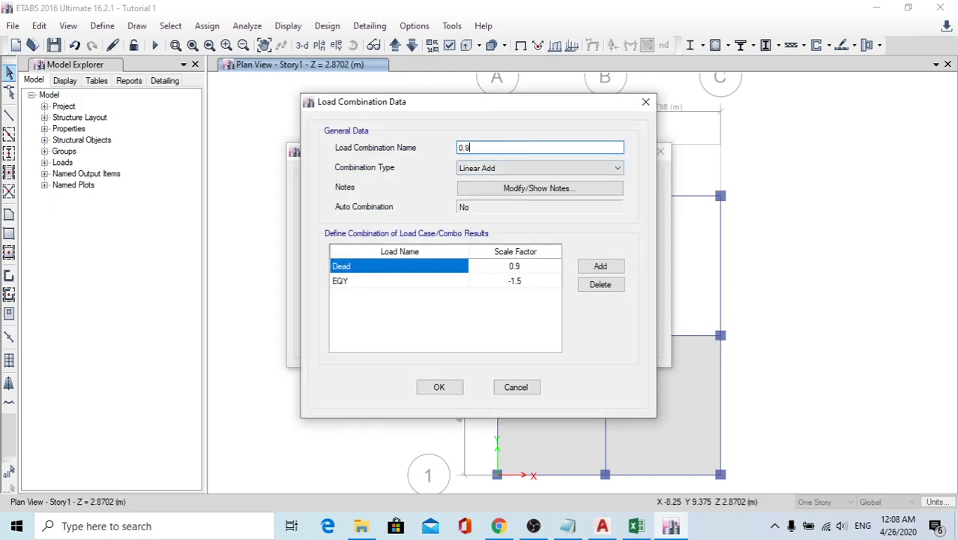
Step: Rename the load combination UDCon14, which combines Dead at 0.9 and EQY at -1.5, as 0.9DL-1.5EQY
{"action": "type", "text": "DL-1.5EQY"}
{"action": "left_click", "coordinate": [439, 390]}
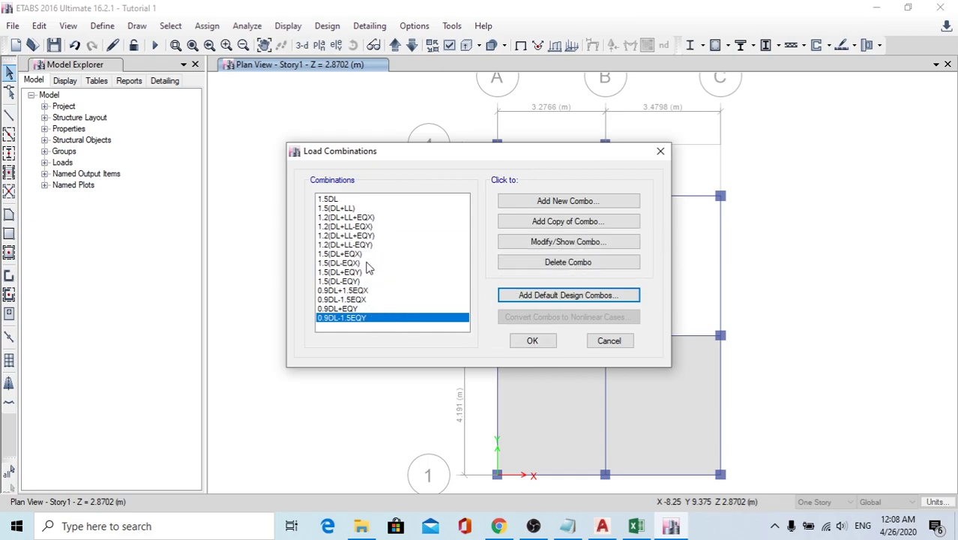
Step: Correct the name of the load combination 0.9DL+EQY to 0.9DL+1.5EQY and save the combinations
{"action": "left_click", "coordinate": [367, 308]}
{"action": "left_click", "coordinate": [559, 242]}
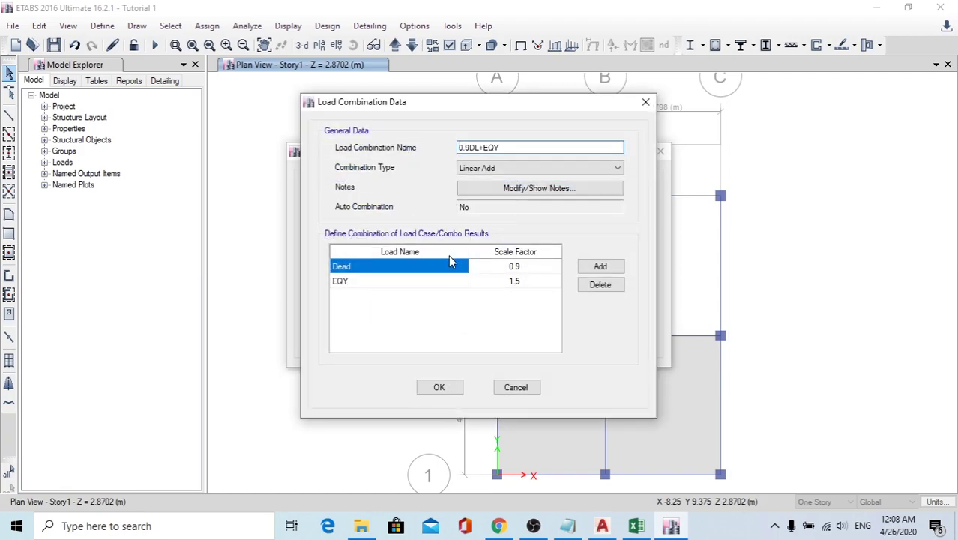
{"action": "type", "text": "1.5"}
{"action": "left_click", "coordinate": [454, 389]}
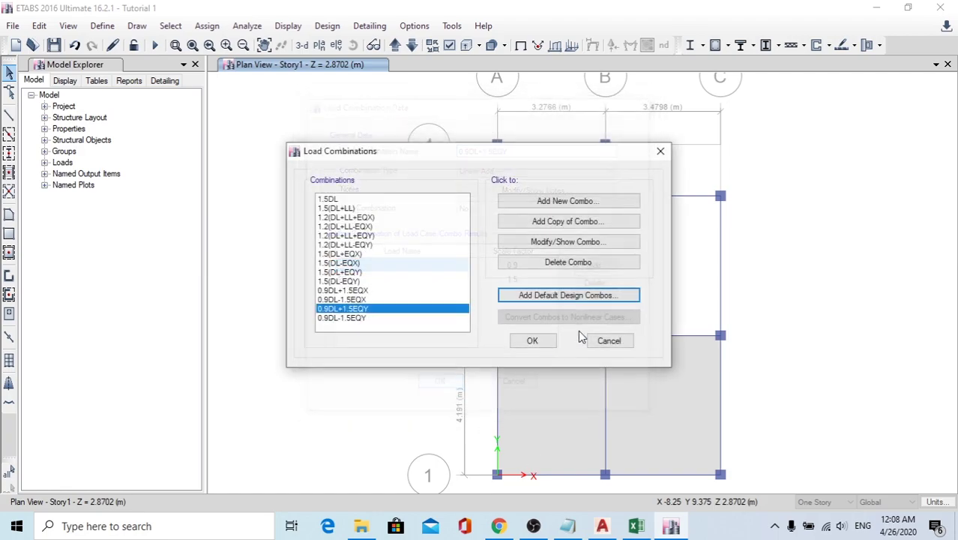
{"action": "left_click", "coordinate": [530, 341]}
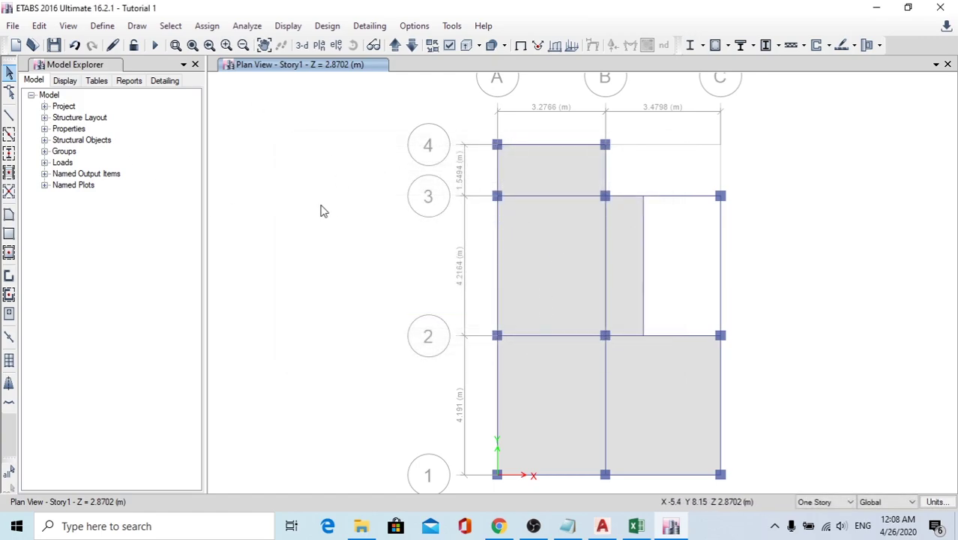
Step: Show the model in 3-D, switch to the Load Calculation Sheet in Excel and examine its slab, live and wall loads
{"action": "left_click", "coordinate": [302, 45]}
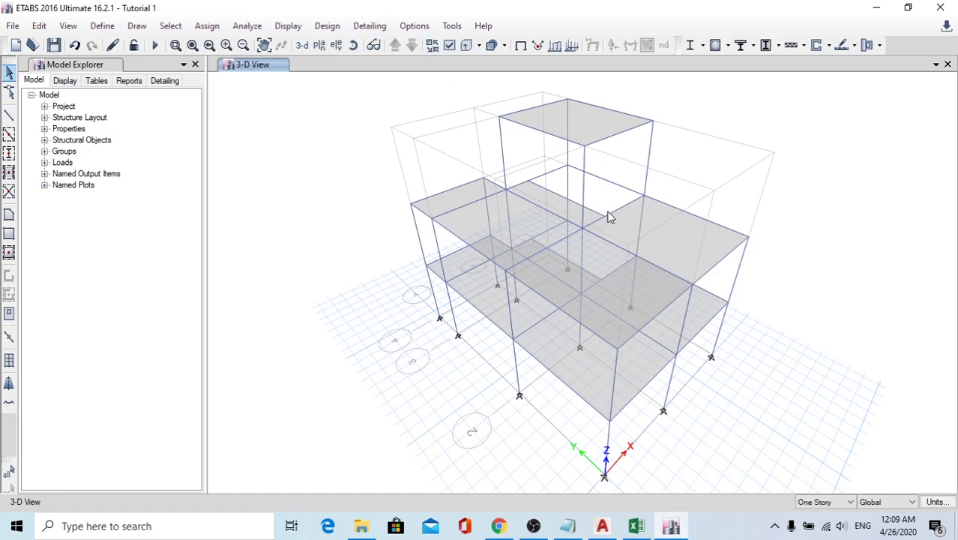
{"action": "left_click", "coordinate": [636, 527]}
{"action": "scroll", "coordinate": [301, 285], "scroll_direction": "up", "scroll_amount": 1}
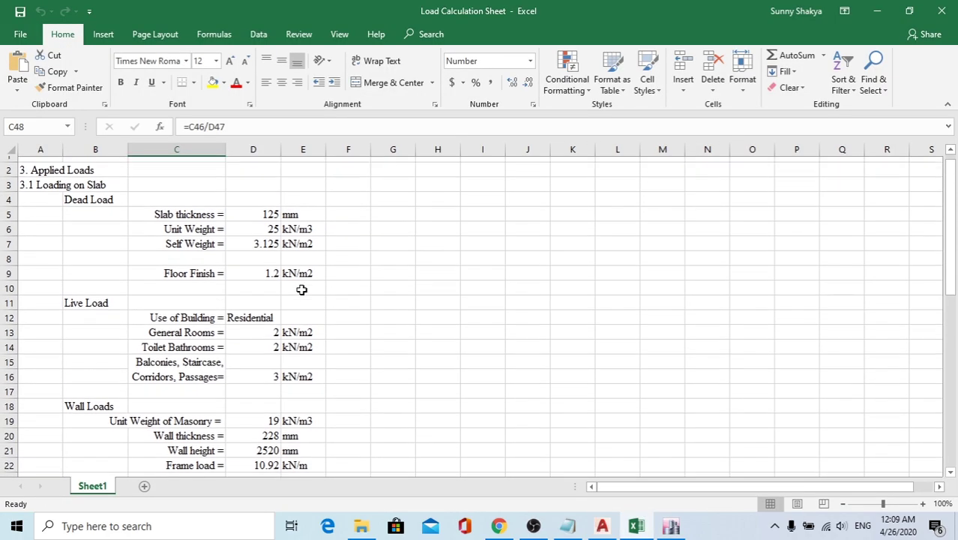
{"action": "scroll", "coordinate": [300, 288], "scroll_direction": "down", "scroll_amount": 2}
{"action": "scroll", "coordinate": [283, 255], "scroll_direction": "up", "scroll_amount": 2}
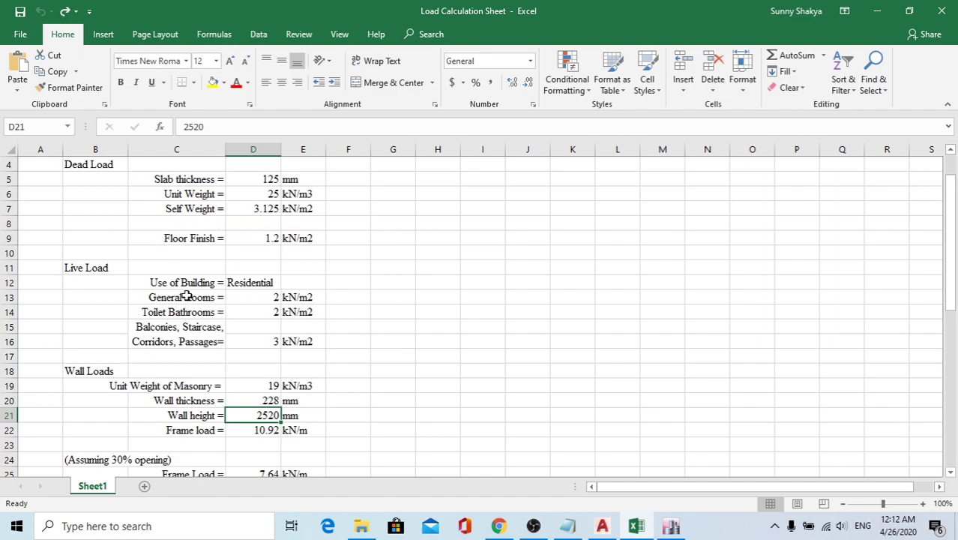
{"action": "scroll", "coordinate": [197, 326], "scroll_direction": "down", "scroll_amount": 2}
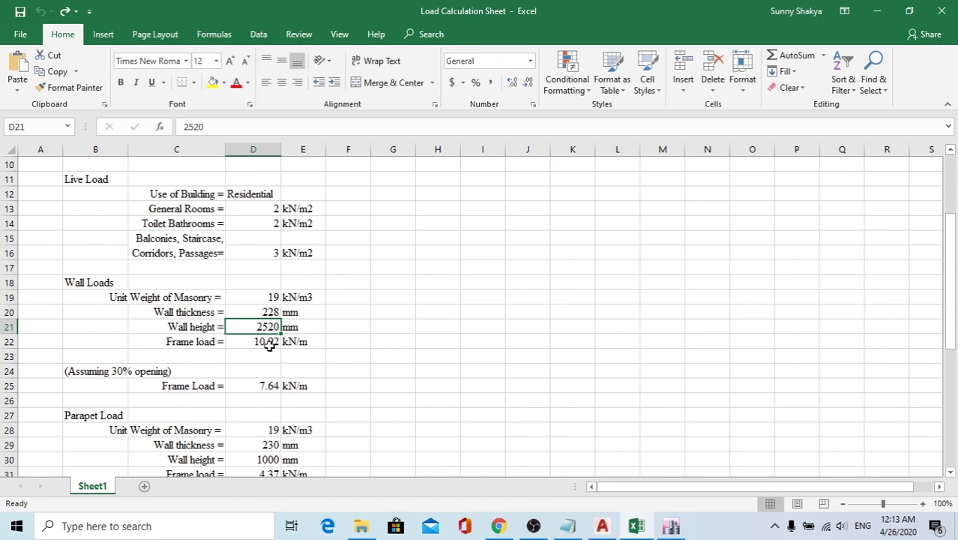
Step: Enter 11 in cell F22 beside the wall frame load
{"action": "left_click", "coordinate": [353, 342]}
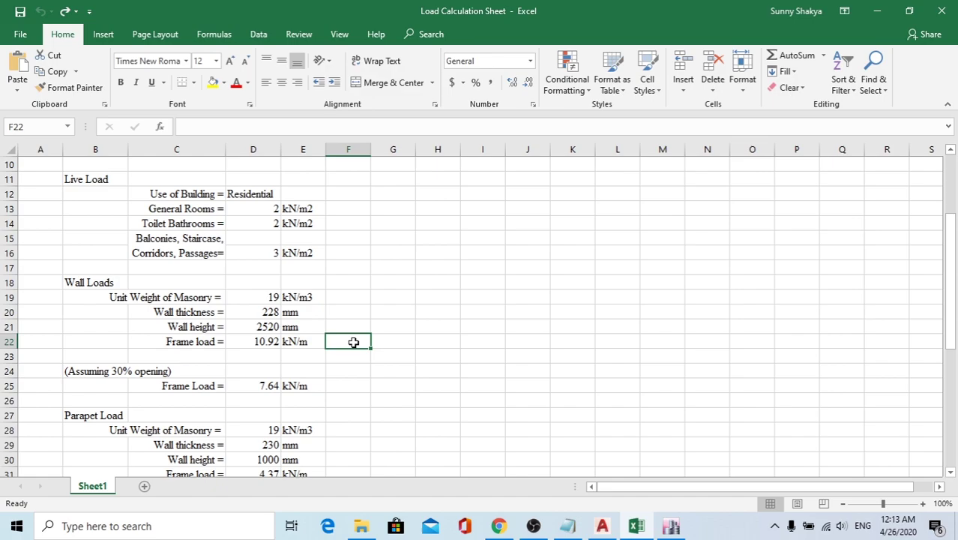
{"action": "type", "text": "11"}
{"action": "key", "text": "Return"}
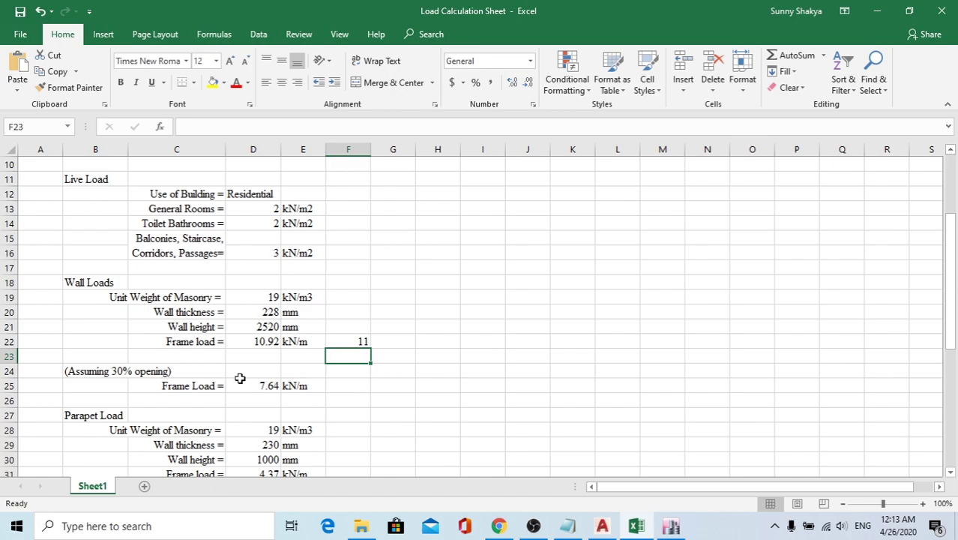
Step: Examine the frame load with 30% opening, the parapet load and the staircase load calculations in the sheet
{"action": "scroll", "coordinate": [232, 367], "scroll_direction": "down", "scroll_amount": 2}
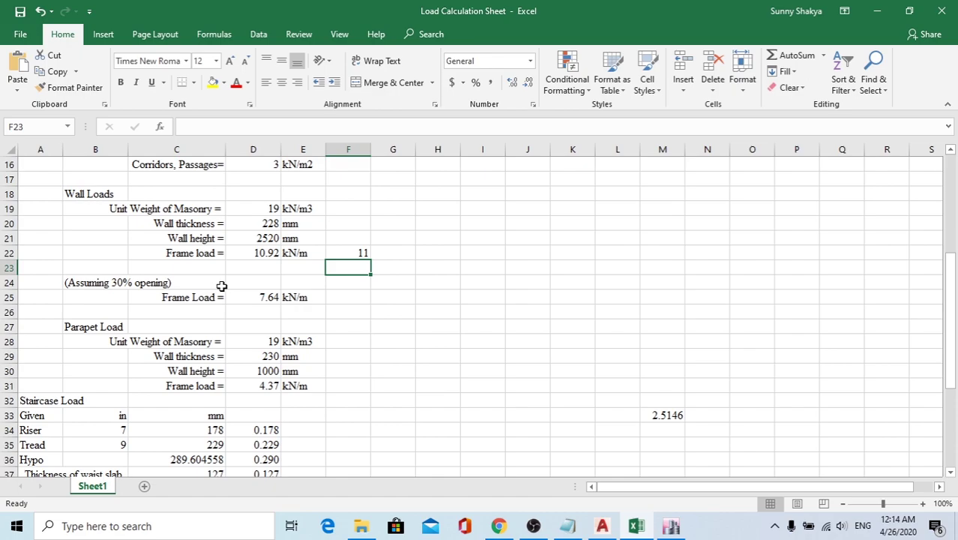
{"action": "scroll", "coordinate": [222, 285], "scroll_direction": "down", "scroll_amount": 1}
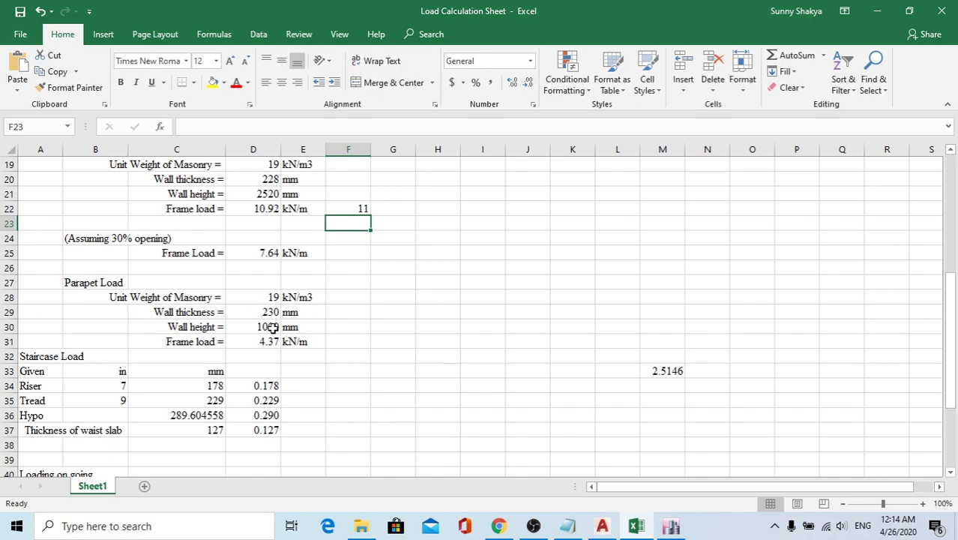
{"action": "left_click", "coordinate": [275, 327]}
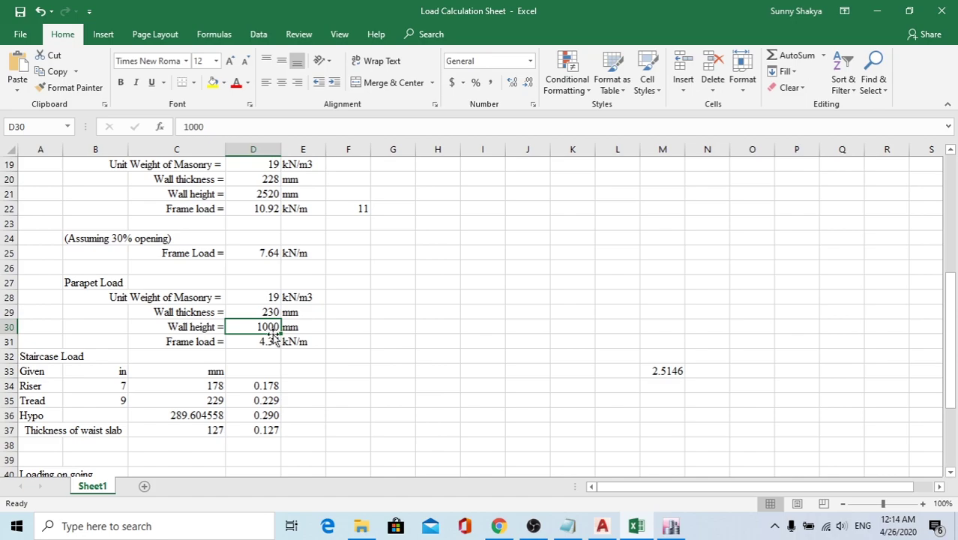
{"action": "left_click", "coordinate": [272, 342]}
{"action": "scroll", "coordinate": [274, 368], "scroll_direction": "down", "scroll_amount": 2}
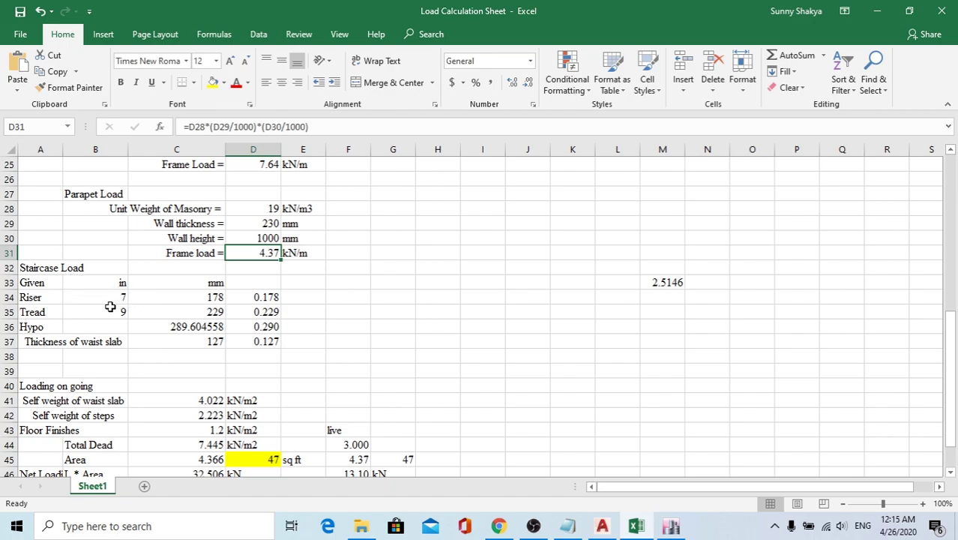
{"action": "scroll", "coordinate": [170, 347], "scroll_direction": "down", "scroll_amount": 2}
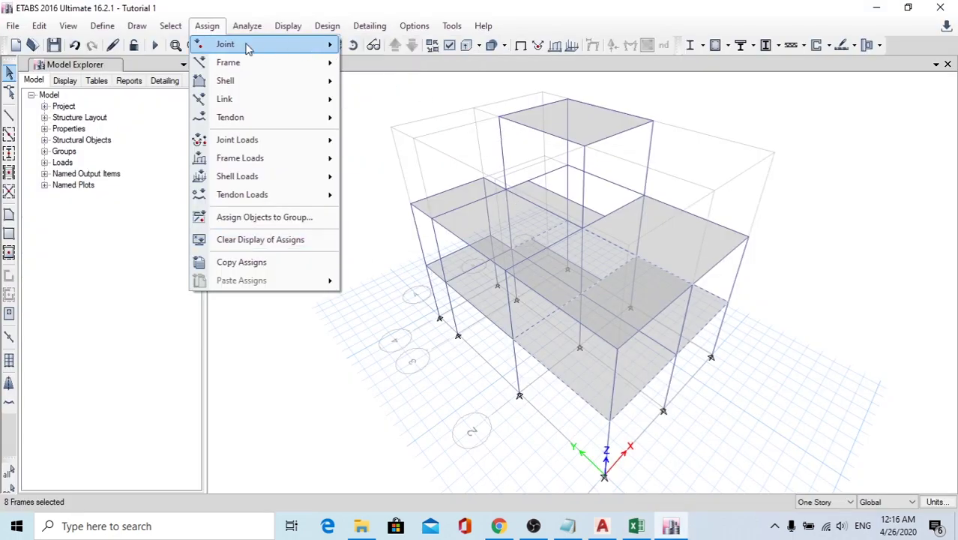
Step: In ETABS, assign a uniform gravity load of 7.64 kN/m in the Dead load pattern to the eight selected first-floor beams
{"action": "left_click", "coordinate": [215, 29]}
{"action": "left_click", "coordinate": [213, 27]}
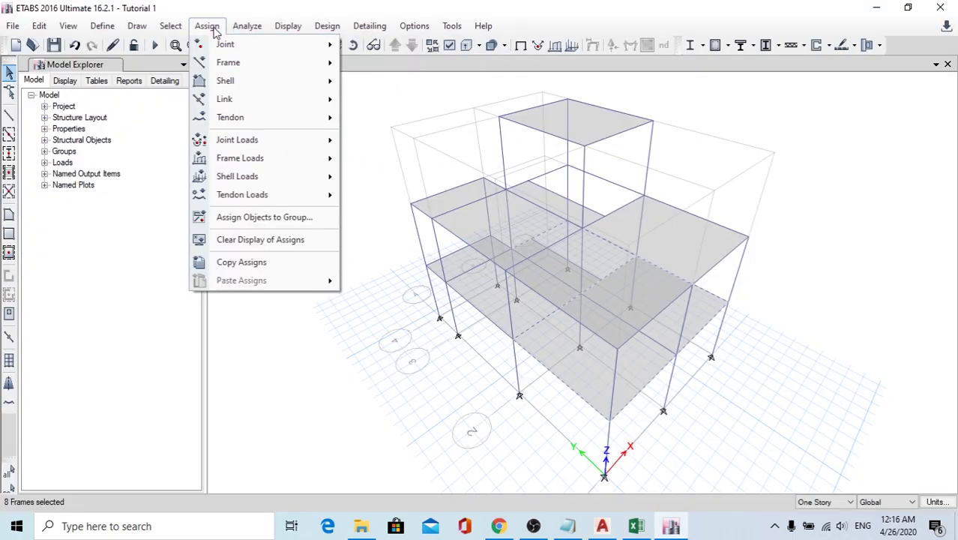
{"action": "mouse_move", "coordinate": [250, 164]}
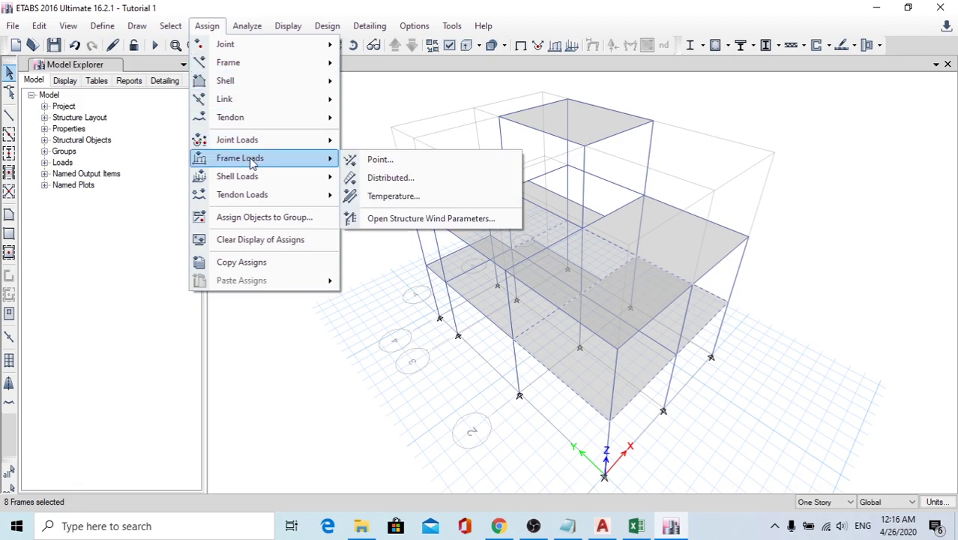
{"action": "left_click", "coordinate": [372, 178]}
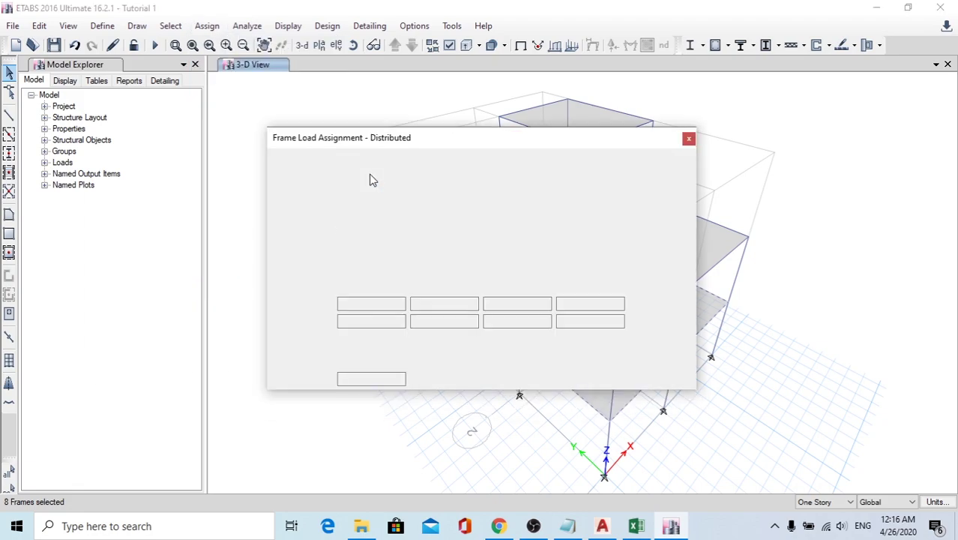
{"action": "left_click", "coordinate": [561, 188]}
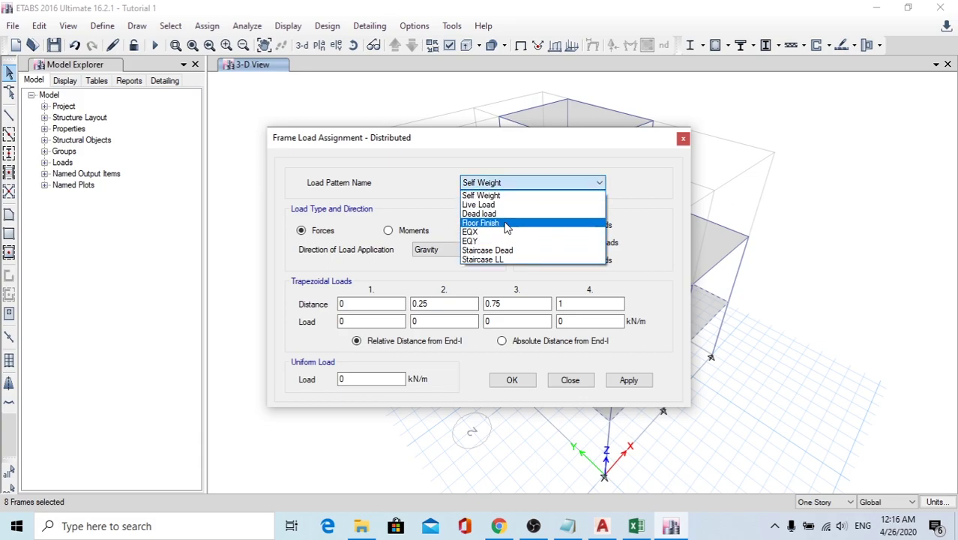
{"action": "left_click", "coordinate": [479, 214]}
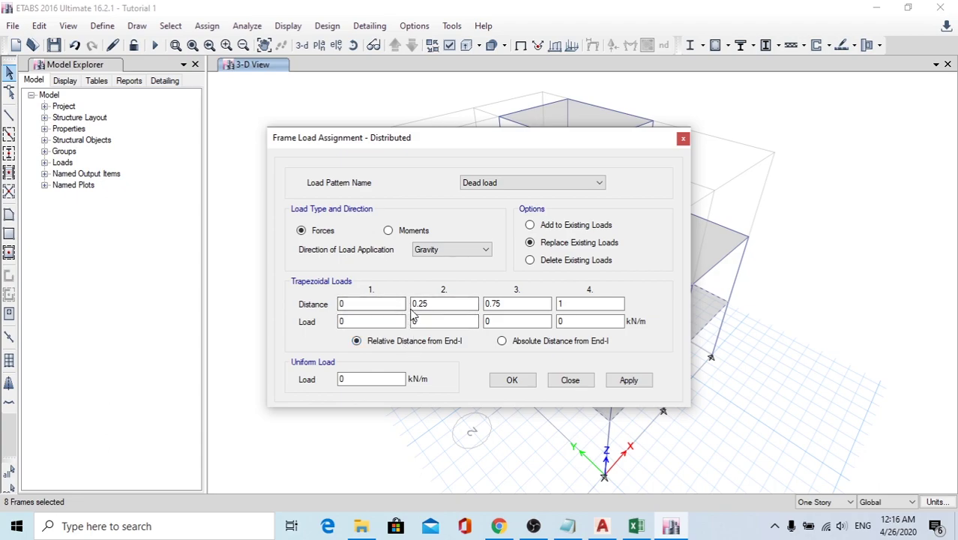
{"action": "left_click", "coordinate": [356, 379]}
{"action": "type", "text": "7"}
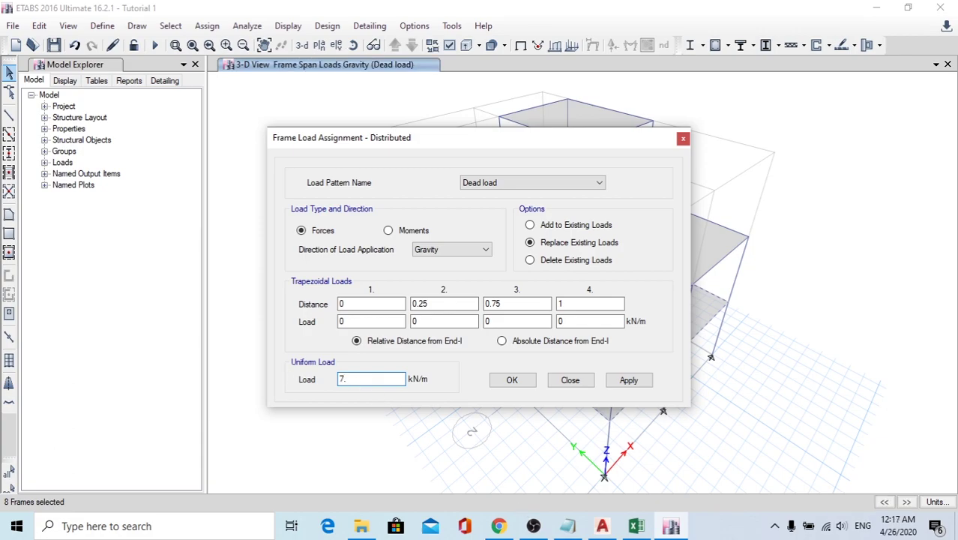
{"action": "type", "text": ".64"}
{"action": "left_click", "coordinate": [632, 381]}
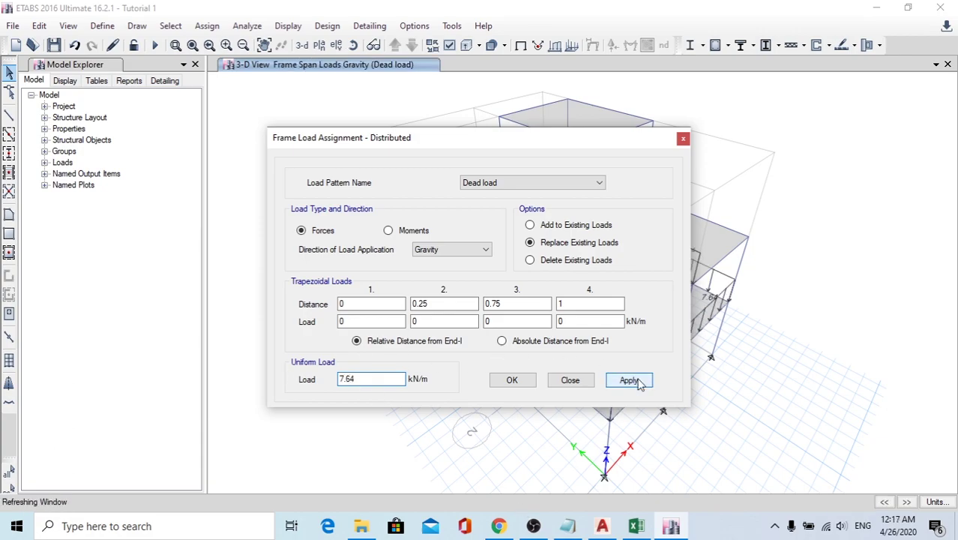
{"action": "left_click", "coordinate": [524, 384]}
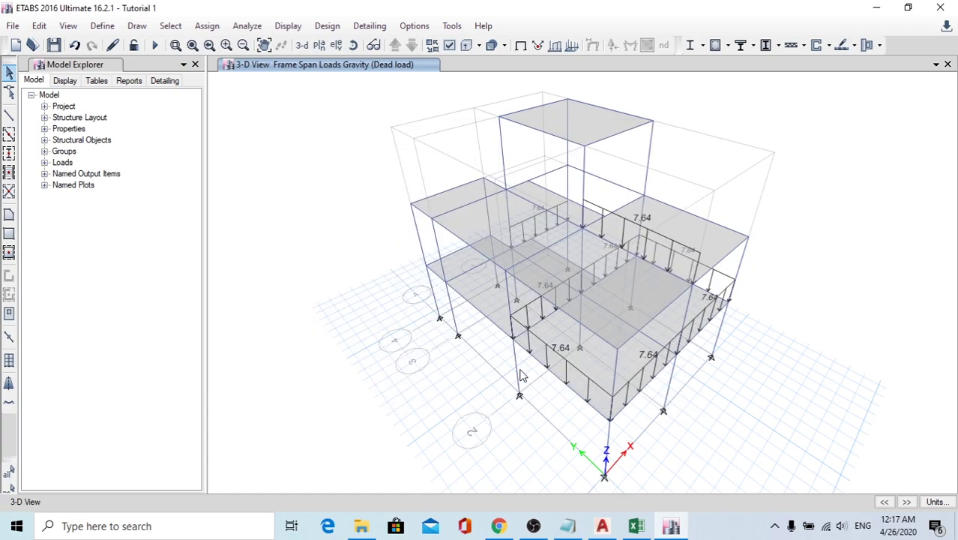
Step: Assign a uniform Dead load of 11 kN/m to the remaining outer beams of the first floor
{"action": "left_click_drag", "start_coordinate": [522, 323], "coordinate": [505, 247]}
{"action": "left_click", "coordinate": [488, 321]}
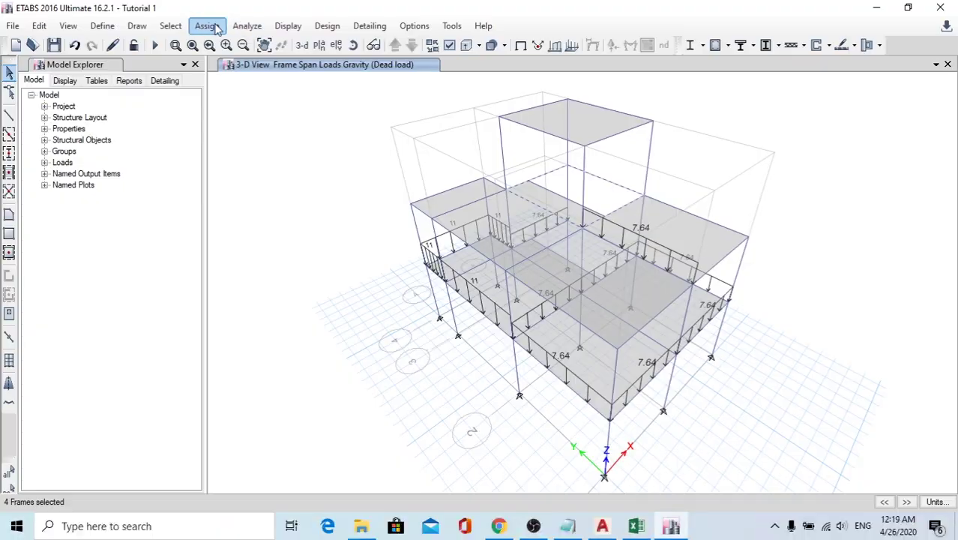
Step: Assign uniform Dead loads of 7.64 kN/m to the four Story2 staircase-room beams and 4.37 kN/m to the eight Story2 parapet beams
{"action": "left_click", "coordinate": [507, 379]}
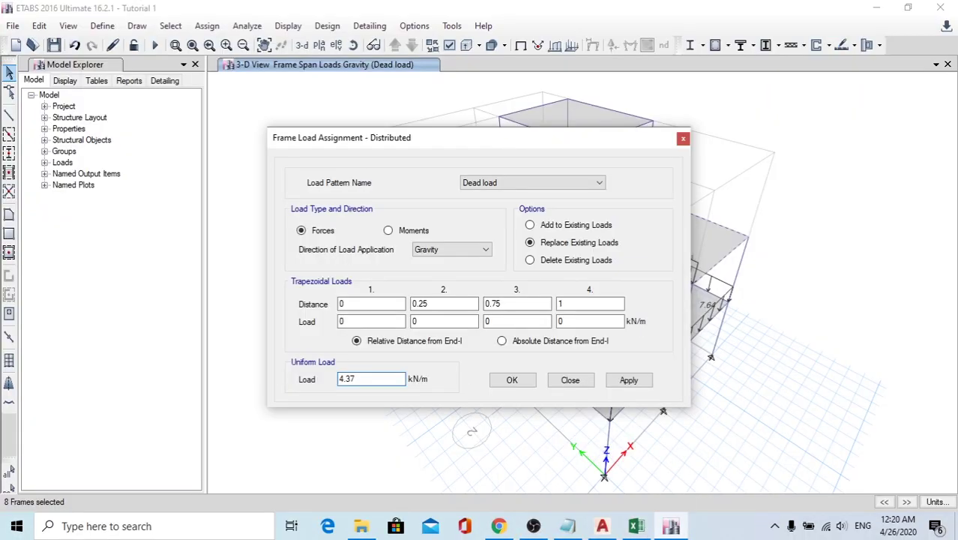
{"action": "left_click", "coordinate": [532, 184]}
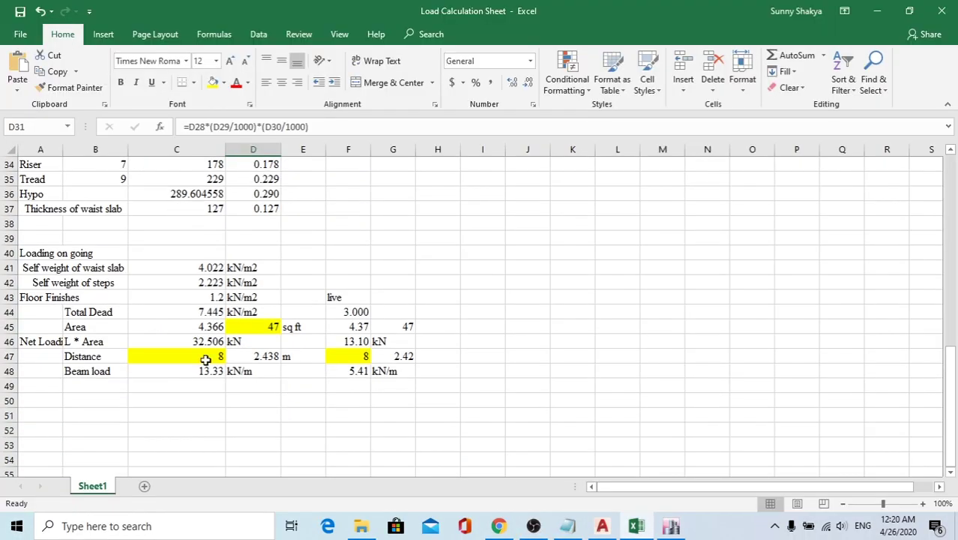
Step: In the Excel load sheet, set the staircase area to 30 sq ft and bold the live heading and both beam load values
{"action": "left_click", "coordinate": [348, 297]}
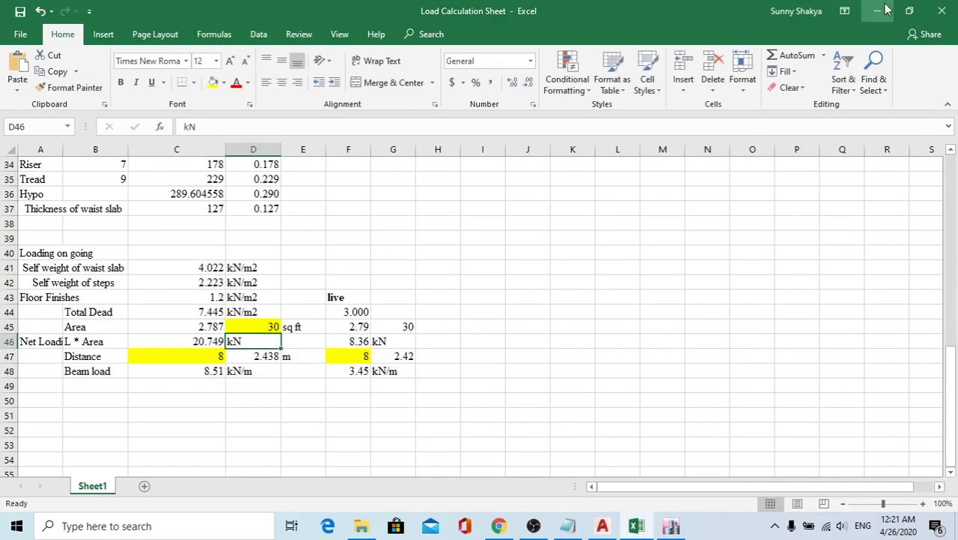
{"action": "left_click", "coordinate": [202, 372]}
{"action": "key", "text": "ctrl+b"}
{"action": "left_click", "coordinate": [348, 371]}
{"action": "key", "text": "ctrl+b"}
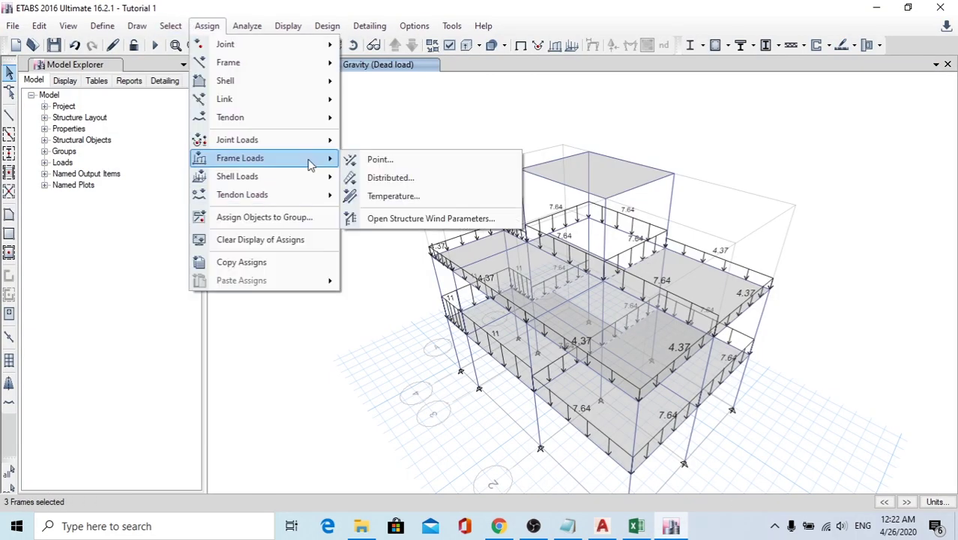
Step: In ETABS, assign uniform staircase loads to the three selected beams: 8.5 kN/m dead and 3.5 kN/m in the Staircase LL pattern
{"action": "left_click", "coordinate": [391, 175]}
{"action": "double_click", "coordinate": [360, 378]}
{"action": "type", "text": "8.5"}
{"action": "left_click", "coordinate": [532, 183]}
{"action": "left_click", "coordinate": [527, 259]}
{"action": "left_click", "coordinate": [511, 380]}
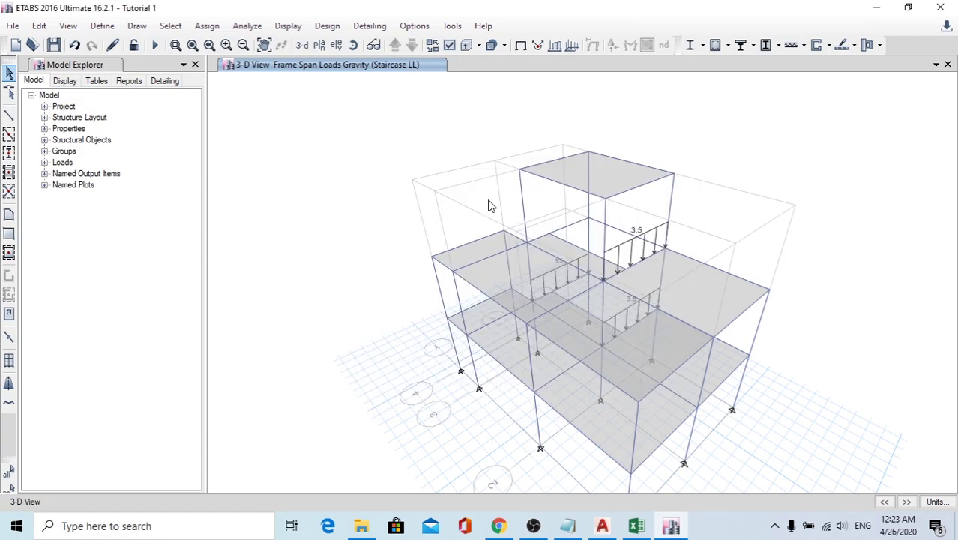
Step: Open the Story1 plan view and select all five floor slabs
{"action": "left_click", "coordinate": [318, 45]}
{"action": "left_click", "coordinate": [548, 419]}
{"action": "left_click", "coordinate": [657, 414]}
{"action": "left_click", "coordinate": [617, 304]}
{"action": "left_click", "coordinate": [526, 159]}
{"action": "left_click", "coordinate": [541, 275]}
Step: Move up to the Story2 plan and add its five floor slabs to the selection
{"action": "left_click", "coordinate": [395, 45]}
{"action": "left_click", "coordinate": [549, 240]}
{"action": "left_click", "coordinate": [547, 174]}
{"action": "left_click", "coordinate": [614, 252]}
{"action": "left_click", "coordinate": [552, 417]}
{"action": "left_click", "coordinate": [663, 398]}
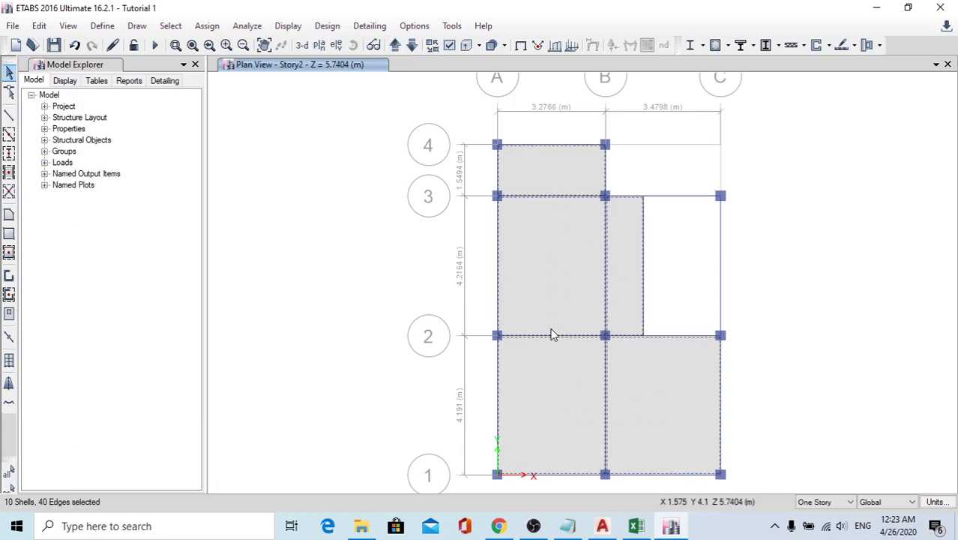
Step: Assign a uniform gravity shell load of 2 kN/m² in the Live Load pattern to the selected Story1 and Story2 slabs
{"action": "left_click", "coordinate": [395, 45]}
{"action": "left_click", "coordinate": [413, 45]}
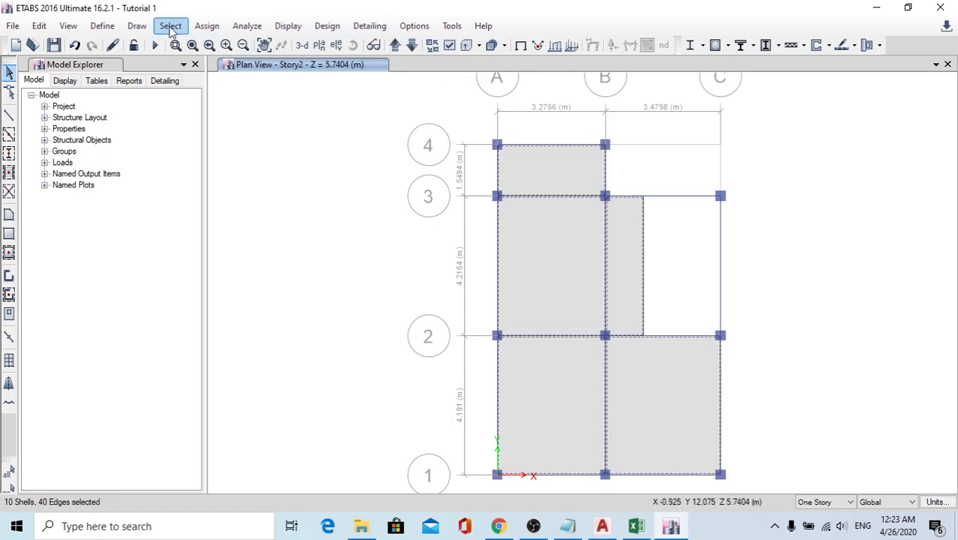
{"action": "left_click", "coordinate": [207, 26]}
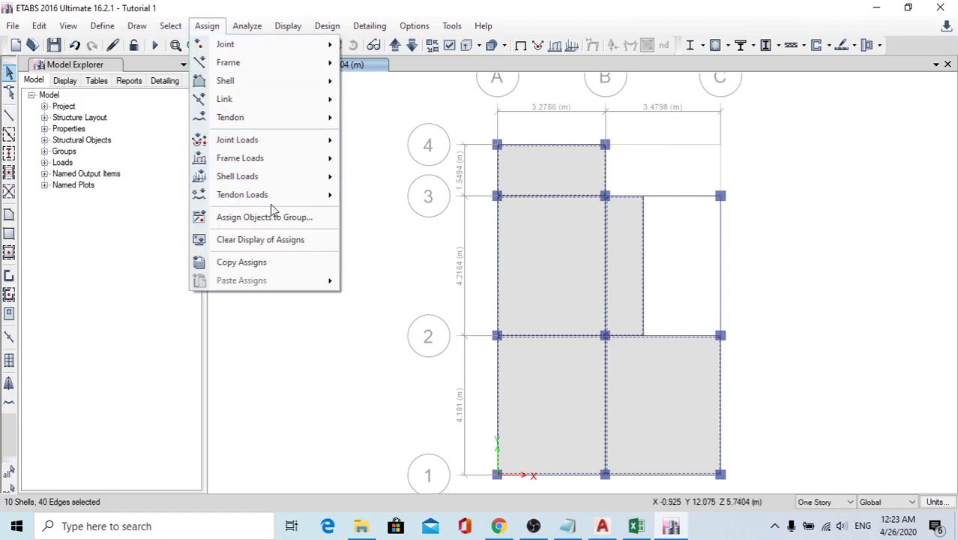
{"action": "mouse_move", "coordinate": [306, 178]}
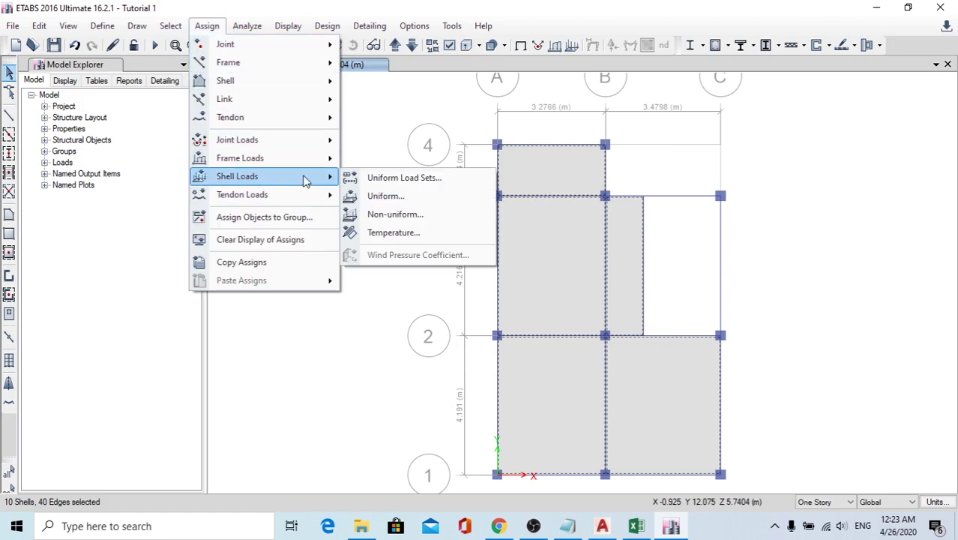
{"action": "left_click", "coordinate": [372, 197]}
{"action": "left_click", "coordinate": [516, 225]}
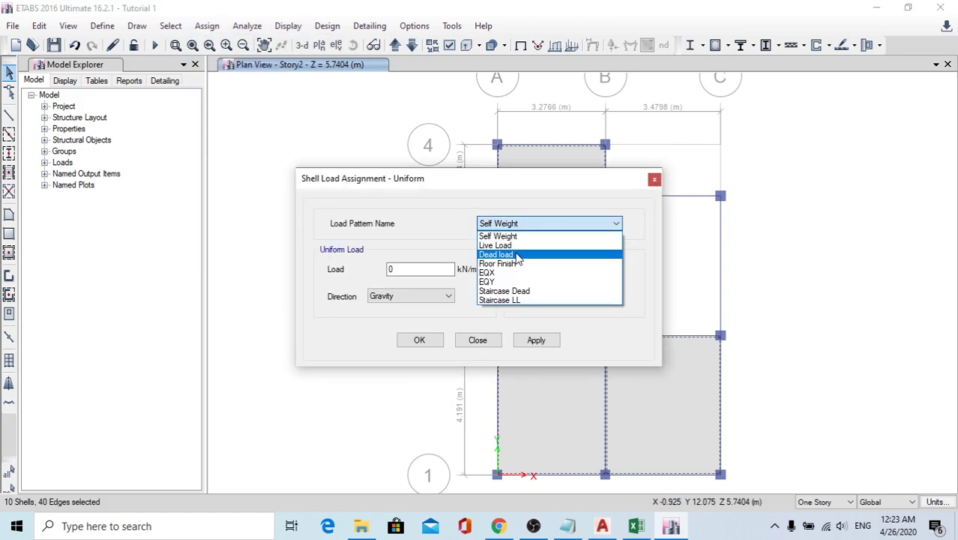
{"action": "left_click", "coordinate": [516, 248]}
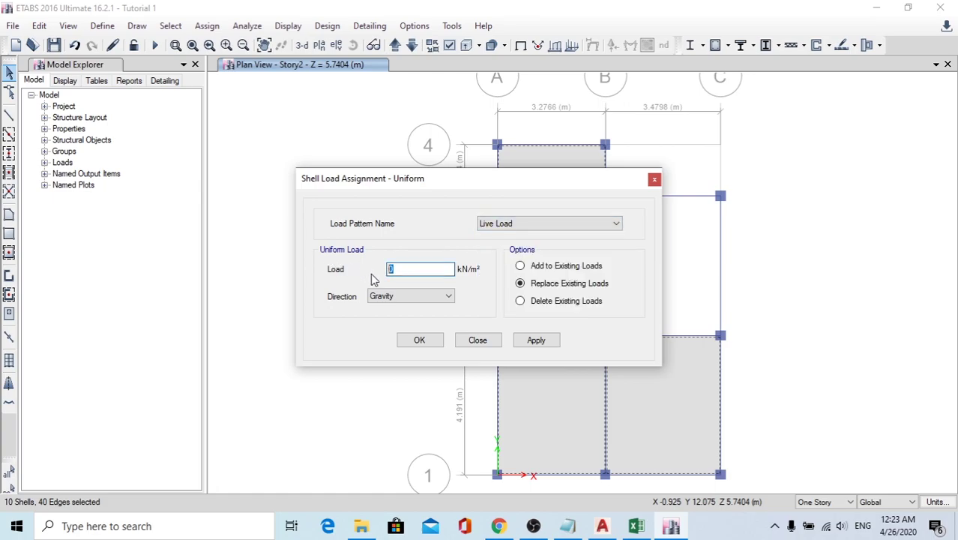
{"action": "type", "text": "2"}
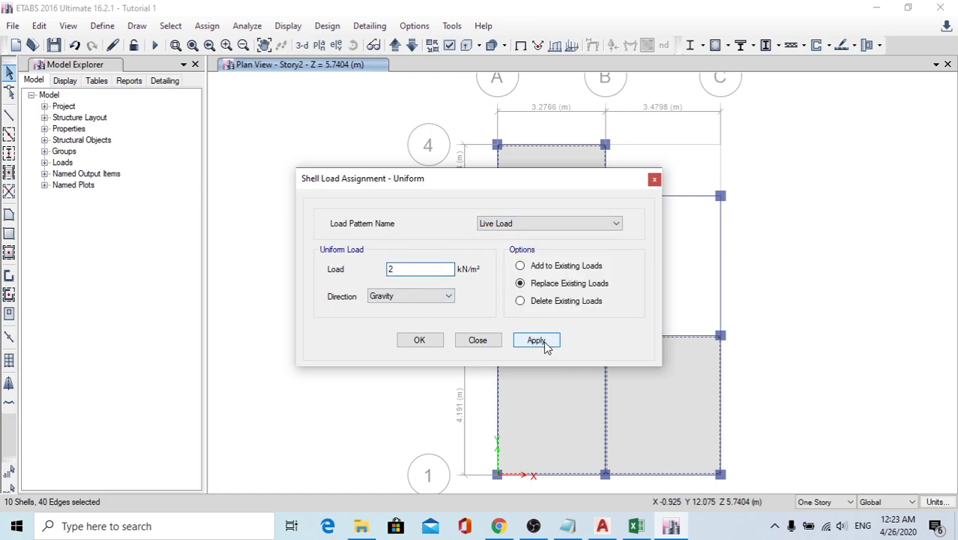
{"action": "left_click", "coordinate": [546, 346]}
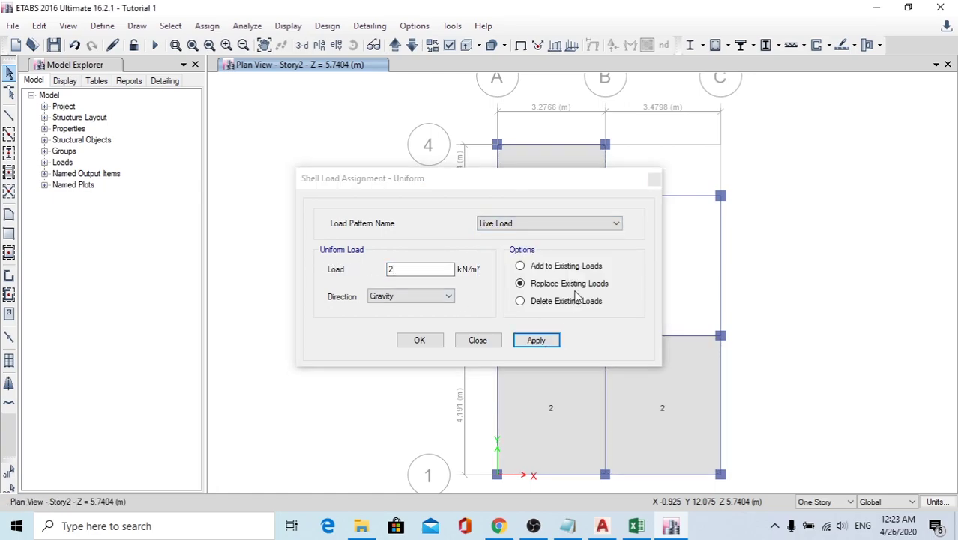
Step: Assign a 1.2 kN/m² Floor Finish load to the same slabs and check it on the plans of the other storeys
{"action": "left_click", "coordinate": [513, 227]}
{"action": "left_click", "coordinate": [517, 257]}
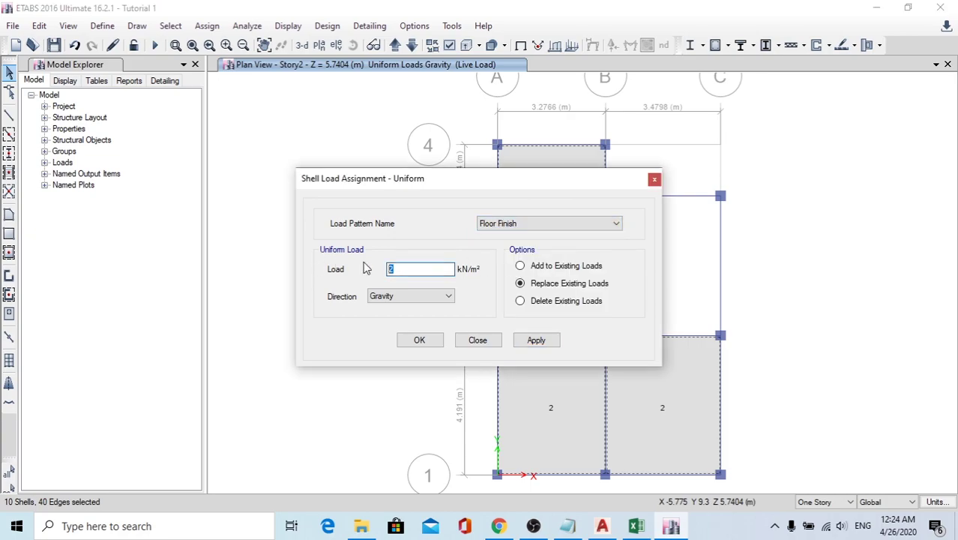
{"action": "type", "text": "1.2"}
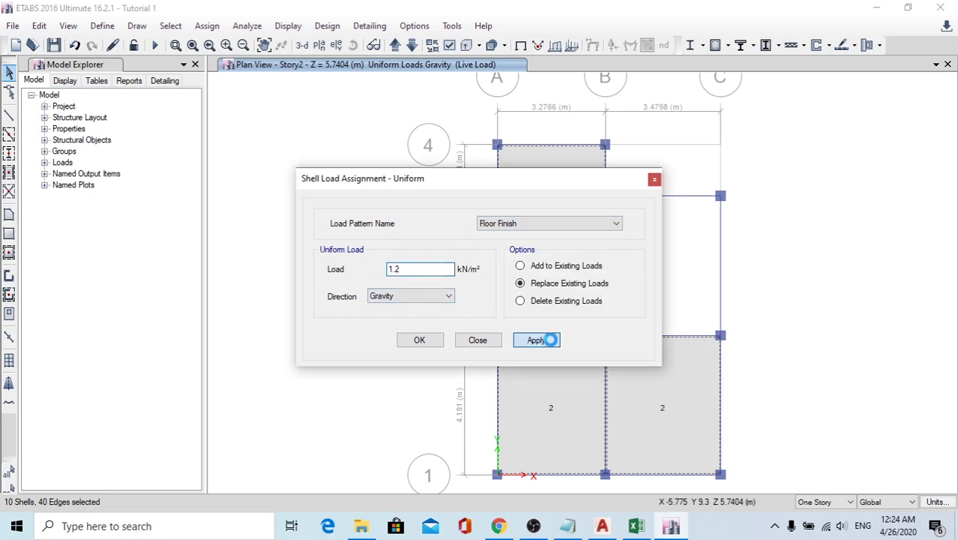
{"action": "left_click", "coordinate": [536, 340]}
{"action": "left_click", "coordinate": [419, 340]}
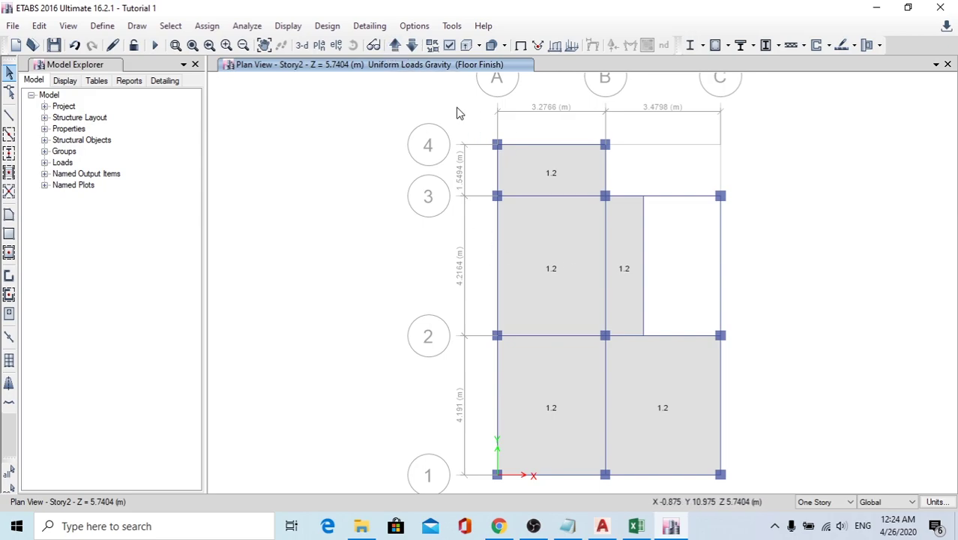
{"action": "left_click", "coordinate": [395, 46]}
{"action": "left_click", "coordinate": [395, 45]}
{"action": "left_click", "coordinate": [395, 46]}
{"action": "left_click", "coordinate": [395, 46]}
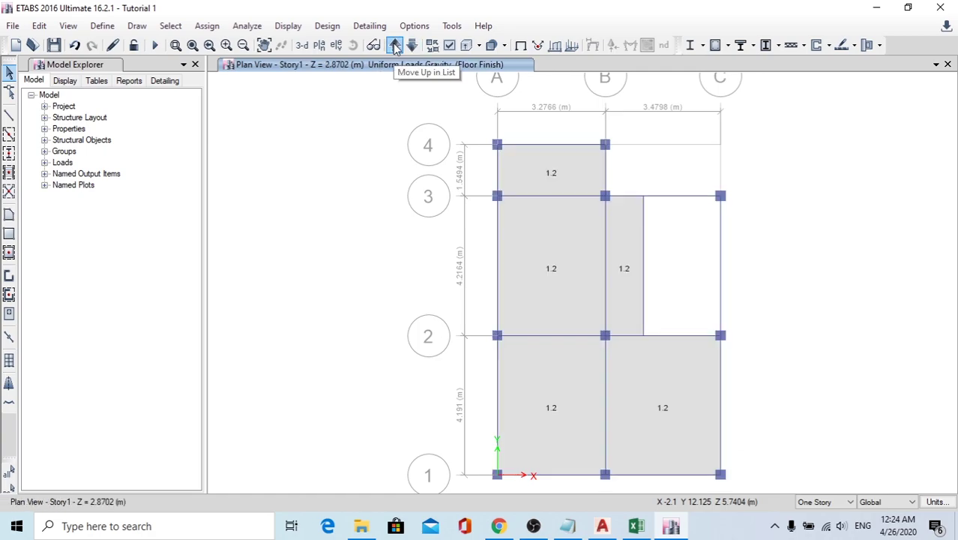
Step: Define two additional rigid diaphragms named D2 and D3
{"action": "left_click", "coordinate": [103, 25]}
{"action": "left_click", "coordinate": [137, 111]}
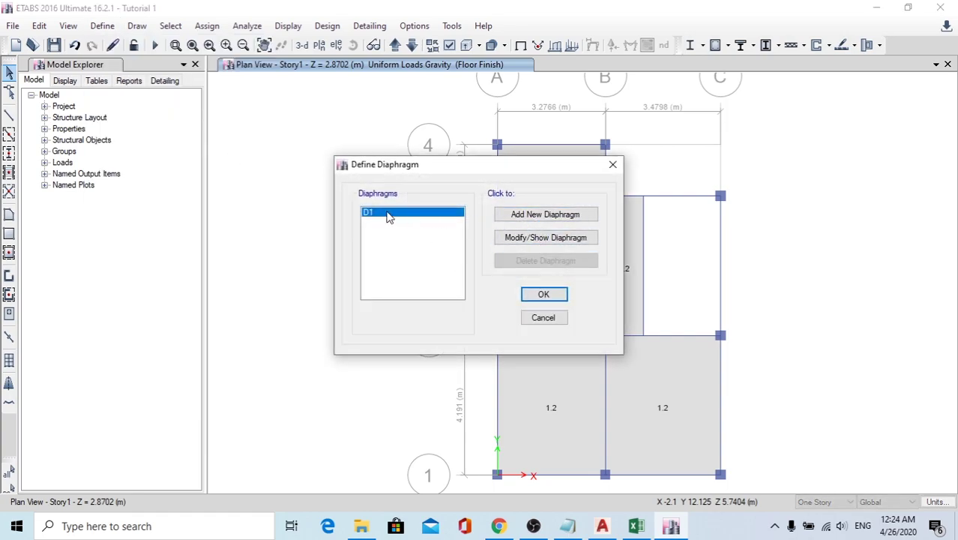
{"action": "left_click", "coordinate": [545, 214]}
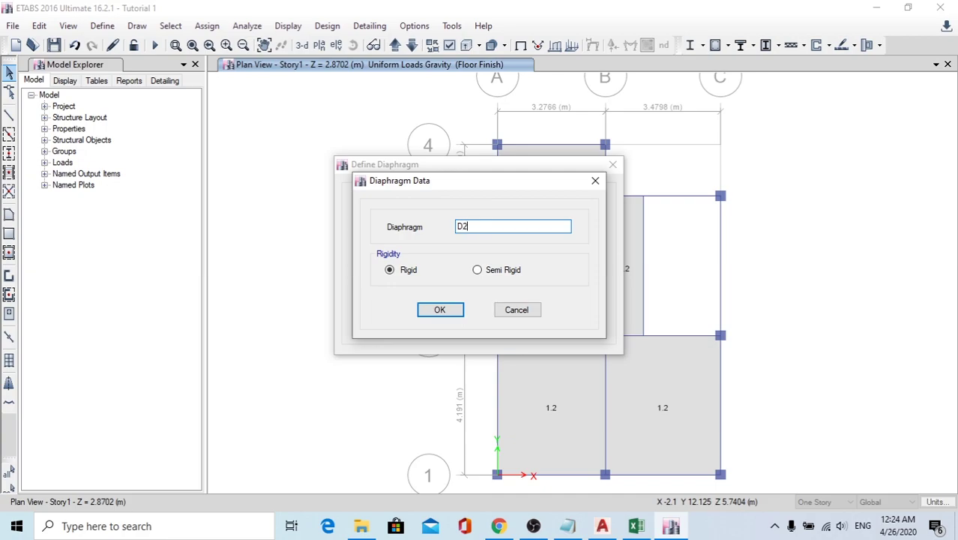
{"action": "left_click", "coordinate": [440, 309]}
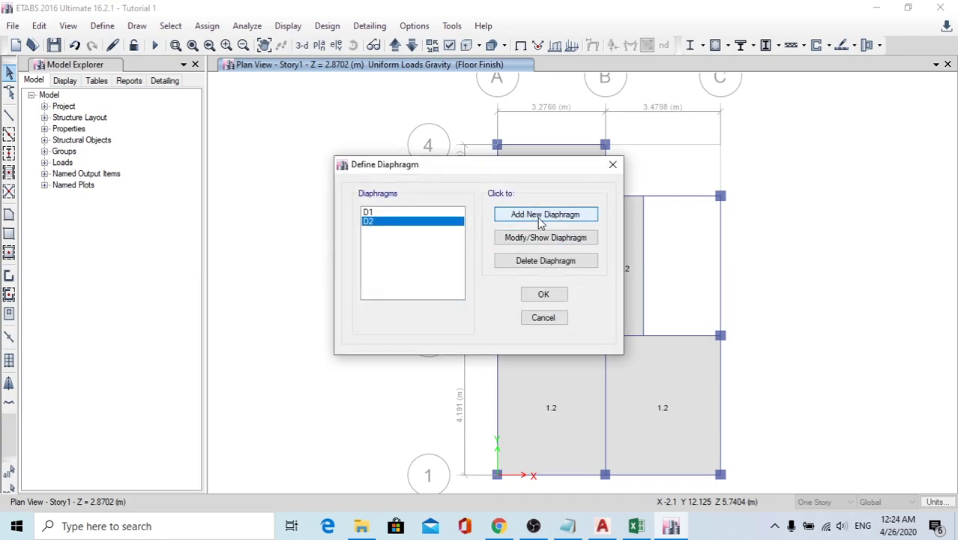
{"action": "left_click", "coordinate": [544, 214]}
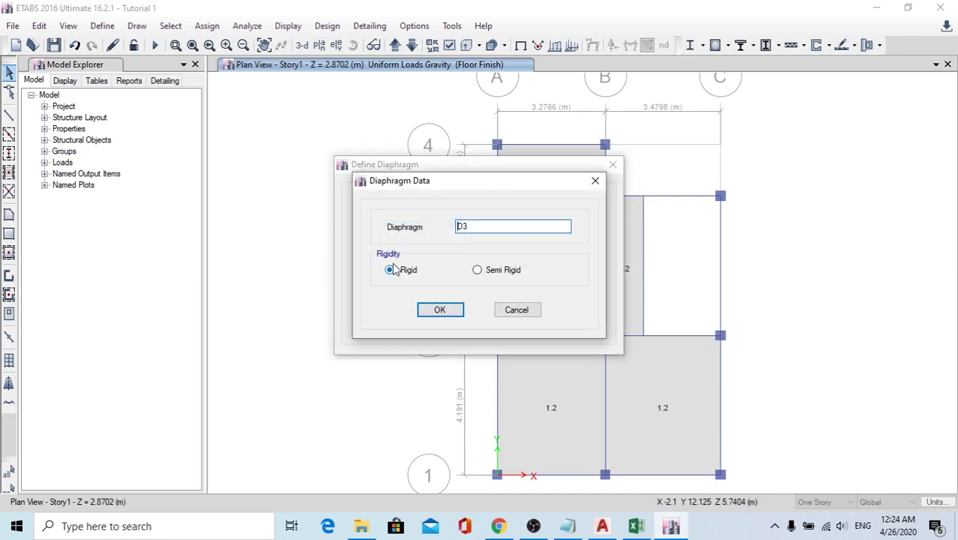
{"action": "left_click", "coordinate": [440, 312]}
{"action": "left_click", "coordinate": [546, 297]}
Step: Select the entire Story1 floor in plan and assign diaphragm D1 to its joints
{"action": "left_click", "coordinate": [393, 45]}
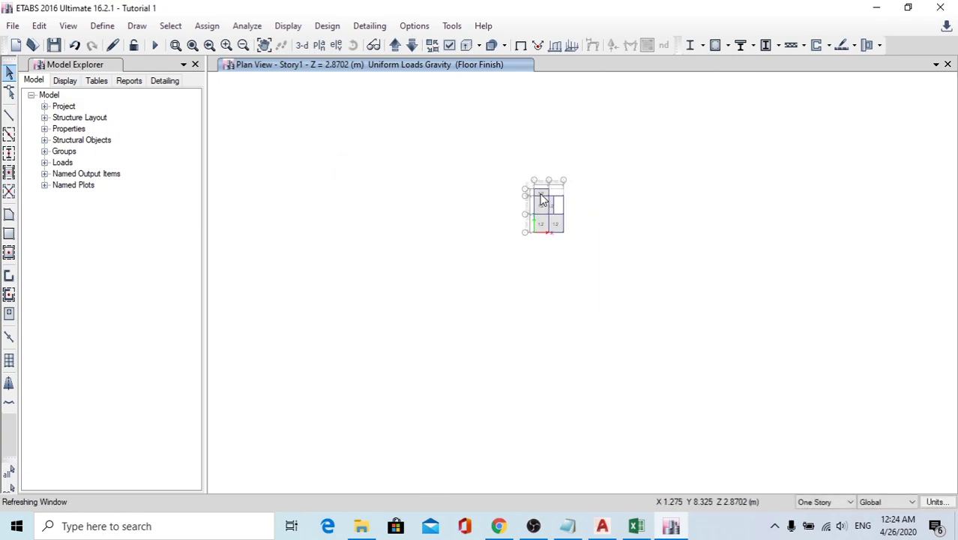
{"action": "left_click", "coordinate": [393, 45]}
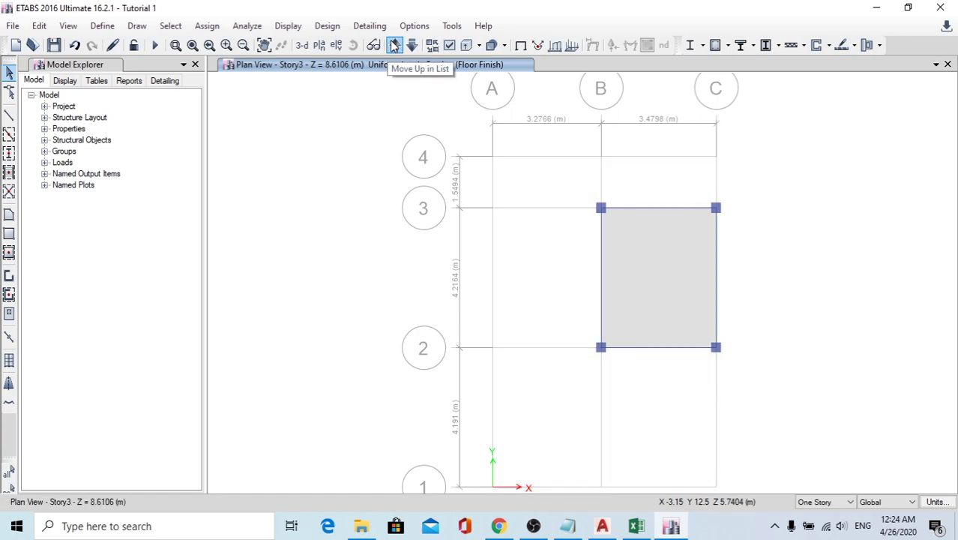
{"action": "left_click", "coordinate": [394, 45]}
{"action": "left_click", "coordinate": [394, 45]}
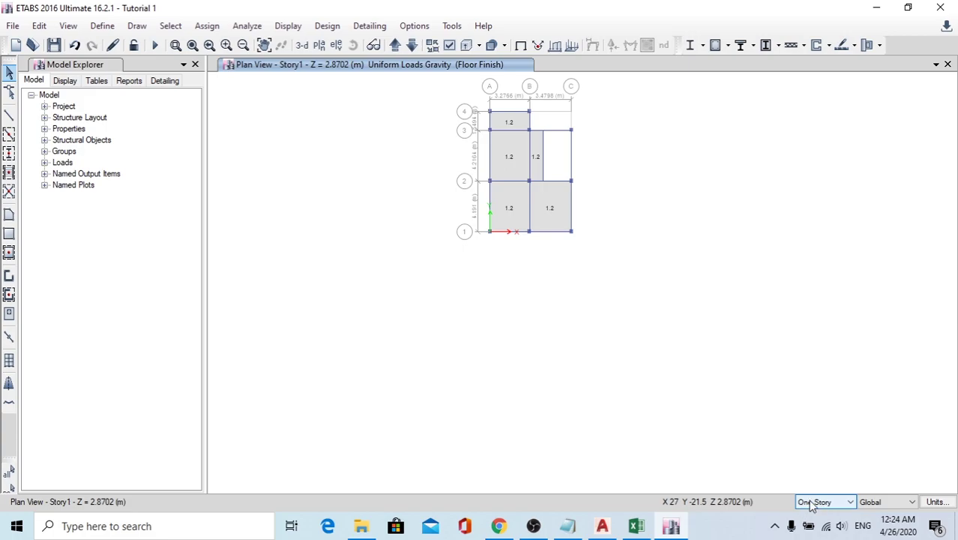
{"action": "left_click_drag", "start_coordinate": [479, 103], "coordinate": [603, 252]}
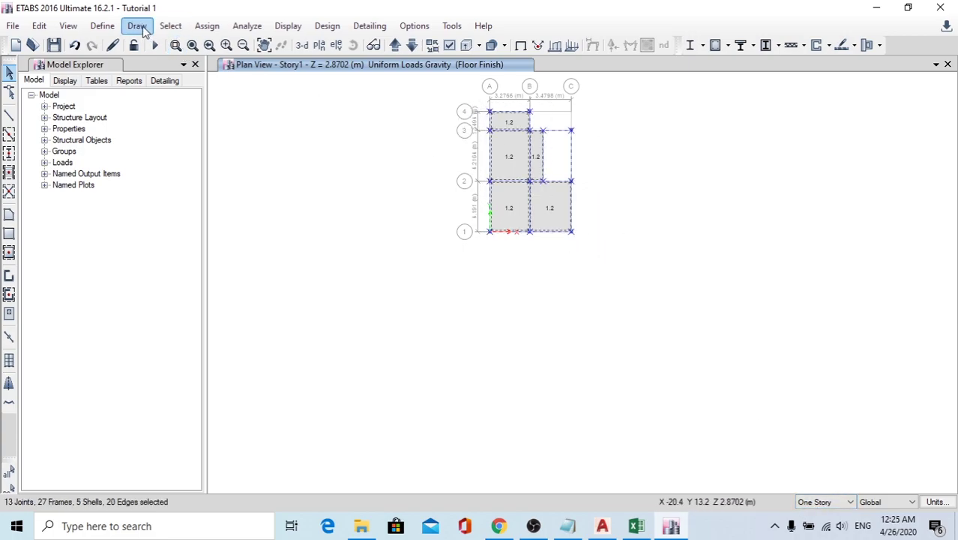
{"action": "left_click", "coordinate": [206, 26]}
{"action": "mouse_move", "coordinate": [224, 48]}
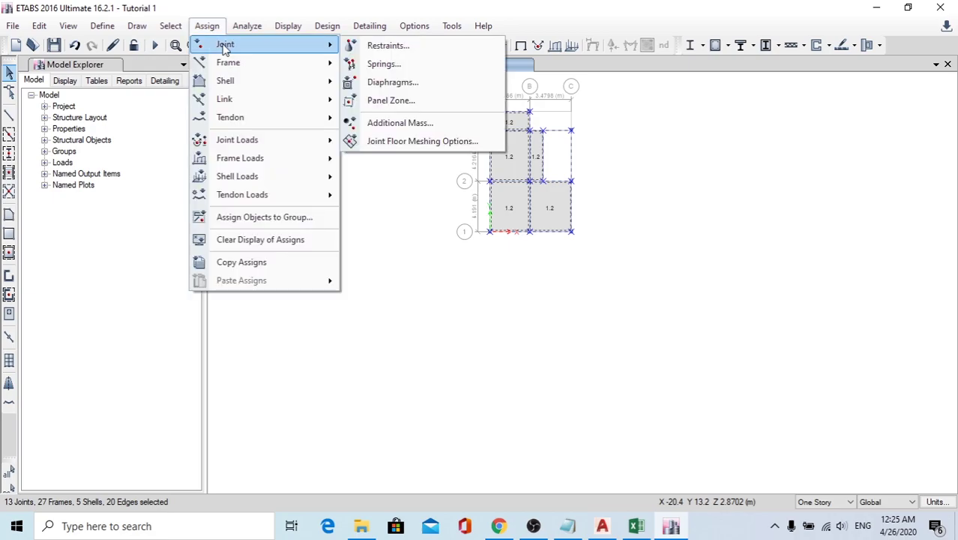
{"action": "left_click", "coordinate": [401, 85]}
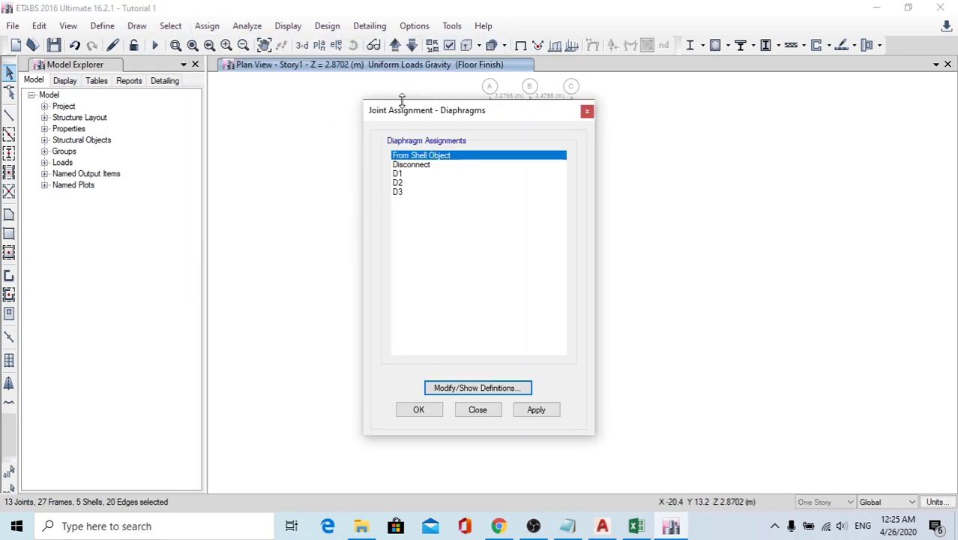
{"action": "left_click", "coordinate": [412, 174]}
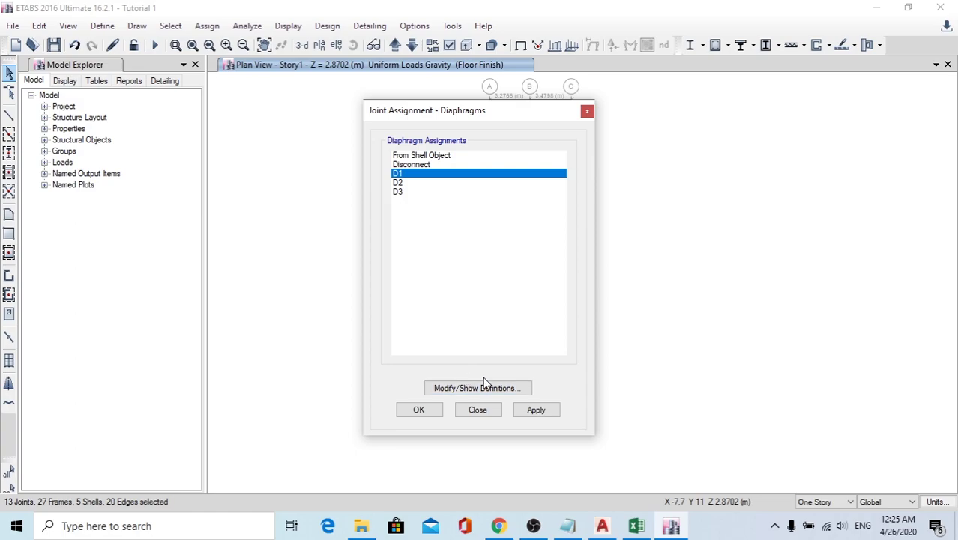
{"action": "left_click", "coordinate": [536, 410]}
{"action": "left_click", "coordinate": [422, 410]}
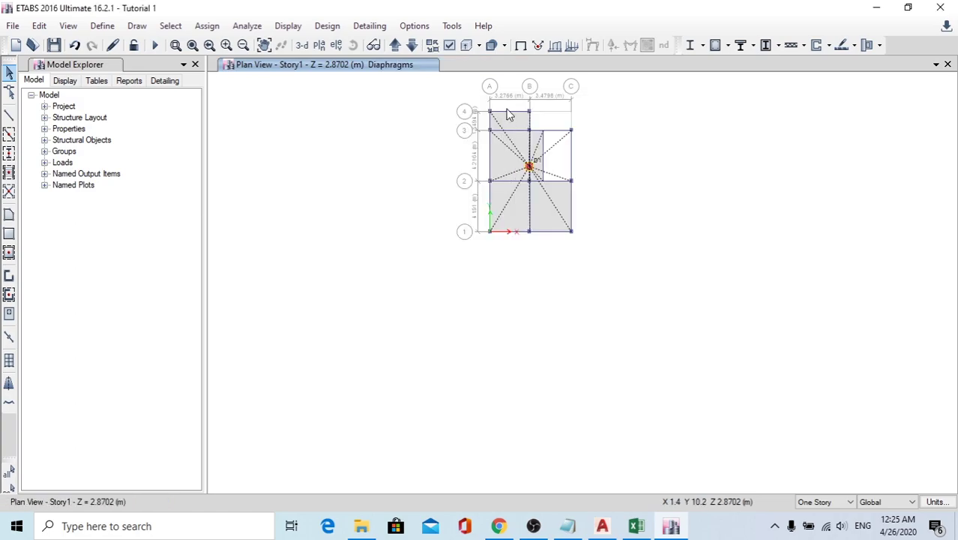
Step: Select the entire Story2 floor in plan and assign diaphragm D2 to its joints
{"action": "left_click", "coordinate": [396, 45]}
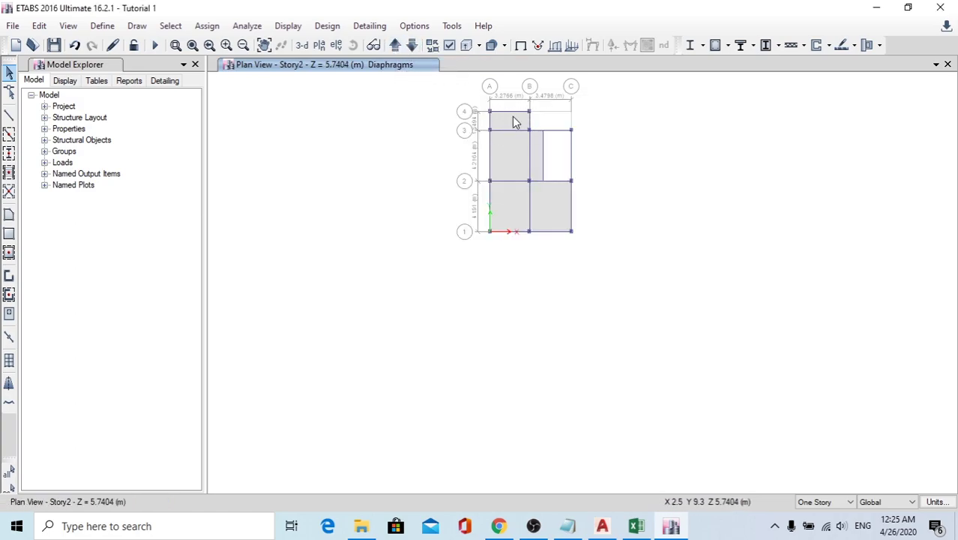
{"action": "left_click_drag", "start_coordinate": [487, 107], "coordinate": [615, 265]}
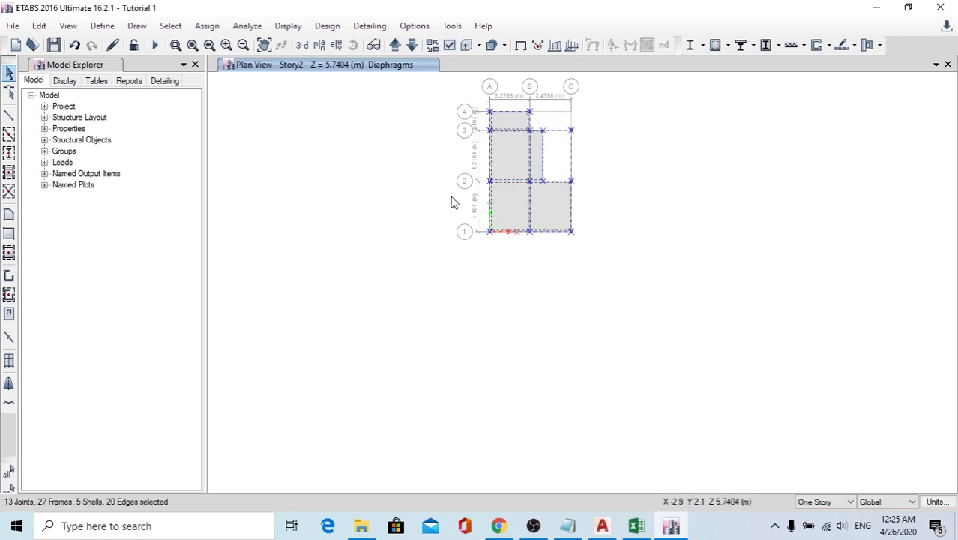
{"action": "left_click", "coordinate": [206, 25]}
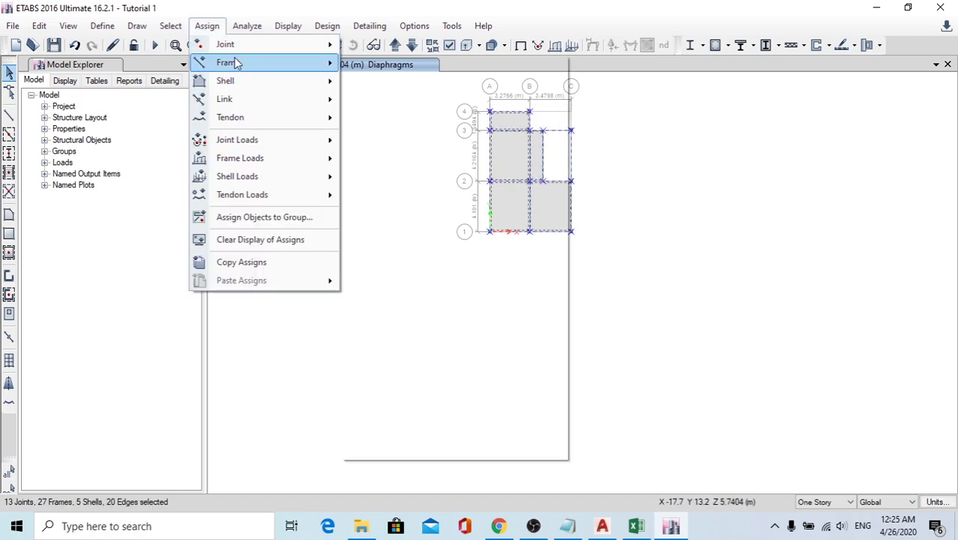
{"action": "mouse_move", "coordinate": [238, 46]}
{"action": "left_click", "coordinate": [359, 81]}
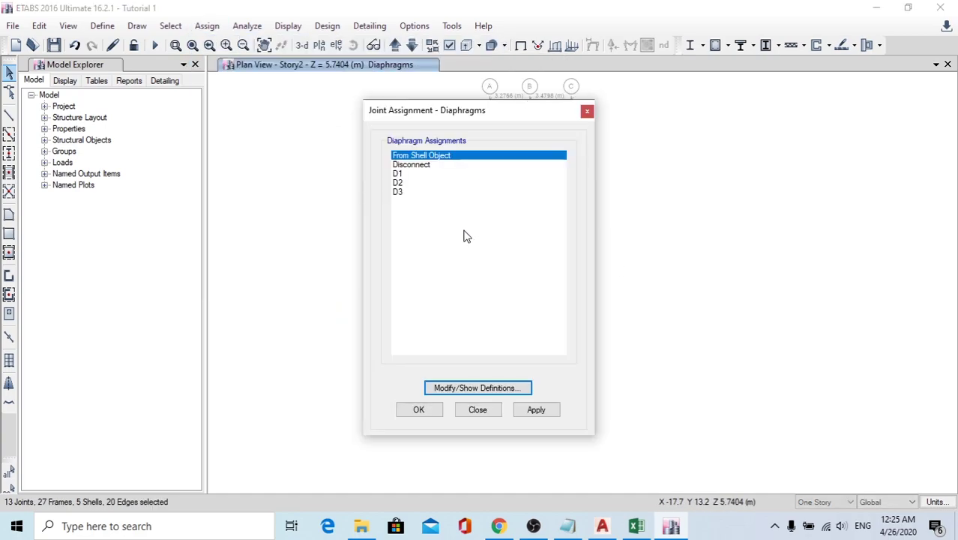
{"action": "left_click", "coordinate": [398, 182]}
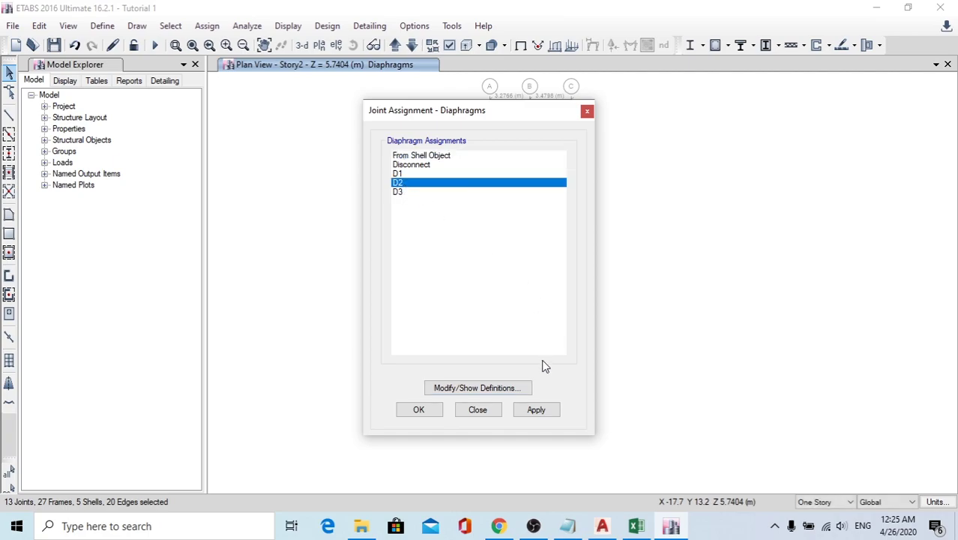
{"action": "left_click", "coordinate": [536, 410]}
Step: Select the Story3 roof slab between grids B–C and 2–3 and assign diaphragm D3 to its joints
{"action": "left_click_drag", "start_coordinate": [483, 111], "coordinate": [292, 96]}
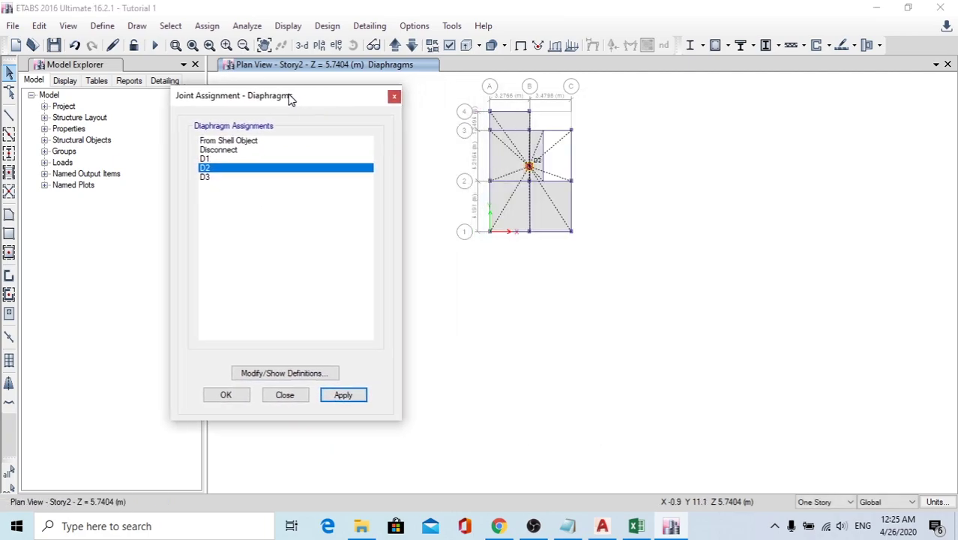
{"action": "left_click", "coordinate": [395, 45]}
{"action": "left_click_drag", "start_coordinate": [519, 120], "coordinate": [603, 217]}
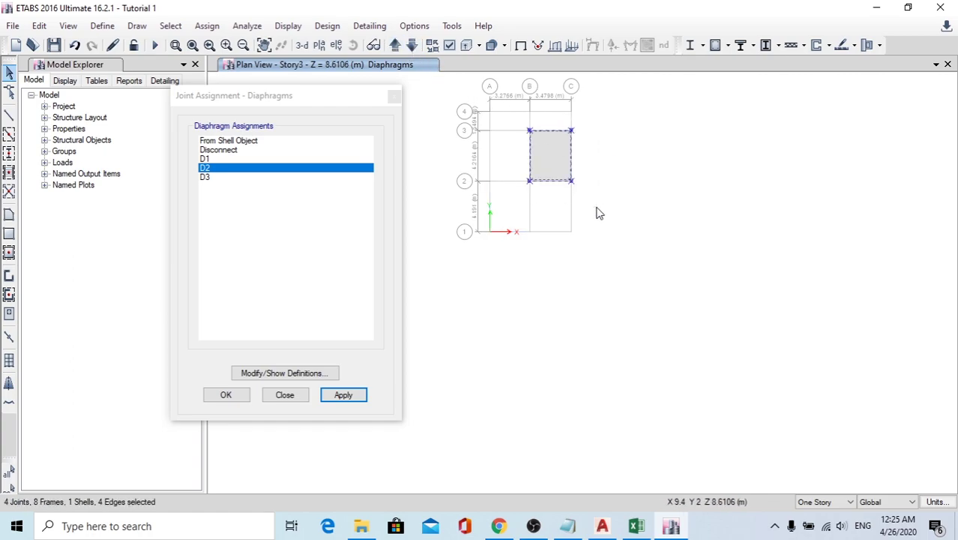
{"action": "left_click", "coordinate": [212, 180]}
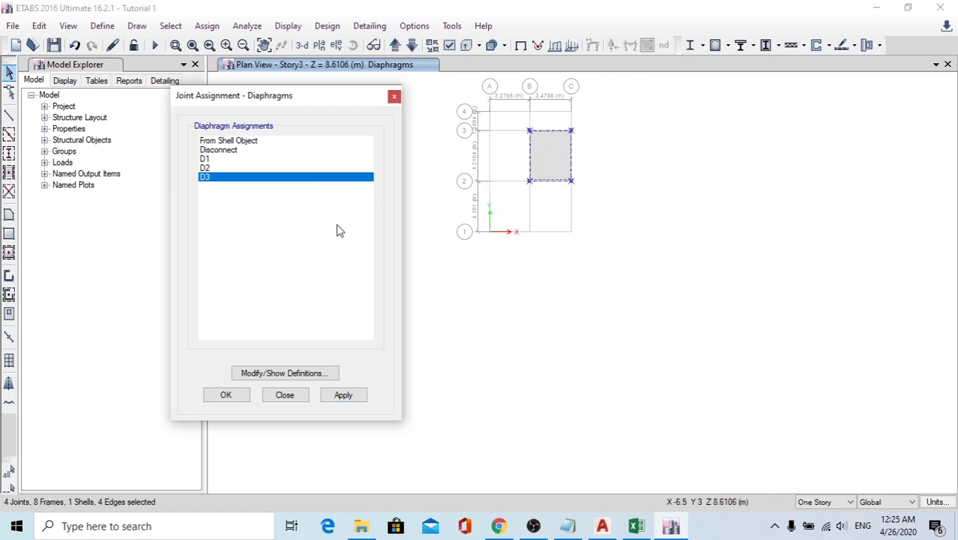
{"action": "left_click", "coordinate": [343, 403]}
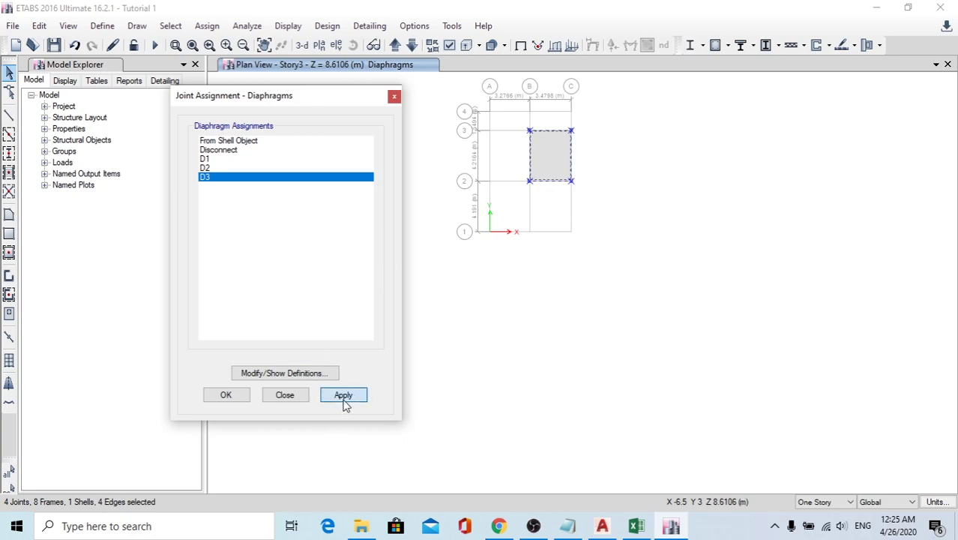
{"action": "left_click", "coordinate": [226, 397]}
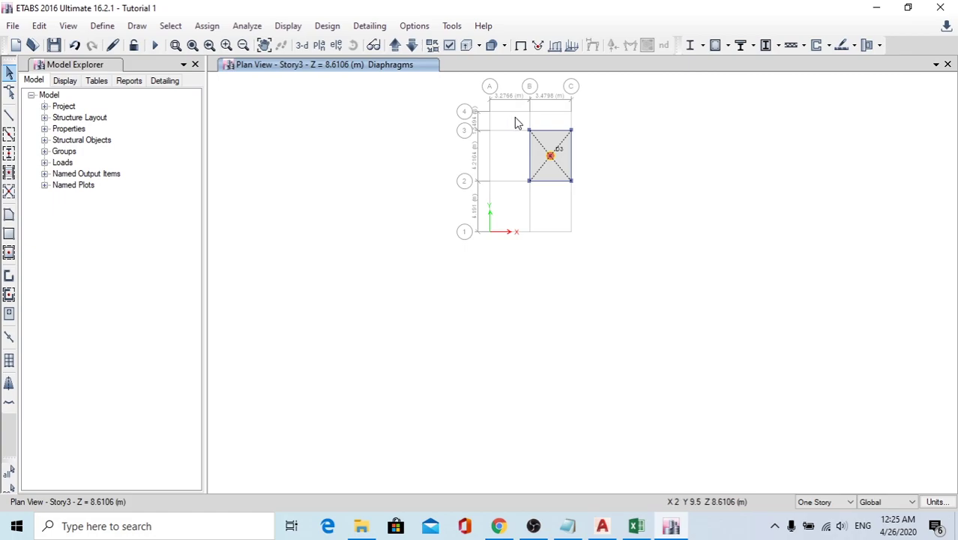
Step: Select all joints in the Base plan and assign them fixed restraints in all translations and rotations
{"action": "key", "text": "ctrl+alt+3"}
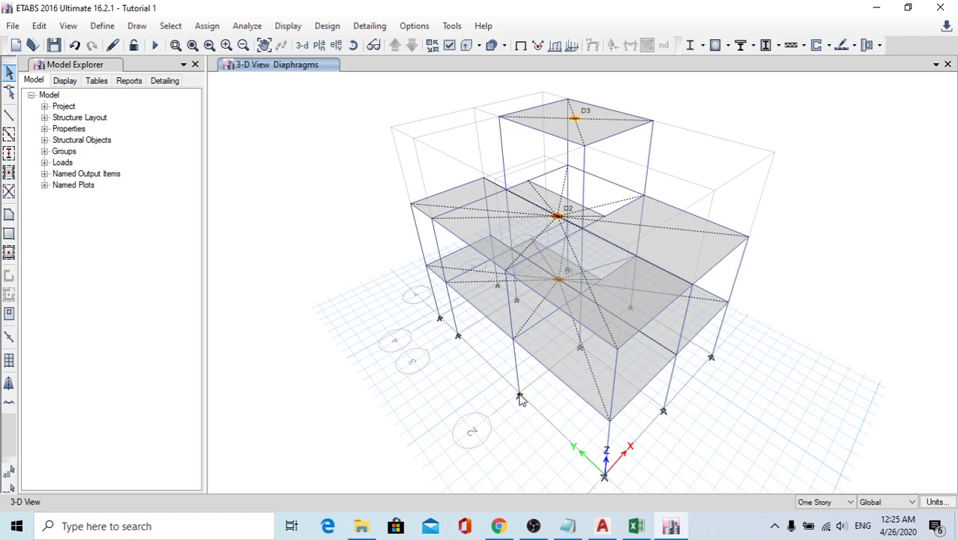
{"action": "left_click", "coordinate": [319, 45]}
{"action": "left_click", "coordinate": [399, 245]}
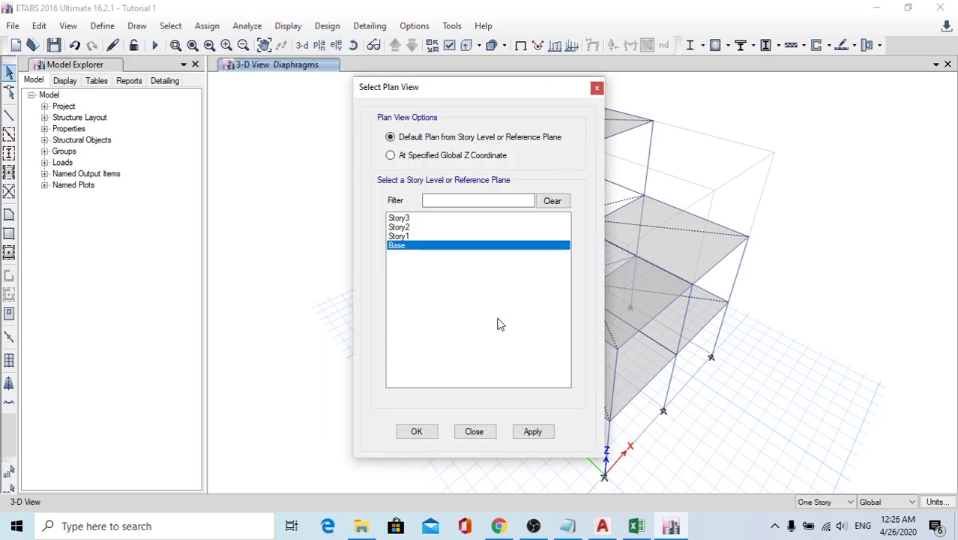
{"action": "left_click", "coordinate": [532, 431]}
{"action": "left_click", "coordinate": [419, 431]}
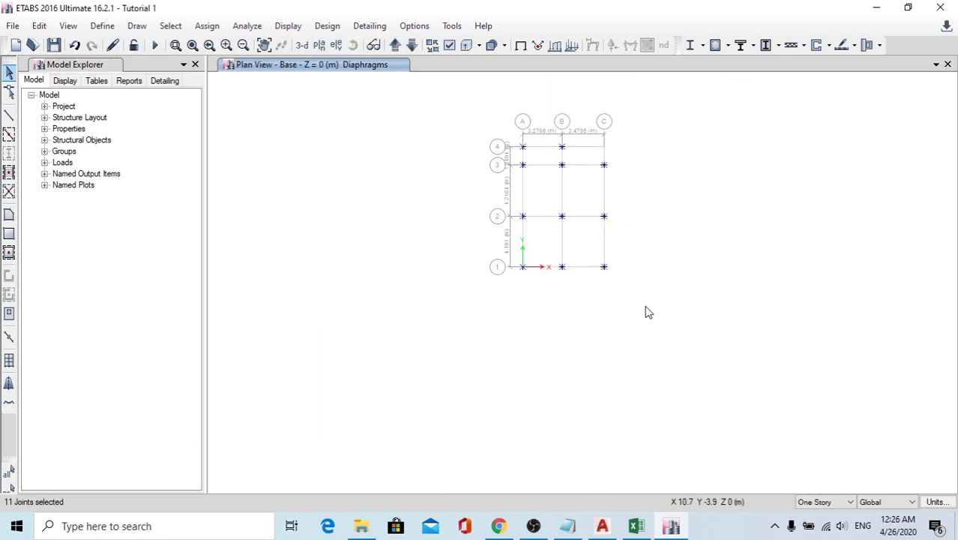
{"action": "left_click", "coordinate": [206, 26]}
{"action": "mouse_move", "coordinate": [225, 43]}
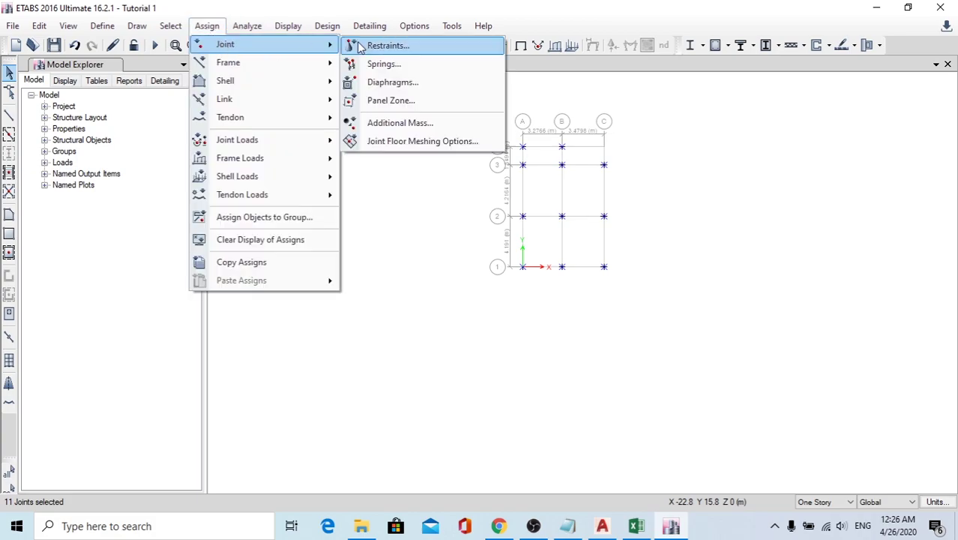
{"action": "left_click", "coordinate": [386, 45]}
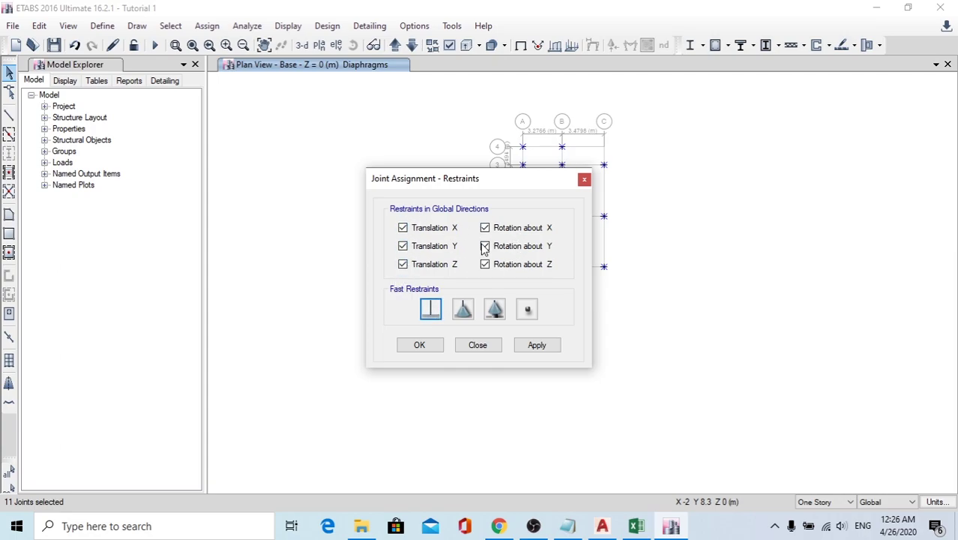
{"action": "left_click", "coordinate": [537, 345]}
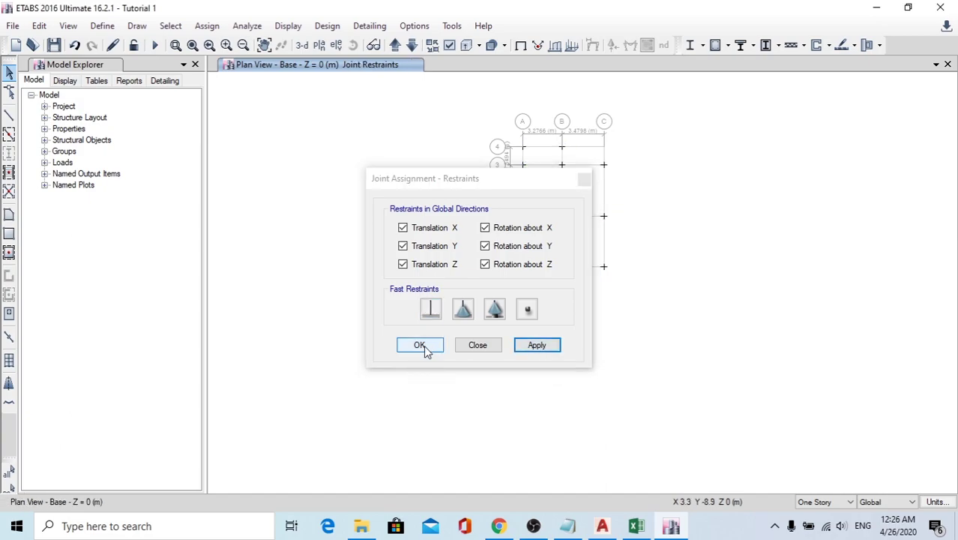
{"action": "left_click", "coordinate": [424, 344]}
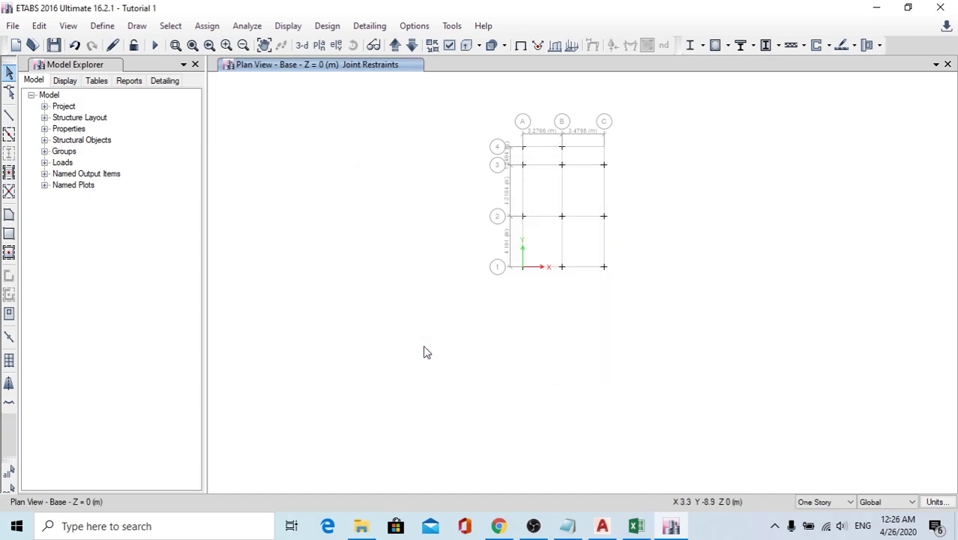
{"action": "left_click", "coordinate": [301, 45]}
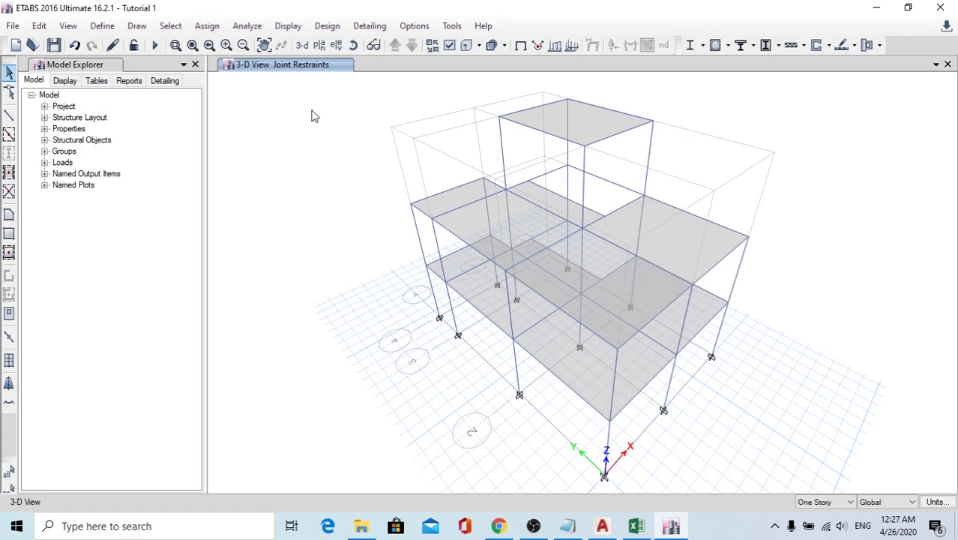
Step: Run a model check with a 1 mm length tolerance and all joint, frame, shell, other and fix options enabled
{"action": "left_click", "coordinate": [248, 27]}
{"action": "left_click", "coordinate": [270, 43]}
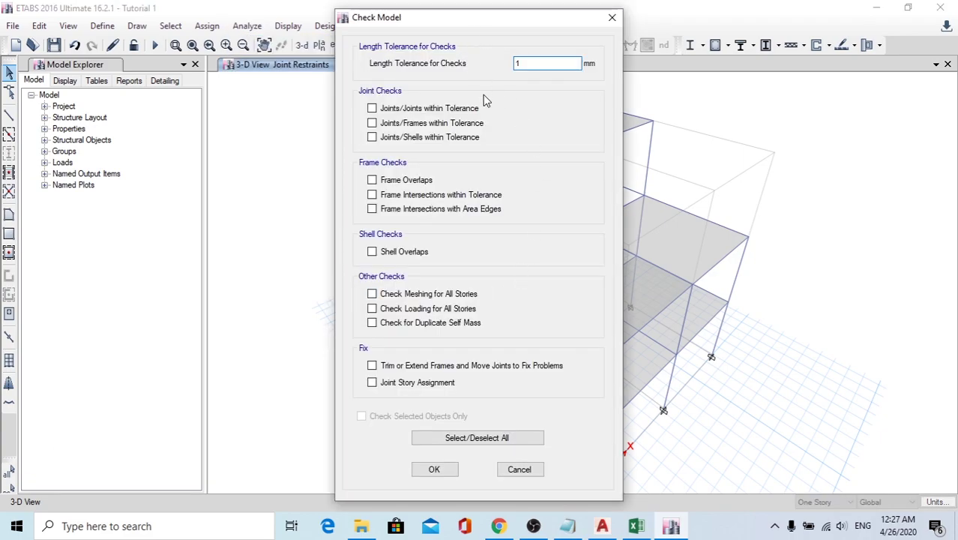
{"action": "left_click", "coordinate": [389, 124]}
{"action": "left_click", "coordinate": [387, 137]}
{"action": "left_click", "coordinate": [388, 180]}
{"action": "left_click", "coordinate": [387, 196]}
{"action": "left_click", "coordinate": [393, 216]}
{"action": "left_click", "coordinate": [388, 257]}
{"action": "left_click", "coordinate": [390, 296]}
{"action": "left_click", "coordinate": [386, 309]}
{"action": "left_click", "coordinate": [386, 328]}
{"action": "left_click", "coordinate": [386, 368]}
{"action": "left_click", "coordinate": [389, 384]}
{"action": "left_click", "coordinate": [449, 438]}
{"action": "left_click", "coordinate": [449, 439]}
{"action": "left_click", "coordinate": [441, 471]}
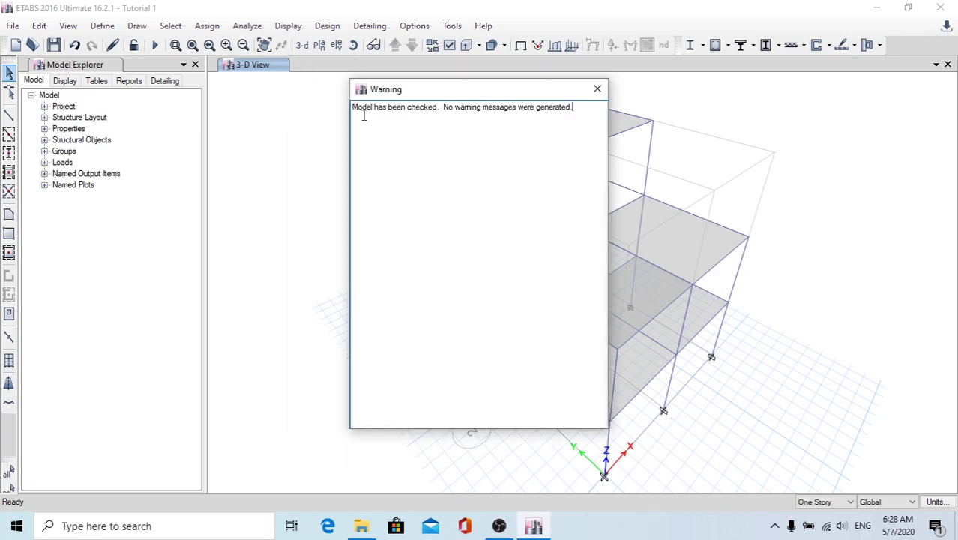
{"action": "left_click", "coordinate": [593, 89]}
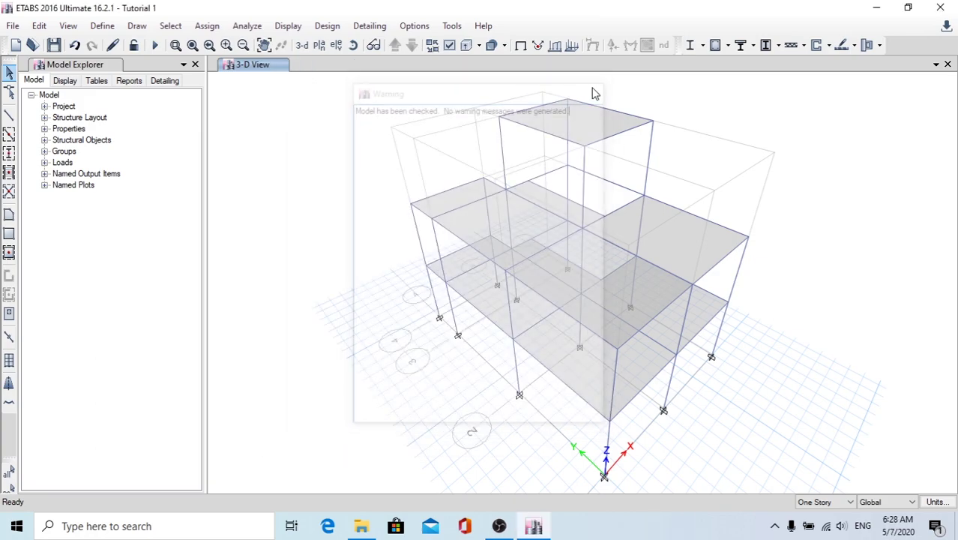
Step: Confirm the automatic rectangular mesh settings for floors with an approximate maximum mesh size of 0.5 m
{"action": "left_click", "coordinate": [262, 30]}
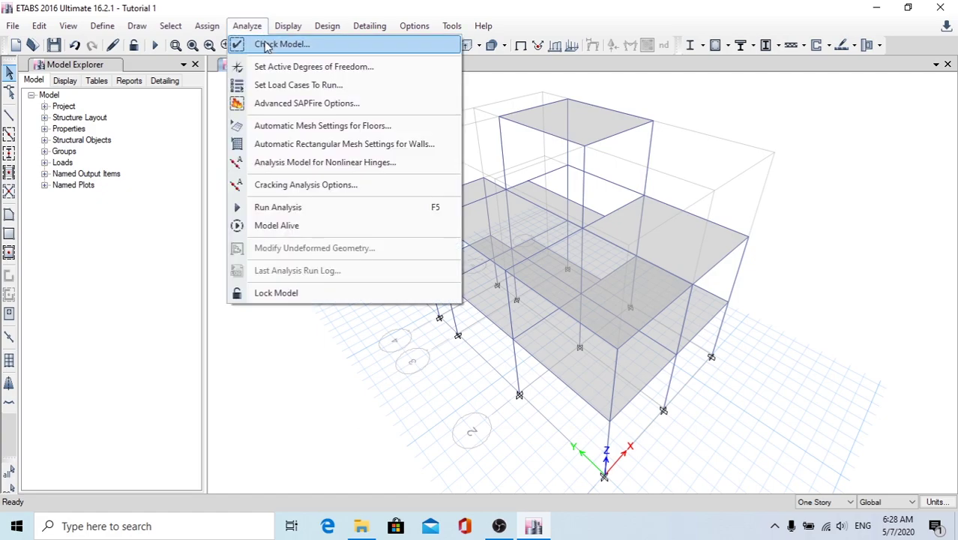
{"action": "left_click", "coordinate": [302, 134]}
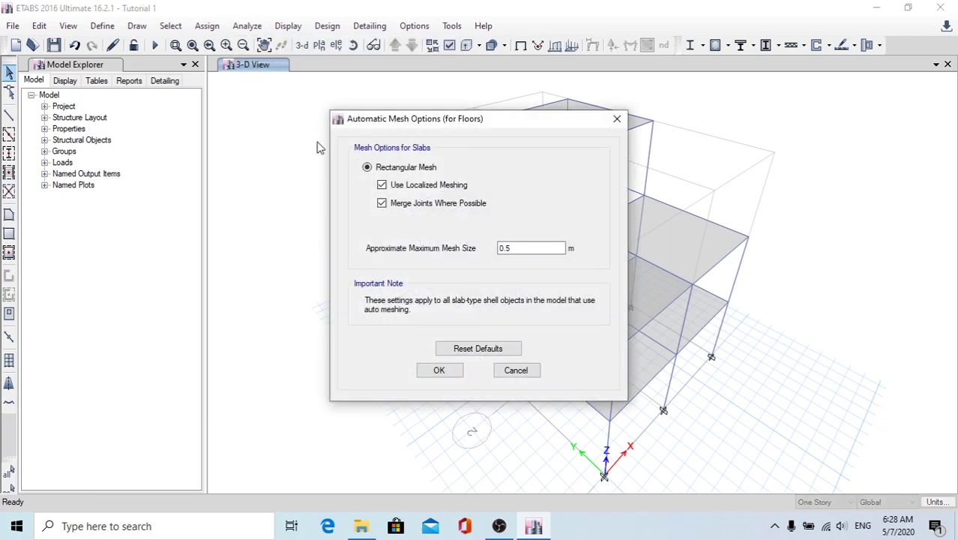
{"action": "left_click", "coordinate": [523, 248]}
{"action": "left_click_drag", "start_coordinate": [515, 248], "coordinate": [487, 248]}
{"action": "left_click", "coordinate": [514, 246]}
{"action": "double_click", "coordinate": [526, 248]}
{"action": "left_click", "coordinate": [439, 370]}
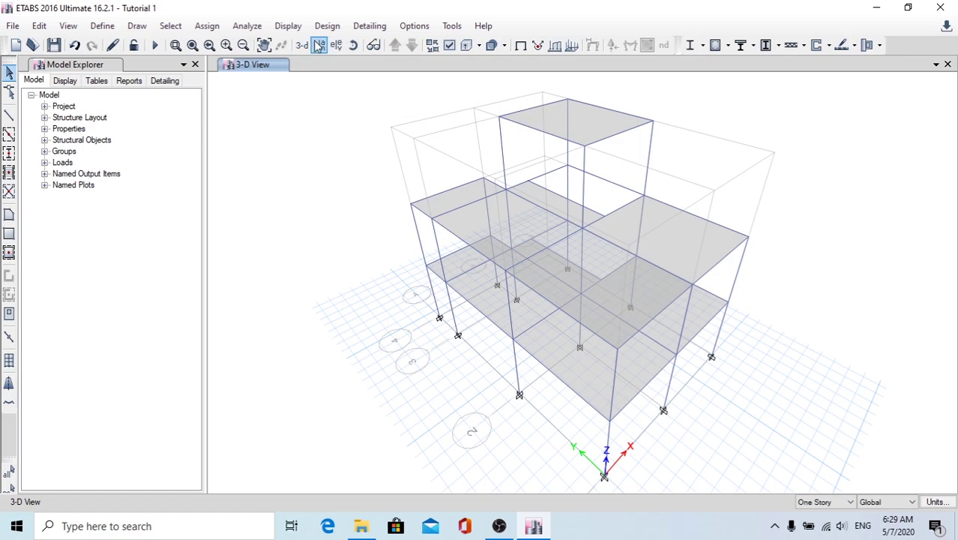
Step: Run the Modal, Dead, Live Load, EQX and EQY cases with calculation of diaphragm centers of rigidity enabled
{"action": "left_click", "coordinate": [251, 29]}
{"action": "left_click", "coordinate": [277, 86]}
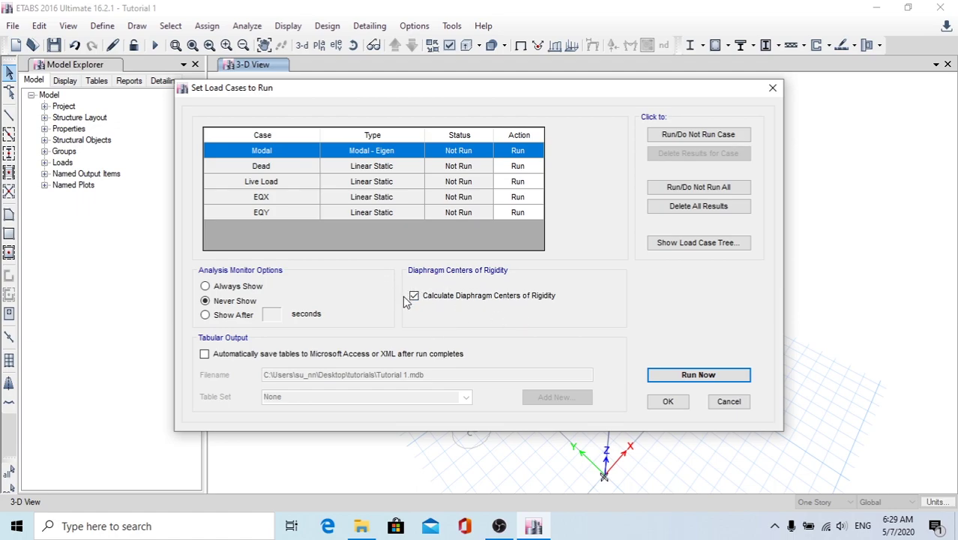
{"action": "left_click", "coordinate": [704, 373]}
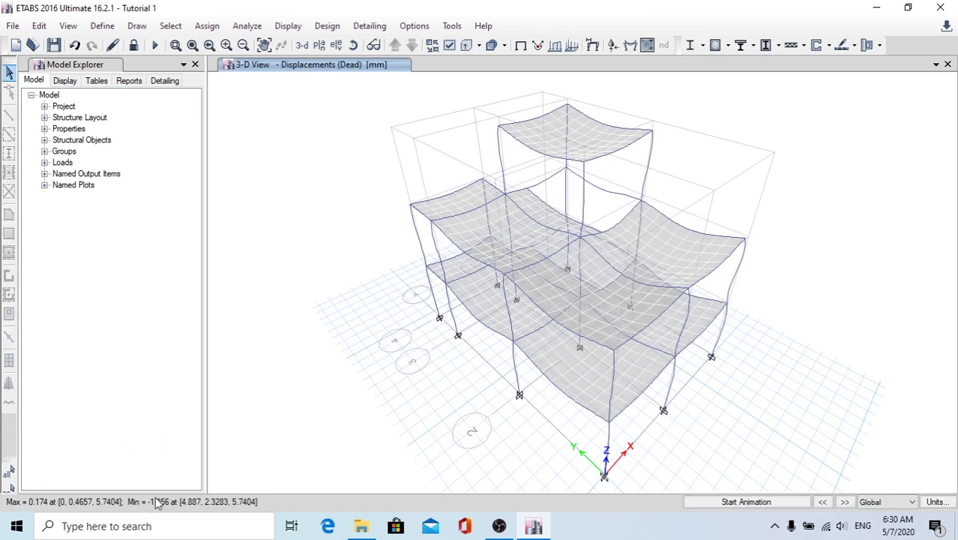
{"action": "mouse_move", "coordinate": [541, 277]}
{"action": "mouse_move", "coordinate": [495, 244]}
Step: Plot the maximum story displacement for load case EQX with output type Max and an integrated legend
{"action": "left_click", "coordinate": [289, 27]}
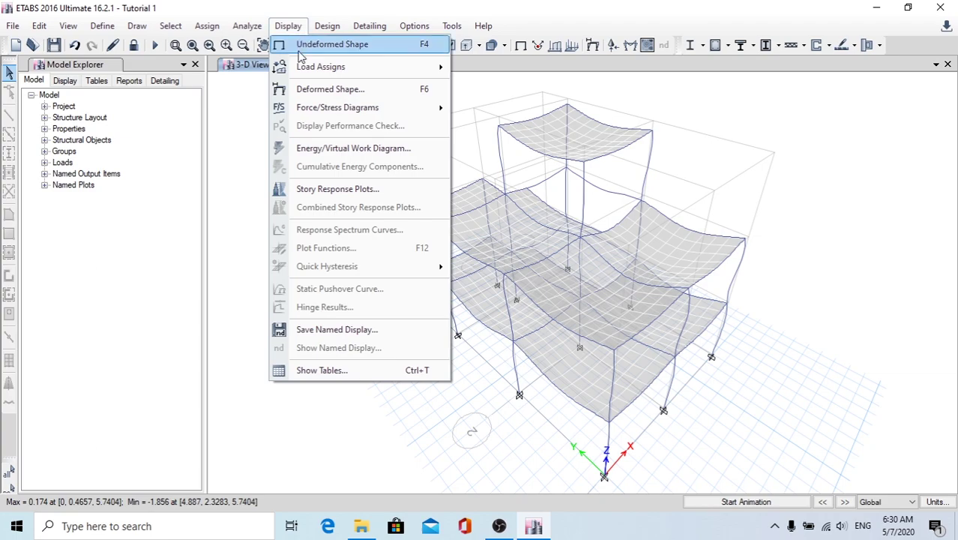
{"action": "left_click", "coordinate": [334, 192]}
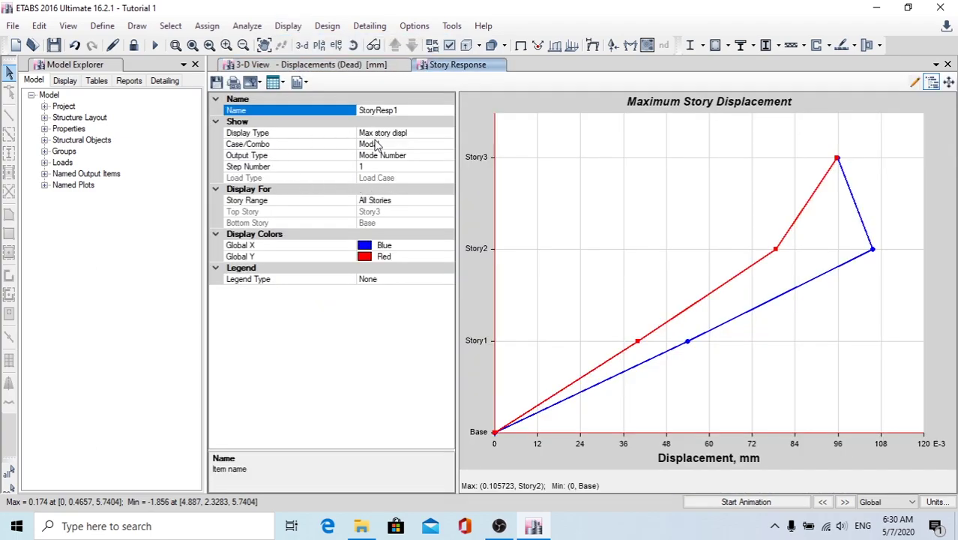
{"action": "left_click", "coordinate": [402, 146]}
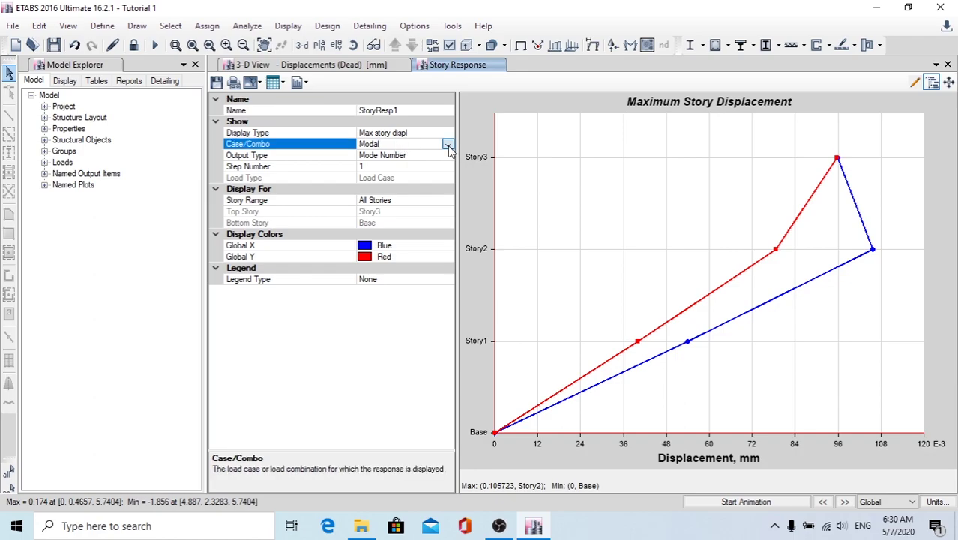
{"action": "left_click", "coordinate": [448, 145]}
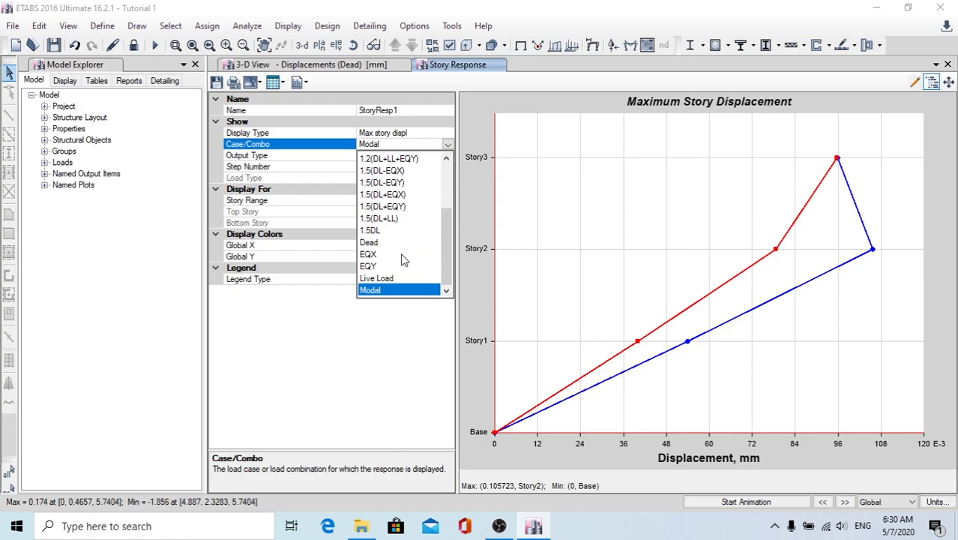
{"action": "left_click", "coordinate": [415, 255]}
{"action": "left_click", "coordinate": [443, 156]}
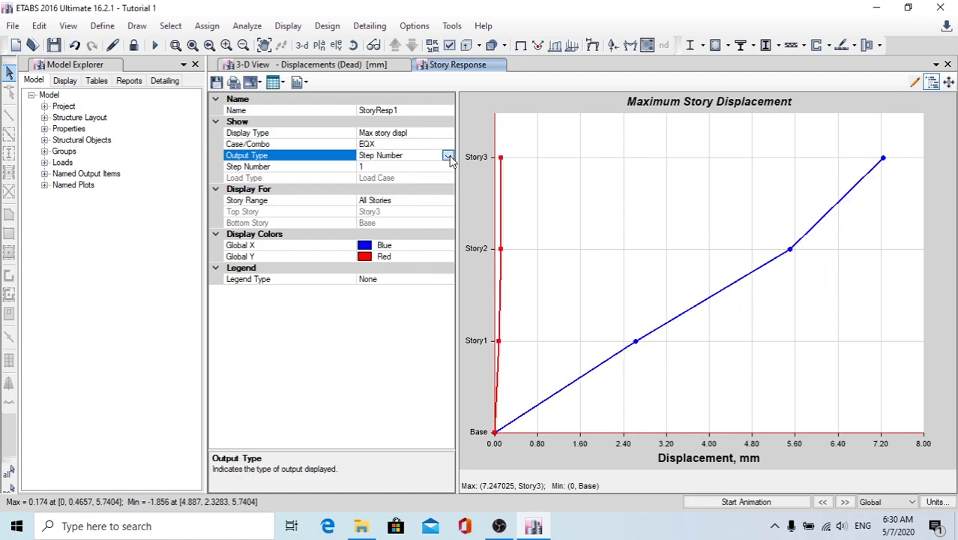
{"action": "left_click", "coordinate": [448, 156]}
{"action": "left_click", "coordinate": [424, 184]}
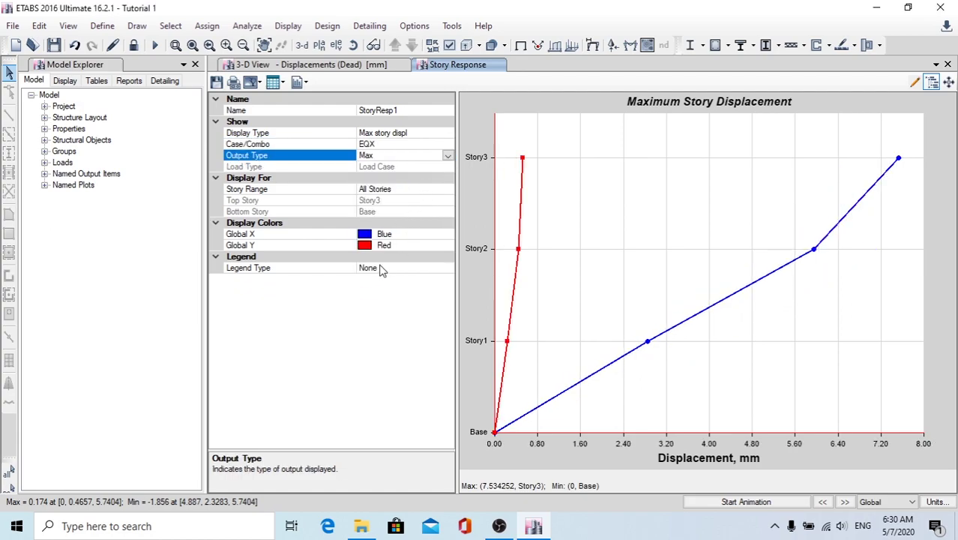
{"action": "left_click", "coordinate": [410, 269]}
{"action": "left_click", "coordinate": [448, 268]}
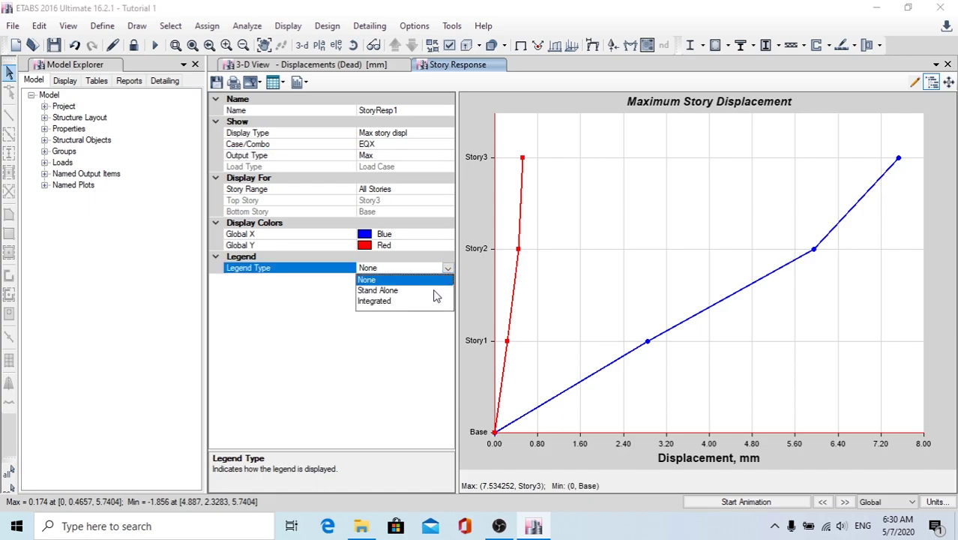
{"action": "left_click", "coordinate": [424, 300]}
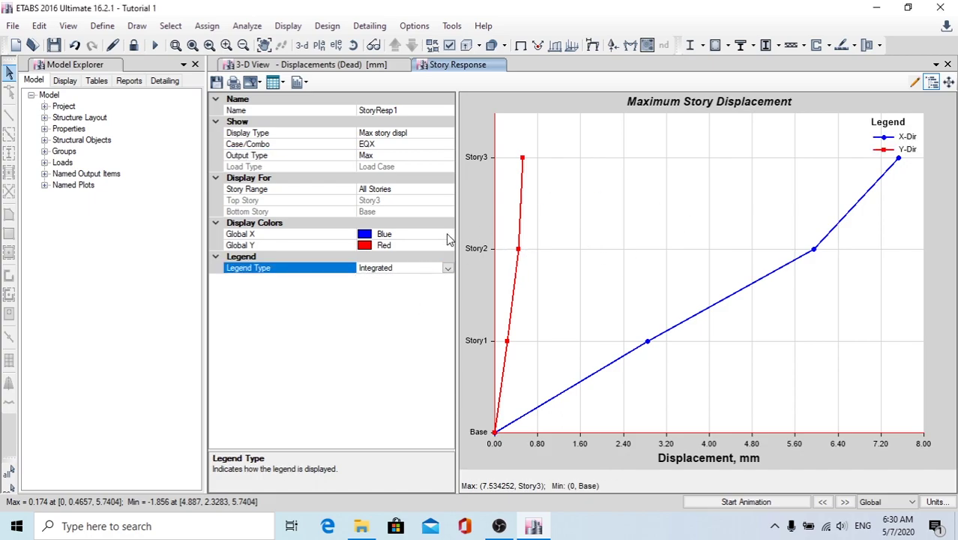
Step: Change the story response plot's load case to EQY and its display type to maximum story drifts
{"action": "left_click", "coordinate": [441, 144]}
{"action": "left_click", "coordinate": [447, 143]}
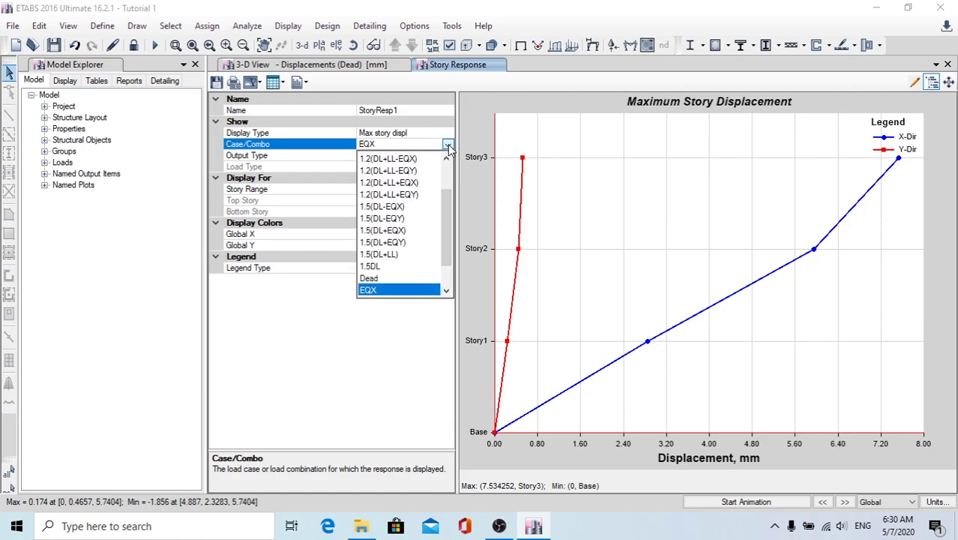
{"action": "scroll", "coordinate": [392, 272], "scroll_direction": "down", "scroll_amount": 1}
{"action": "left_click", "coordinate": [401, 265]}
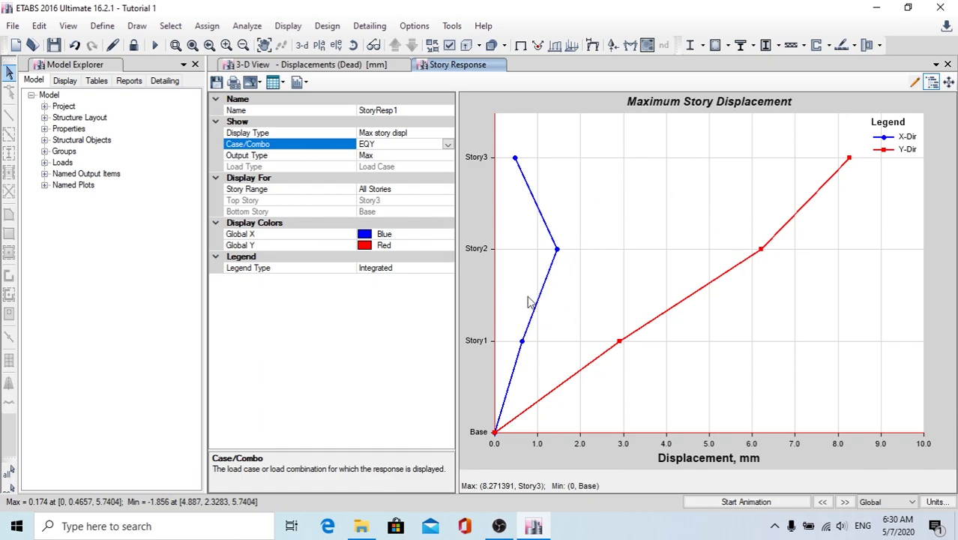
{"action": "left_click", "coordinate": [445, 134]}
{"action": "left_click", "coordinate": [447, 133]}
{"action": "left_click", "coordinate": [425, 207]}
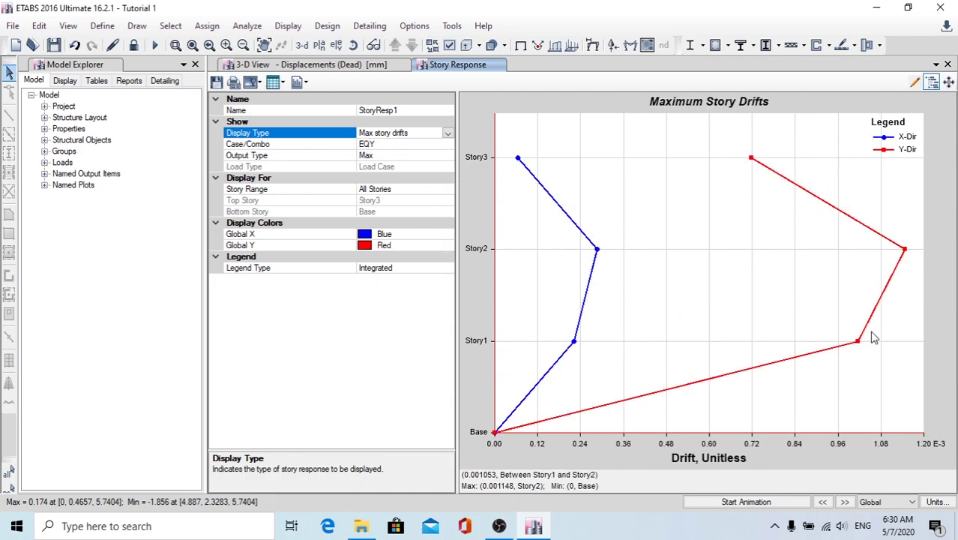
Step: Return to the 3-D view and open the analysis results table of Modal Participating Mass Ratios
{"action": "left_click", "coordinate": [247, 45]}
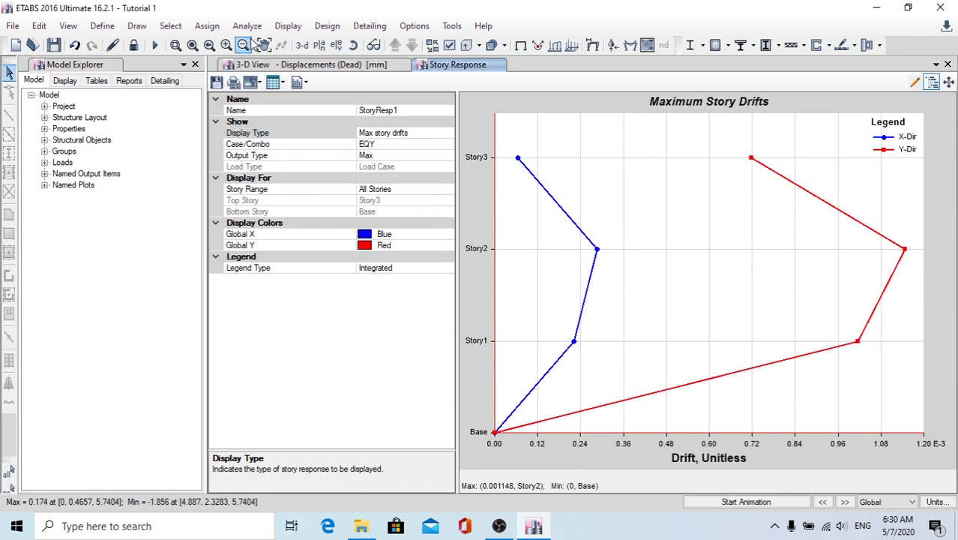
{"action": "left_click", "coordinate": [251, 65]}
{"action": "left_click", "coordinate": [288, 25]}
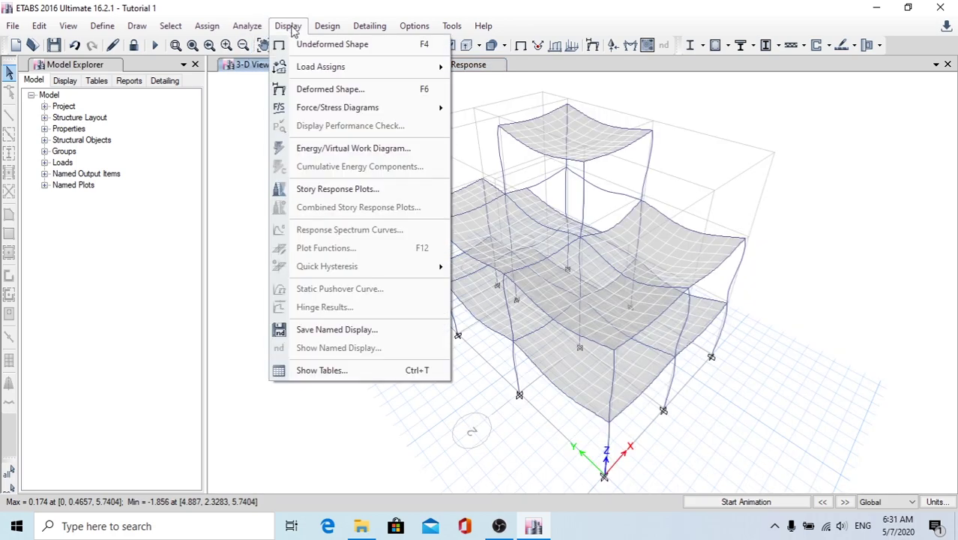
{"action": "left_click", "coordinate": [292, 31]}
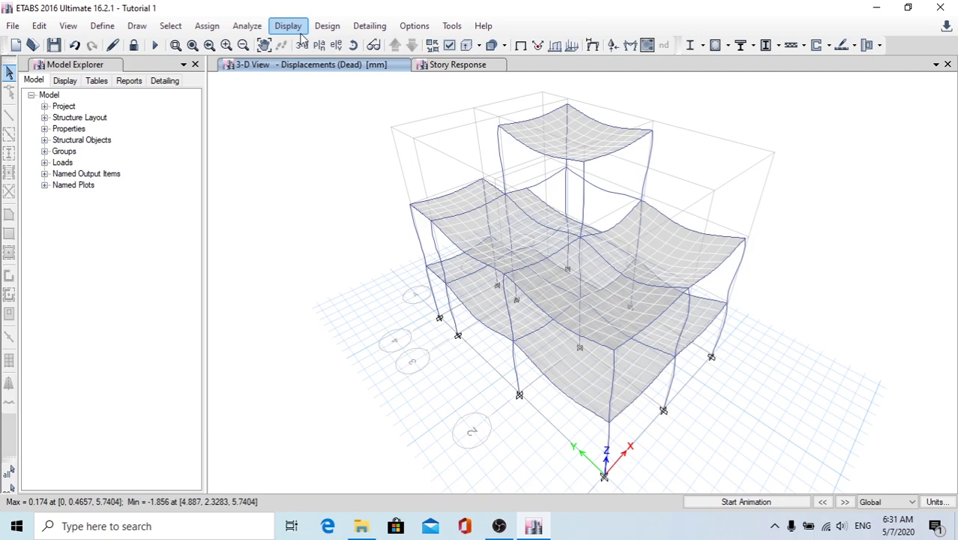
{"action": "left_click", "coordinate": [289, 28]}
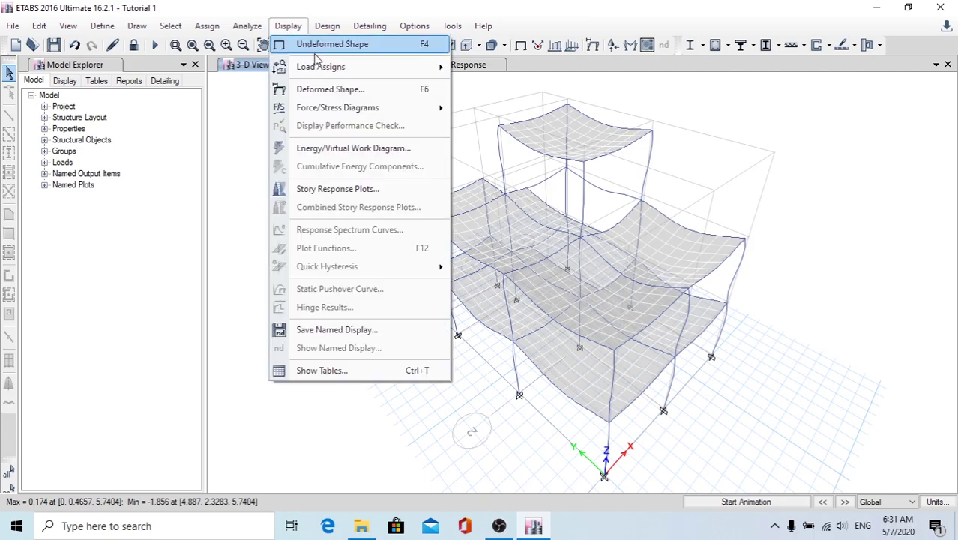
{"action": "left_click", "coordinate": [350, 371]}
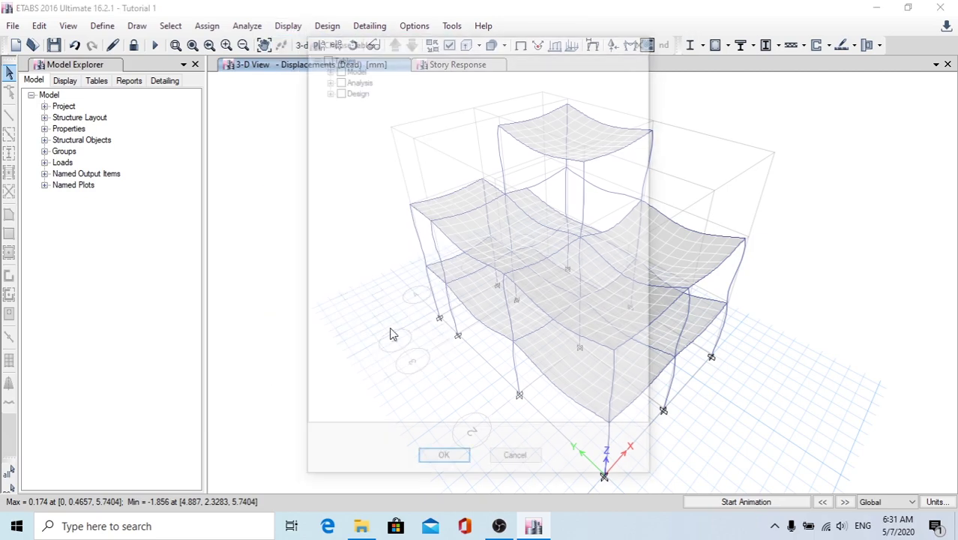
{"action": "left_click", "coordinate": [326, 78]}
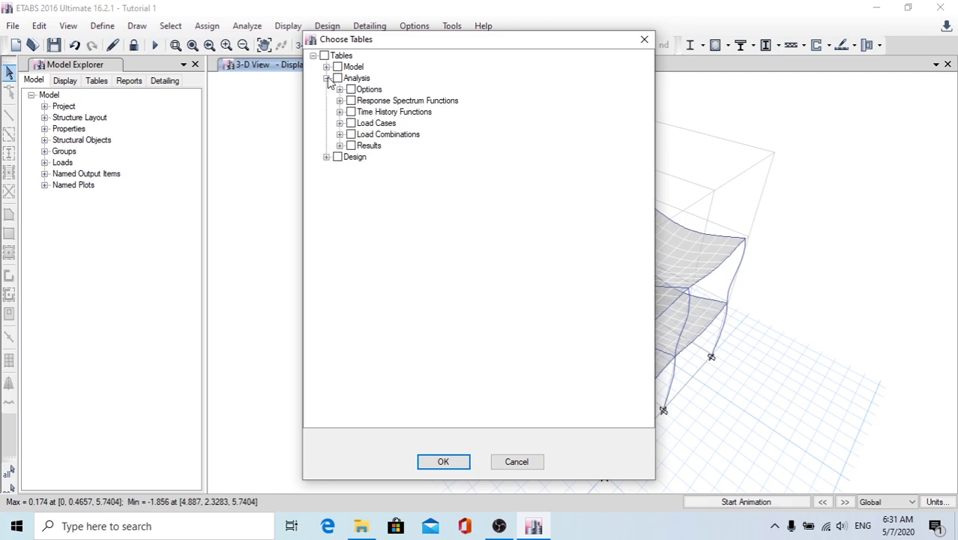
{"action": "left_click", "coordinate": [339, 146]}
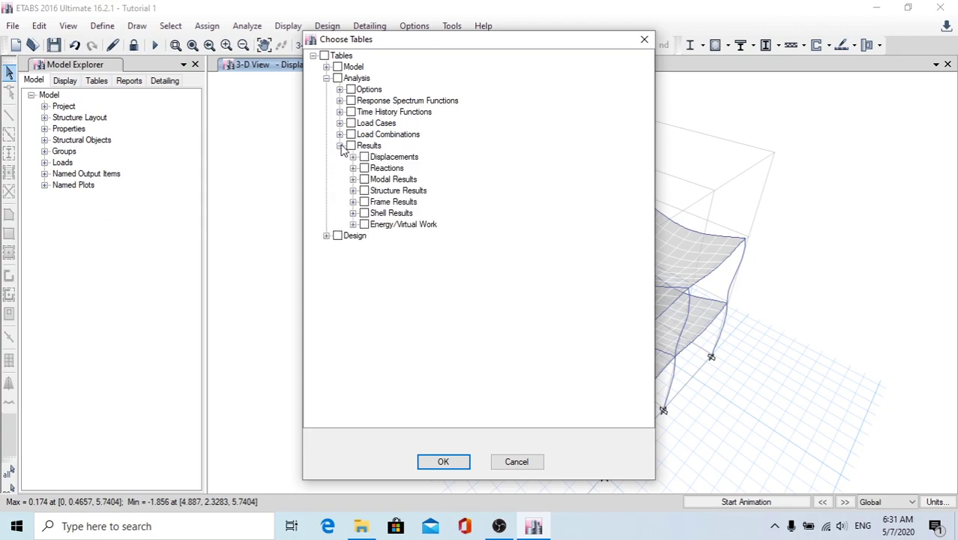
{"action": "left_click", "coordinate": [353, 180]}
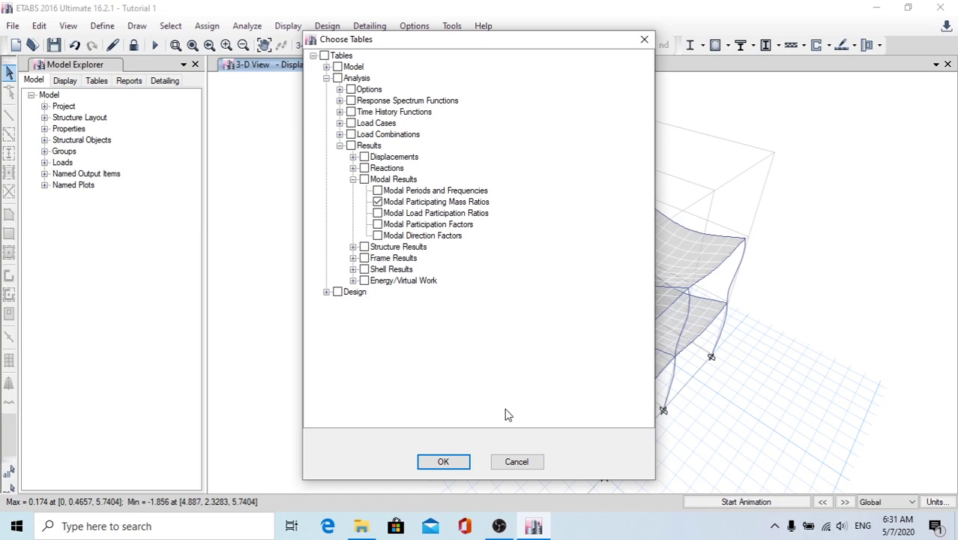
{"action": "left_click", "coordinate": [444, 462]}
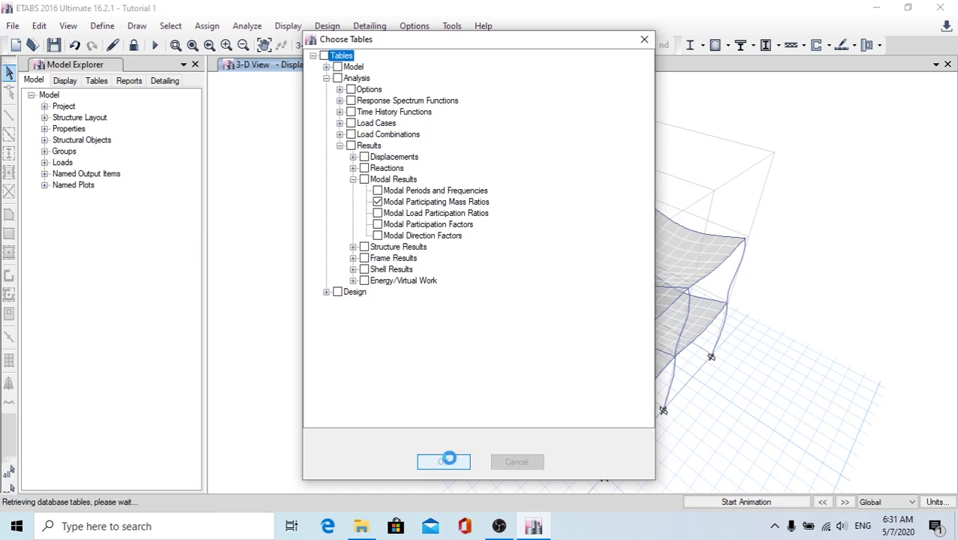
Step: Examine the periods and the cumulative Sum UX and Sum UY ratios across all modes, and close the table
{"action": "scroll", "coordinate": [701, 443], "scroll_direction": "down", "scroll_amount": 3}
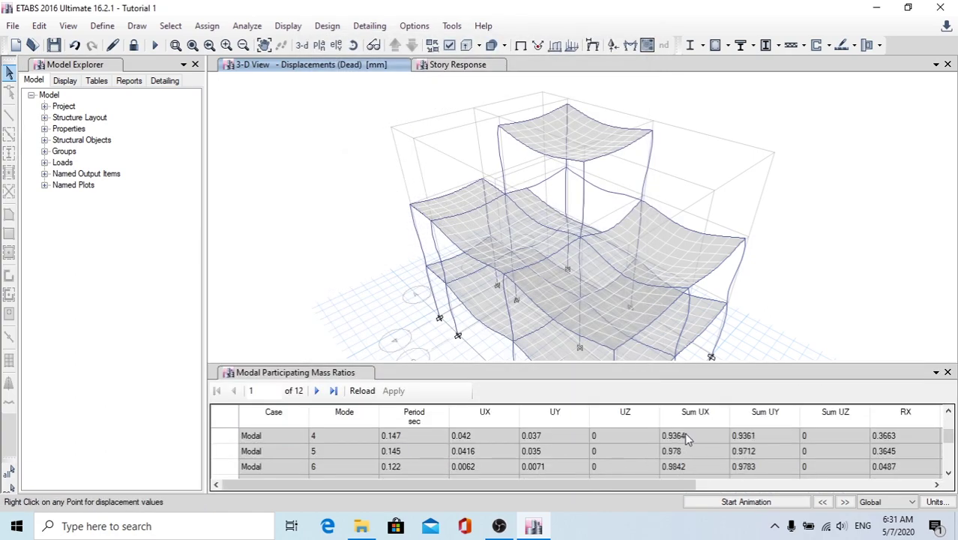
{"action": "scroll", "coordinate": [657, 451], "scroll_direction": "up", "scroll_amount": 1}
{"action": "scroll", "coordinate": [652, 451], "scroll_direction": "down", "scroll_amount": 1}
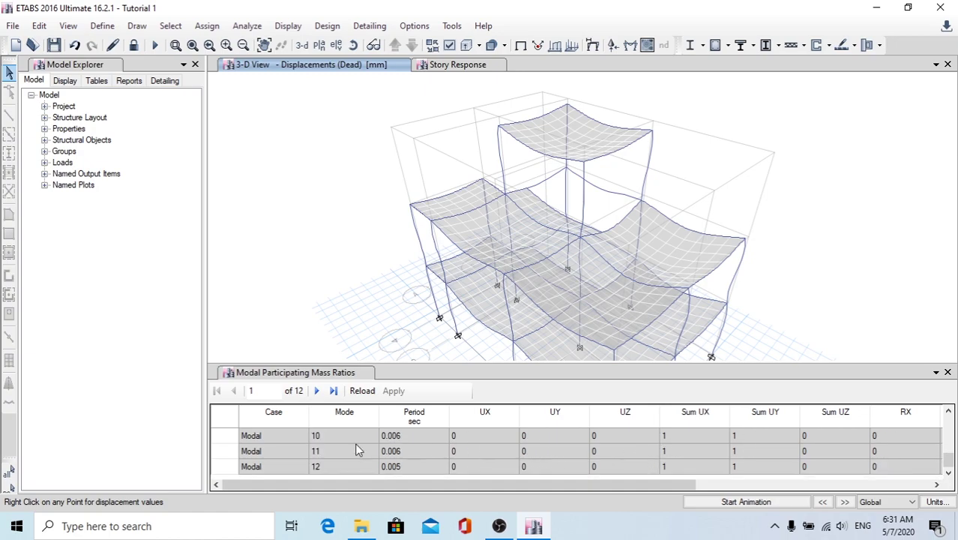
{"action": "scroll", "coordinate": [611, 476], "scroll_direction": "up", "scroll_amount": 3}
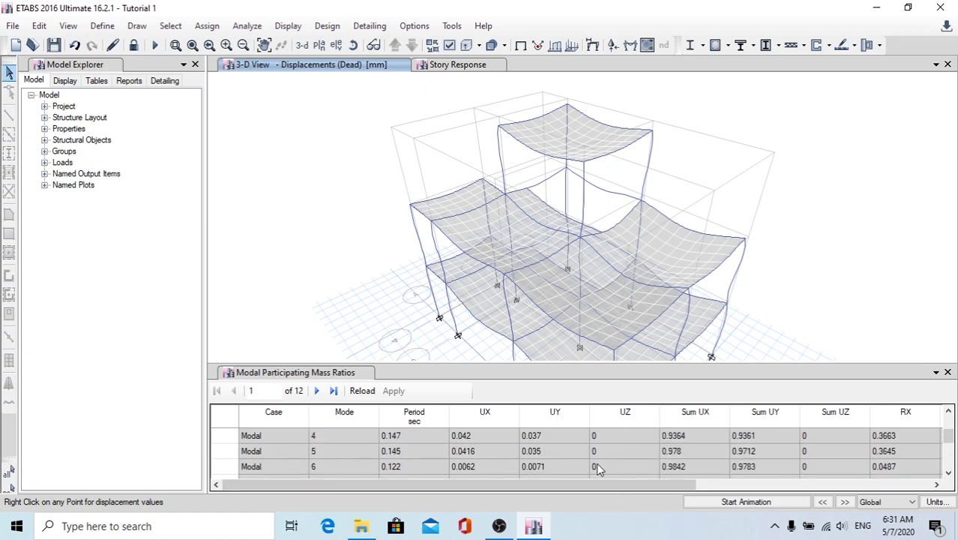
{"action": "scroll", "coordinate": [596, 462], "scroll_direction": "down", "scroll_amount": 1}
{"action": "scroll", "coordinate": [597, 467], "scroll_direction": "down", "scroll_amount": 2}
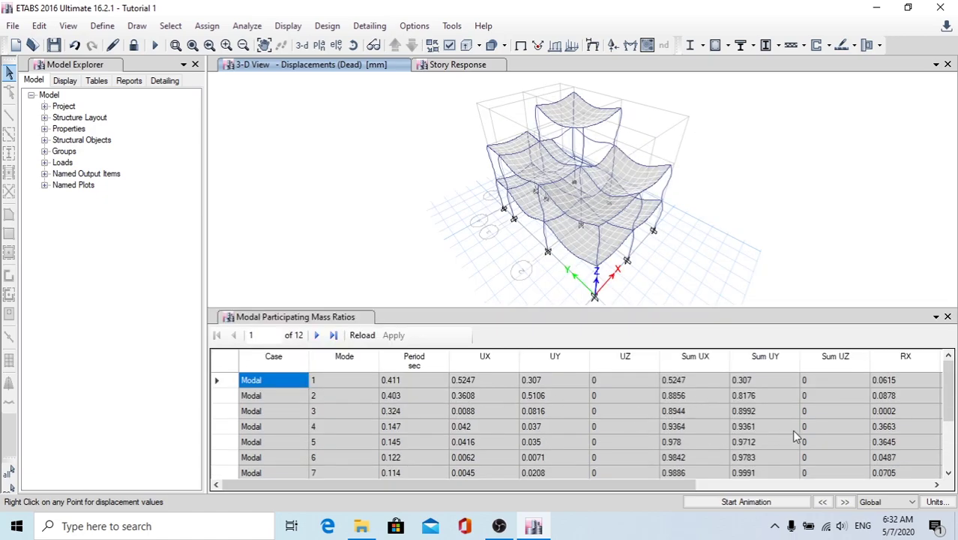
{"action": "scroll", "coordinate": [791, 430], "scroll_direction": "down", "scroll_amount": 2}
{"action": "scroll", "coordinate": [792, 429], "scroll_direction": "up", "scroll_amount": 2}
{"action": "scroll", "coordinate": [792, 430], "scroll_direction": "down", "scroll_amount": 1}
{"action": "scroll", "coordinate": [791, 430], "scroll_direction": "down", "scroll_amount": 1}
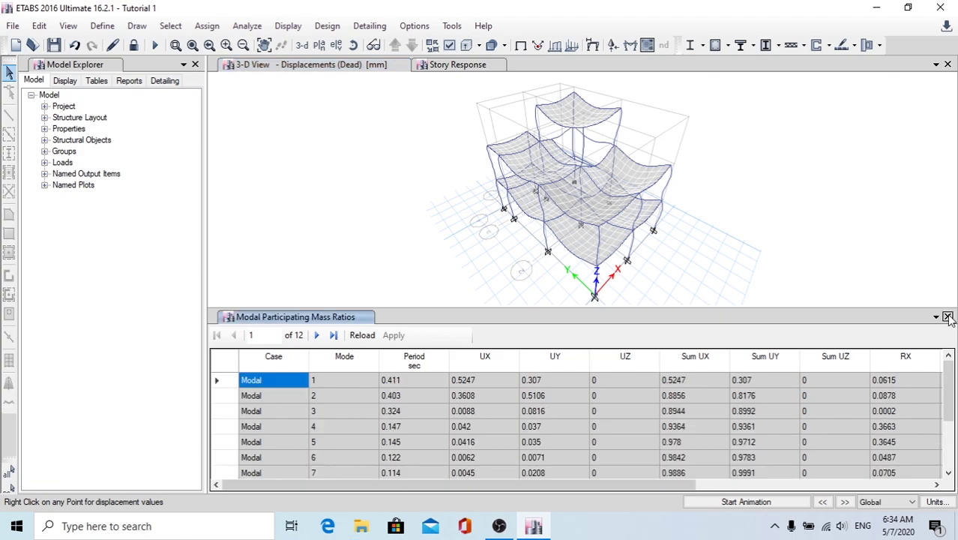
{"action": "left_click", "coordinate": [948, 317]}
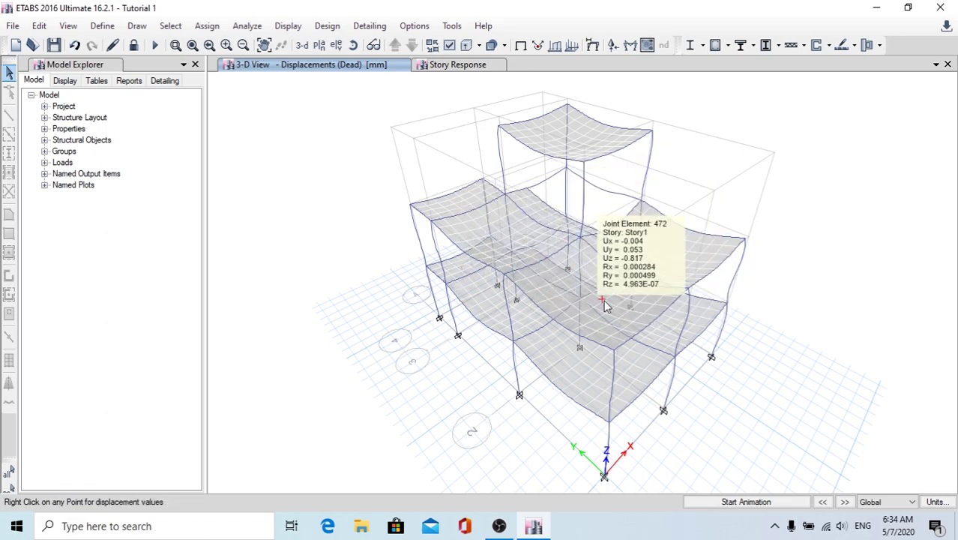
Step: Run the concrete frame design check on the building's beams and columns
{"action": "mouse_move", "coordinate": [474, 321]}
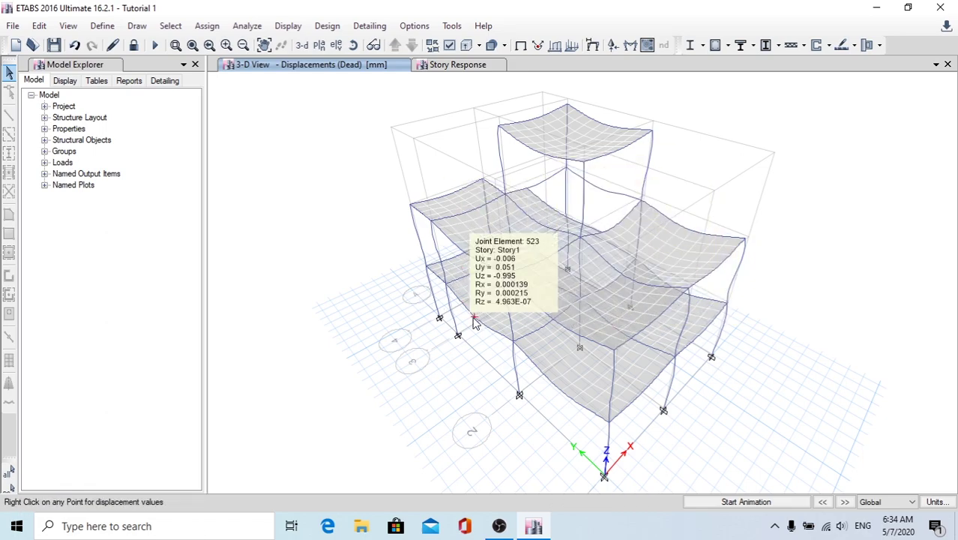
{"action": "left_click", "coordinate": [317, 28]}
{"action": "mouse_move", "coordinate": [343, 66]}
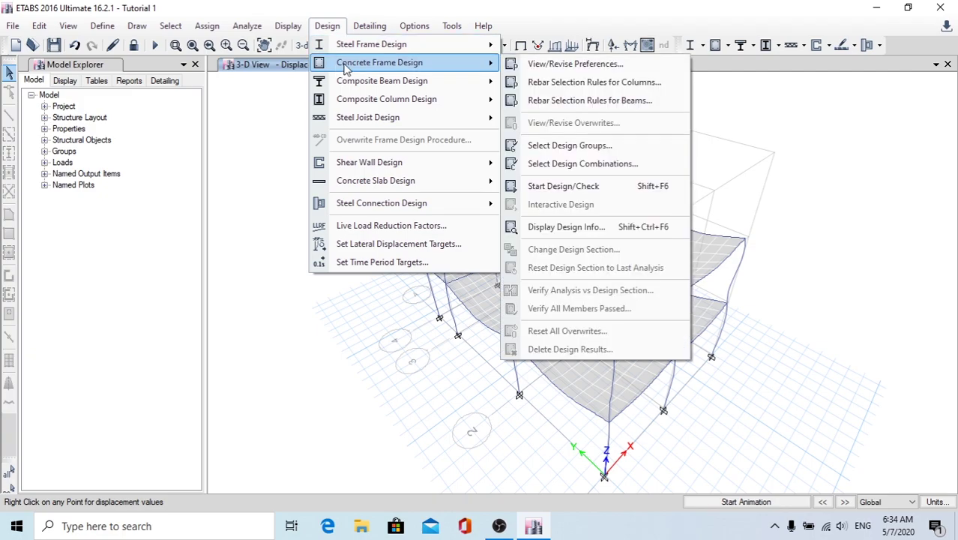
{"action": "left_click", "coordinate": [598, 193]}
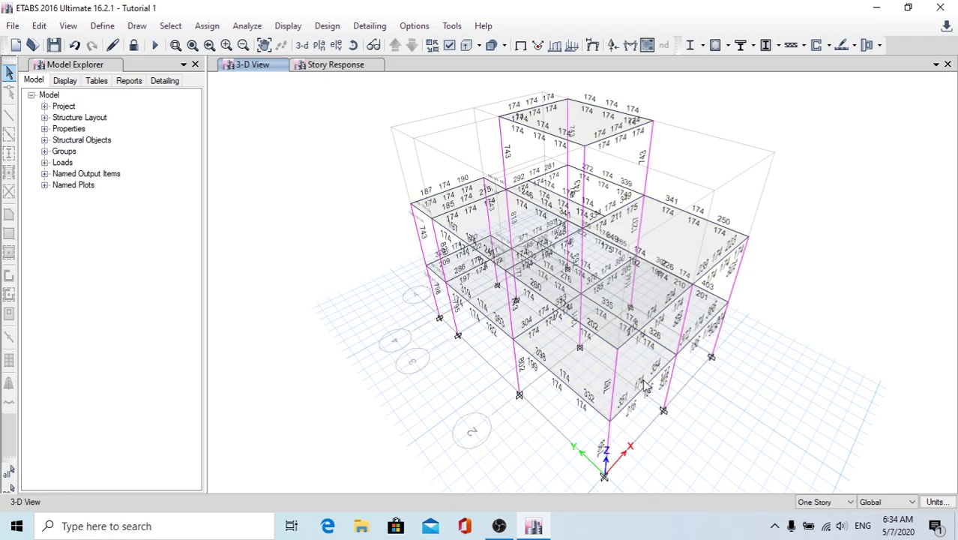
Step: Examine the longitudinal reinforcing areas labelled on the columns and beams of each story in the 3-D view
{"action": "scroll", "coordinate": [408, 228], "scroll_direction": "up", "scroll_amount": 5}
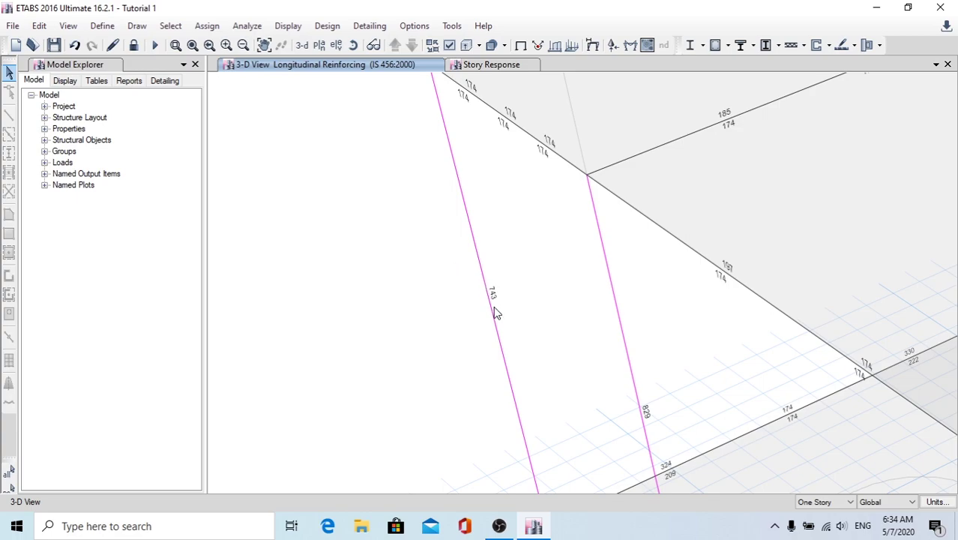
{"action": "scroll", "coordinate": [494, 315], "scroll_direction": "down", "scroll_amount": 6}
{"action": "scroll", "coordinate": [569, 174], "scroll_direction": "up", "scroll_amount": 2}
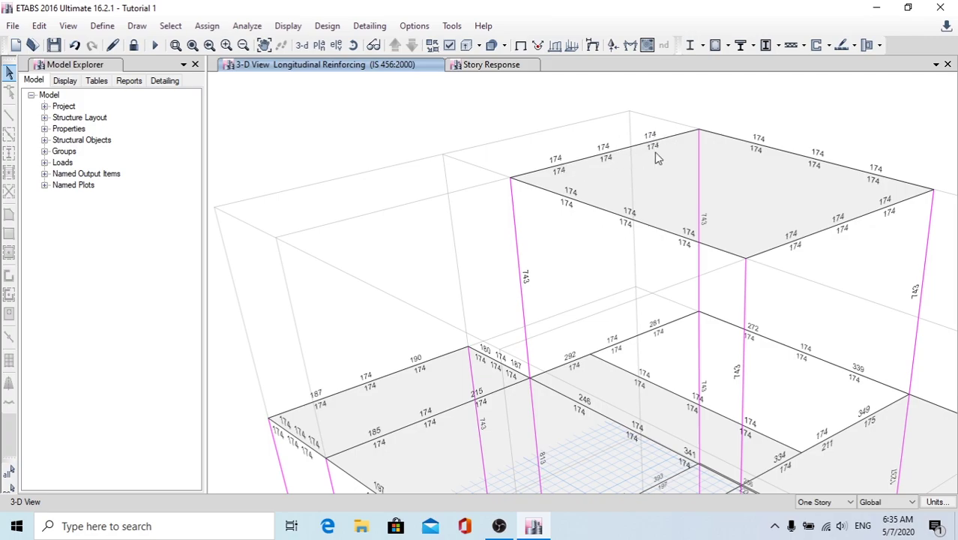
{"action": "scroll", "coordinate": [646, 158], "scroll_direction": "up", "scroll_amount": 1}
{"action": "scroll", "coordinate": [647, 158], "scroll_direction": "down", "scroll_amount": 3}
{"action": "scroll", "coordinate": [586, 225], "scroll_direction": "up", "scroll_amount": 2}
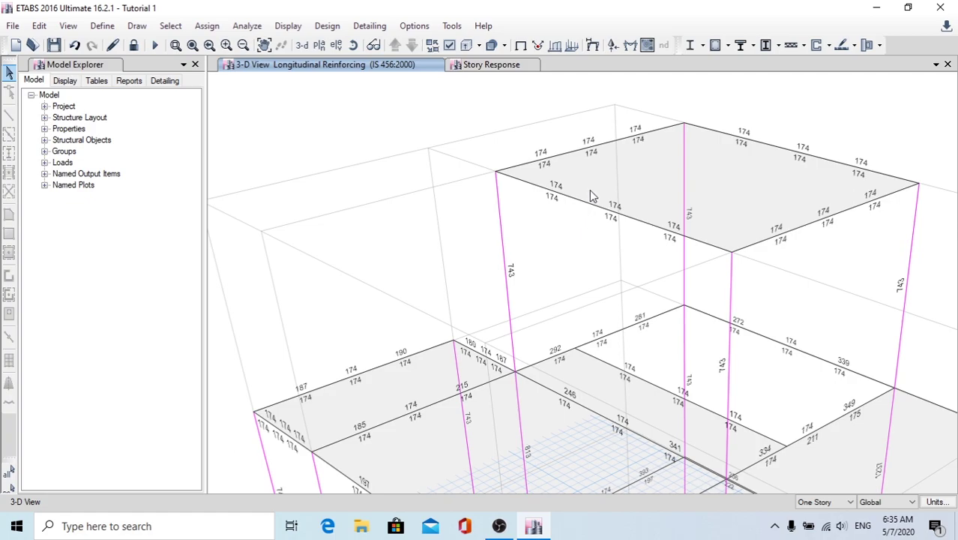
{"action": "scroll", "coordinate": [599, 225], "scroll_direction": "down", "scroll_amount": 3}
{"action": "scroll", "coordinate": [561, 394], "scroll_direction": "up", "scroll_amount": 4}
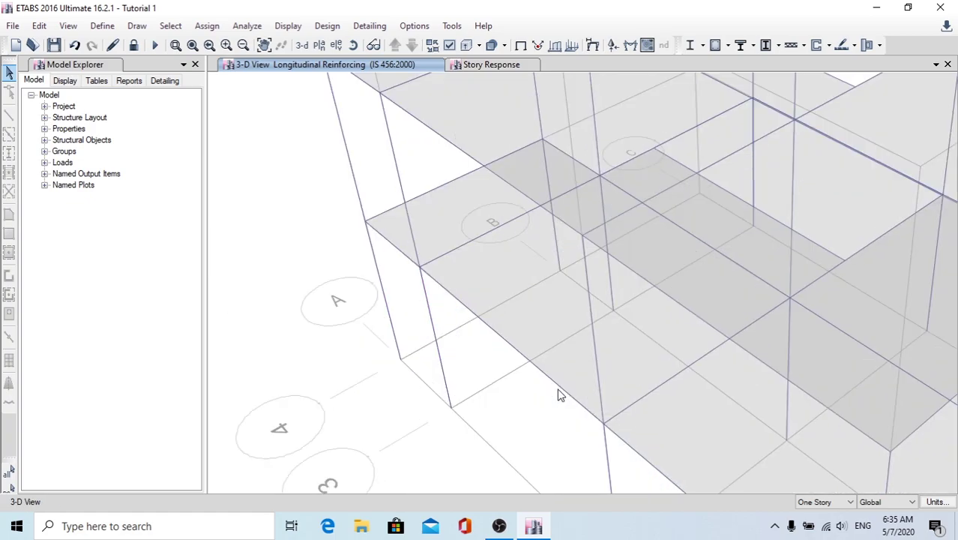
{"action": "scroll", "coordinate": [463, 365], "scroll_direction": "down", "scroll_amount": 1}
{"action": "scroll", "coordinate": [460, 294], "scroll_direction": "down", "scroll_amount": 3}
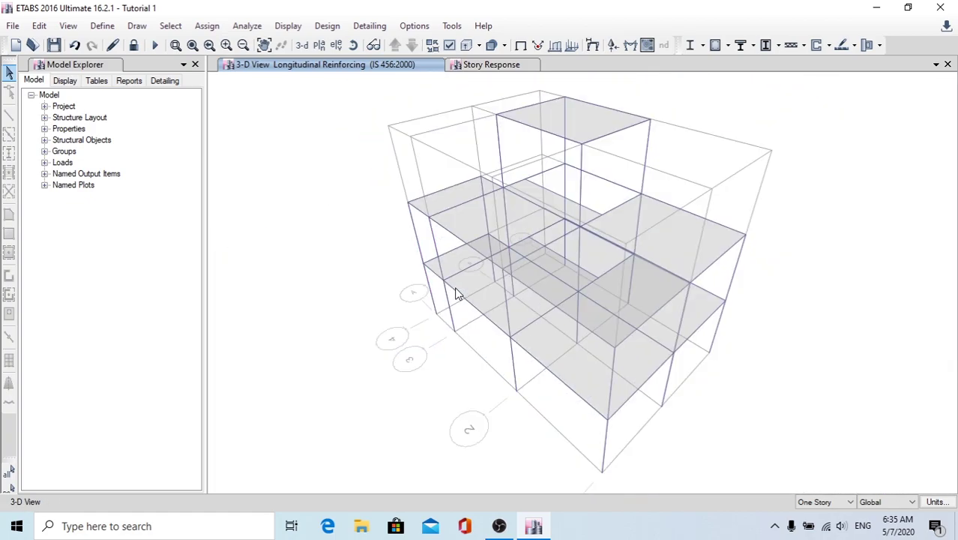
{"action": "scroll", "coordinate": [434, 194], "scroll_direction": "up", "scroll_amount": 1}
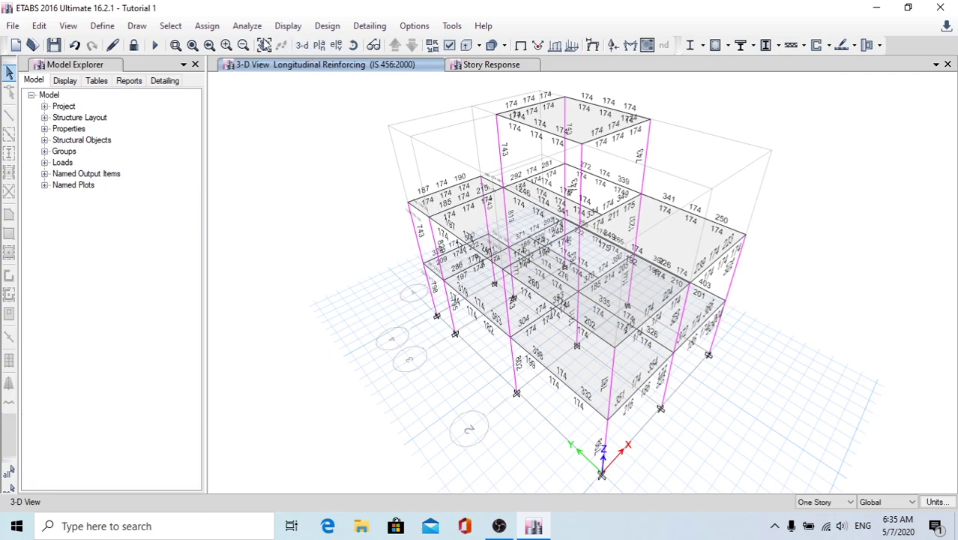
Step: Display the support reactions for combination 1.5(DL+LL) in tabulated form with components Fz, Mx and My
{"action": "left_click", "coordinate": [287, 26]}
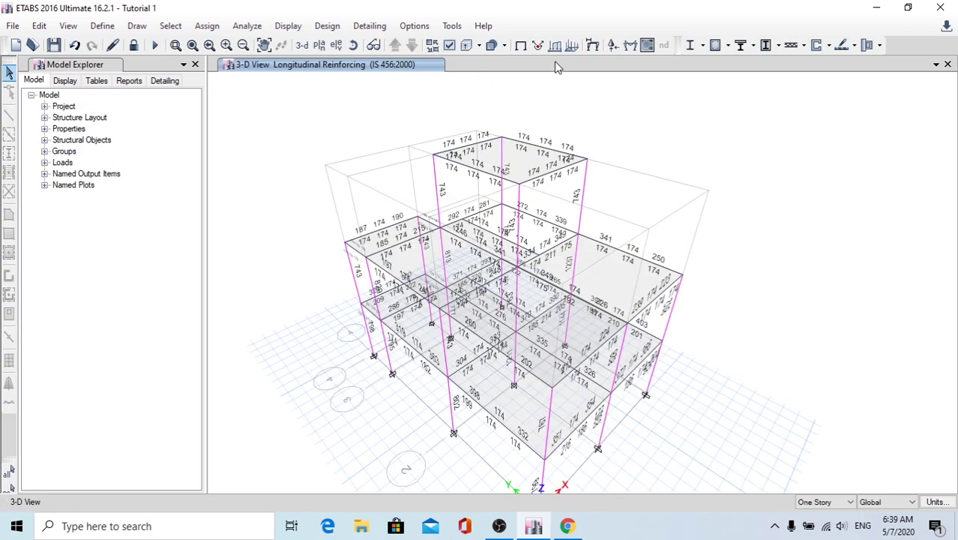
{"action": "left_click", "coordinate": [610, 48]}
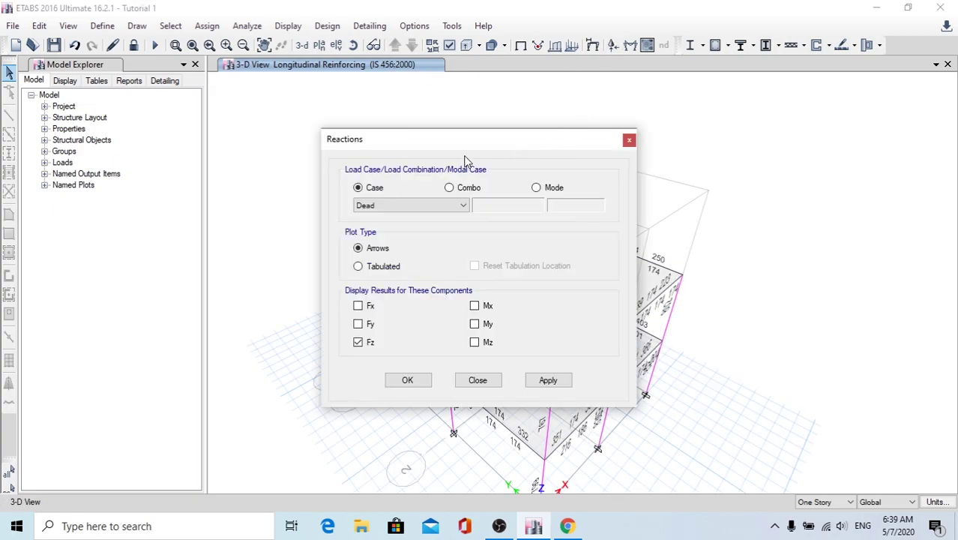
{"action": "left_click", "coordinate": [621, 49]}
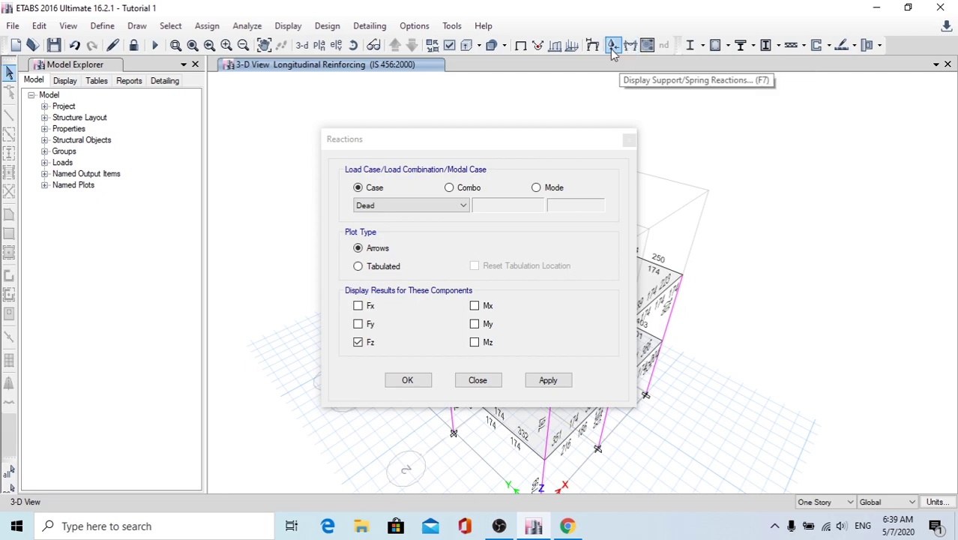
{"action": "left_click", "coordinate": [449, 187]}
{"action": "left_click", "coordinate": [409, 206]}
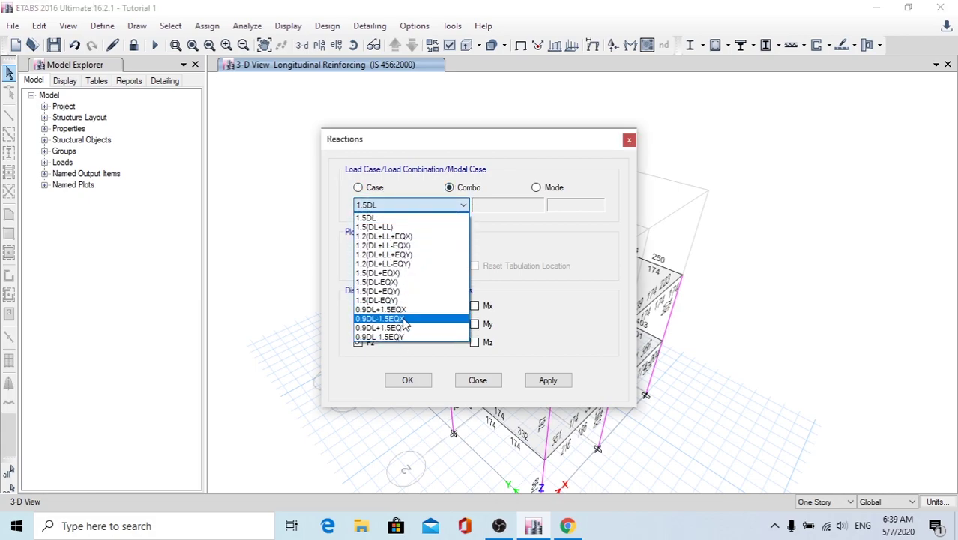
{"action": "left_click", "coordinate": [405, 228]}
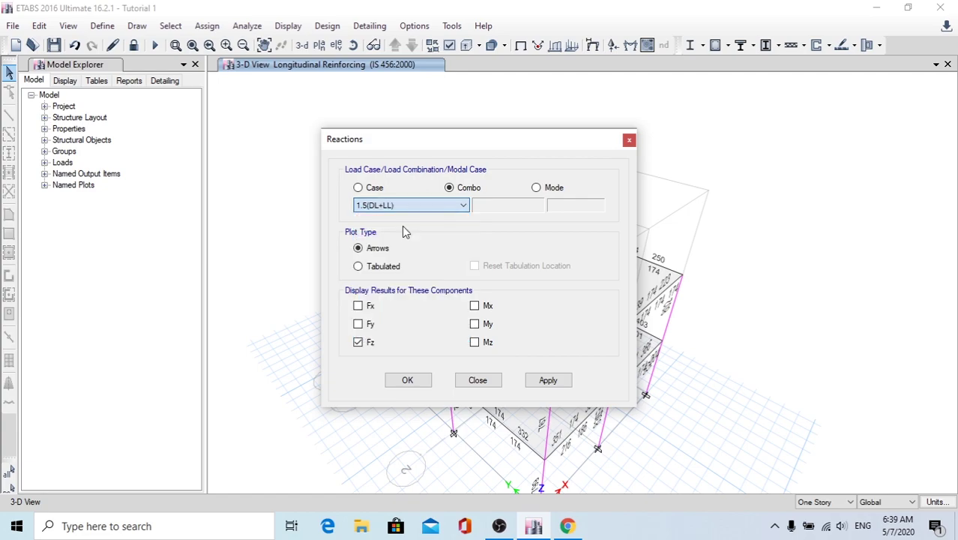
{"action": "left_click", "coordinate": [386, 271]}
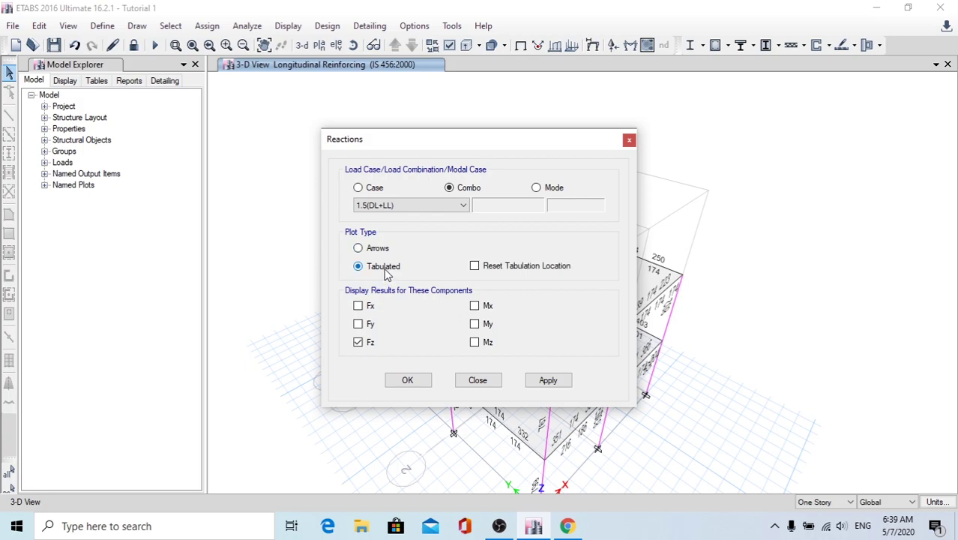
{"action": "left_click", "coordinate": [358, 343]}
{"action": "left_click", "coordinate": [474, 306]}
{"action": "left_click", "coordinate": [545, 384]}
{"action": "left_click", "coordinate": [416, 381]}
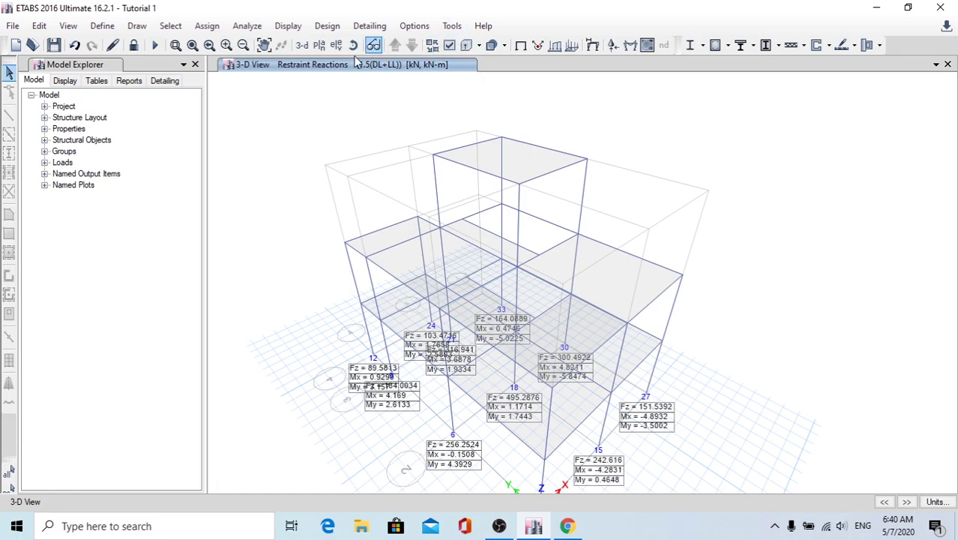
Step: Show the restraint reactions in the plan view of the Base level
{"action": "left_click", "coordinate": [318, 45]}
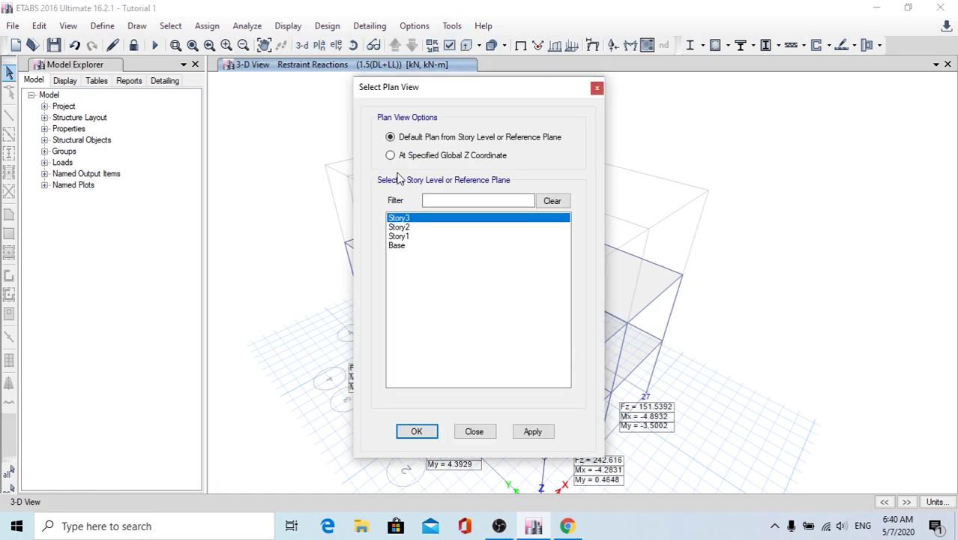
{"action": "left_click", "coordinate": [403, 249]}
{"action": "left_click", "coordinate": [527, 427]}
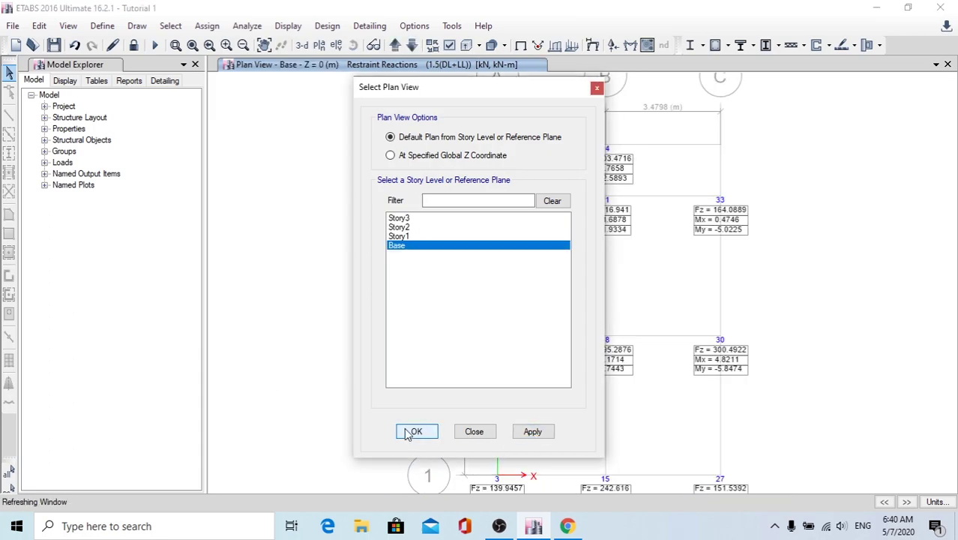
{"action": "left_click", "coordinate": [411, 432]}
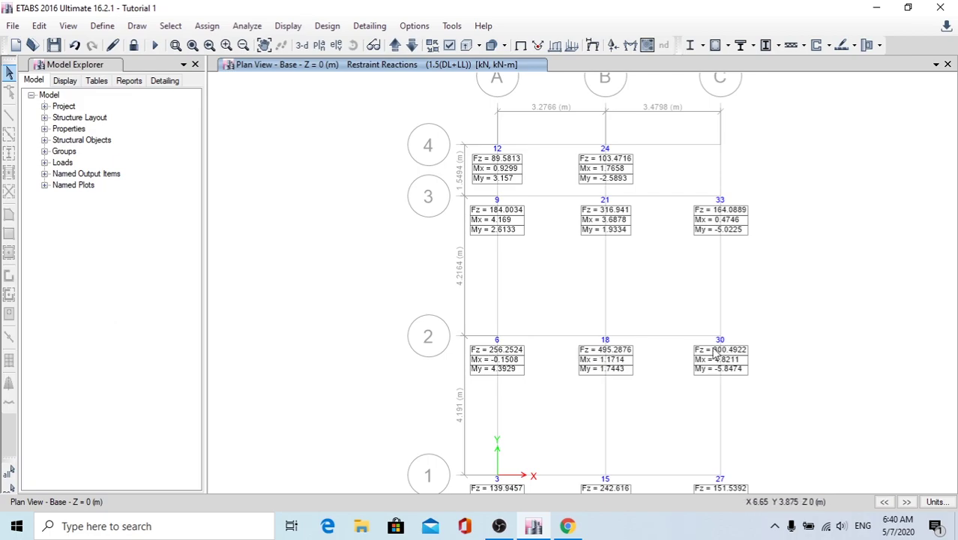
{"action": "middle_click_drag", "start_coordinate": [600, 367], "coordinate": [589, 345]}
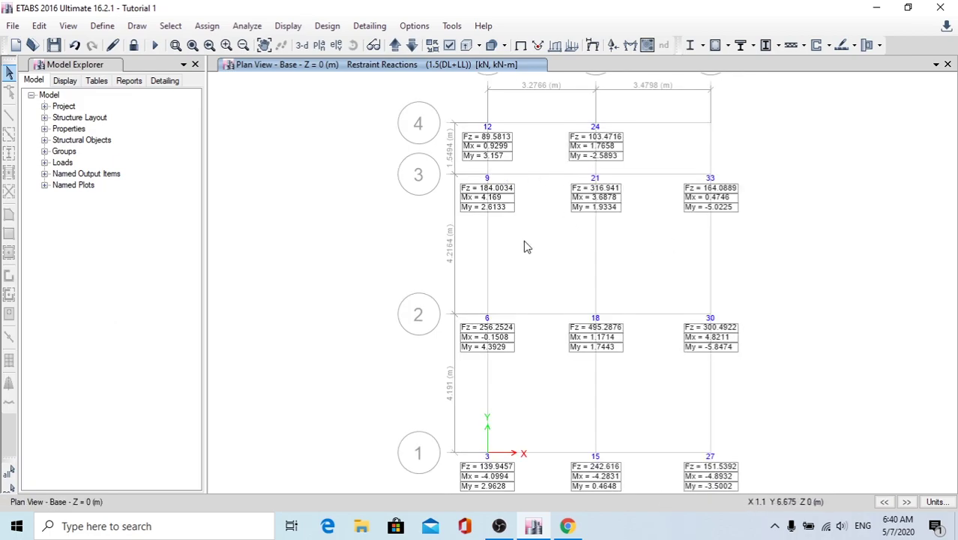